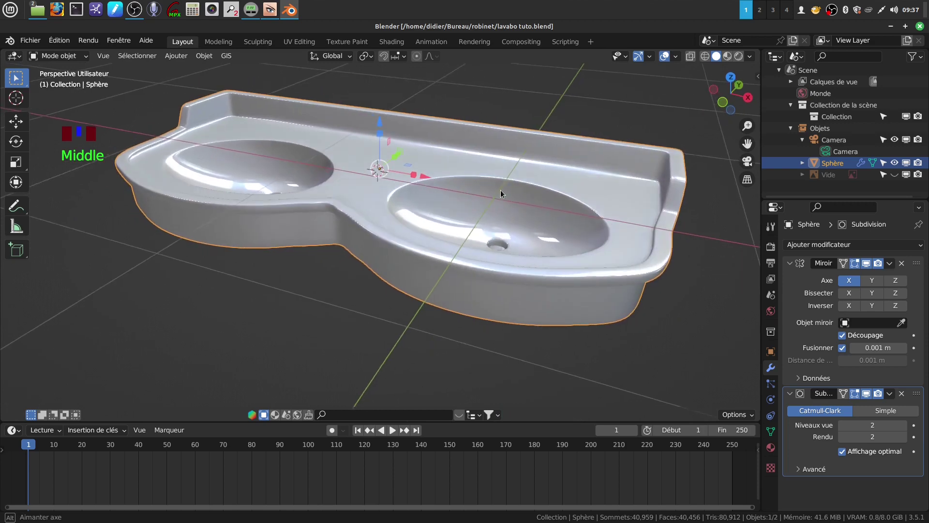
# Examine the double washbasin's shape from above, the front and underneath, including the undersides of its two bowls
pyautogui.scroll(-1, 509, 226)
pyautogui.moveTo(508, 225); pyautogui.dragTo(466, 250, button='middle')
pyautogui.scroll(3, 495, 248)
pyautogui.scroll(-2, 469, 237)
pyautogui.moveTo(512, 230)
pyautogui.mouseDown(button='middle')
pyautogui.moveTo(527, 227)
pyautogui.moveTo(487, 234)
pyautogui.moveTo(498, 237)
pyautogui.mouseUp(button='middle')
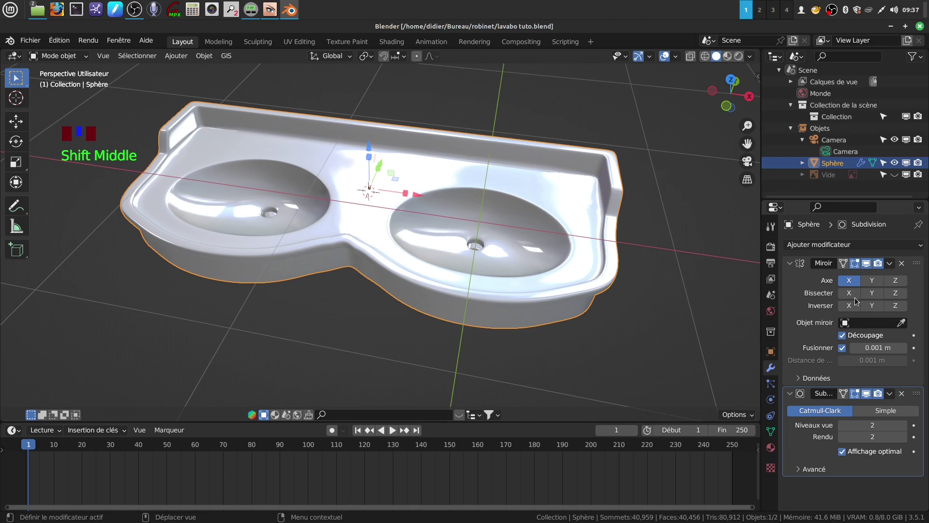
pyautogui.click(890, 264)
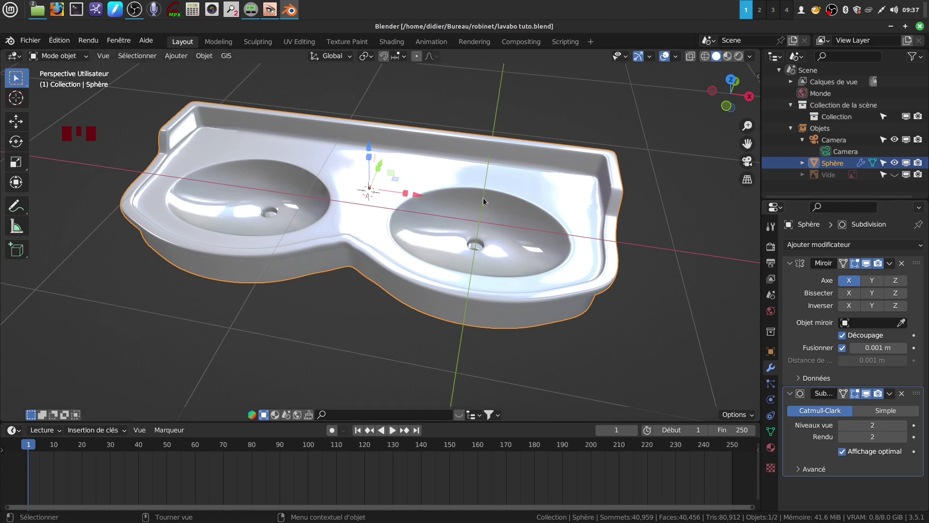
pyautogui.moveTo(391, 264); pyautogui.dragTo(428, 176, button='middle')
pyautogui.scroll(3, 323, 305)
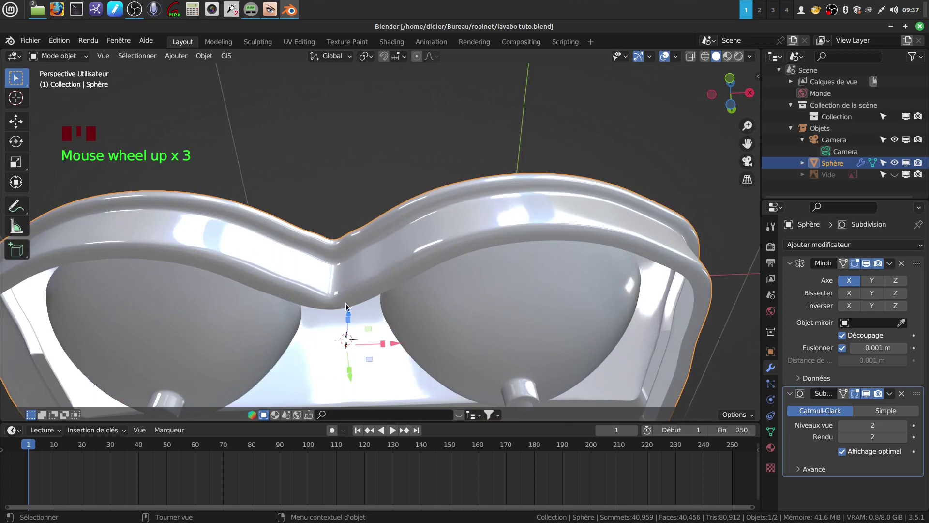
pyautogui.scroll(-2, 326, 307)
pyautogui.moveTo(445, 284); pyautogui.dragTo(423, 405, button='middle')
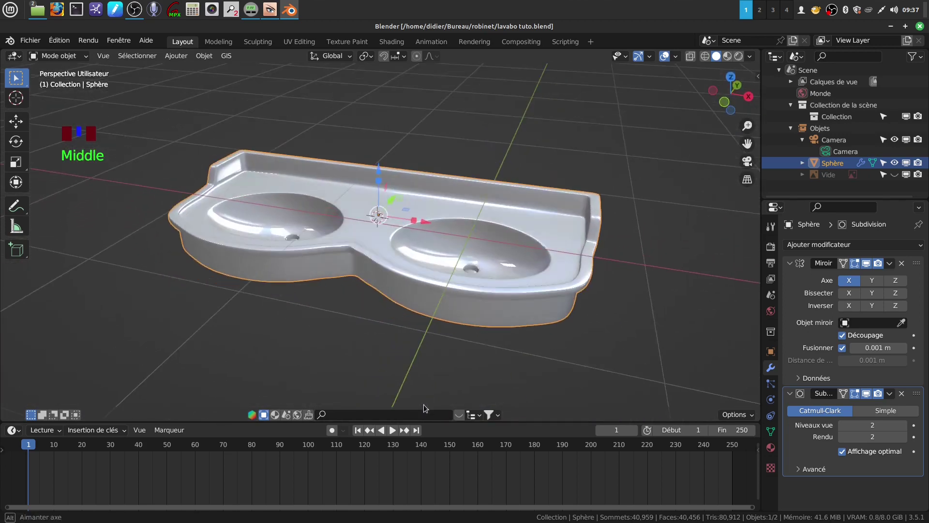
pyautogui.moveTo(497, 344); pyautogui.dragTo(463, 336, button='middle')
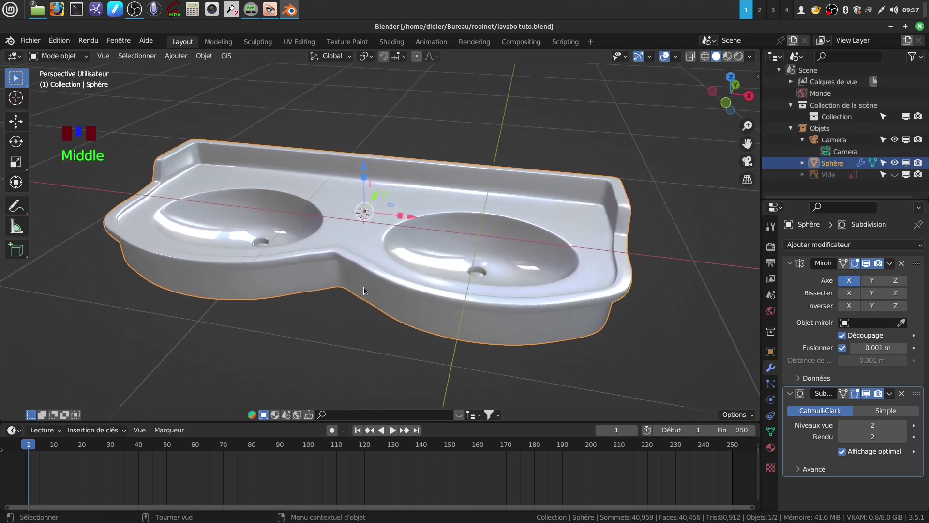
pyautogui.moveTo(580, 280); pyautogui.dragTo(489, 283, button='middle')
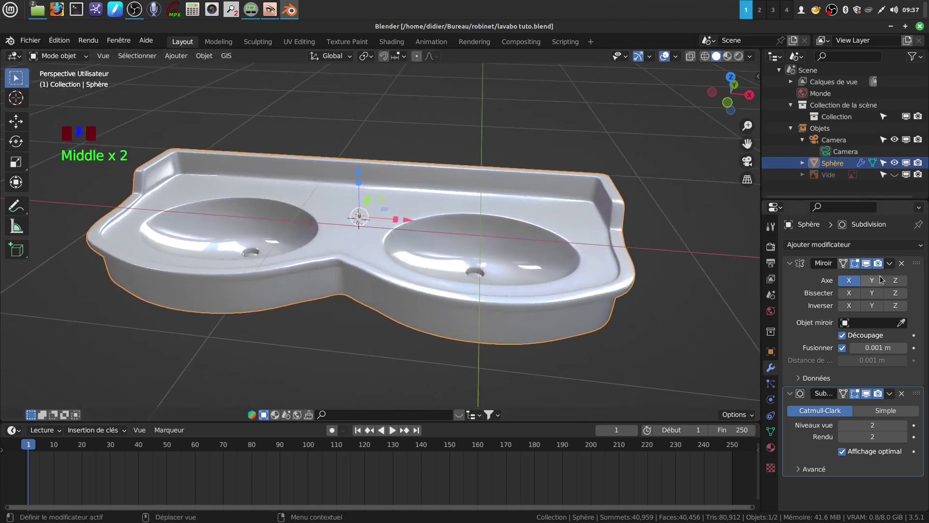
# Apply the washbasin's Mirror modifier and its Subdivision modifier
pyautogui.click(890, 267)
pyautogui.click(889, 273)
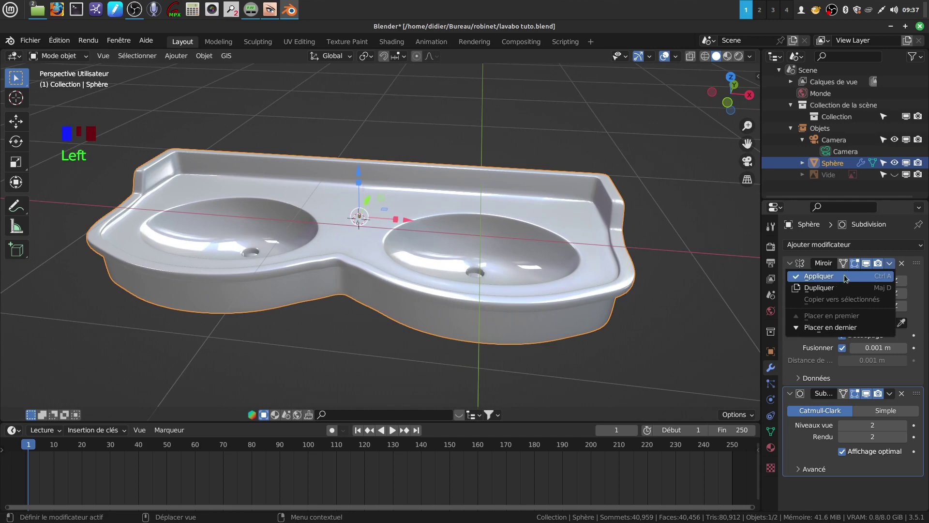
pyautogui.click(890, 264)
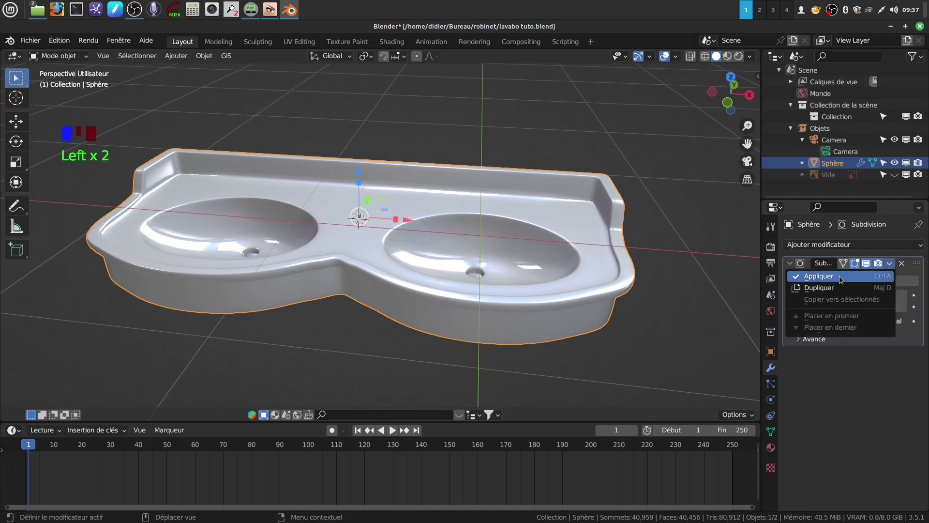
pyautogui.click(841, 279)
# Enter Edit Mode on the washbasin, clear the selection and select the centre edge loop on the flat area between the bowls
pyautogui.moveTo(414, 292); pyautogui.dragTo(413, 290, button='middle')
pyautogui.scroll(2, 378, 321)
pyautogui.keyDown('shift'); pyautogui.moveTo(374, 314); pyautogui.dragTo(367, 265, button='middle'); pyautogui.keyUp('shift')
pyautogui.press('Tab')
pyautogui.moveTo(367, 159); pyautogui.dragTo(345, 199, button='middle')
pyautogui.scroll(2, 345, 200)
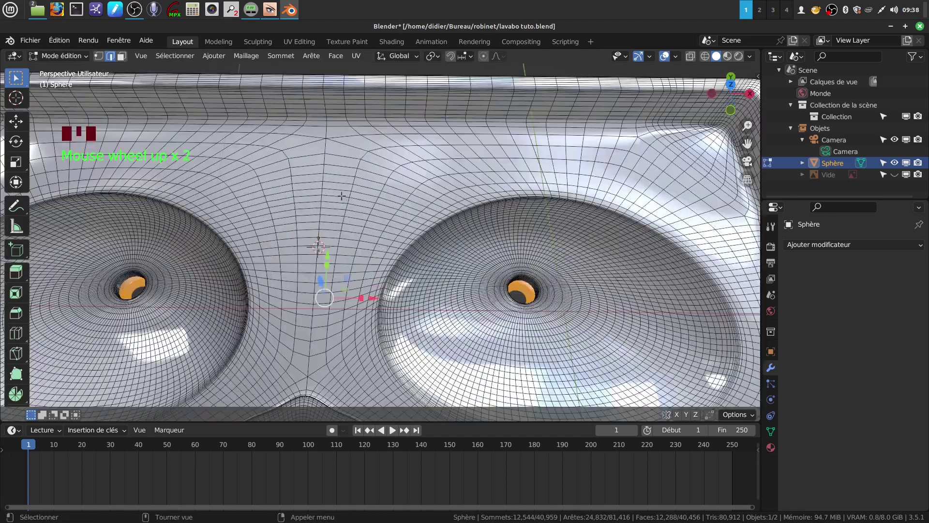
pyautogui.press('a')
pyautogui.press('a')
pyautogui.press('a')
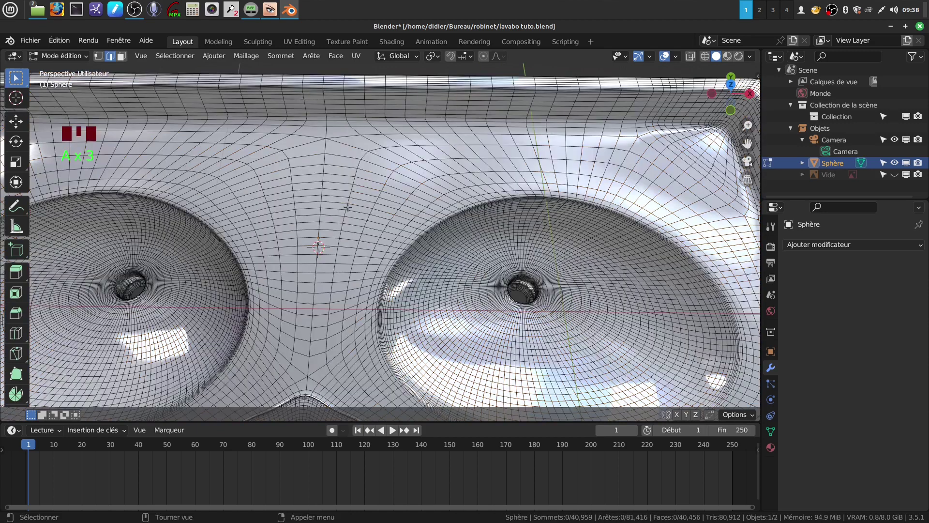
pyautogui.keyDown('alt'); pyautogui.click(324, 157); pyautogui.keyUp('alt')
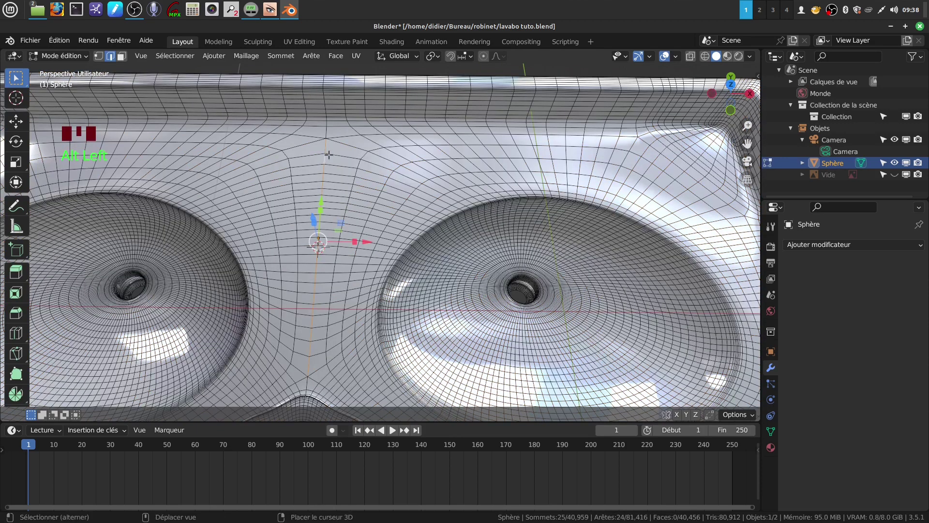
pyautogui.scroll(-2, 361, 212)
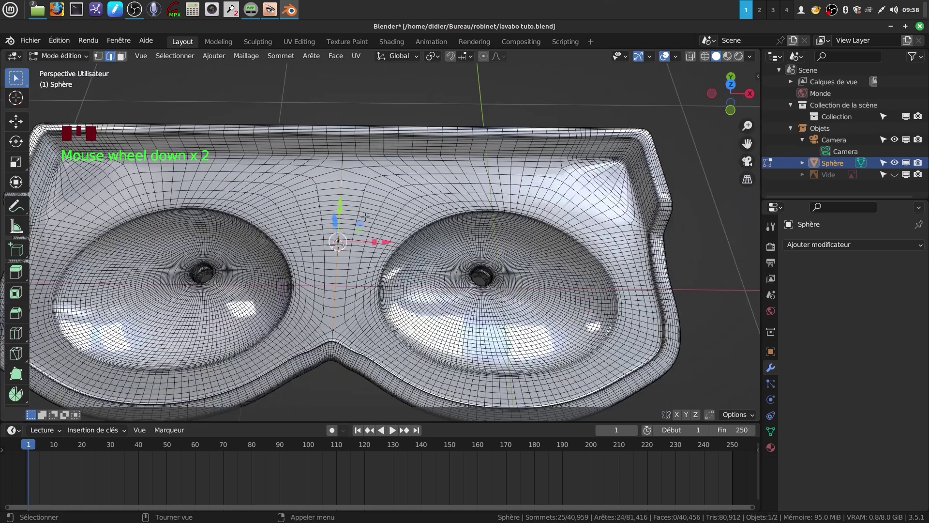
# Select the whole mesh and merge its vertices by distance, with a merge distance of 0.0001 m
pyautogui.press('a')
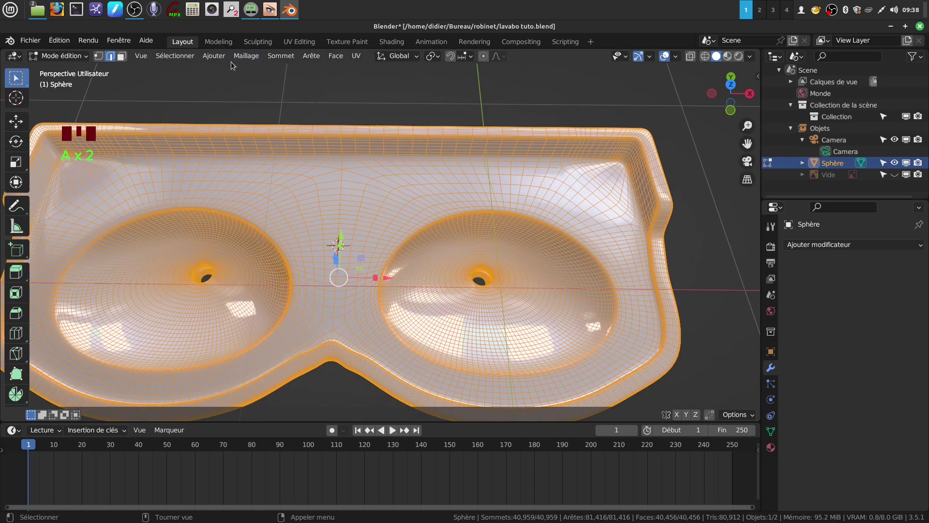
pyautogui.click(246, 56)
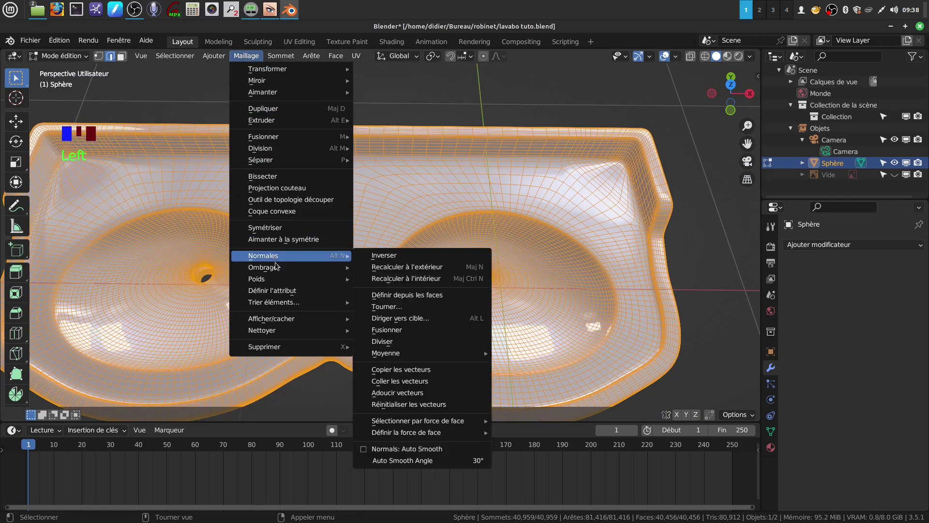
pyautogui.moveTo(281, 330)
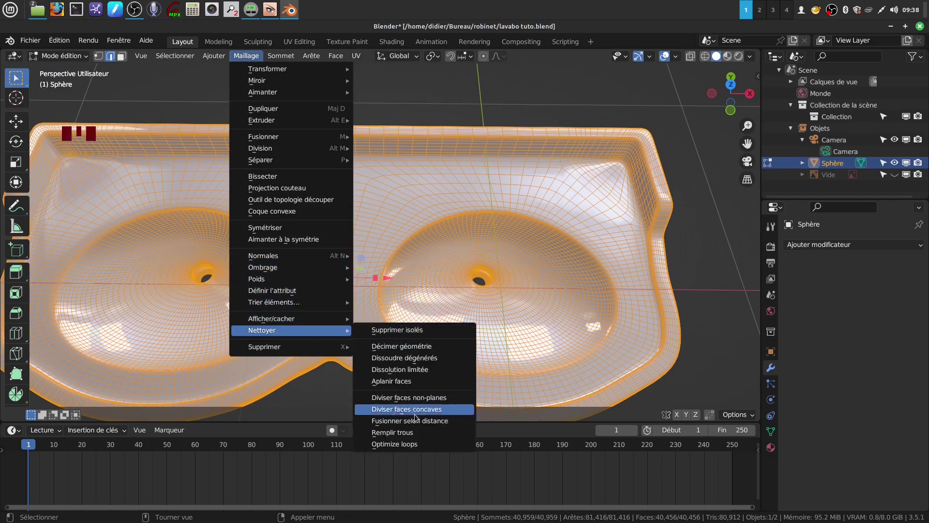
pyautogui.click(434, 421)
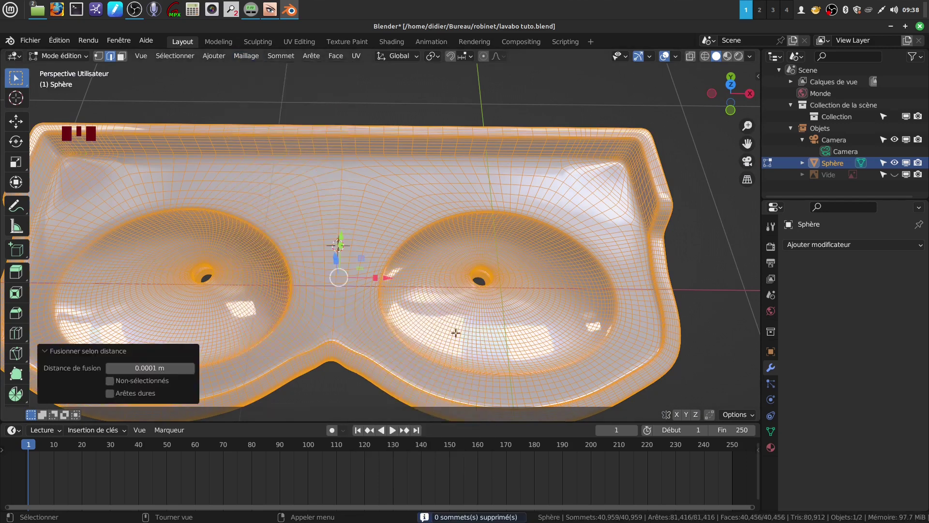
pyautogui.scroll(1, 357, 327)
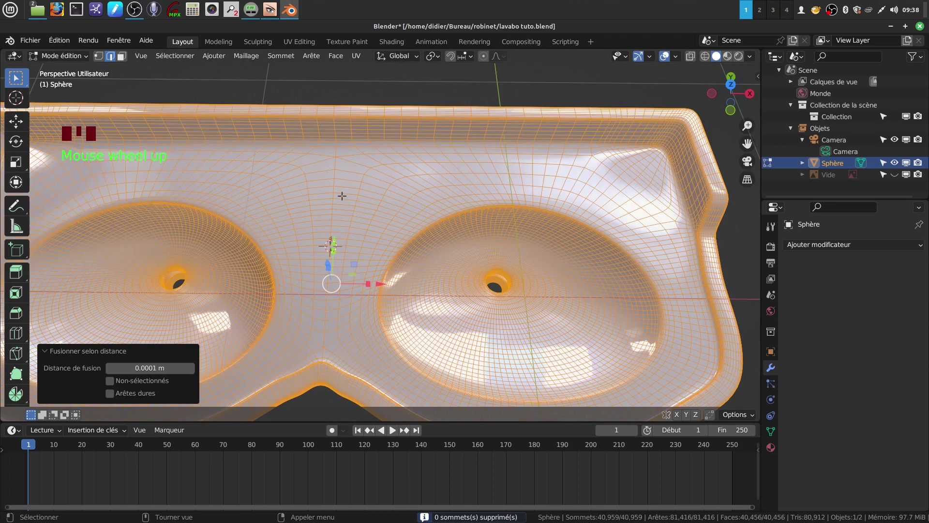
# Select the complete centre line of edges from the backsplash to the front rim and rip the mesh apart along it in place
pyautogui.hotkey('alt', 'a')
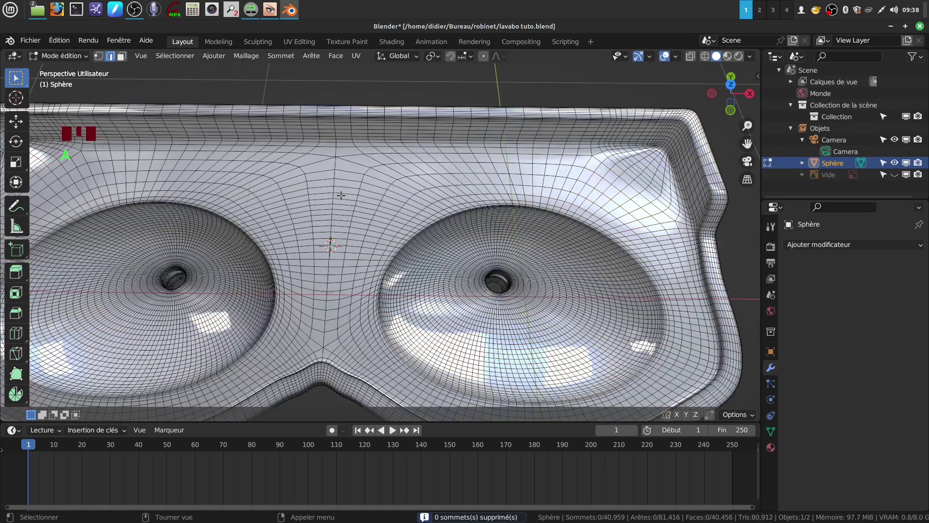
pyautogui.keyDown('alt'); pyautogui.keyDown('shift'); pyautogui.click(332, 169); pyautogui.keyUp('shift'); pyautogui.keyUp('alt')
pyautogui.keyDown('alt'); pyautogui.keyDown('shift'); pyautogui.click(335, 152); pyautogui.keyUp('shift'); pyautogui.keyUp('alt')
pyautogui.keyDown('shift'); pyautogui.moveTo(373, 286); pyautogui.dragTo(365, 205, button='middle'); pyautogui.keyUp('shift')
pyautogui.keyDown('shift'); pyautogui.moveTo(334, 315); pyautogui.dragTo(392, 280, button='middle'); pyautogui.keyUp('shift')
pyautogui.scroll(2, 349, 279)
pyautogui.keyDown('alt'); pyautogui.keyDown('shift'); pyautogui.click(323, 226); pyautogui.keyUp('shift'); pyautogui.keyUp('alt')
pyautogui.scroll(-2, 390, 276)
pyautogui.keyDown('shift'); pyautogui.moveTo(367, 226); pyautogui.dragTo(385, 276, button='middle'); pyautogui.keyUp('shift')
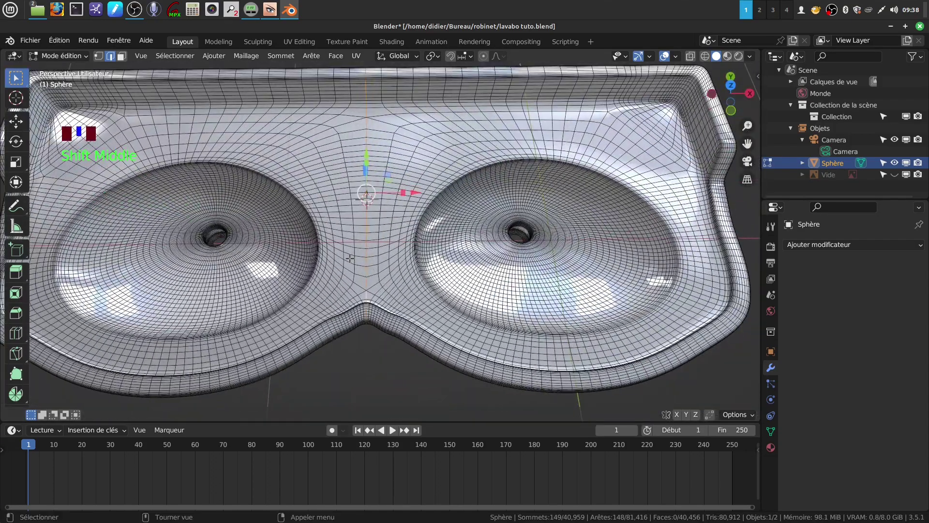
pyautogui.press('v')
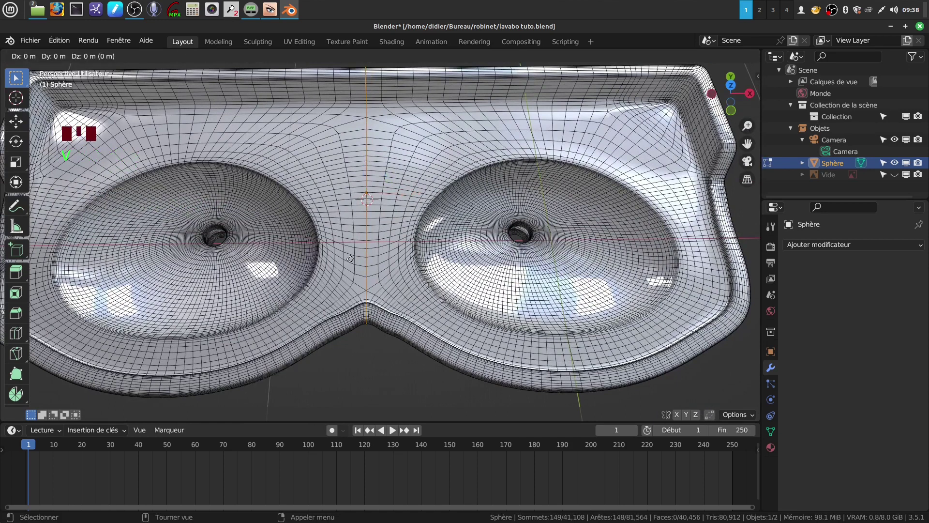
pyautogui.click(350, 259)
# Select all linked geometry of the left half's countertop and delete its faces
pyautogui.click(355, 259)
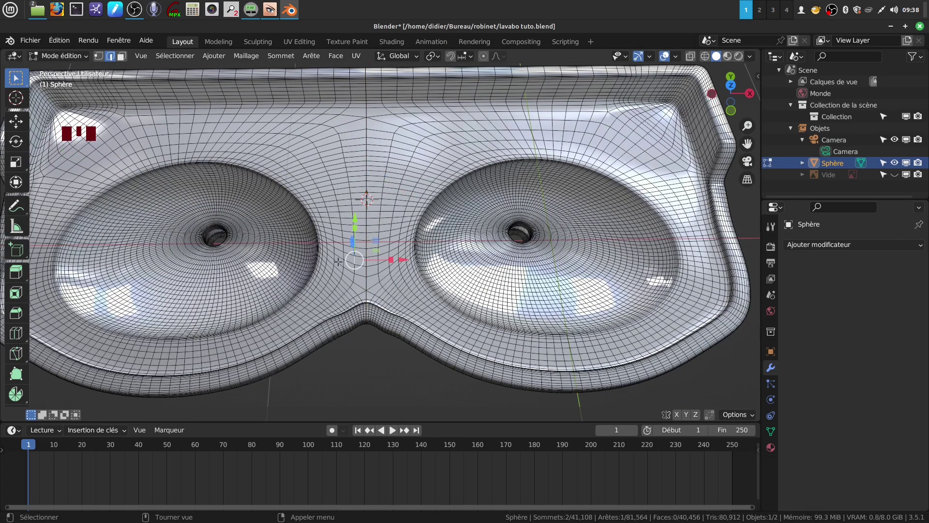
pyautogui.hotkey('ctrl', 'l')
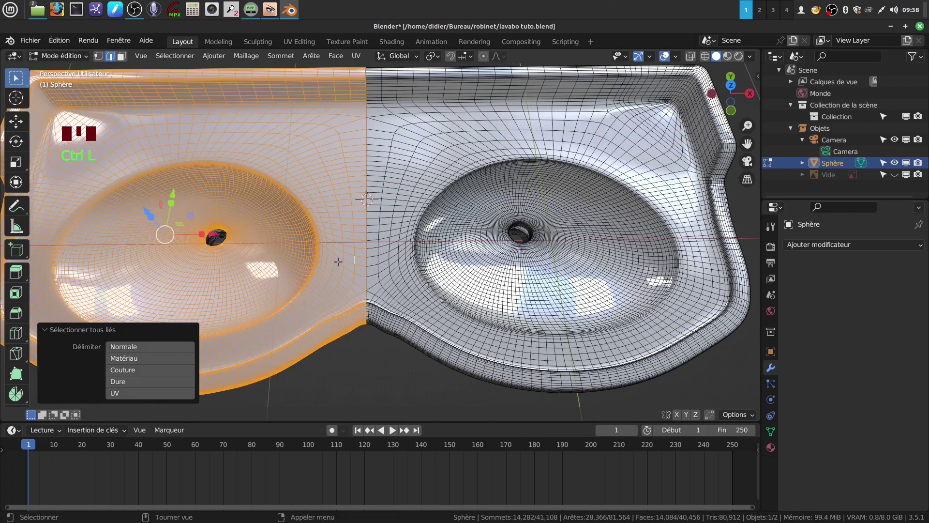
pyautogui.press('x')
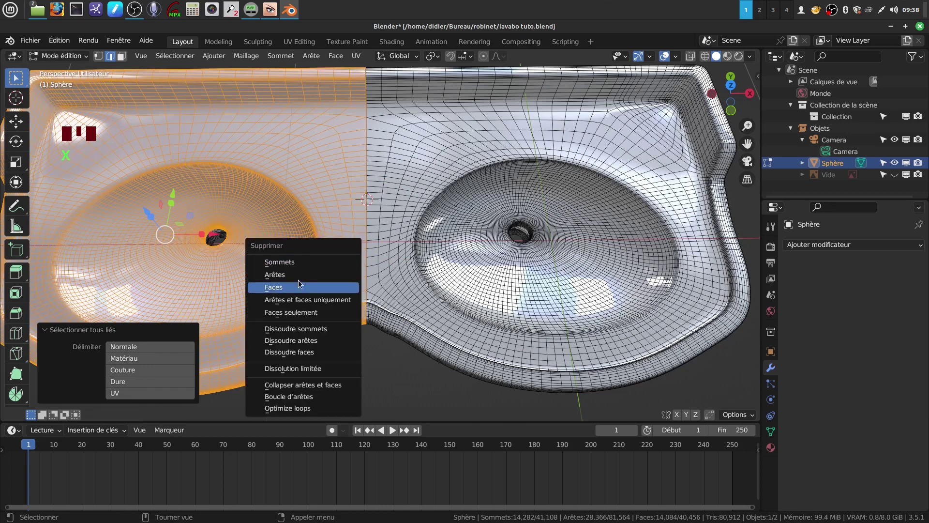
pyautogui.click(304, 287)
# Select the separate left bowl with all its linked geometry and delete it
pyautogui.moveTo(306, 291)
pyautogui.mouseDown(button='middle')
pyautogui.moveTo(326, 308)
pyautogui.moveTo(302, 285)
pyautogui.mouseUp(button='middle')
pyautogui.click(302, 286)
pyautogui.hotkey('ctrl', 'l')
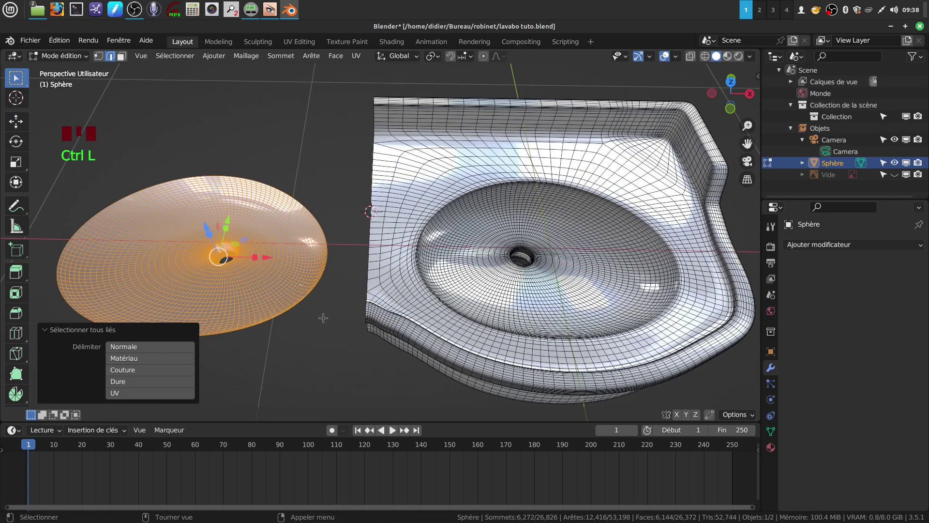
pyautogui.press('x')
pyautogui.click(302, 323)
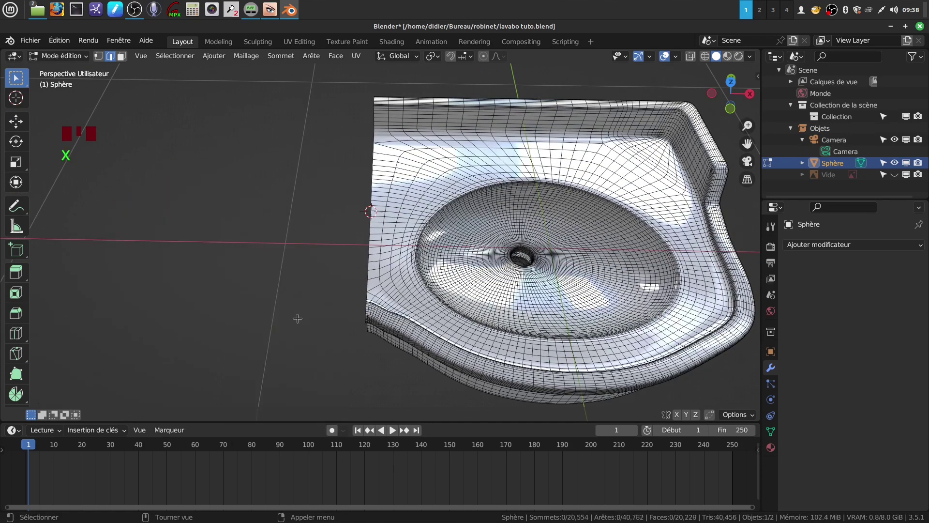
# Examine the remaining half of the washbasin and its cut edge, in both Object Mode and Edit Mode
pyautogui.scroll(-4, 375, 311)
pyautogui.keyDown('shift'); pyautogui.moveTo(376, 311); pyautogui.dragTo(489, 256, button='middle'); pyautogui.keyUp('shift')
pyautogui.scroll(3, 477, 321)
pyautogui.press('Tab')
pyautogui.press('Tab')
pyautogui.press('Tab')
pyautogui.moveTo(426, 247); pyautogui.dragTo(453, 248, button='middle')
pyautogui.scroll(2, 405, 311)
# In Edit Mode, select the open border loop along the cut and flatten it by scaling to 0 on X
pyautogui.press('Tab')
pyautogui.moveTo(405, 310); pyautogui.dragTo(405, 256, button='middle')
pyautogui.scroll(2, 405, 256)
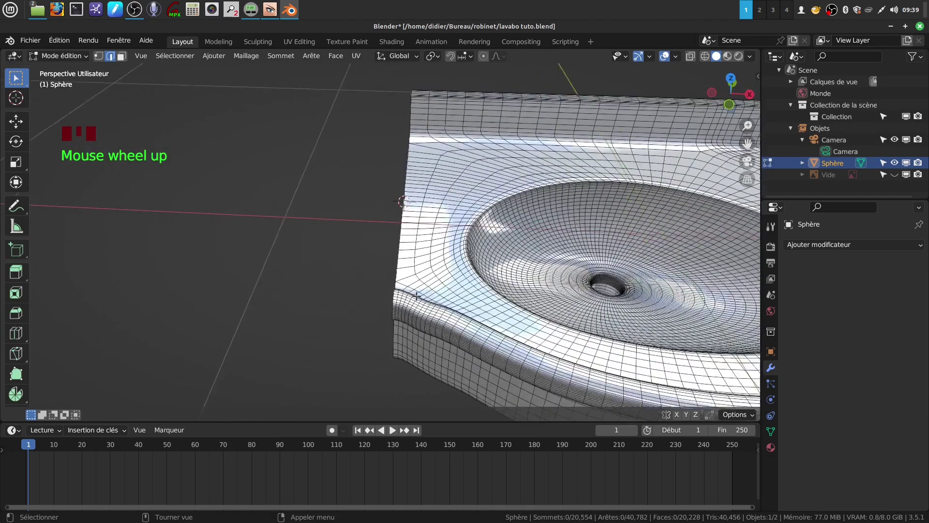
pyautogui.keyDown('alt'); pyautogui.click(402, 255); pyautogui.keyUp('alt')
pyautogui.scroll(-2, 402, 256)
pyautogui.moveTo(402, 255); pyautogui.dragTo(419, 255, button='middle')
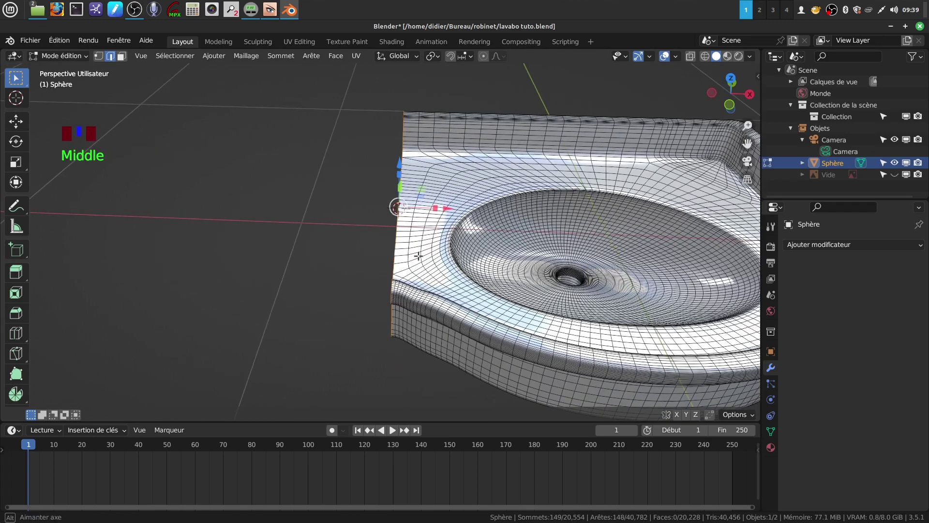
pyautogui.press('s')
pyautogui.press('x')
pyautogui.press('0')
pyautogui.press('Return')
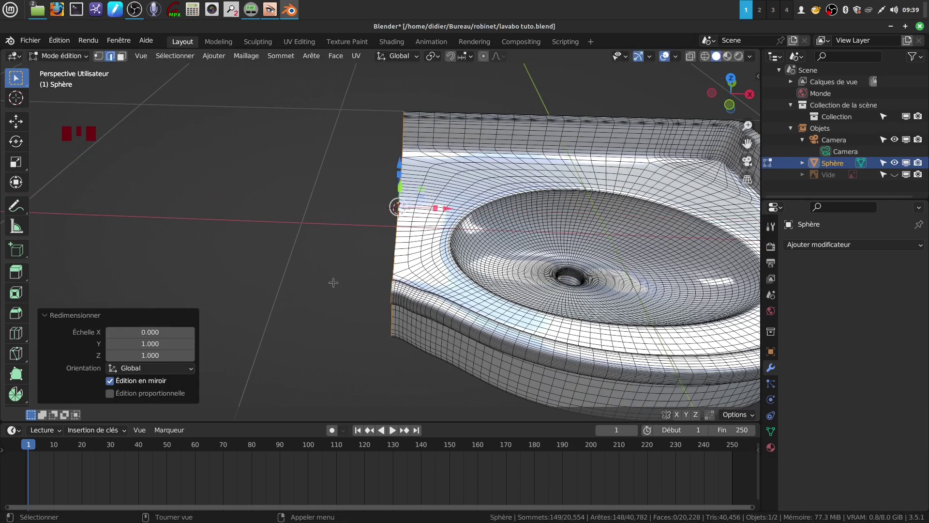
# Set the object's origin to the selected cut border and return to Object Mode
pyautogui.hotkey('shift', 's')
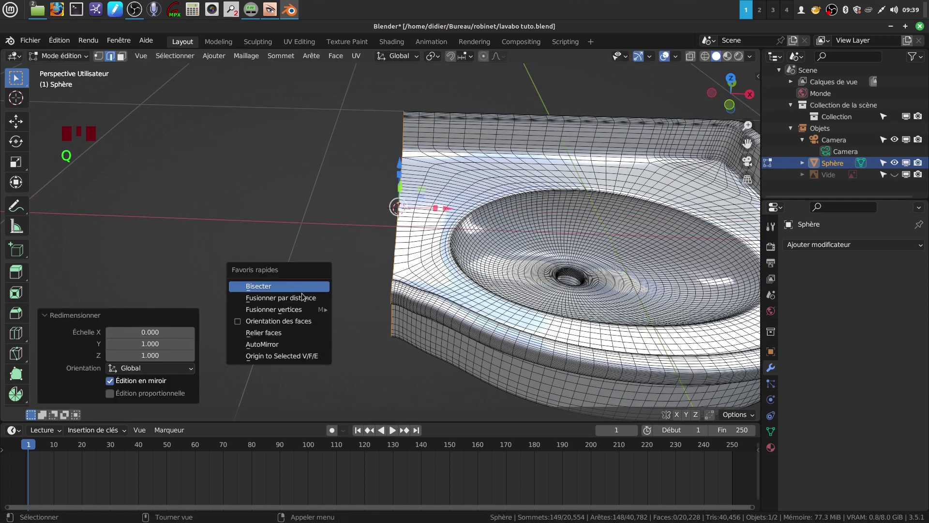
pyautogui.click(307, 355)
pyautogui.press('Tab')
pyautogui.scroll(-4, 329, 350)
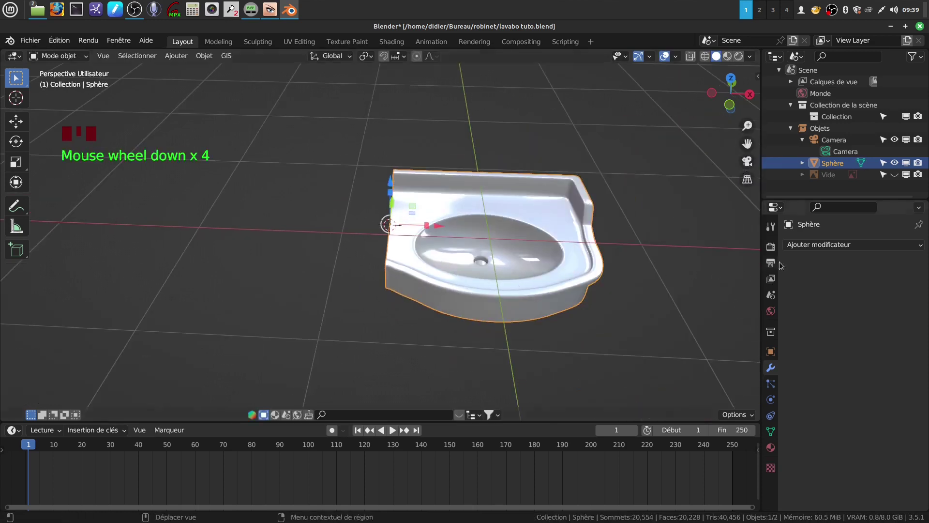
# Add a Mirror modifier on the X axis to the remaining half of the washbasin
pyautogui.click(922, 246)
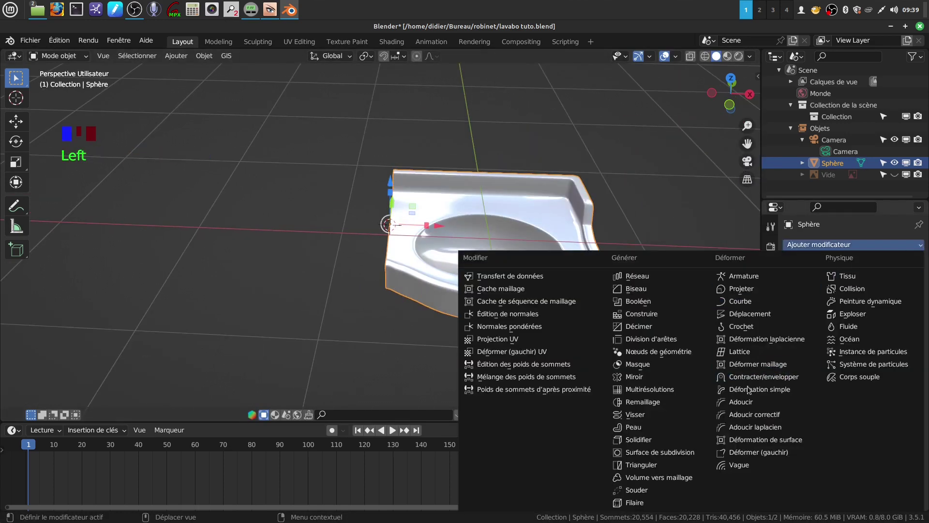
pyautogui.click(655, 382)
pyautogui.keyDown('shift'); pyautogui.moveTo(523, 203); pyautogui.dragTo(441, 256, button='middle'); pyautogui.keyUp('shift')
pyautogui.scroll(2, 463, 277)
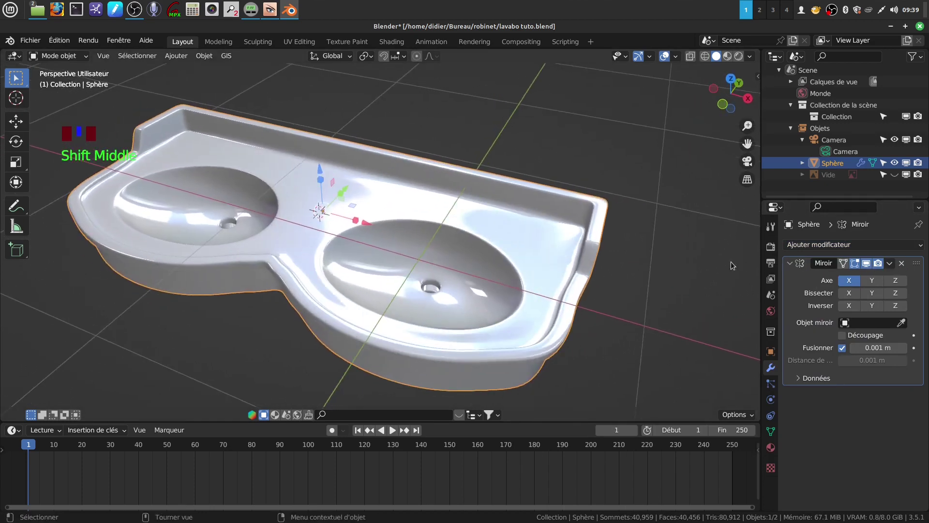
# Inspect the mirrored double washbasin up close and from above, checking the mesh in Edit Mode
pyautogui.keyDown('shift'); pyautogui.moveTo(519, 261); pyautogui.dragTo(463, 243, button='middle'); pyautogui.keyUp('shift')
pyautogui.scroll(1, 493, 267)
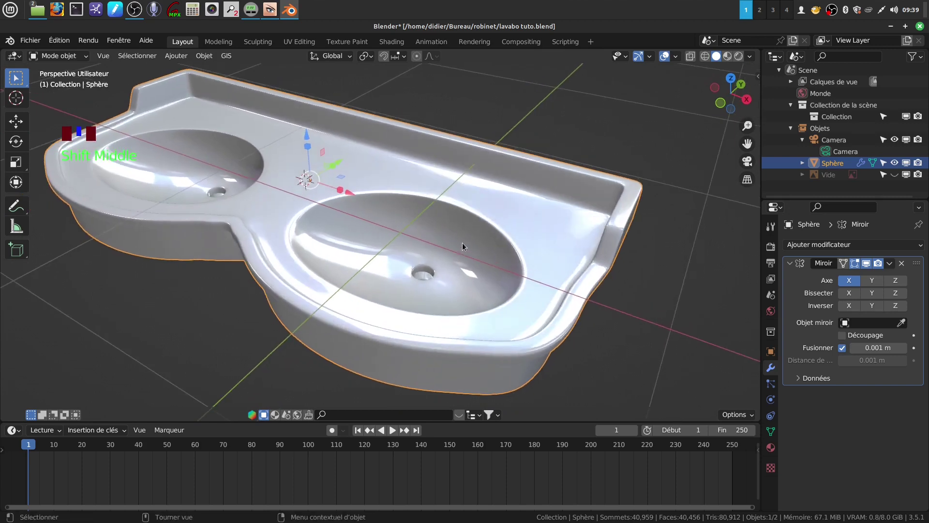
pyautogui.press('Tab')
pyautogui.scroll(2, 464, 252)
pyautogui.press('Tab')
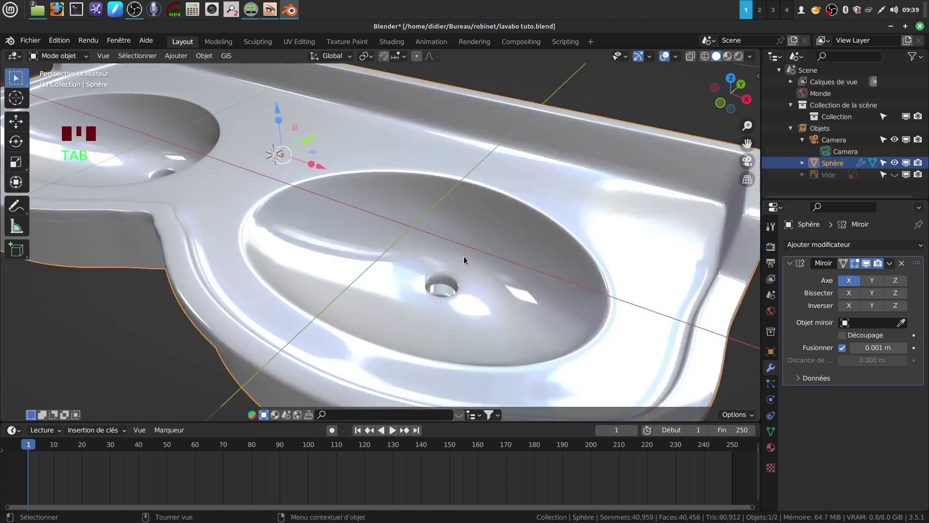
pyautogui.scroll(-5, 463, 257)
pyautogui.keyDown('shift'); pyautogui.moveTo(451, 234); pyautogui.dragTo(415, 125, button='middle'); pyautogui.keyUp('shift')
pyautogui.click(404, 118)
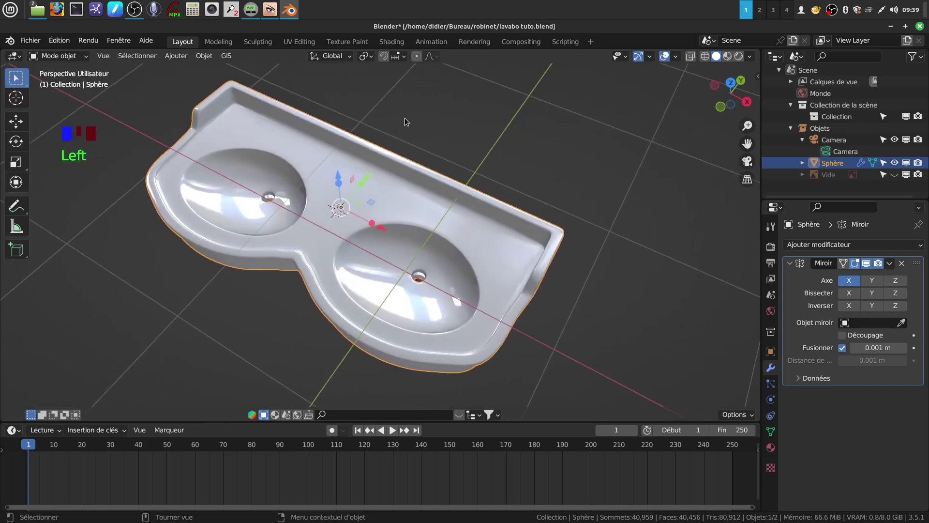
# Add a mesh cylinder with 20 vertices to the scene
pyautogui.click(175, 56)
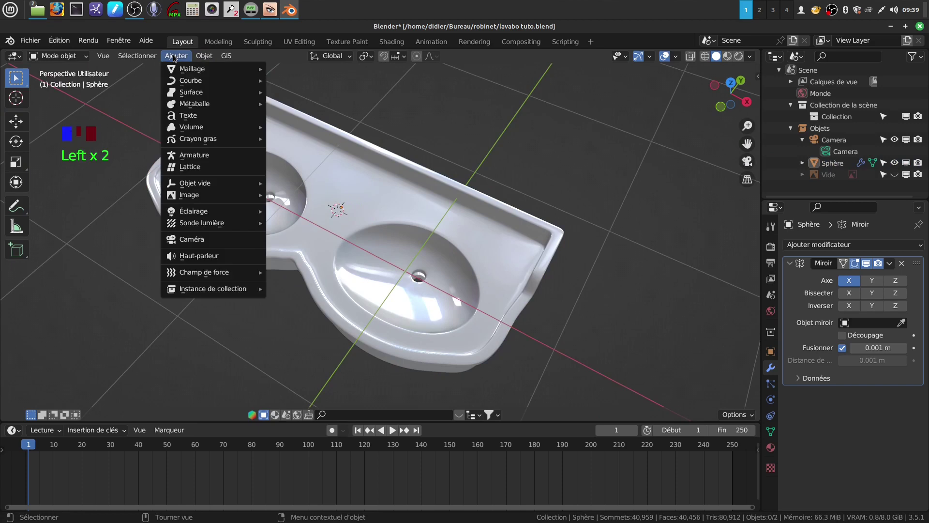
pyautogui.moveTo(193, 80)
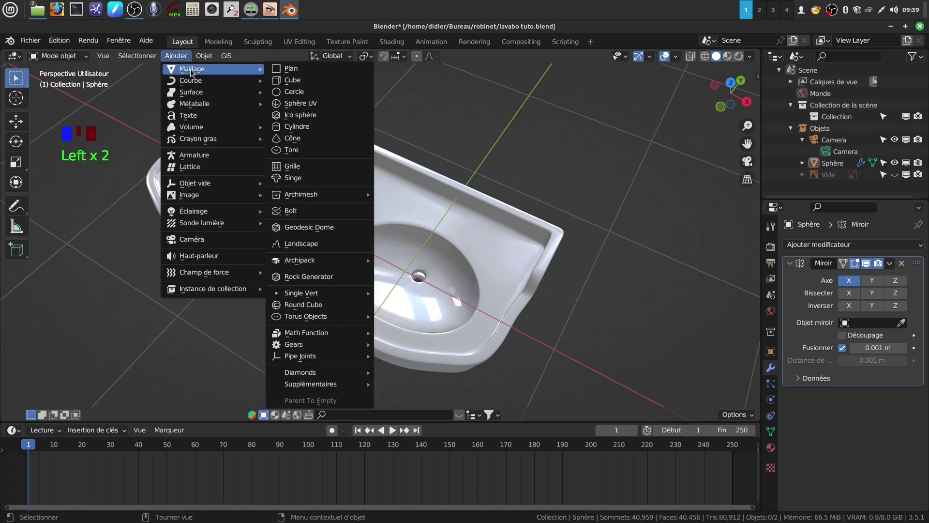
pyautogui.click(303, 127)
pyautogui.click(151, 259)
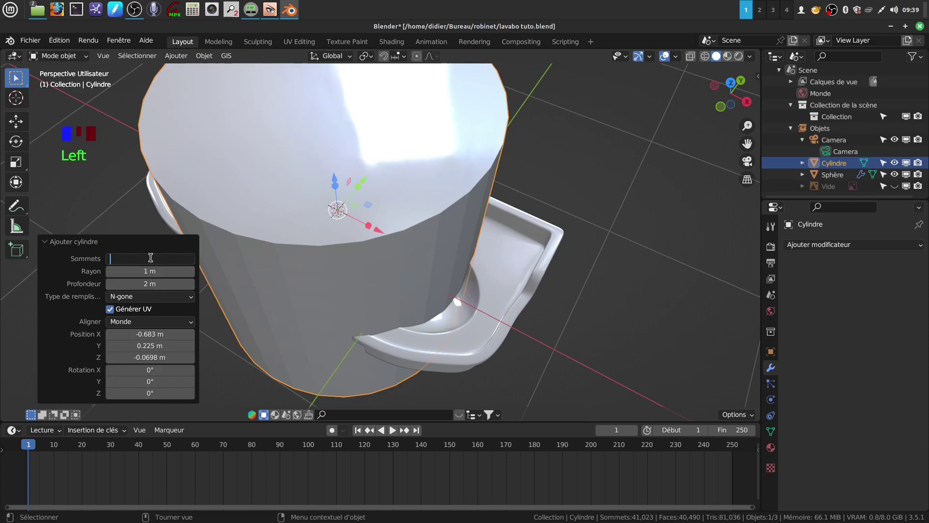
pyautogui.write('20')
pyautogui.press('Return')
# In Edit Mode, rotate the whole cylinder mesh 90° around the global X axis
pyautogui.scroll(-5, 438, 197)
pyautogui.moveTo(368, 191); pyautogui.dragTo(377, 188, button='middle')
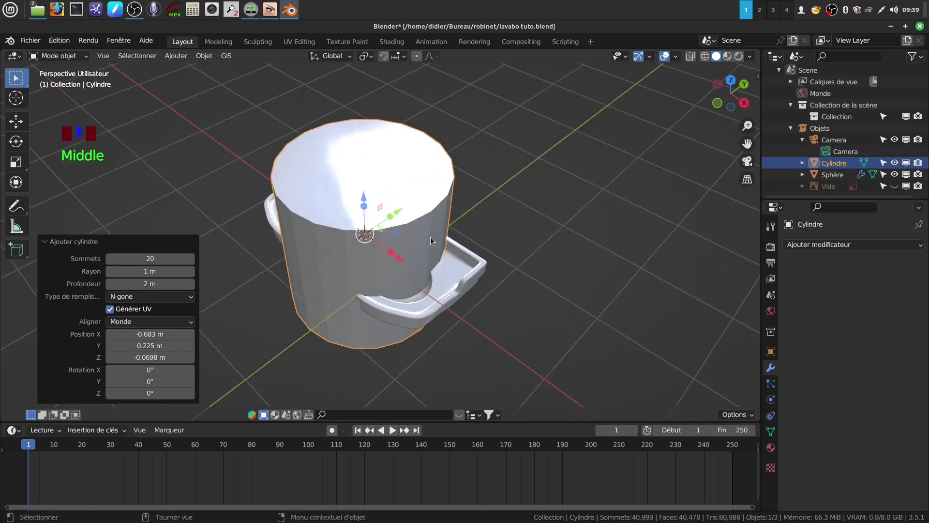
pyautogui.scroll(2, 416, 251)
pyautogui.keyDown('shift'); pyautogui.moveTo(414, 239); pyautogui.dragTo(396, 226, button='middle'); pyautogui.keyUp('shift')
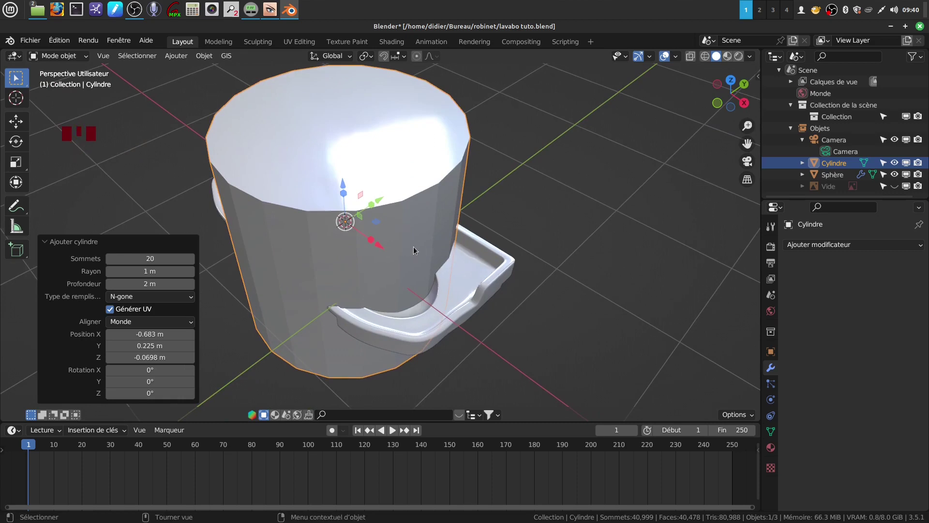
pyautogui.press('Tab')
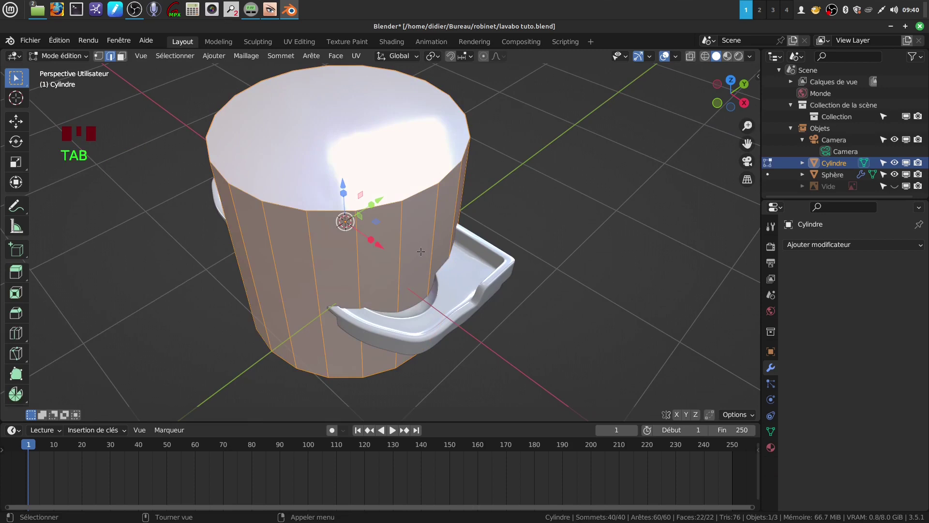
pyautogui.press('r')
pyautogui.write('x')
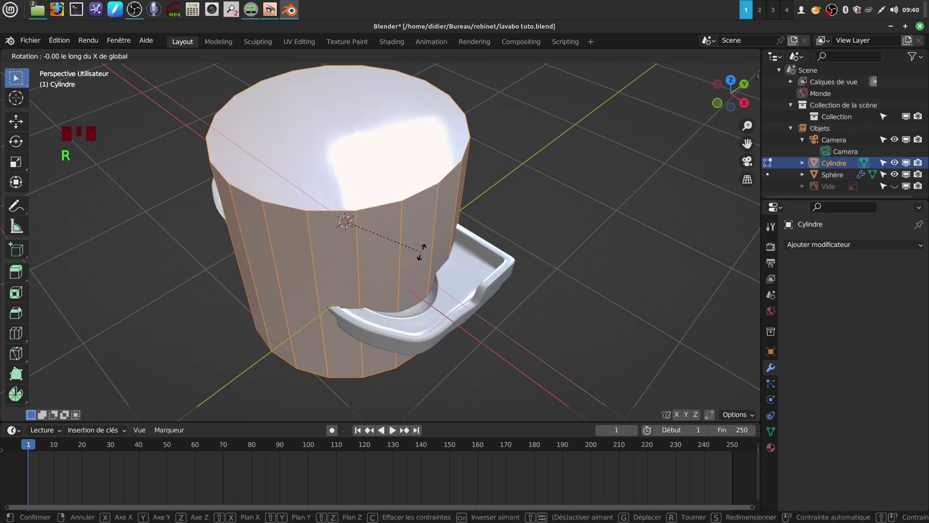
pyautogui.write('90')
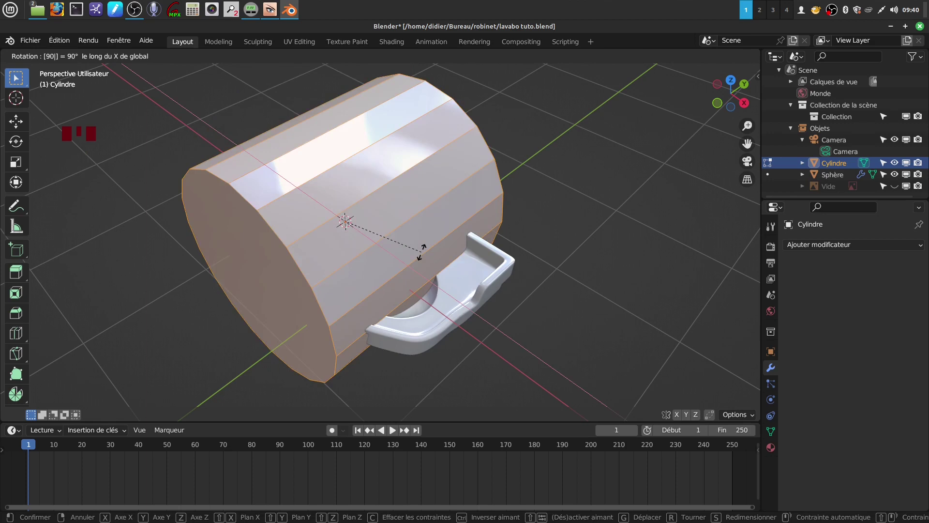
pyautogui.press('Return')
# Stretch the cylinder along Y by about 2.41, and shrink it uniformly until it is much smaller than one basin
pyautogui.scroll(-2, 424, 237)
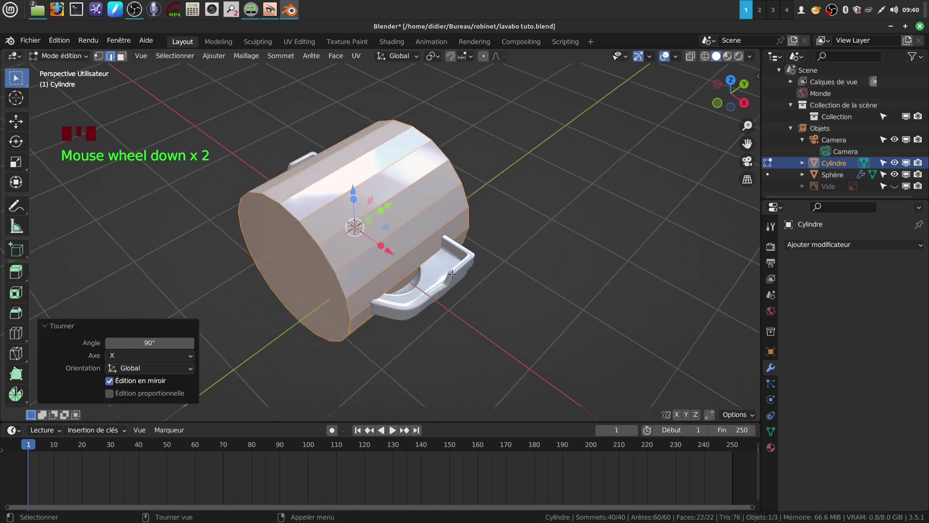
pyautogui.press('s')
pyautogui.press('y')
pyautogui.click(417, 187)
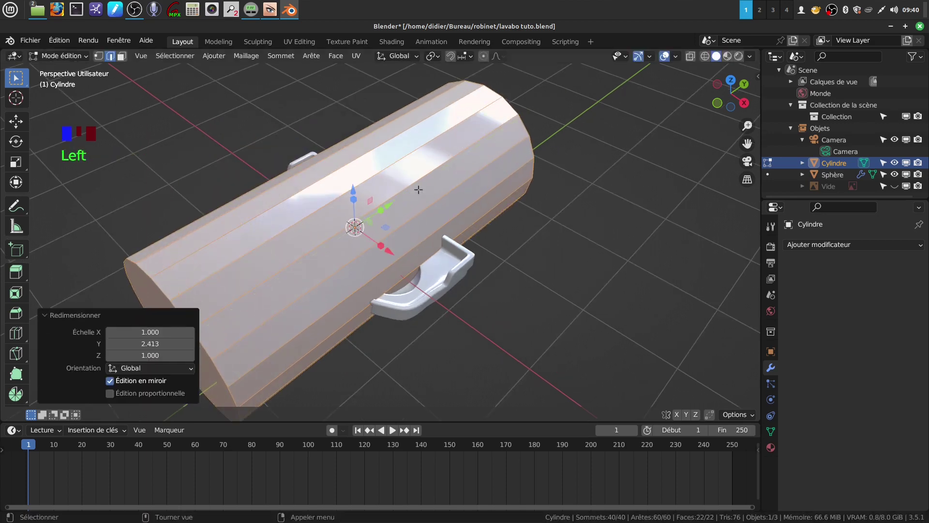
pyautogui.press('s')
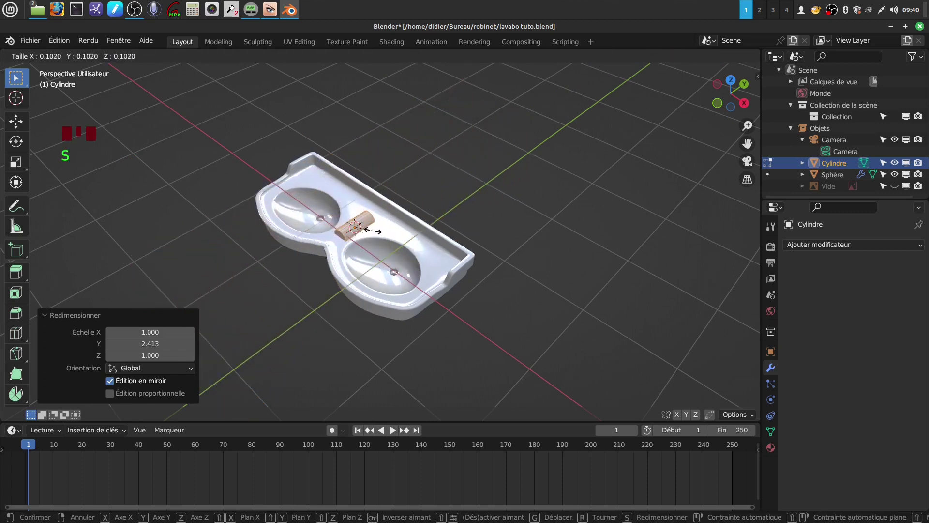
pyautogui.click(397, 266)
# Move the cylinder about 0.62 m along X over the right-hand basin and scale it down by a factor of about 0.23
pyautogui.moveTo(392, 252); pyautogui.dragTo(457, 301)
pyautogui.press('s')
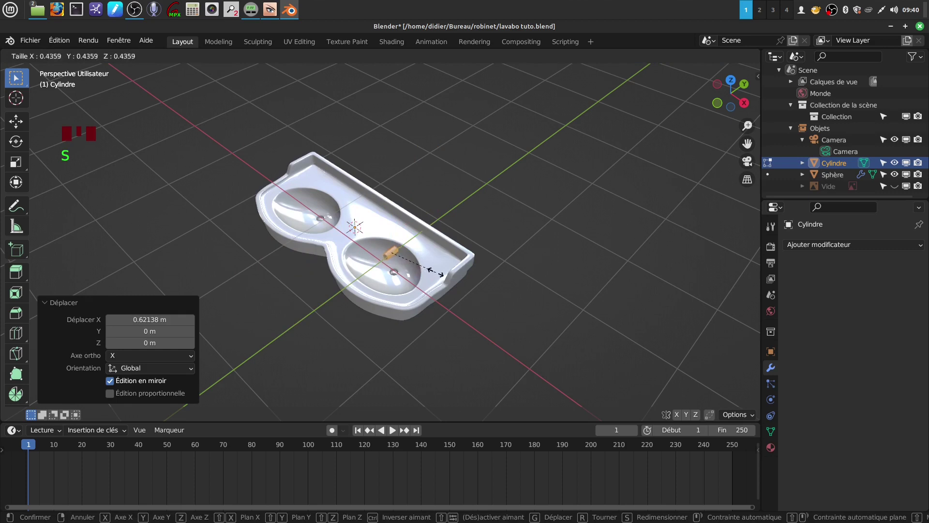
pyautogui.click(415, 265)
# Scale the cylinder down further, by factors of about 0.49 and 0.8, to a thin rod beside the drain
pyautogui.moveTo(418, 266)
pyautogui.keyDown('shift'); pyautogui.mouseDown(button='middle')
pyautogui.moveTo(379, 220)
pyautogui.moveTo(419, 208)
pyautogui.moveTo(411, 218)
pyautogui.moveTo(433, 200)
pyautogui.moveTo(414, 255)
pyautogui.mouseUp(button='middle'); pyautogui.keyUp('shift')
pyautogui.scroll(3, 407, 246)
pyautogui.scroll(2, 408, 220)
pyautogui.scroll(2, 414, 255)
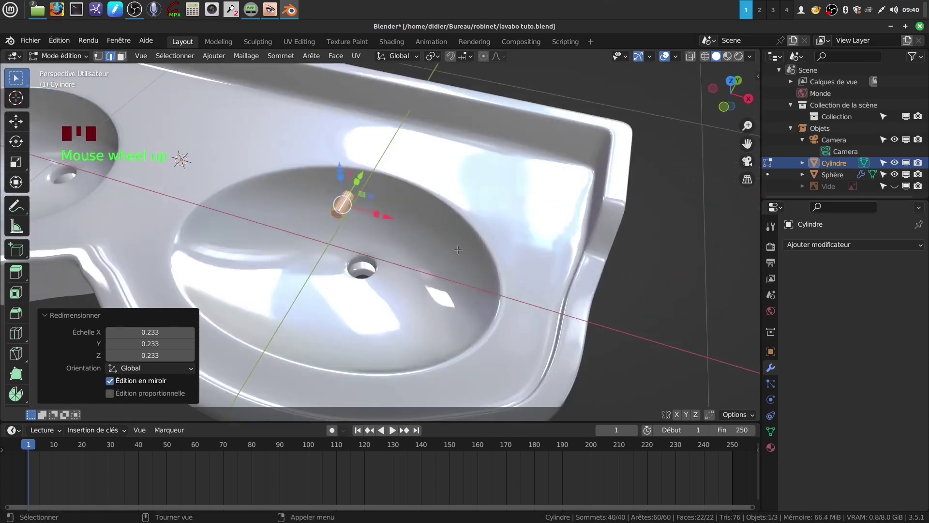
pyautogui.press('s')
pyautogui.click(401, 220)
pyautogui.moveTo(403, 222); pyautogui.dragTo(435, 176, button='middle')
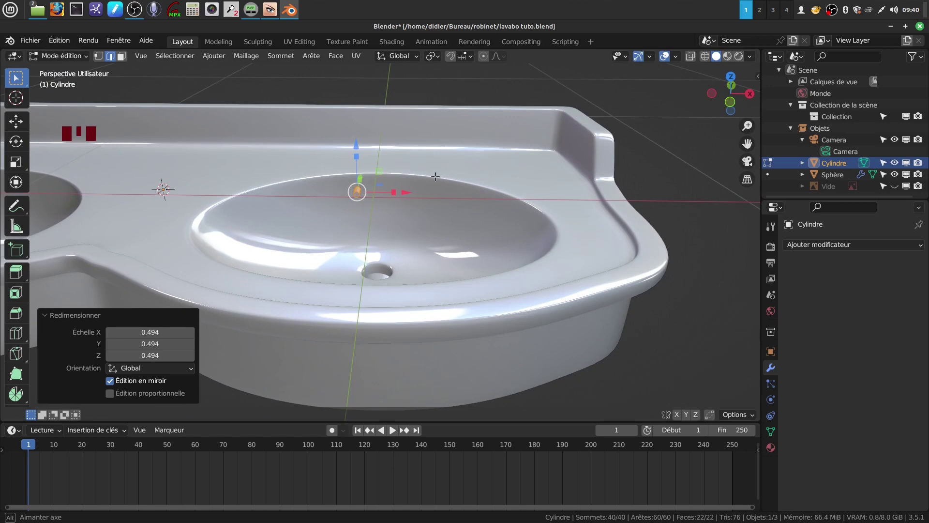
pyautogui.press('s')
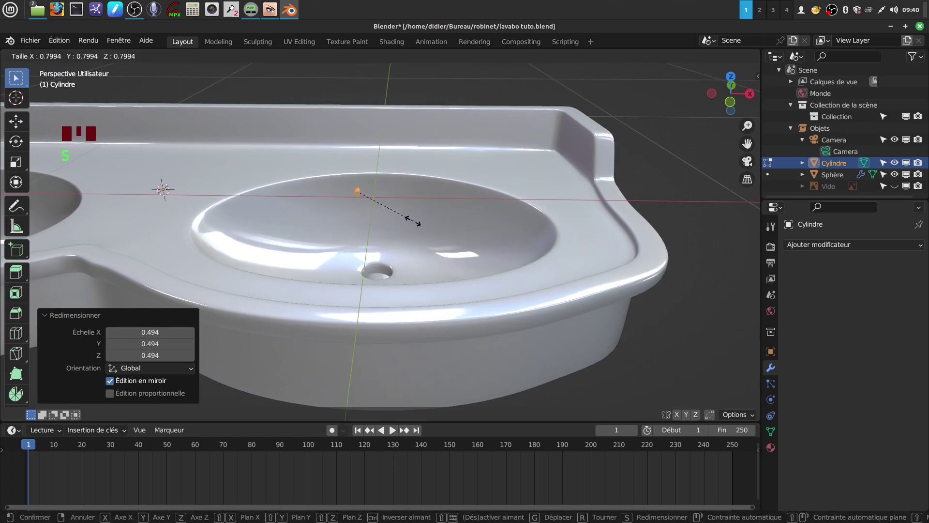
pyautogui.click(414, 220)
# In top view, lengthen the small cylinder along Y by a factor of about 1.64
pyautogui.moveTo(413, 221); pyautogui.dragTo(364, 295, button='middle')
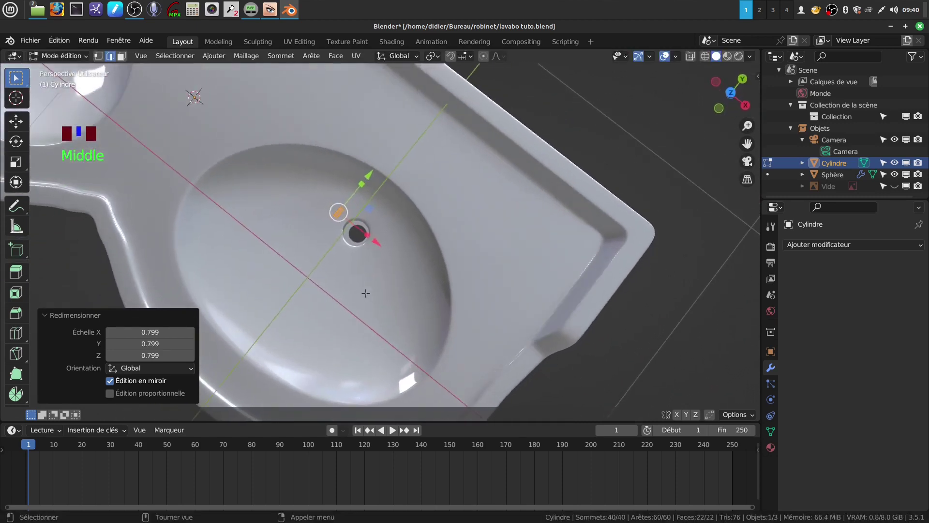
pyautogui.moveTo(367, 262); pyautogui.dragTo(380, 255, button='middle')
pyautogui.middleClick(379, 256)
pyautogui.press('KP_7')
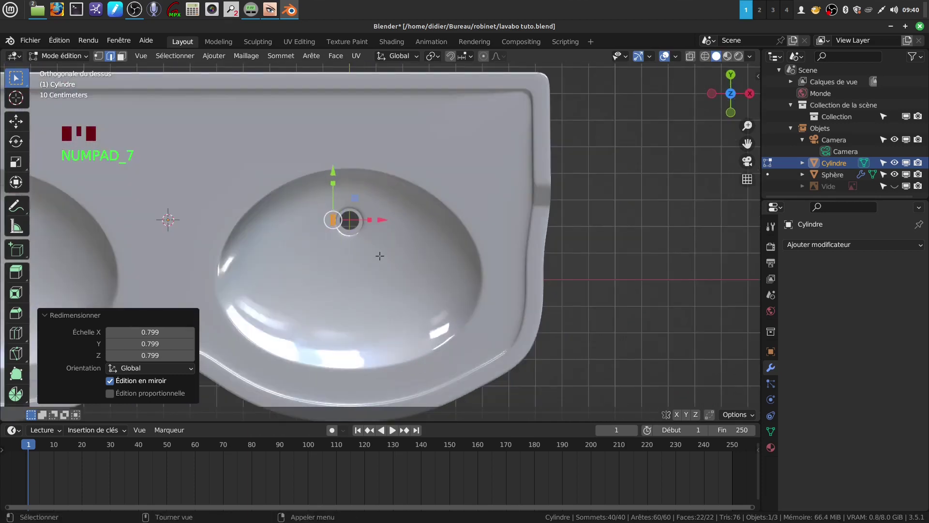
pyautogui.scroll(4, 379, 256)
pyautogui.keyDown('shift'); pyautogui.moveTo(378, 252); pyautogui.dragTo(428, 272, button='middle'); pyautogui.keyUp('shift')
pyautogui.scroll(2, 401, 287)
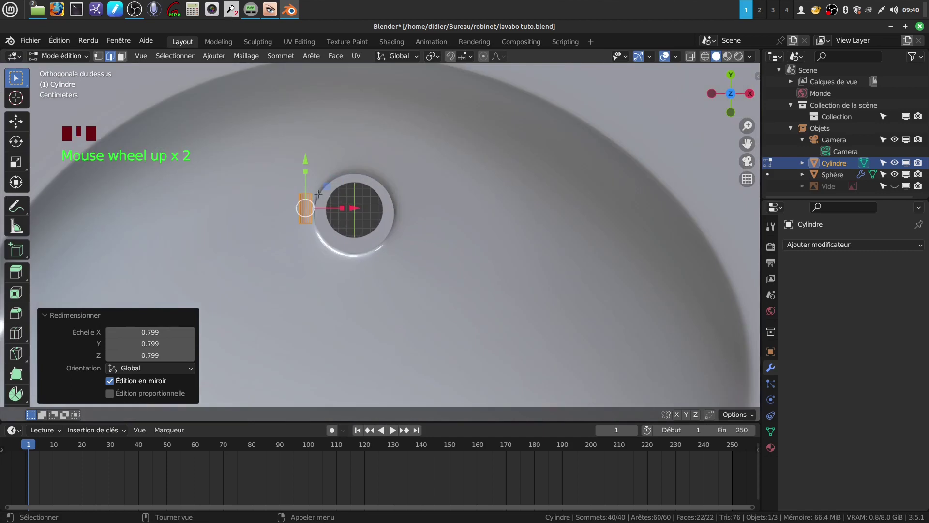
pyautogui.moveTo(304, 173); pyautogui.dragTo(304, 152)
# Duplicate the cylinder three times along X, spaced about 0.03 m apart, to form a row of four
pyautogui.keyDown('shift'); pyautogui.moveTo(342, 237); pyautogui.dragTo(356, 234, button='middle'); pyautogui.keyUp('shift')
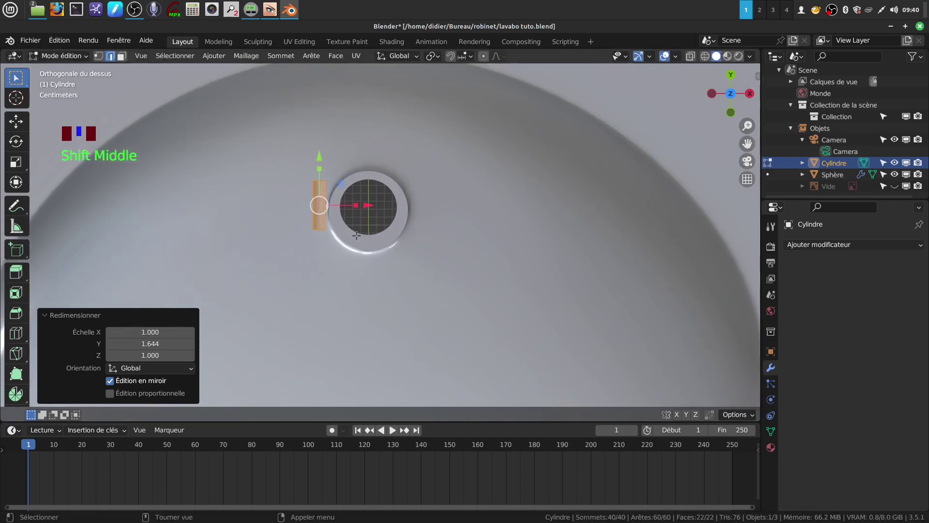
pyautogui.press('shift')
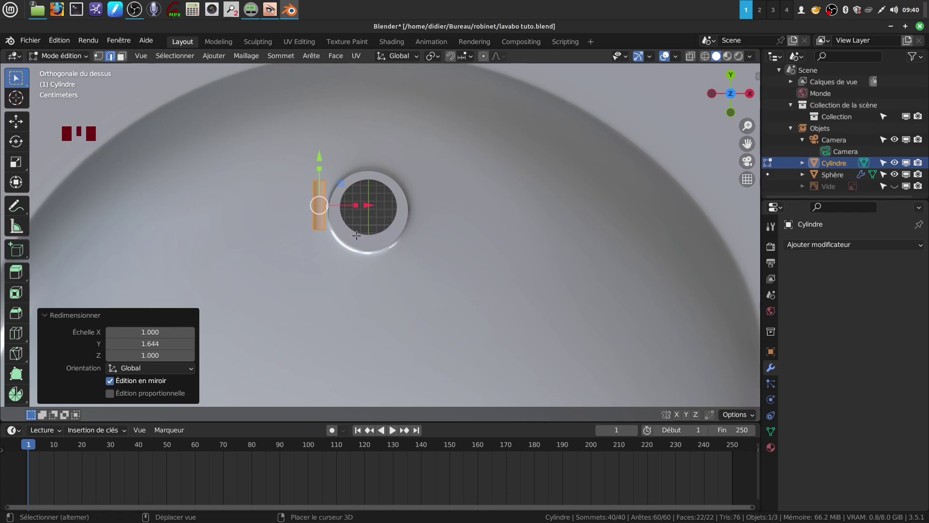
pyautogui.hotkey('shift', 'd')
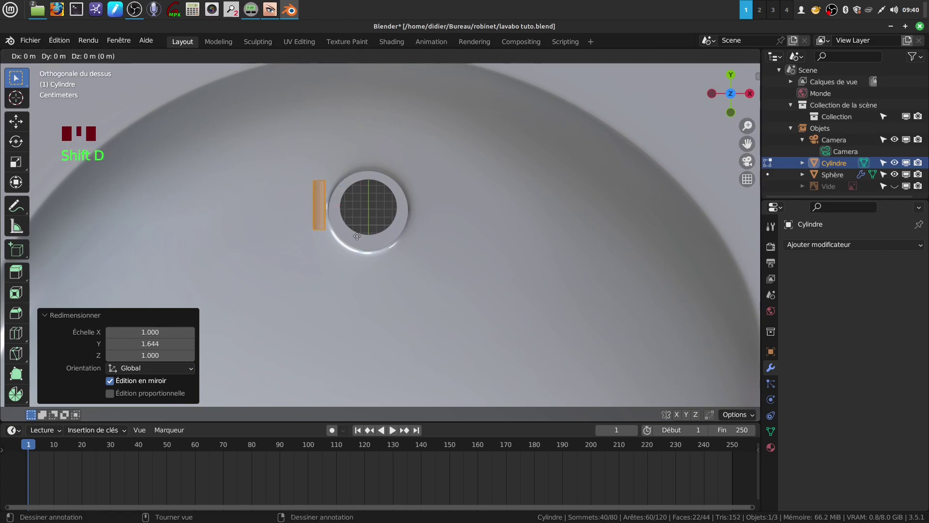
pyautogui.click(356, 236)
pyautogui.moveTo(370, 205); pyautogui.dragTo(389, 206)
pyautogui.hotkey('shift', 'd')
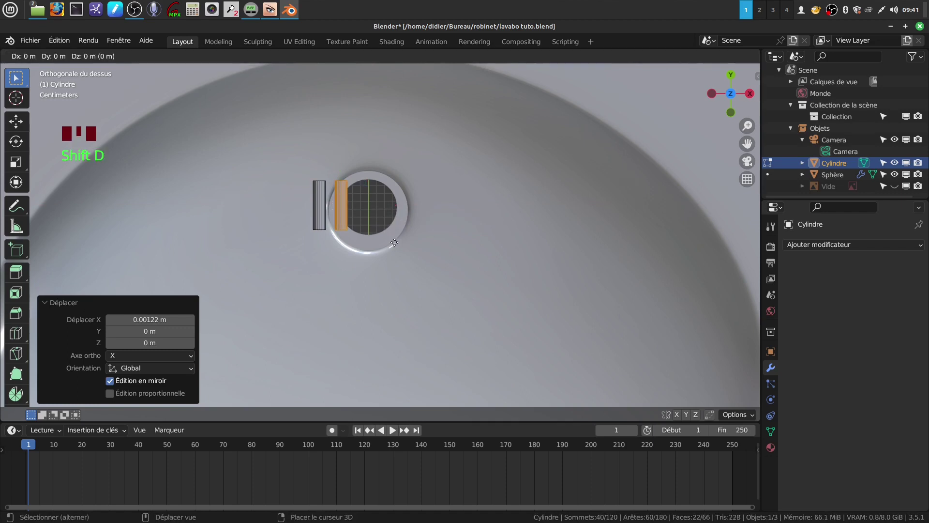
pyautogui.rightClick(395, 242)
pyautogui.moveTo(385, 205); pyautogui.dragTo(415, 250)
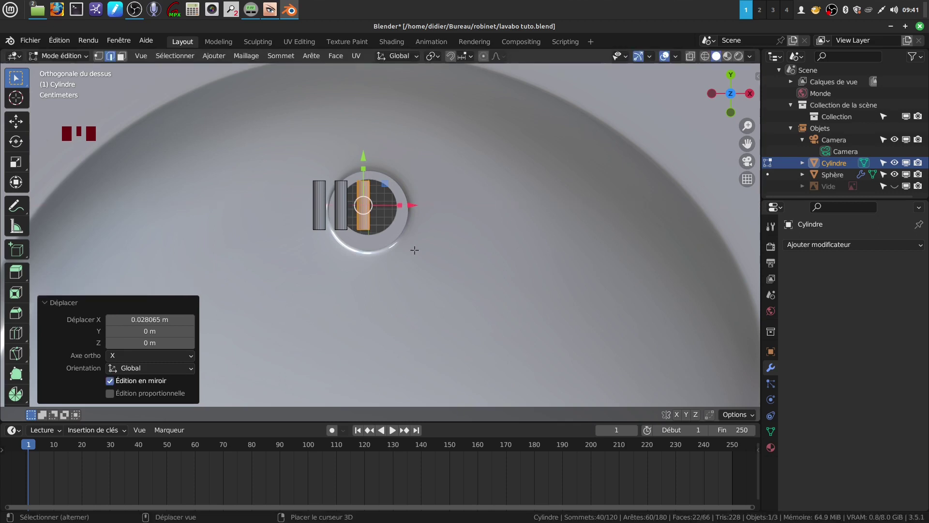
pyautogui.hotkey('shift', 'd')
pyautogui.rightClick(415, 250)
pyautogui.moveTo(412, 208); pyautogui.dragTo(432, 203)
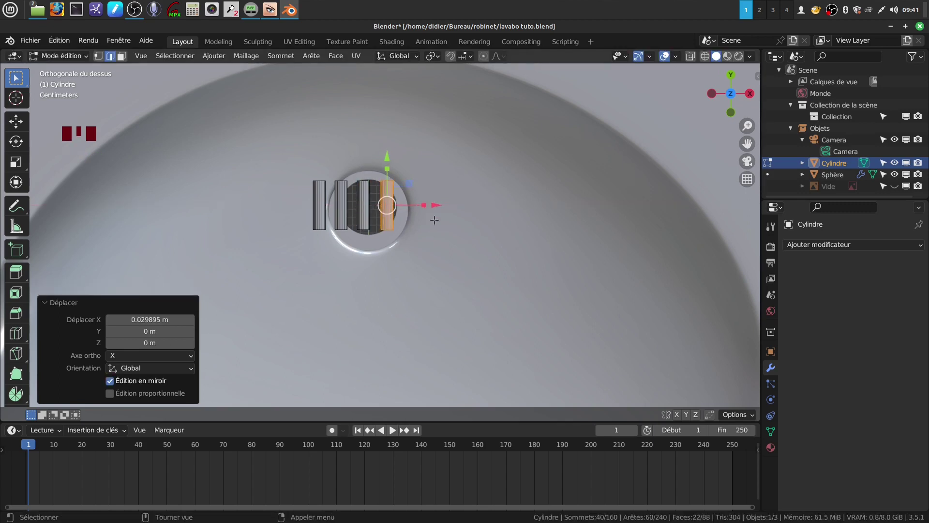
# Select all four cylinders' geometry, return to Object Mode and set the object's origin to its geometry
pyautogui.press('a')
pyautogui.press('a')
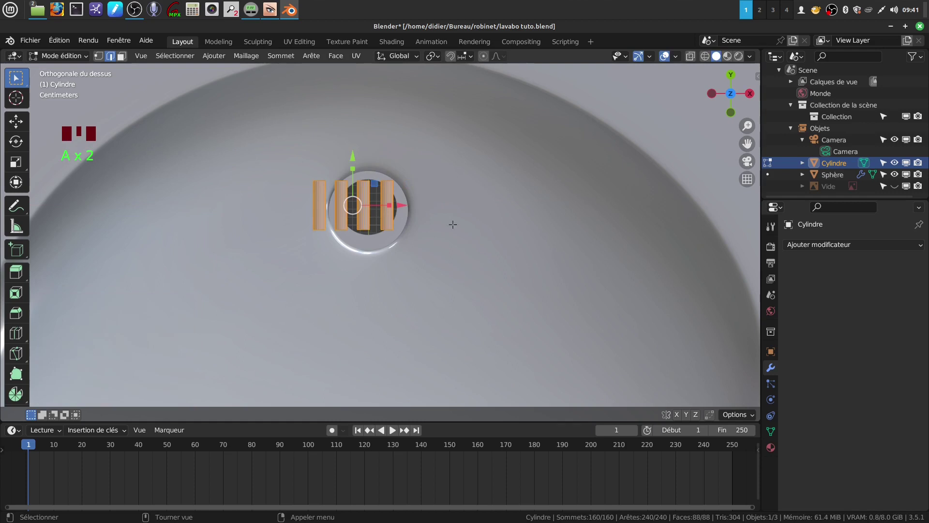
pyautogui.moveTo(453, 224); pyautogui.dragTo(438, 222, button='middle')
pyautogui.press('Tab')
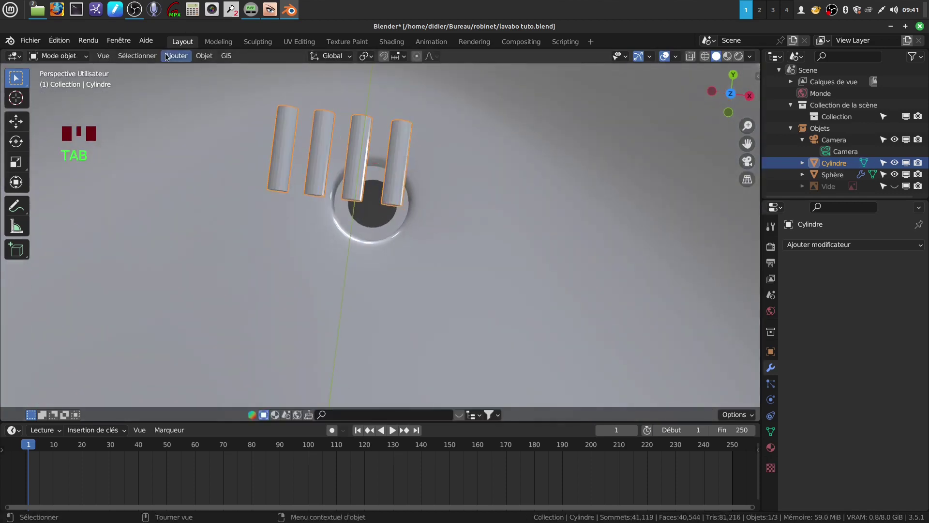
pyautogui.click(203, 55)
pyautogui.moveTo(228, 82)
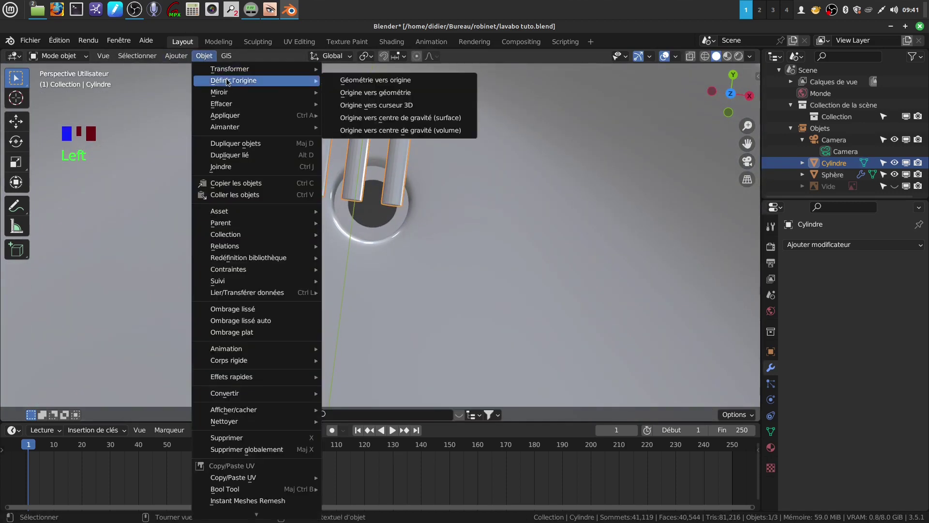
pyautogui.click(377, 93)
# Move the row of cylinders about 0.16 m along Y to the basin's back edge and lower it about 0.05 m
pyautogui.moveTo(382, 97); pyautogui.dragTo(370, 208, button='middle')
pyautogui.scroll(-3, 357, 134)
pyautogui.moveTo(370, 175); pyautogui.dragTo(439, 146)
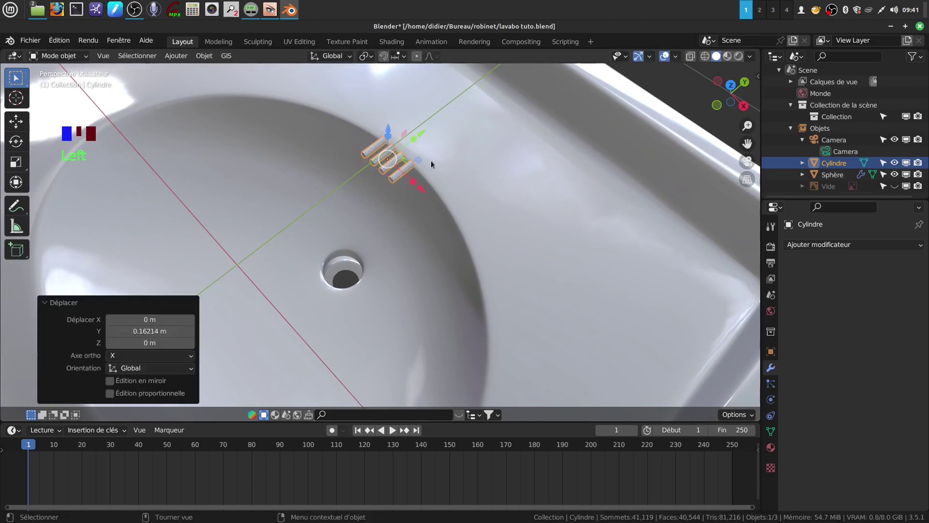
pyautogui.moveTo(385, 131); pyautogui.dragTo(481, 114, button='middle')
pyautogui.moveTo(398, 121); pyautogui.dragTo(393, 138)
# Adjust the row of cylinders along Y so it cuts through the basin's back wall, ending with about -0.006 m
pyautogui.moveTo(394, 138); pyautogui.dragTo(413, 124, button='middle')
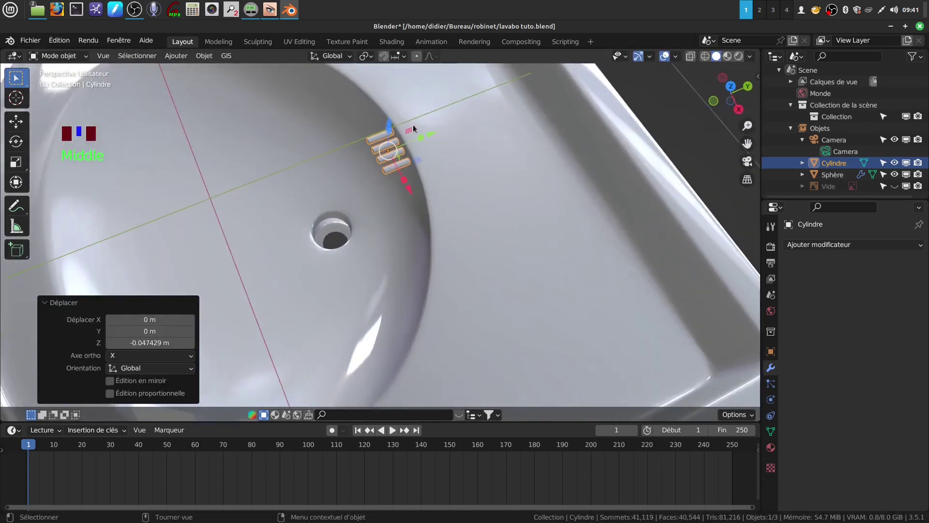
pyautogui.moveTo(435, 133); pyautogui.dragTo(420, 162)
pyautogui.moveTo(420, 162)
pyautogui.mouseDown(button='middle')
pyautogui.moveTo(452, 134)
pyautogui.moveTo(424, 172)
pyautogui.mouseUp(button='middle')
pyautogui.scroll(1, 425, 171)
pyautogui.moveTo(437, 107); pyautogui.dragTo(435, 110)
# Examine from several angles how the four cylinders intersect the basin's back wall
pyautogui.scroll(-3, 492, 151)
pyautogui.moveTo(492, 151); pyautogui.dragTo(477, 246, button='middle')
pyautogui.keyDown('shift'); pyautogui.moveTo(492, 297); pyautogui.dragTo(417, 207, button='middle'); pyautogui.keyUp('shift')
pyautogui.scroll(5, 495, 286)
pyautogui.moveTo(495, 285); pyautogui.dragTo(431, 353, button='middle')
pyautogui.scroll(-6, 520, 280)
pyautogui.scroll(4, 437, 249)
pyautogui.moveTo(438, 249); pyautogui.dragTo(486, 213, button='middle')
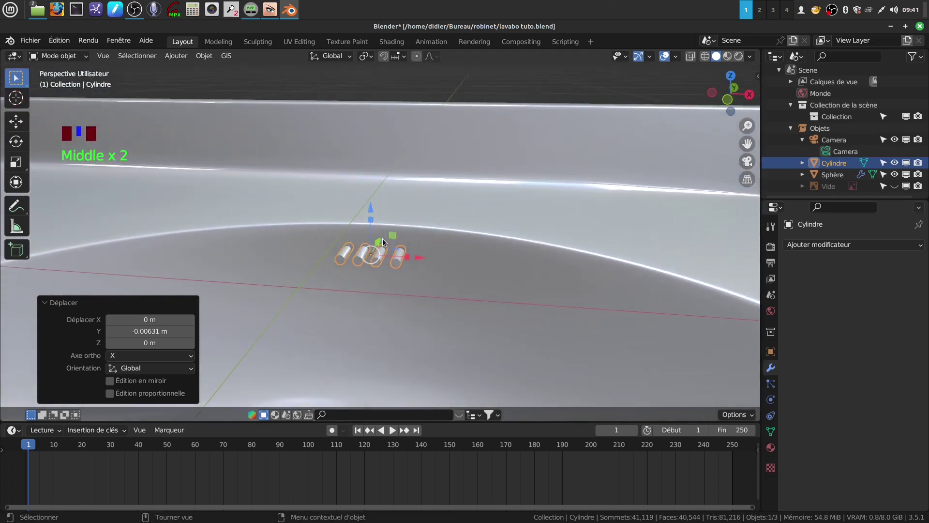
# In top view, shift the row of cylinders slightly along X to centre it on the drain hole
pyautogui.scroll(-3, 476, 269)
pyautogui.moveTo(475, 269); pyautogui.dragTo(480, 332, button='middle')
pyautogui.press('KP_7')
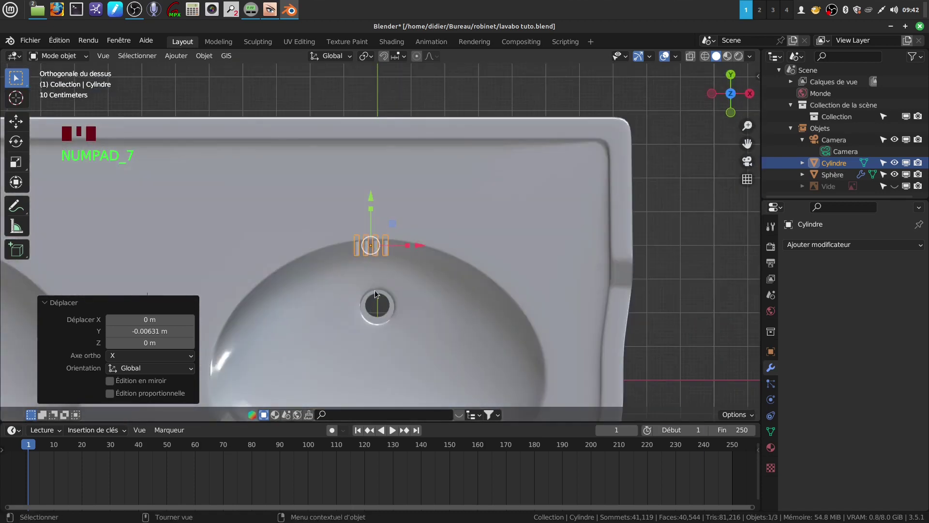
pyautogui.moveTo(417, 251); pyautogui.dragTo(430, 243)
# Select the washbasin and set it to flat shading
pyautogui.moveTo(448, 289); pyautogui.dragTo(331, 235, button='middle')
pyautogui.click(515, 251)
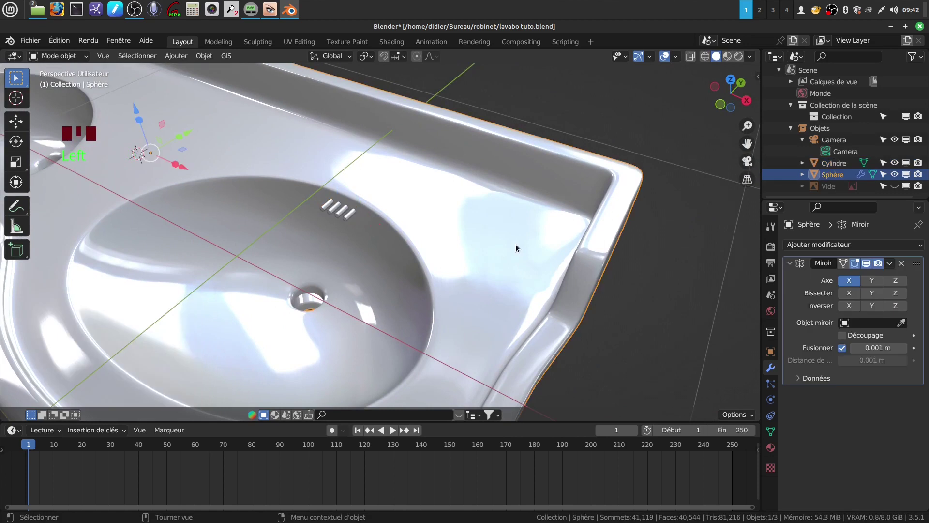
pyautogui.rightClick(516, 244)
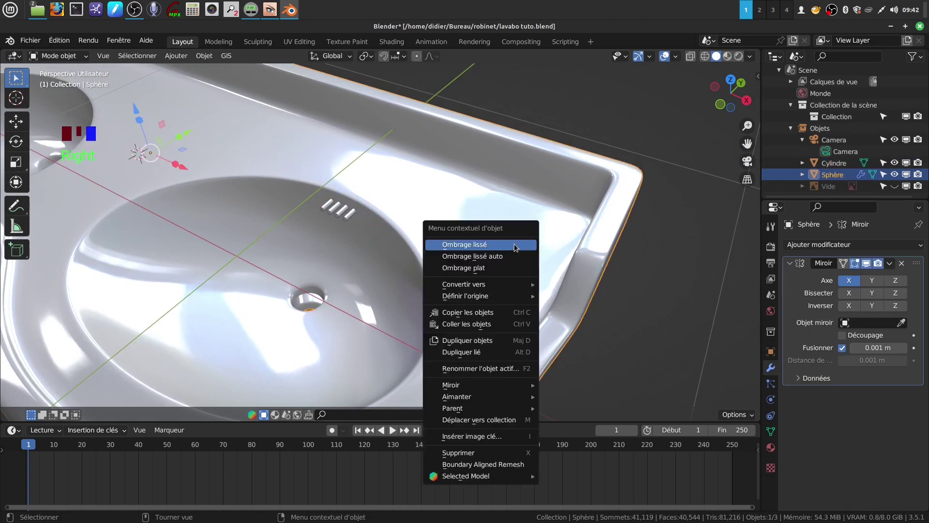
pyautogui.click(492, 270)
# Select the row of four cylinders with the washbasin as active object, and subtract the cylinders using a Bool Tool Difference brush
pyautogui.moveTo(411, 251)
pyautogui.keyDown('shift'); pyautogui.mouseDown(button='middle')
pyautogui.moveTo(430, 244)
pyautogui.moveTo(405, 277)
pyautogui.mouseUp(button='middle'); pyautogui.keyUp('shift')
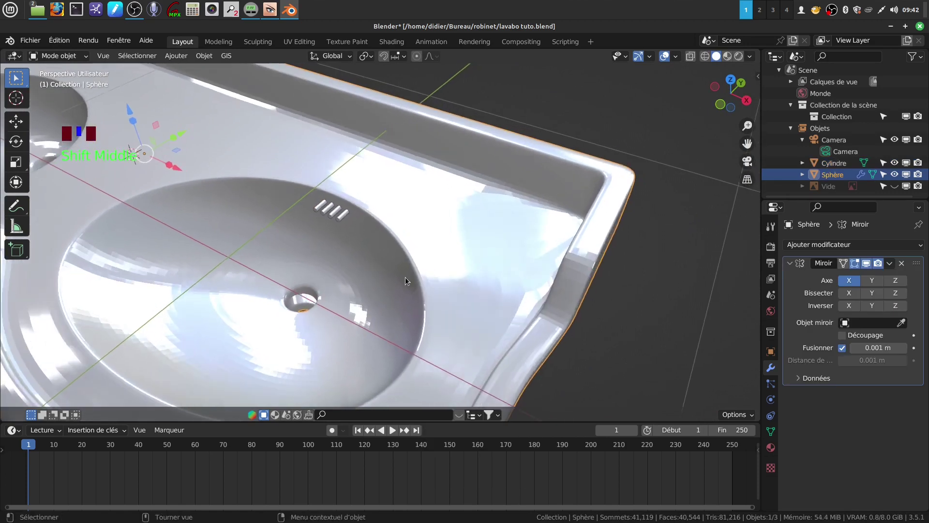
pyautogui.scroll(3, 405, 276)
pyautogui.click(317, 202)
pyautogui.moveTo(321, 203); pyautogui.dragTo(368, 214, button='middle')
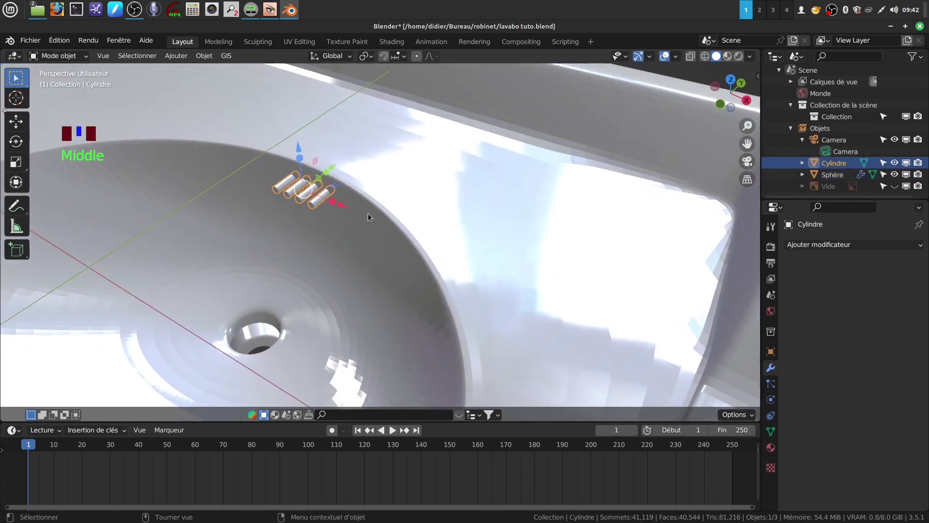
pyautogui.keyDown('shift'); pyautogui.click(436, 235); pyautogui.keyUp('shift')
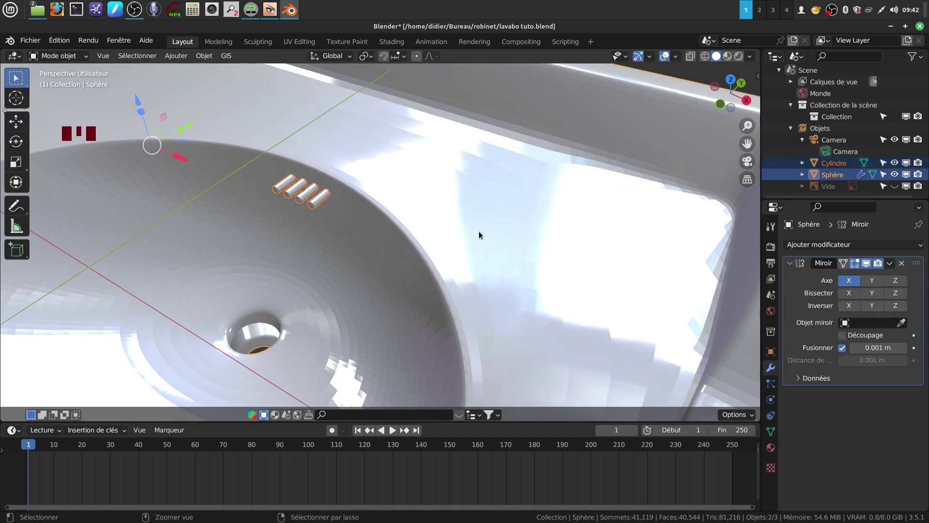
pyautogui.press('ctrl+KP_Subtract')
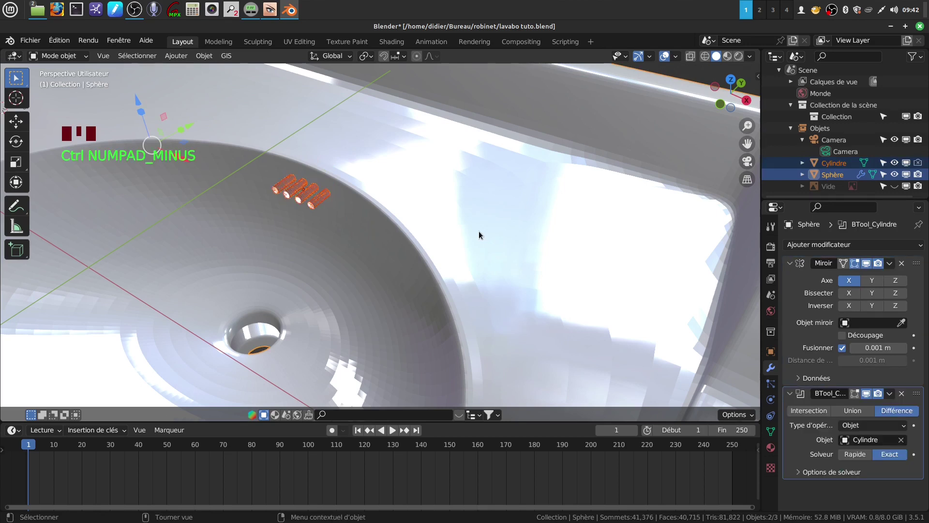
# Try the boolean's Rapide solver, return it to Exact, and switch the operation to Union
pyautogui.scroll(4, 478, 231)
pyautogui.moveTo(478, 230); pyautogui.dragTo(496, 213, button='middle')
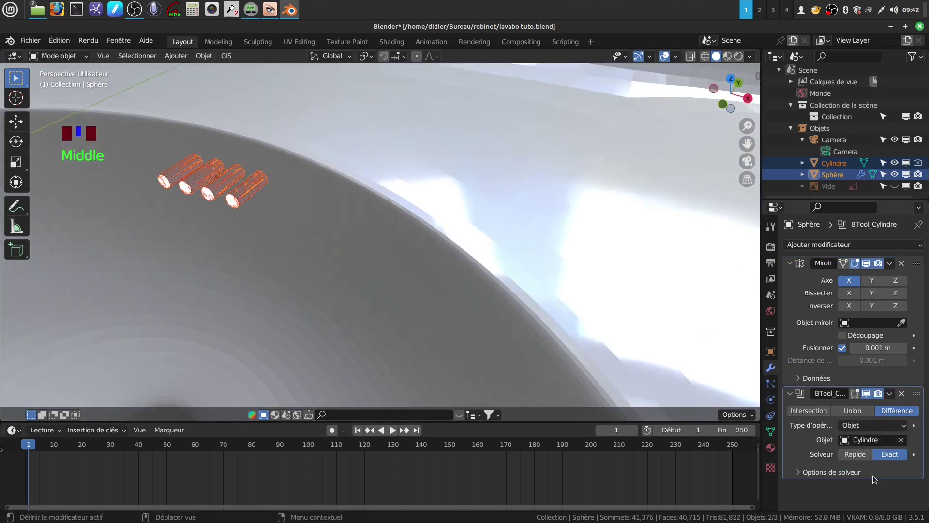
pyautogui.click(855, 454)
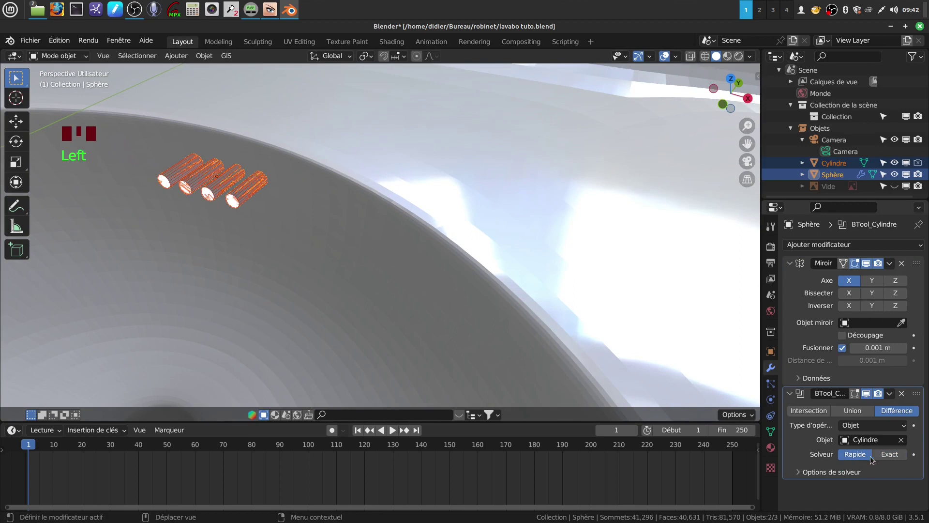
pyautogui.click(890, 455)
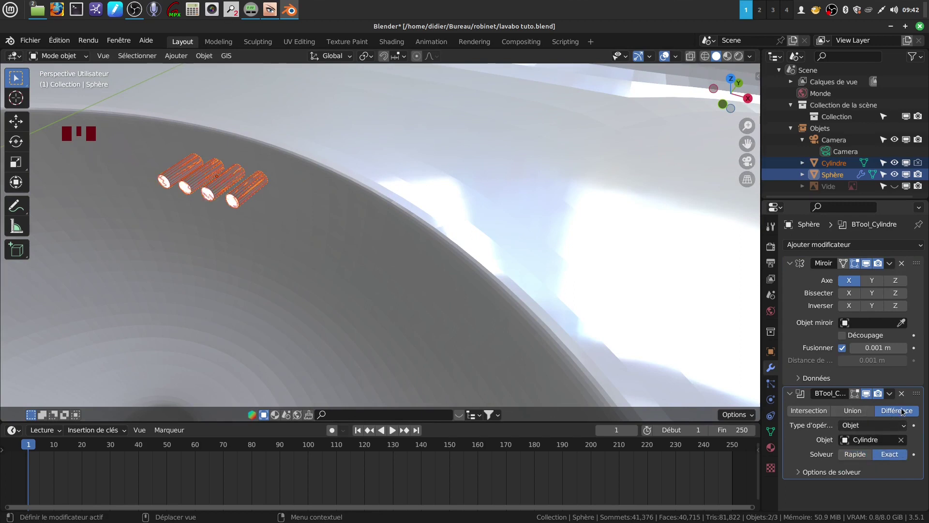
pyautogui.click(853, 410)
pyautogui.moveTo(303, 256)
pyautogui.mouseDown(button='middle')
pyautogui.moveTo(316, 227)
pyautogui.moveTo(338, 236)
pyautogui.moveTo(310, 242)
pyautogui.mouseUp(button='middle')
pyautogui.scroll(-2, 356, 239)
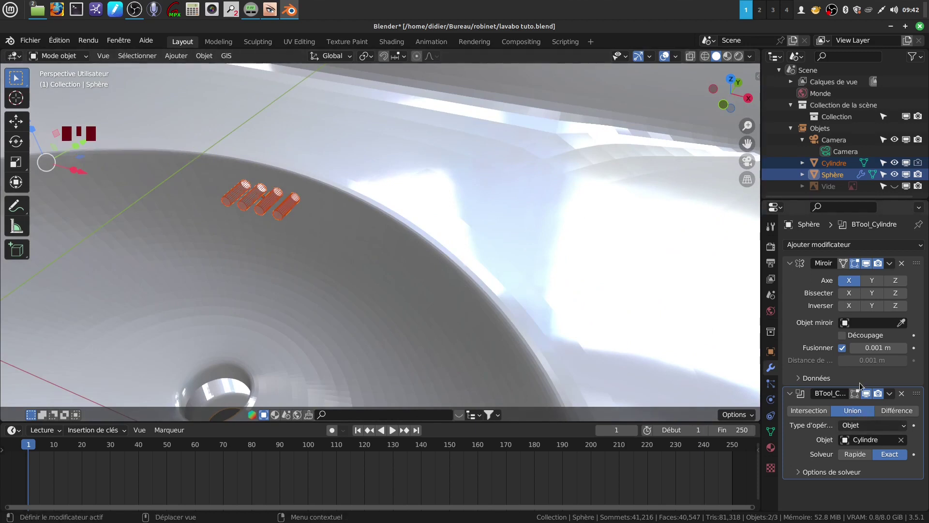
# Apply the BTool_Cylindre boolean modifier on the washbasin and delete the row of cylinders
pyautogui.click(890, 393)
pyautogui.click(823, 404)
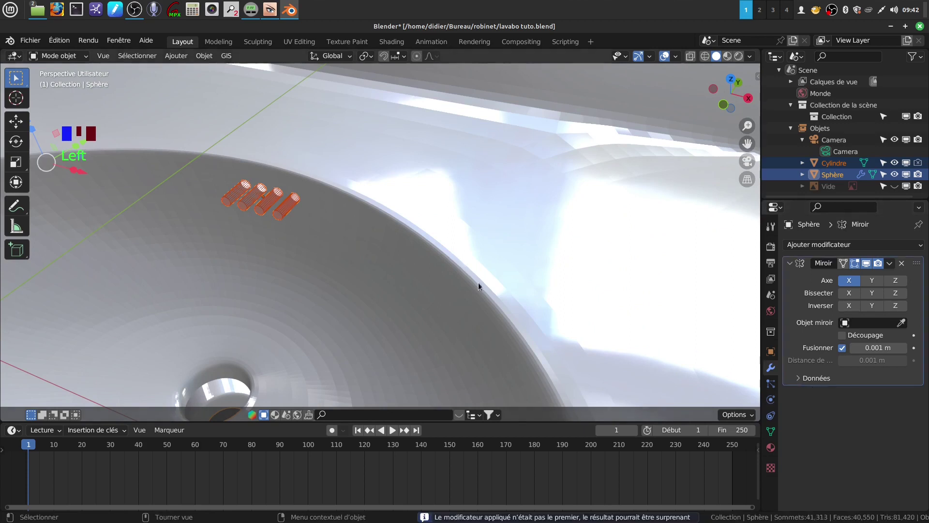
pyautogui.click(282, 216)
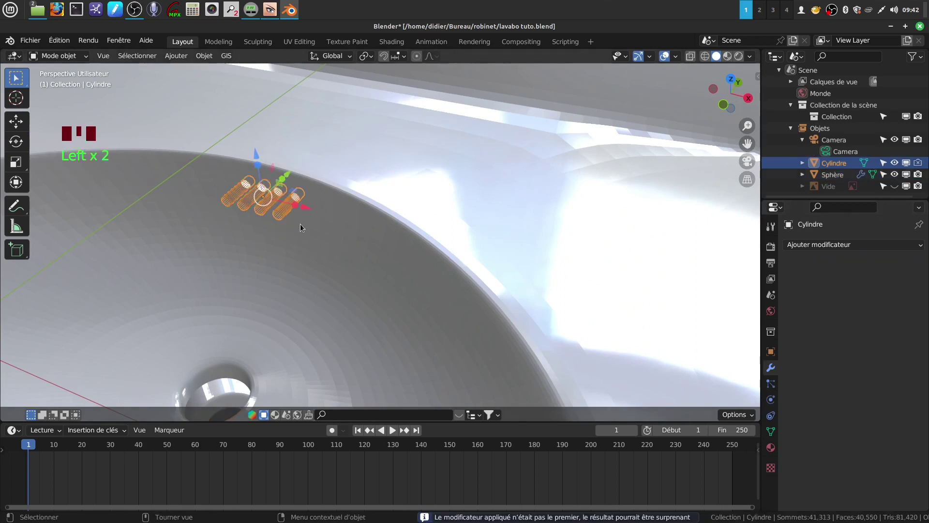
pyautogui.press('x')
pyautogui.click(297, 226)
# Enter edit mode on the washbasin and select all rim edges of the leftmost overflow hole
pyautogui.moveTo(297, 226); pyautogui.dragTo(309, 204, button='middle')
pyautogui.scroll(2, 333, 286)
pyautogui.keyDown('shift'); pyautogui.moveTo(333, 286); pyautogui.dragTo(414, 321, button='middle'); pyautogui.keyUp('shift')
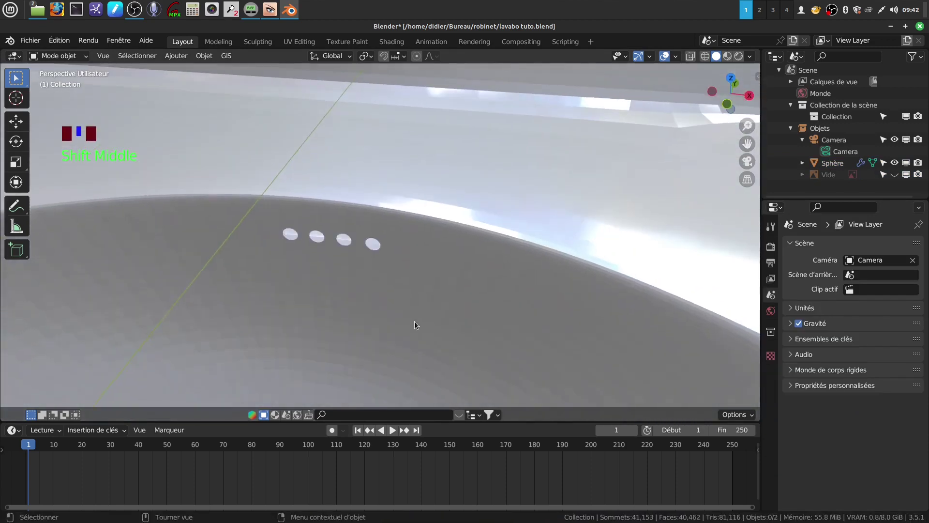
pyautogui.scroll(4, 373, 257)
pyautogui.keyDown('shift'); pyautogui.moveTo(373, 257); pyautogui.dragTo(365, 251, button='middle'); pyautogui.keyUp('shift')
pyautogui.click(362, 252)
pyautogui.scroll(3, 359, 321)
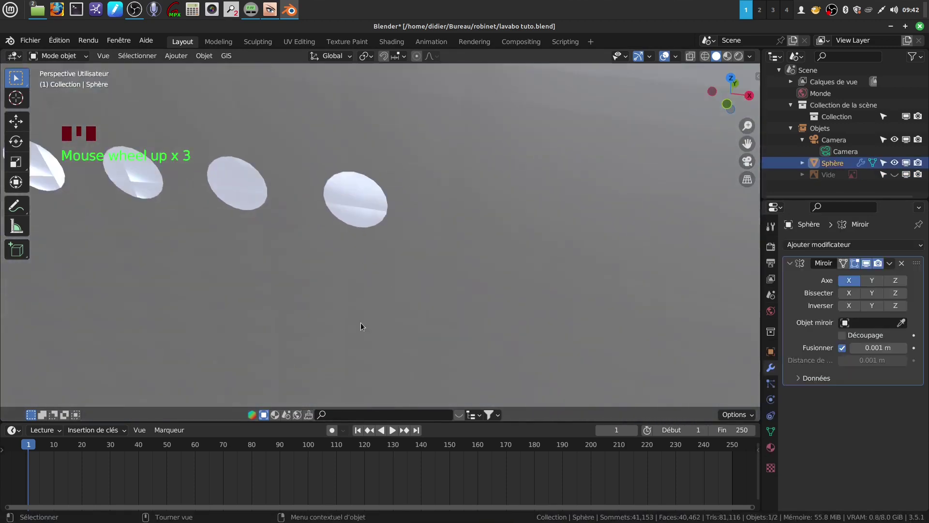
pyautogui.press('Tab')
pyautogui.keyDown('shift'); pyautogui.moveTo(361, 323); pyautogui.dragTo(347, 205, button='middle'); pyautogui.keyUp('shift')
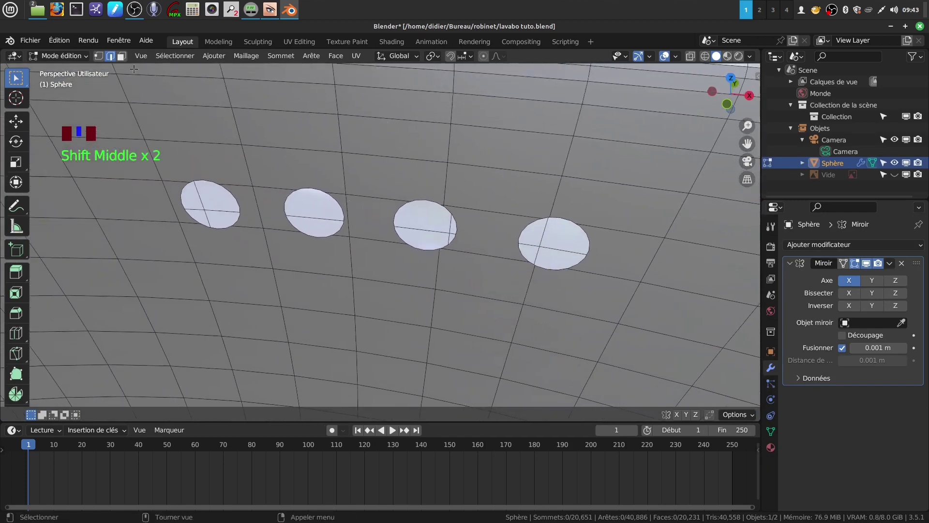
pyautogui.click(218, 224)
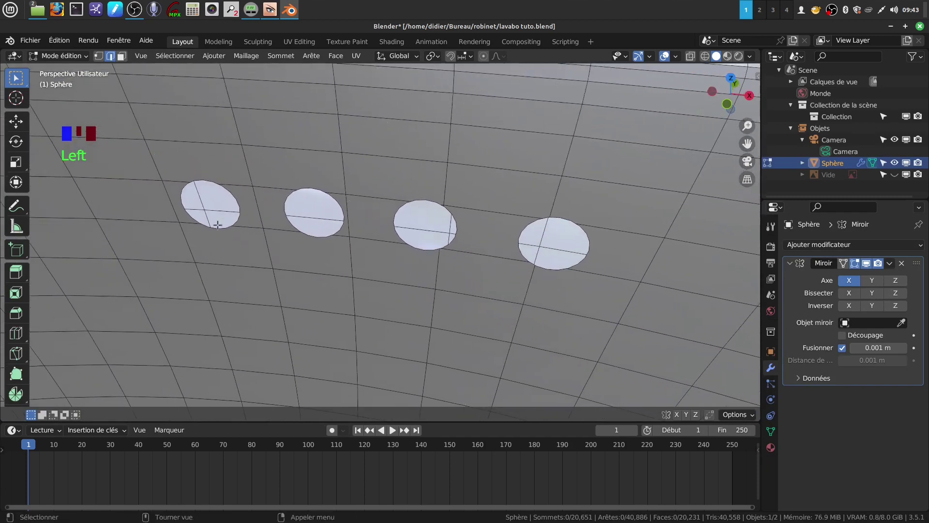
pyautogui.keyDown('alt'); pyautogui.click(230, 193); pyautogui.keyUp('alt')
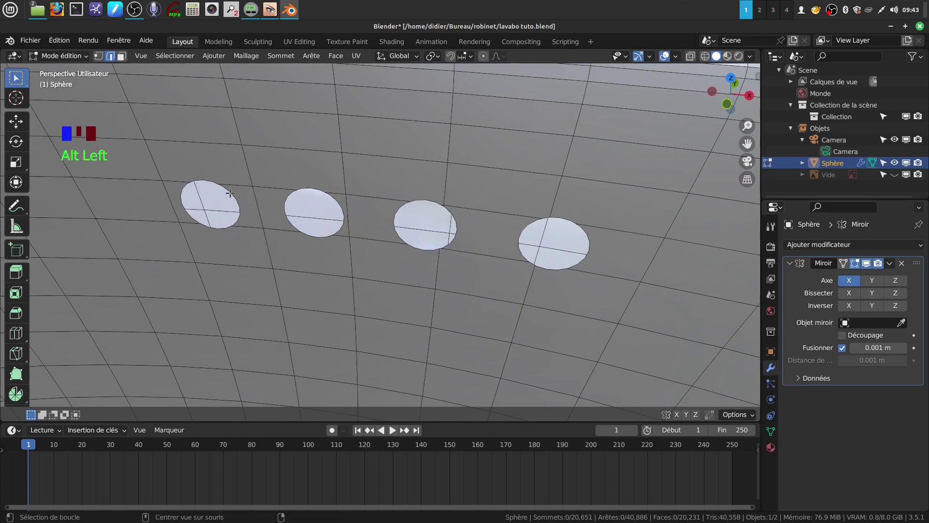
pyautogui.keyDown('alt'); pyautogui.keyDown('shift'); pyautogui.click(219, 232); pyautogui.keyUp('shift'); pyautogui.keyUp('alt')
pyautogui.keyDown('alt'); pyautogui.keyDown('shift'); pyautogui.click(184, 213); pyautogui.keyUp('shift'); pyautogui.keyUp('alt')
pyautogui.keyDown('alt'); pyautogui.keyDown('shift'); pyautogui.click(190, 175); pyautogui.keyUp('shift'); pyautogui.keyUp('alt')
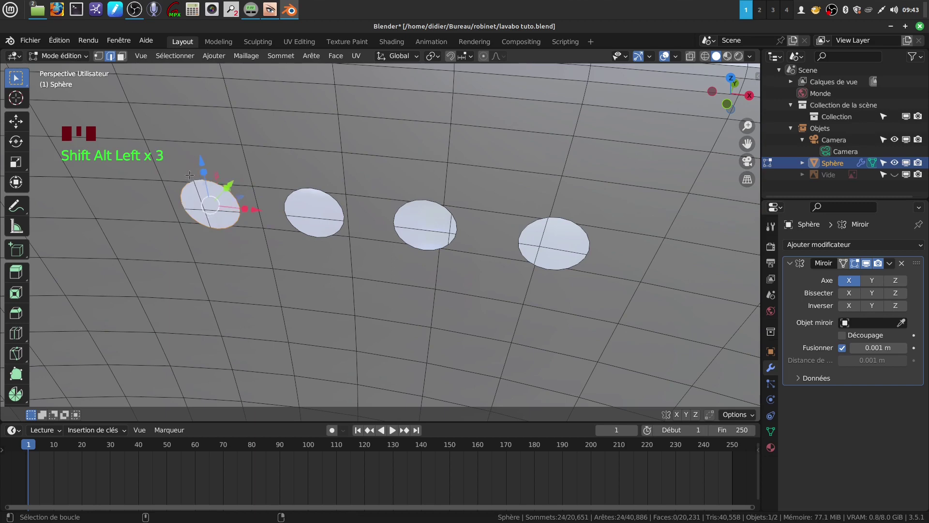
# Add the complete rim edges of the other three overflow holes to the selection
pyautogui.keyDown('alt'); pyautogui.keyDown('shift'); pyautogui.click(315, 209); pyautogui.keyUp('shift'); pyautogui.keyUp('alt')
pyautogui.keyDown('alt'); pyautogui.keyDown('shift'); pyautogui.click(321, 206); pyautogui.keyUp('shift'); pyautogui.keyUp('alt')
pyautogui.keyDown('alt'); pyautogui.keyDown('shift'); pyautogui.click(342, 234); pyautogui.keyUp('shift'); pyautogui.keyUp('alt')
pyautogui.keyDown('alt'); pyautogui.keyDown('shift'); pyautogui.click(324, 240); pyautogui.keyUp('shift'); pyautogui.keyUp('alt')
pyautogui.keyDown('alt'); pyautogui.keyDown('shift'); pyautogui.click(402, 206); pyautogui.keyUp('shift'); pyautogui.keyUp('alt')
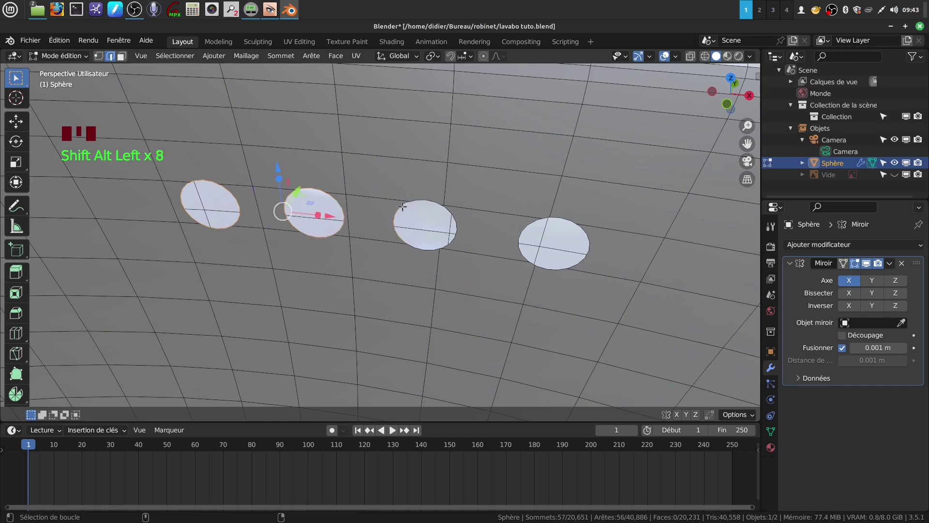
pyautogui.keyDown('alt'); pyautogui.keyDown('shift'); pyautogui.click(427, 199); pyautogui.keyUp('shift'); pyautogui.keyUp('alt')
pyautogui.keyDown('alt'); pyautogui.keyDown('shift'); pyautogui.click(458, 225); pyautogui.keyUp('shift'); pyautogui.keyUp('alt')
pyautogui.keyDown('alt'); pyautogui.keyDown('shift'); pyautogui.click(430, 255); pyautogui.keyUp('shift'); pyautogui.keyUp('alt')
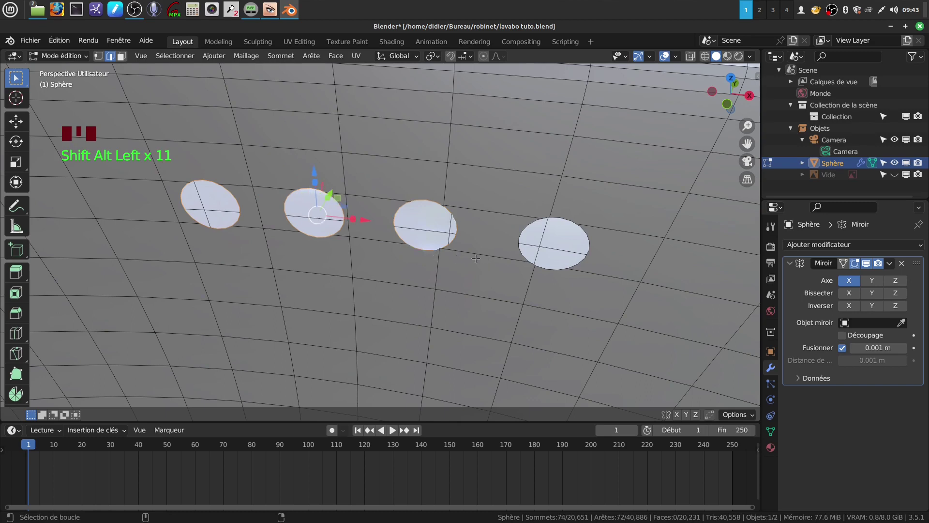
pyautogui.keyDown('alt'); pyautogui.keyDown('shift'); pyautogui.click(529, 224); pyautogui.keyUp('shift'); pyautogui.keyUp('alt')
pyautogui.keyDown('alt'); pyautogui.keyDown('shift'); pyautogui.click(566, 224); pyautogui.keyUp('shift'); pyautogui.keyUp('alt')
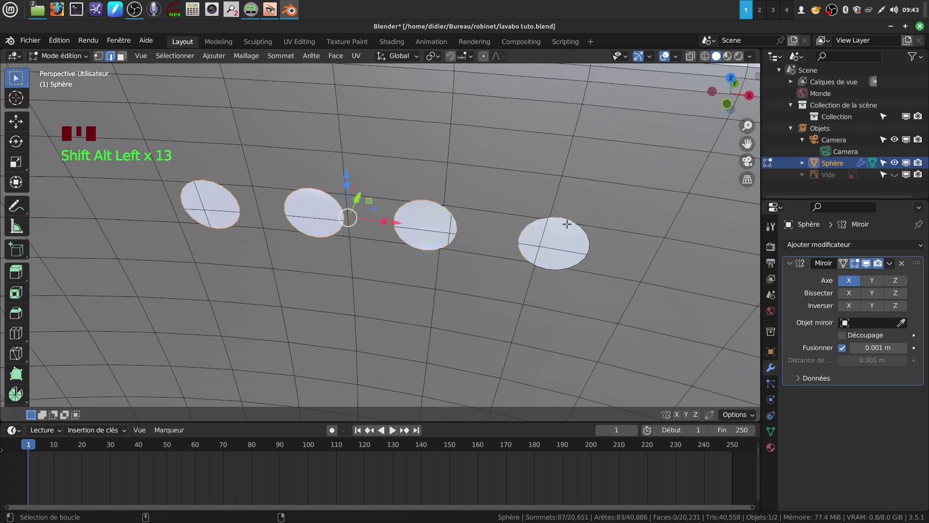
pyautogui.keyDown('alt'); pyautogui.keyDown('shift'); pyautogui.click(588, 235); pyautogui.keyUp('shift'); pyautogui.keyUp('alt')
pyautogui.keyDown('alt'); pyautogui.keyDown('shift'); pyautogui.click(555, 274); pyautogui.keyUp('shift'); pyautogui.keyUp('alt')
# Extrude the four selected hole rims about 0.0134 m along Y to give the holes depth
pyautogui.moveTo(527, 267); pyautogui.dragTo(380, 196, button='middle')
pyautogui.keyDown('shift'); pyautogui.middleClick(431, 225); pyautogui.keyUp('shift')
pyautogui.scroll(1, 431, 226)
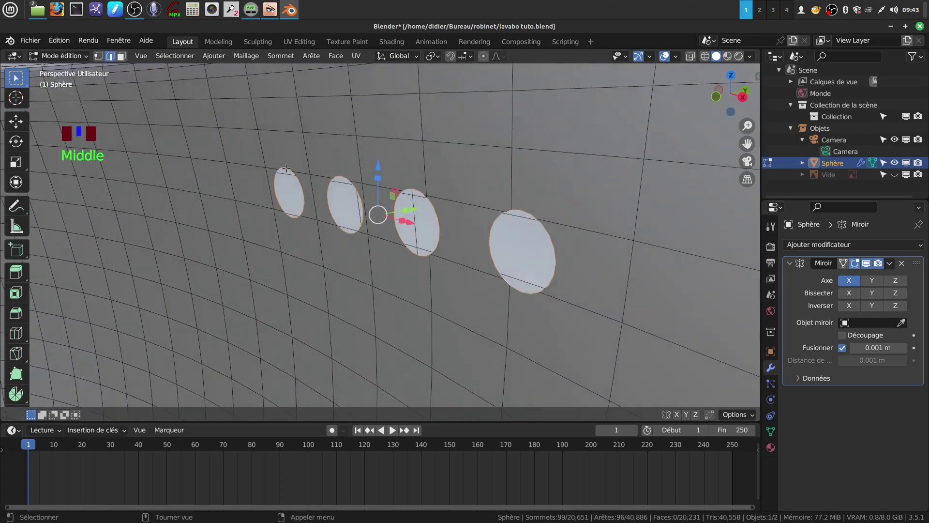
pyautogui.moveTo(444, 235); pyautogui.dragTo(448, 238, button='middle')
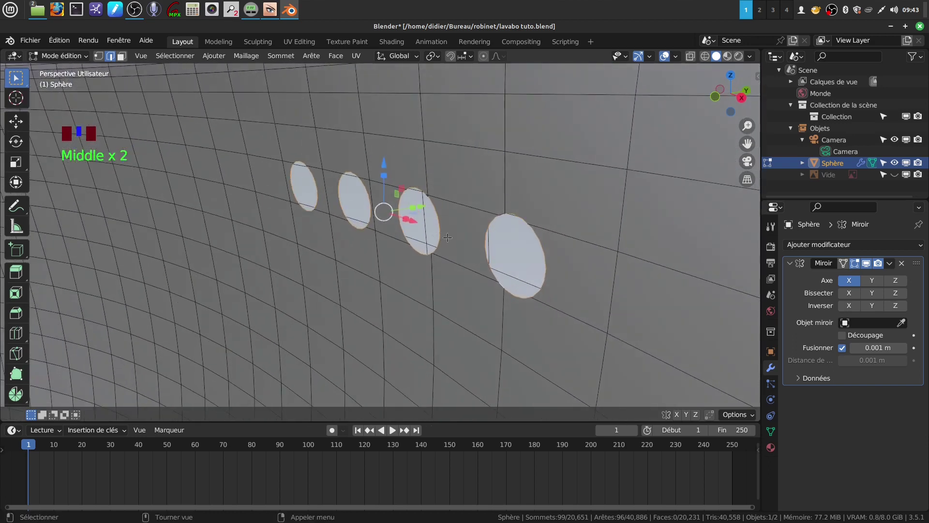
pyautogui.press('e')
pyautogui.moveTo(429, 204); pyautogui.dragTo(464, 198)
pyautogui.moveTo(465, 198); pyautogui.dragTo(525, 262, button='middle')
pyautogui.scroll(1, 518, 255)
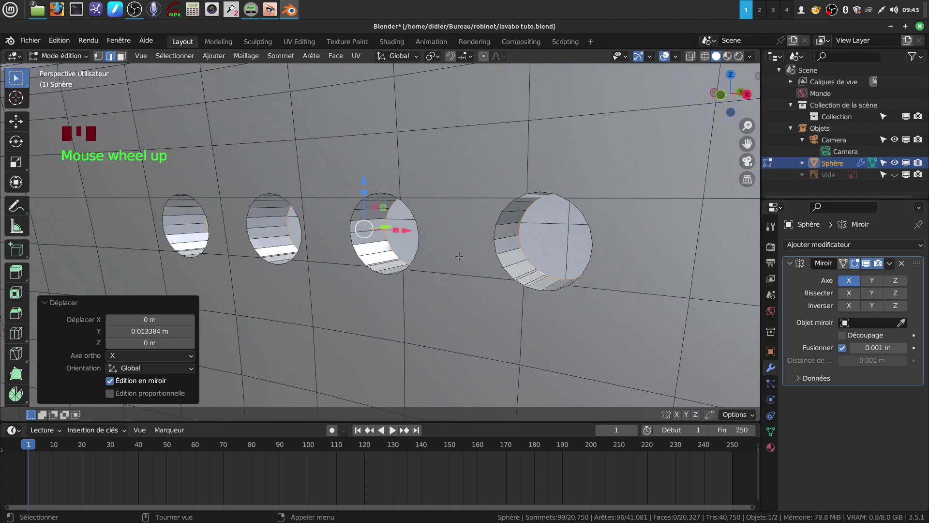
# Try closing the inner ends of the holes with faces and selecting these caps in face mode
pyautogui.click(458, 271)
pyautogui.moveTo(457, 272); pyautogui.dragTo(471, 239, button='middle')
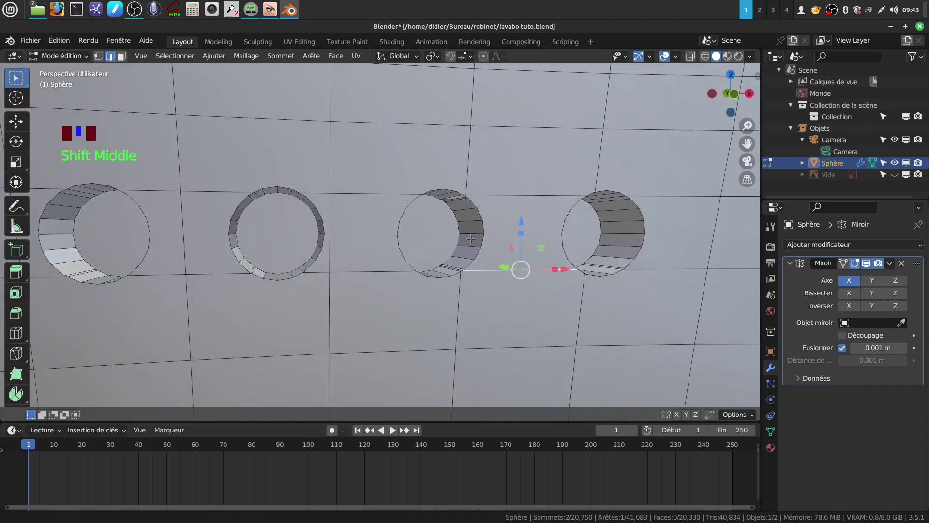
pyautogui.click(121, 57)
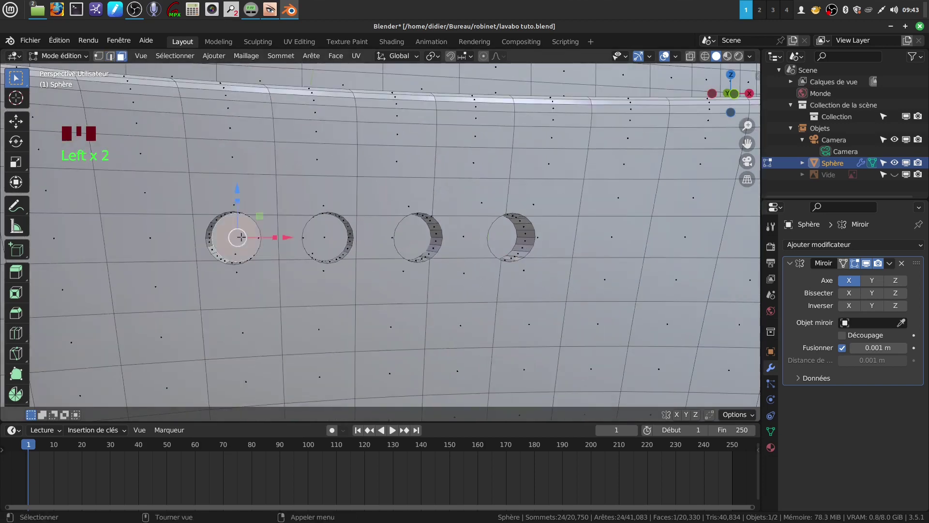
pyautogui.moveTo(494, 239); pyautogui.dragTo(442, 246, button='middle')
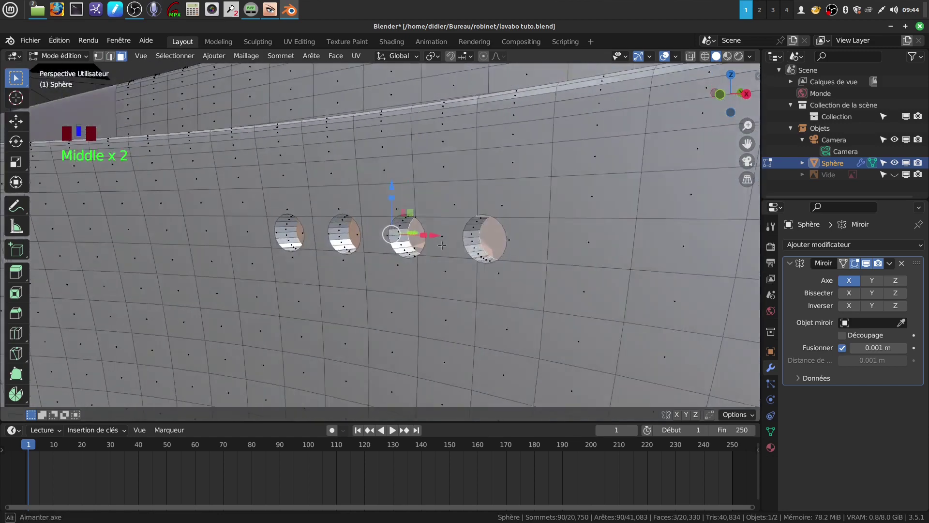
# Examine the overflow holes and the surrounding basin wall from several angles and distances
pyautogui.scroll(-14, 442, 245)
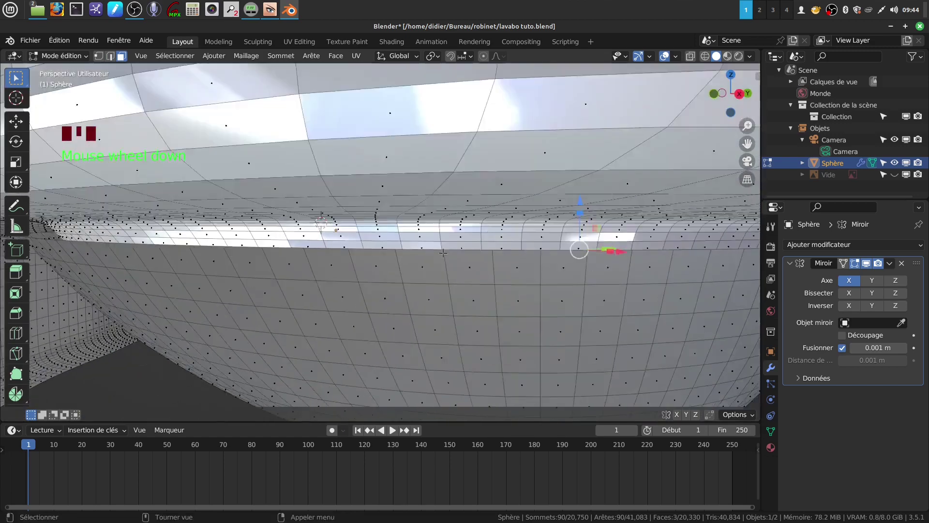
pyautogui.scroll(-19, 443, 252)
pyautogui.moveTo(508, 259); pyautogui.dragTo(235, 177, button='middle')
pyautogui.scroll(4, 237, 178)
pyautogui.moveTo(396, 162); pyautogui.dragTo(460, 197, button='middle')
pyautogui.scroll(-7, 460, 197)
pyautogui.moveTo(373, 171); pyautogui.dragTo(408, 254, button='middle')
pyautogui.scroll(6, 423, 278)
pyautogui.scroll(5, 423, 278)
pyautogui.scroll(2, 485, 144)
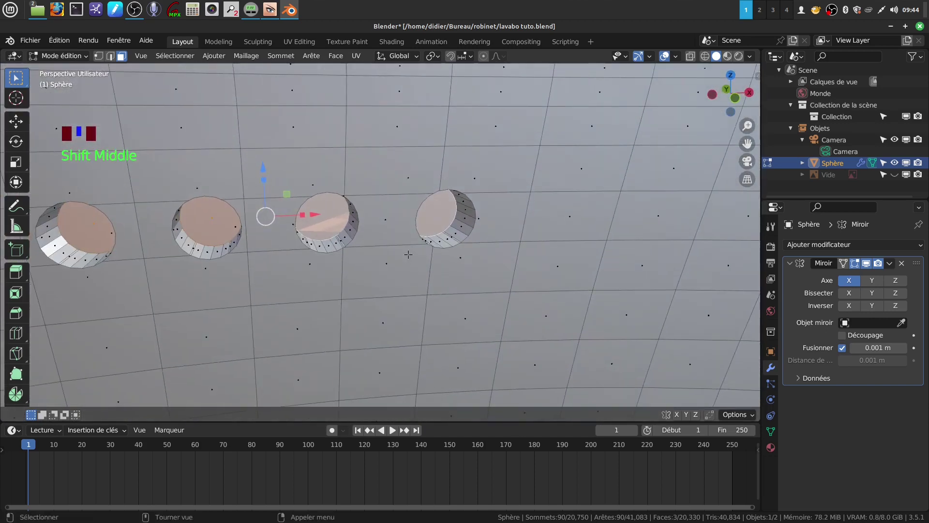
# Undo the cap face selections and the filling of the holes' inner ends, back to the extruded edge selection
pyautogui.hotkey('ctrl', 'z')
pyautogui.hotkey('ctrl', 'z')
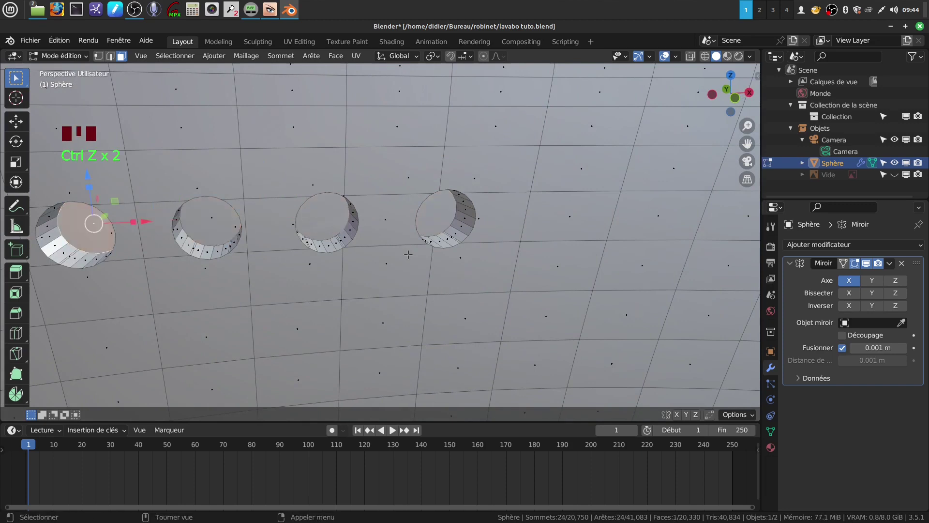
pyautogui.hotkey('ctrl', 'z')
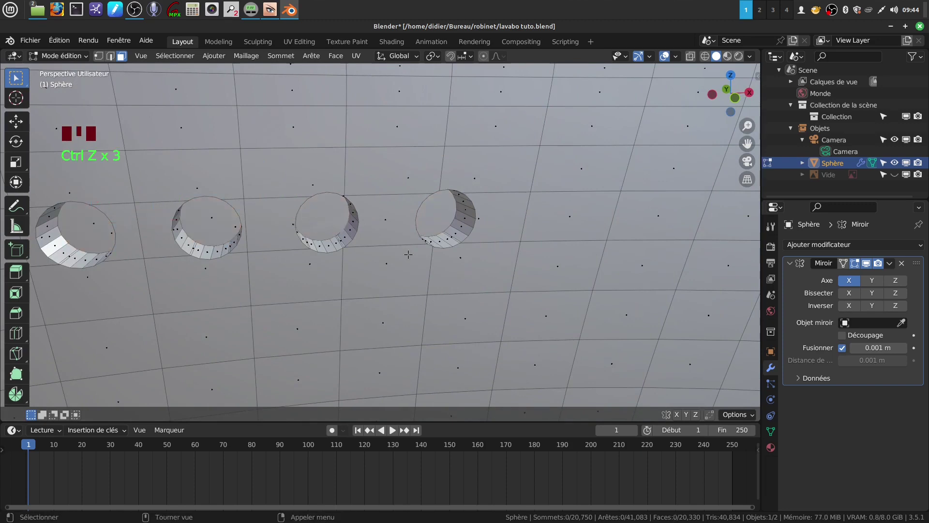
pyautogui.keyDown('shift'); pyautogui.moveTo(408, 255); pyautogui.dragTo(368, 232, button='middle'); pyautogui.keyUp('shift')
pyautogui.scroll(3, 356, 222)
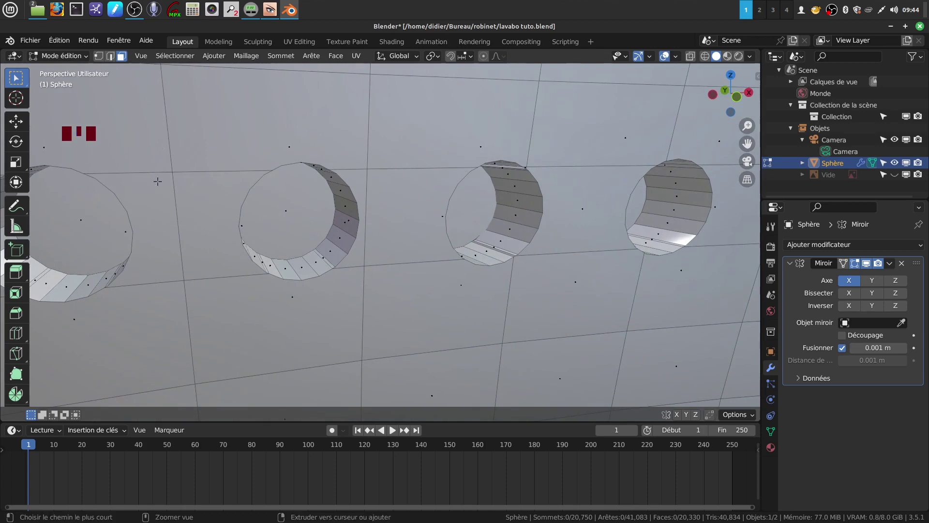
pyautogui.hotkey('ctrl', 'z')
pyautogui.hotkey('ctrl', 'z')
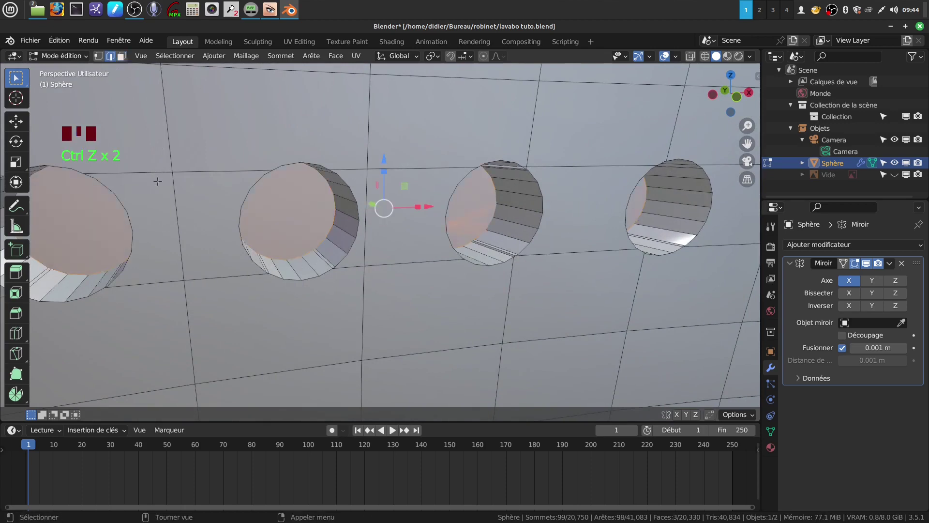
pyautogui.hotkey('ctrl', 'z')
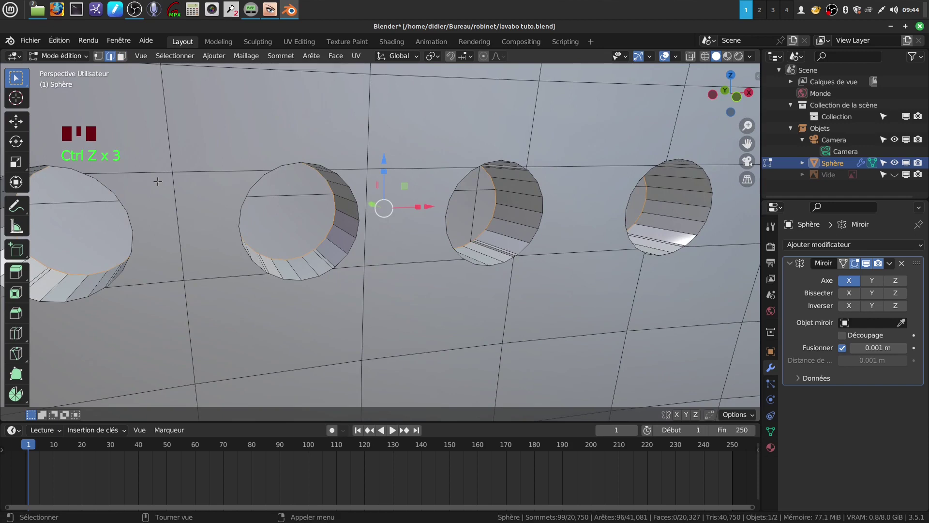
# Try to fill the first hole's inner end alone by deselecting the other three inner rims and adding a face
pyautogui.scroll(-2, 258, 200)
pyautogui.moveTo(322, 230)
pyautogui.mouseDown(button='middle')
pyautogui.moveTo(312, 217)
pyautogui.moveTo(312, 236)
pyautogui.mouseUp(button='middle')
pyautogui.scroll(1, 327, 274)
pyautogui.moveTo(330, 267); pyautogui.dragTo(395, 322, button='middle')
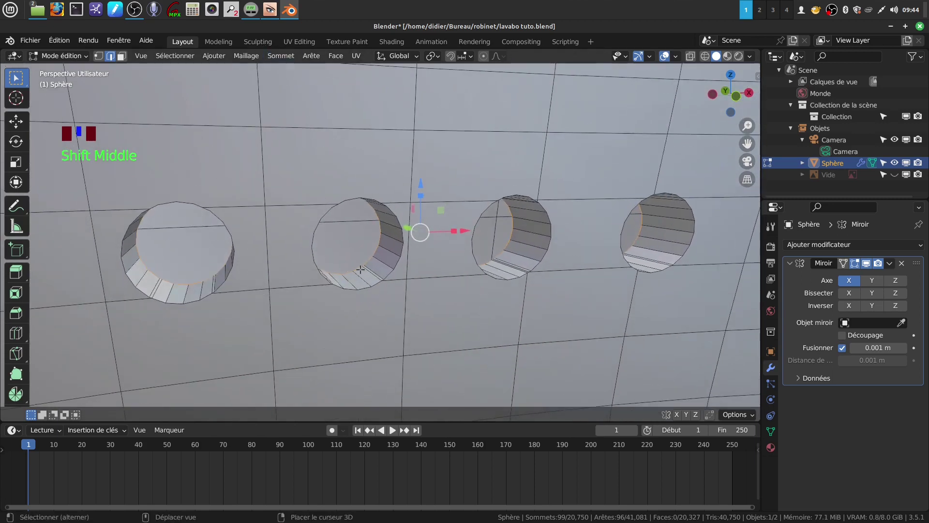
pyautogui.keyDown('alt'); pyautogui.keyDown('shift'); pyautogui.click(360, 269); pyautogui.keyUp('shift'); pyautogui.keyUp('alt')
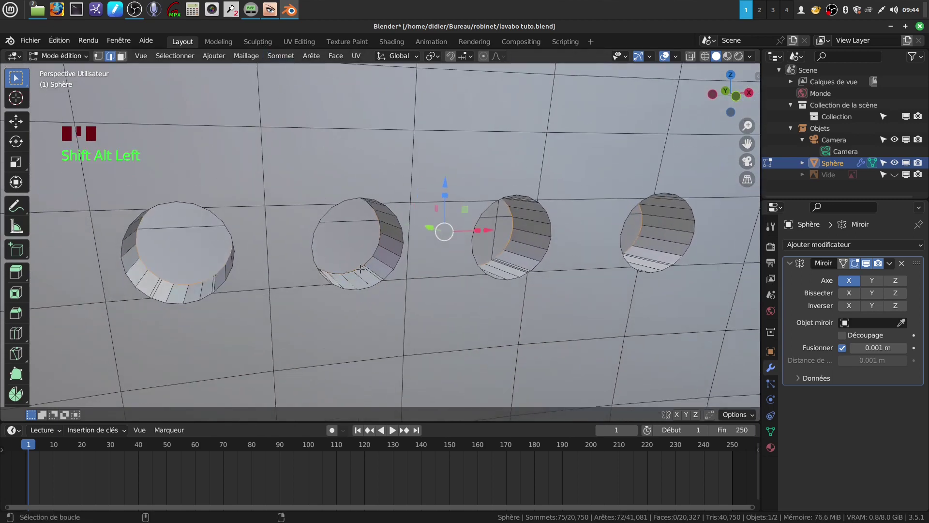
pyautogui.keyDown('alt'); pyautogui.keyDown('shift'); pyautogui.click(510, 248); pyautogui.keyUp('shift'); pyautogui.keyUp('alt')
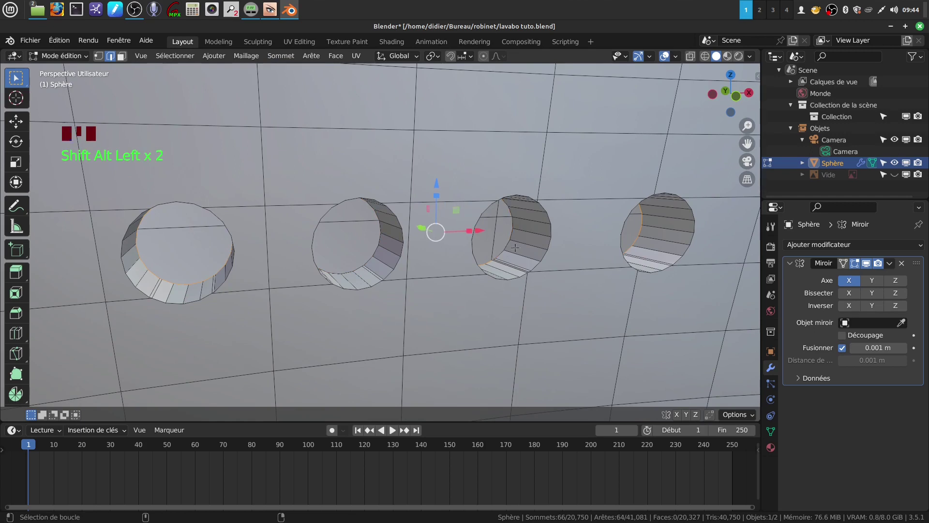
pyautogui.keyDown('alt'); pyautogui.keyDown('shift'); pyautogui.click(637, 241); pyautogui.keyUp('shift'); pyautogui.keyUp('alt')
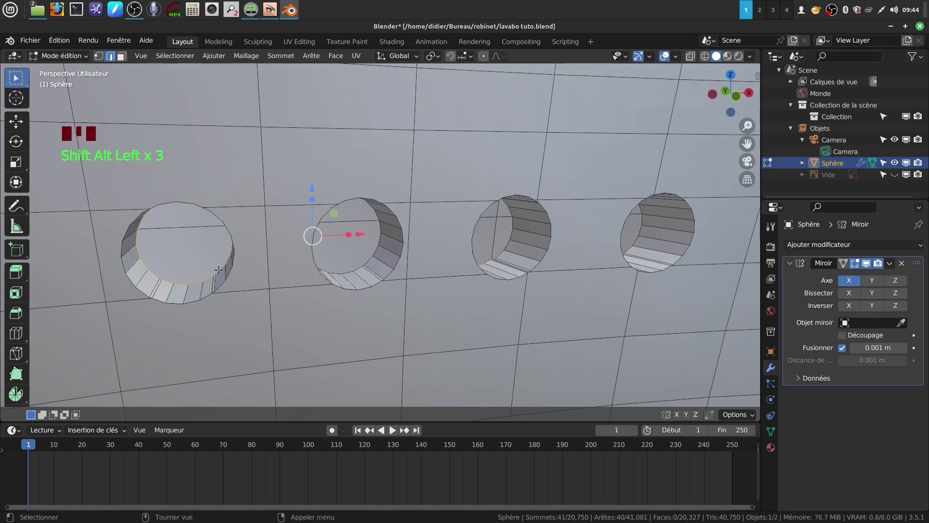
pyautogui.press('f')
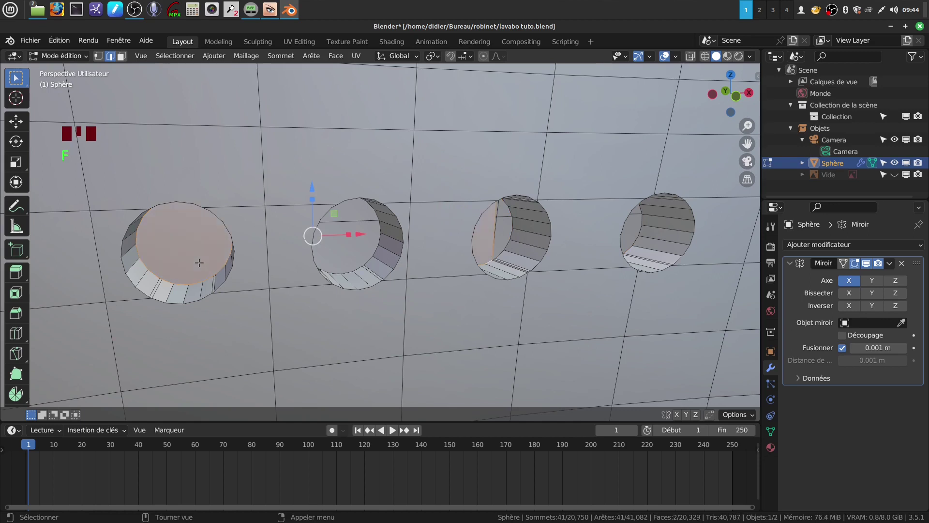
pyautogui.moveTo(198, 263); pyautogui.dragTo(228, 260, button='middle')
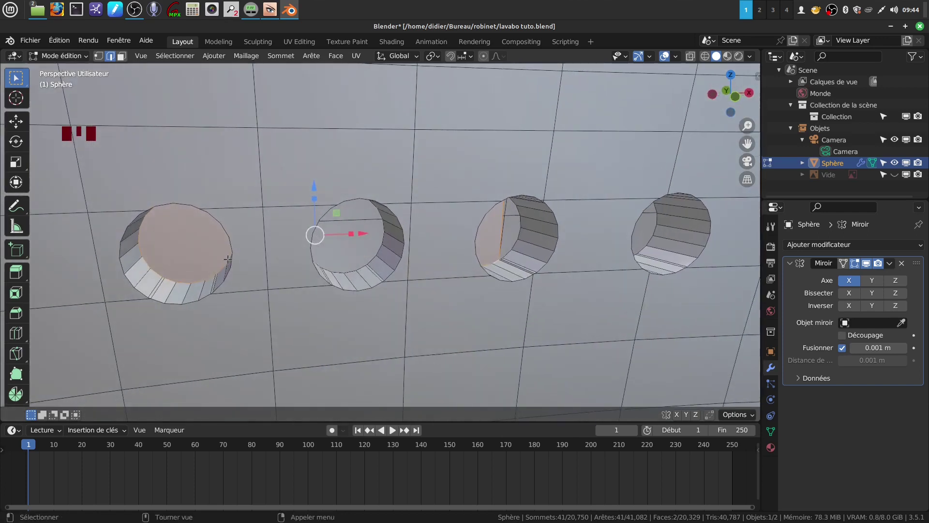
# Undo the face fill, the rim deselections and the hole extrusion, back to the four selected rims on the wall surface
pyautogui.hotkey('ctrl', 'z')
pyautogui.hotkey('ctrl', 'z')
pyautogui.hotkey('ctrl', 'z')
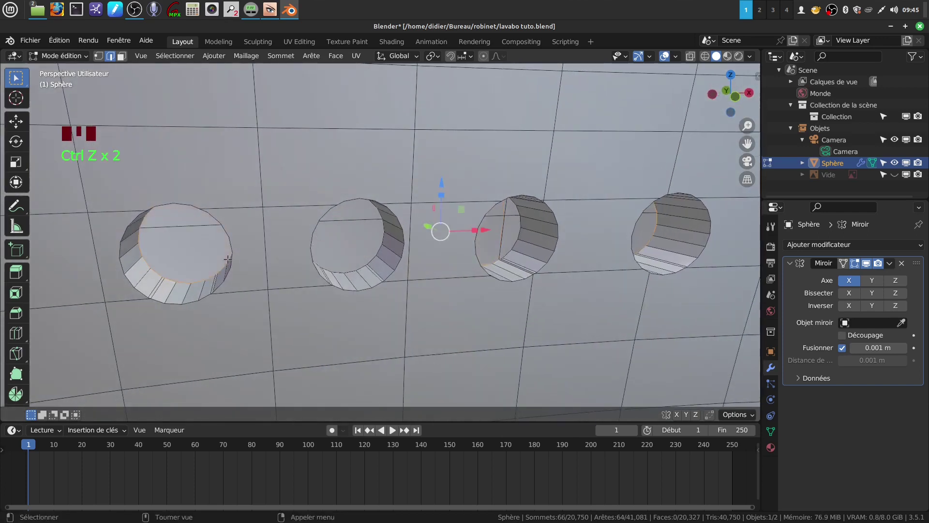
pyautogui.hotkey('ctrl', 'z')
pyautogui.hotkey('ctrl', 'z')
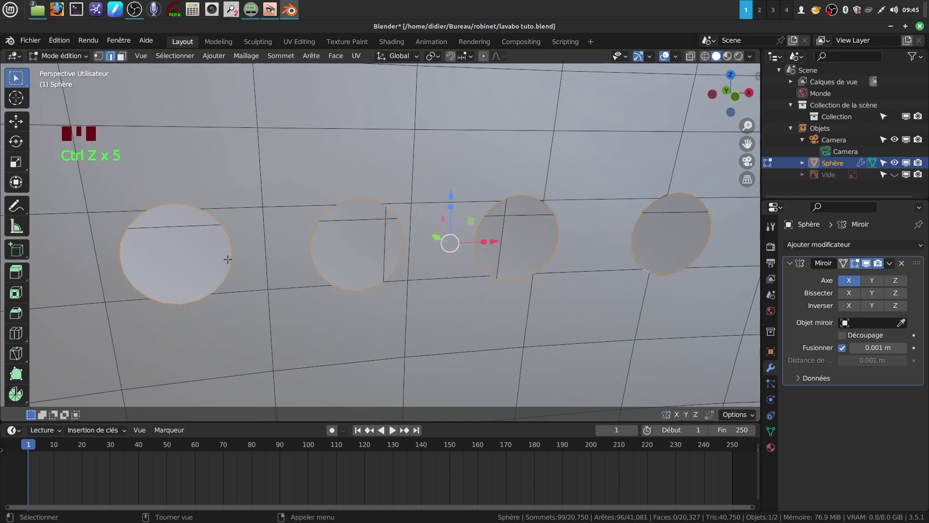
# Extrude the four selected hole rims about 0.0067 m along Y into the basin's back wall
pyautogui.scroll(-2, 228, 259)
pyautogui.moveTo(227, 259); pyautogui.dragTo(415, 263, button='middle')
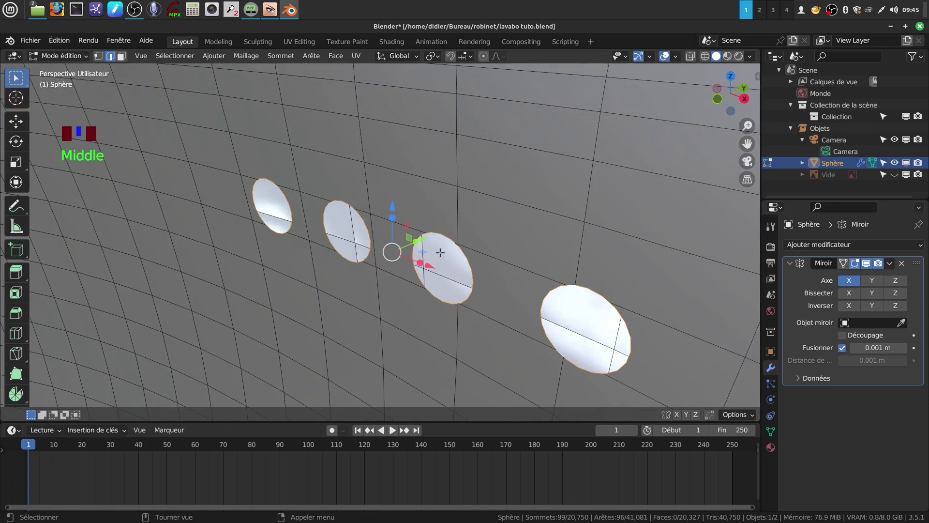
pyautogui.press('e')
pyautogui.moveTo(425, 239); pyautogui.dragTo(449, 231)
pyautogui.moveTo(450, 232); pyautogui.dragTo(379, 287, button='middle')
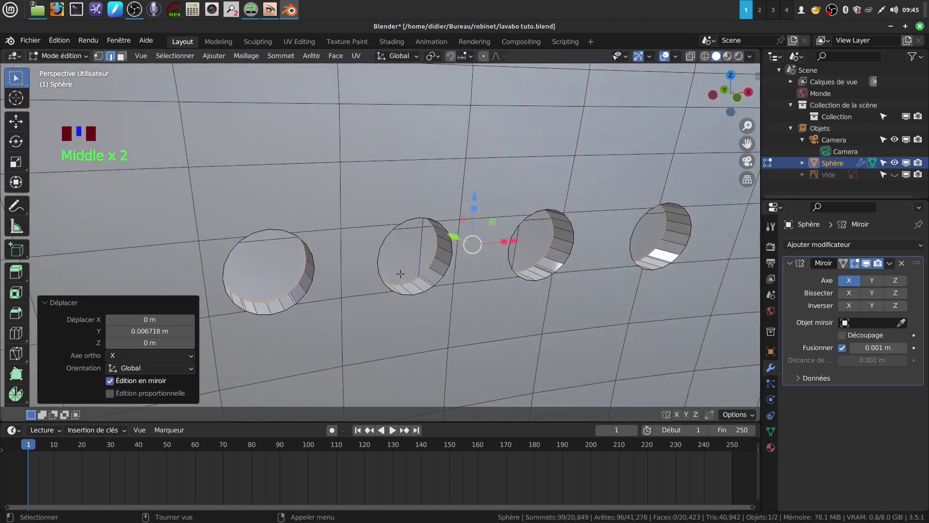
# Try to fill all four inner rims with faces in one operation, and undo the fill
pyautogui.press('f')
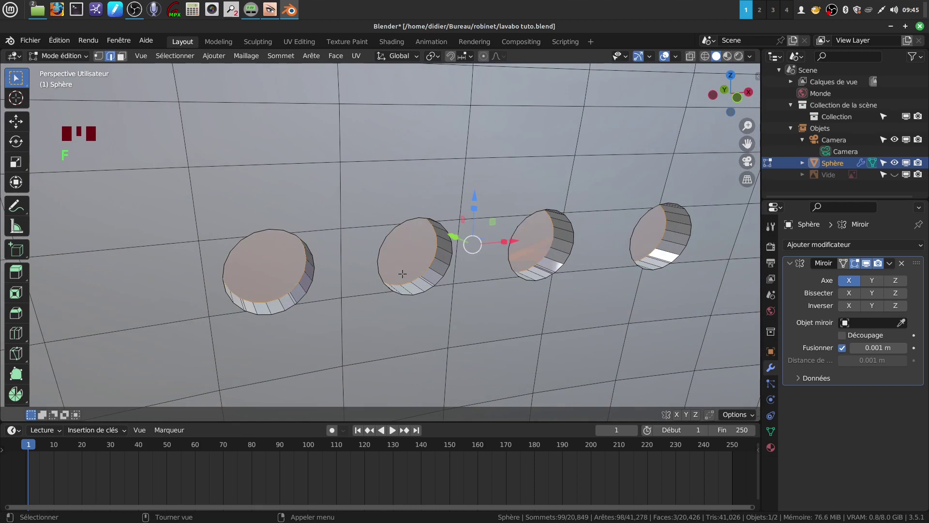
pyautogui.hotkey('ctrl', 'z')
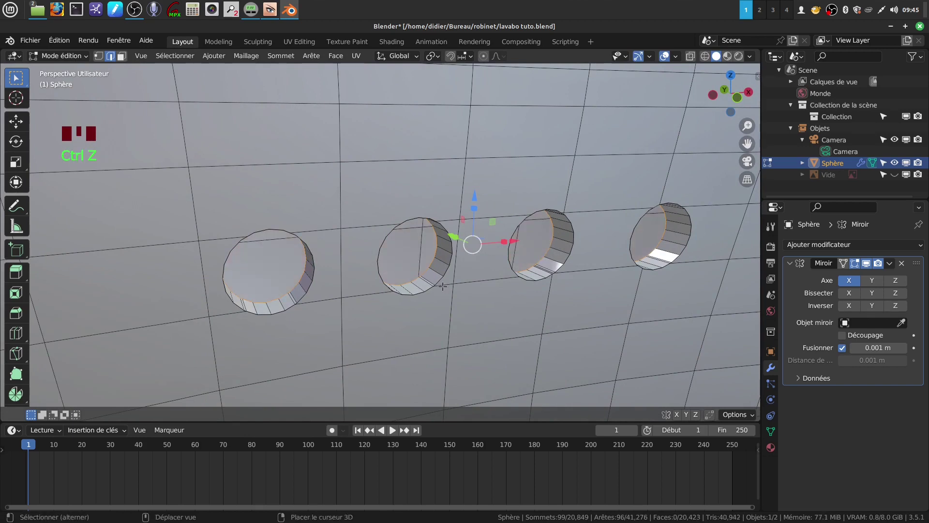
# Deselect the inner rims of the other three holes, using wireframe display and circle deselection, keeping only the first hole's inner rim selected
pyautogui.keyDown('alt'); pyautogui.keyDown('shift'); pyautogui.click(432, 264); pyautogui.keyUp('shift'); pyautogui.keyUp('alt')
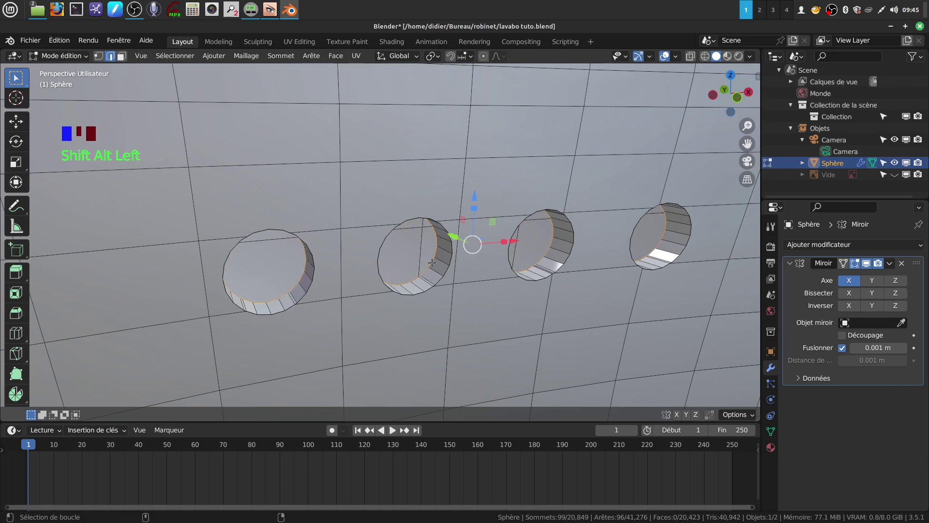
pyautogui.keyDown('alt'); pyautogui.keyDown('shift'); pyautogui.click(552, 250); pyautogui.keyUp('shift'); pyautogui.keyUp('alt')
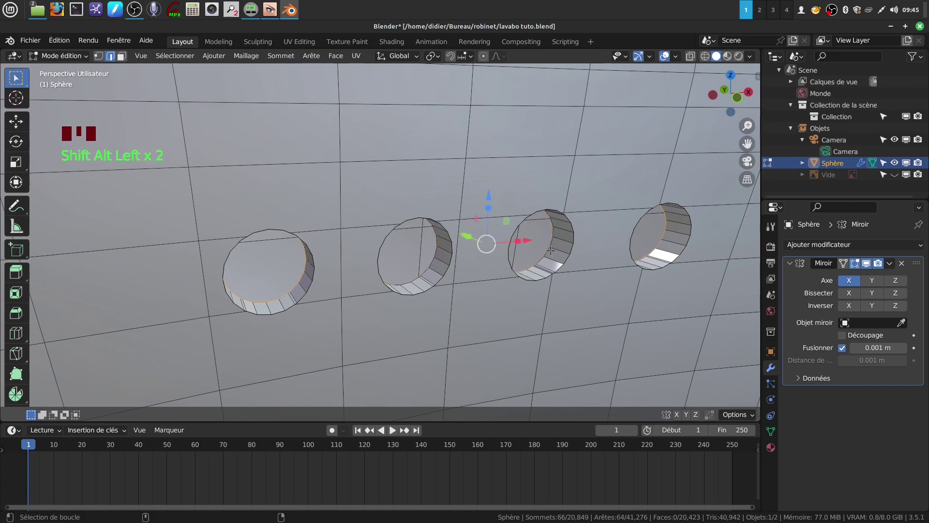
pyautogui.keyDown('alt'); pyautogui.keyDown('shift'); pyautogui.click(658, 249); pyautogui.keyUp('shift'); pyautogui.keyUp('alt')
pyautogui.moveTo(658, 249); pyautogui.dragTo(620, 243, button='middle')
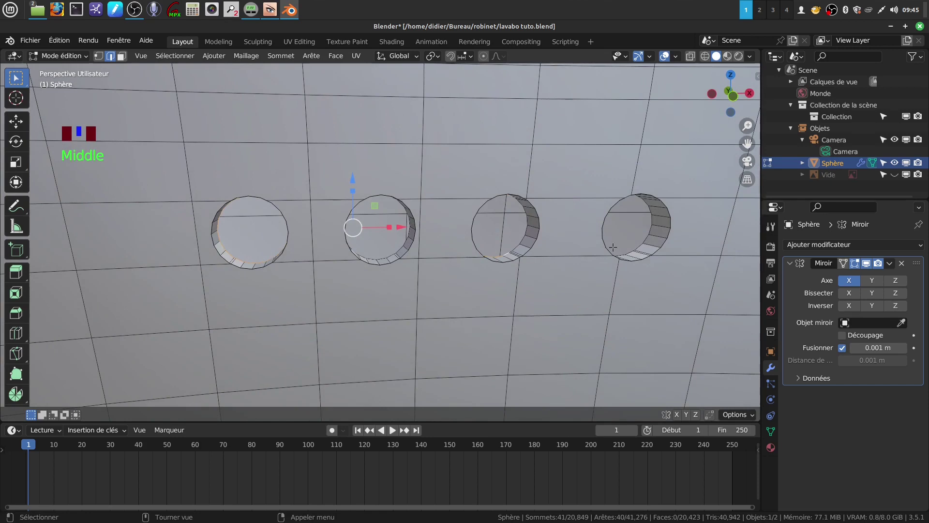
pyautogui.press('z')
pyautogui.scroll(-3, 540, 275)
pyautogui.press('c')
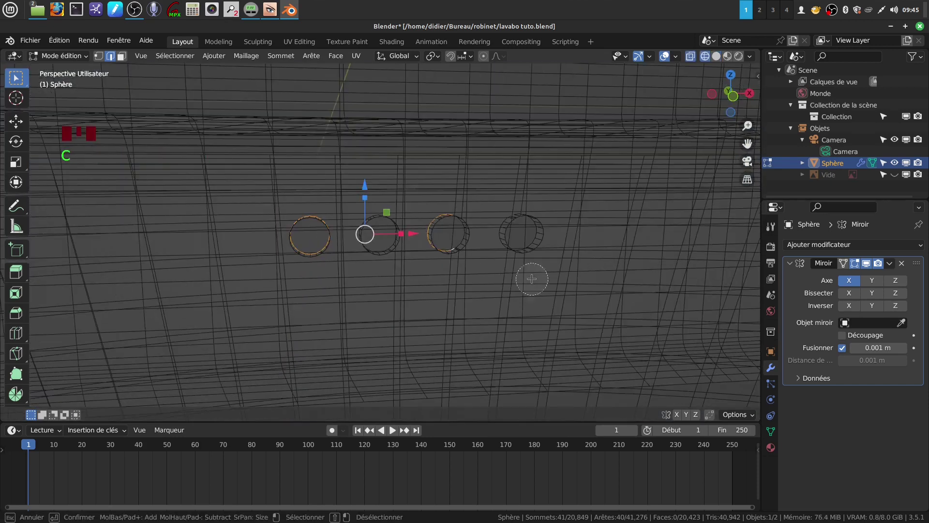
pyautogui.moveTo(400, 217)
pyautogui.mouseDown(button='middle')
pyautogui.moveTo(417, 219)
pyautogui.moveTo(441, 248)
pyautogui.mouseUp(button='middle')
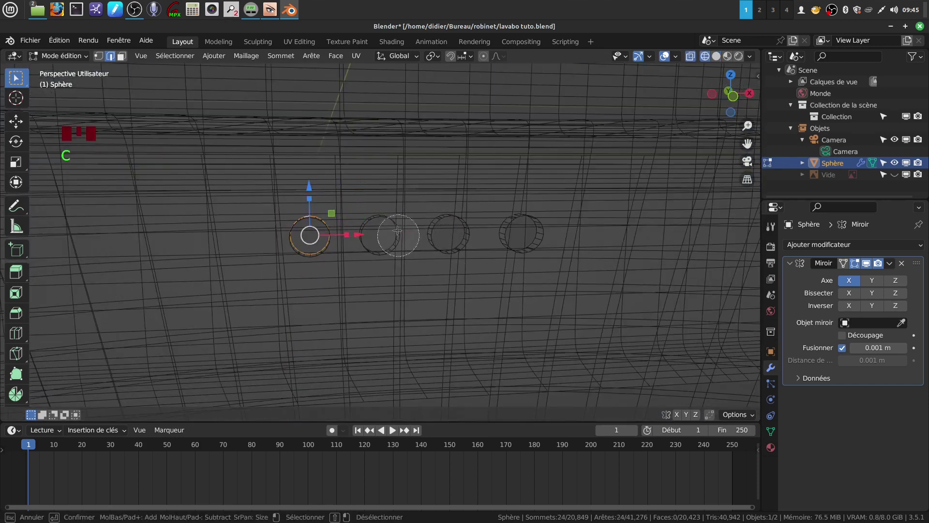
pyautogui.press('Escape')
pyautogui.scroll(3, 361, 301)
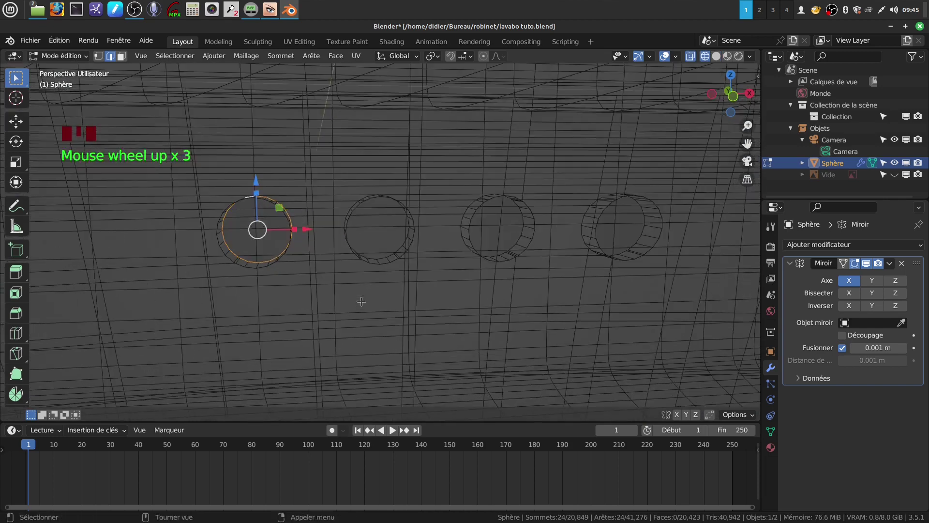
# Return to solid shading and close the first hole's inner end with a face
pyautogui.press('z')
pyautogui.moveTo(361, 286); pyautogui.dragTo(386, 287, button='middle')
pyautogui.scroll(2, 292, 310)
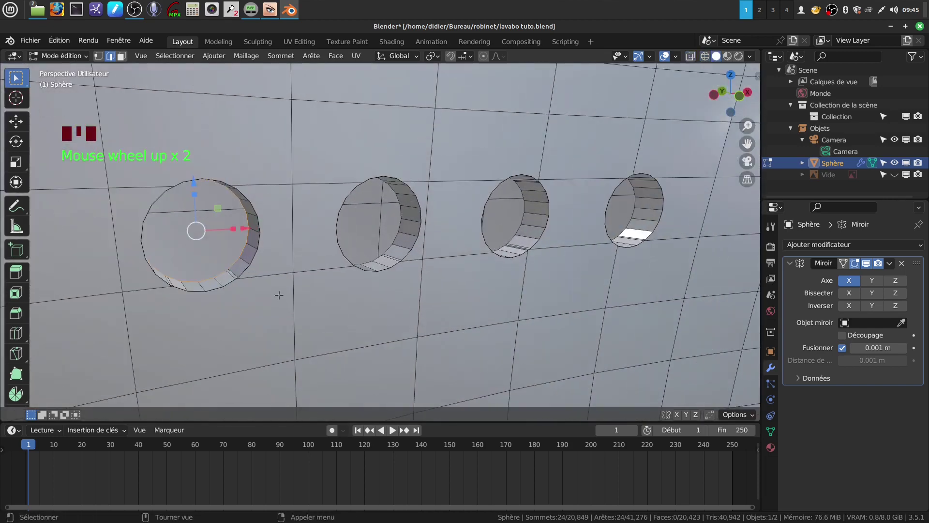
pyautogui.press('f')
pyautogui.press('ctrl')
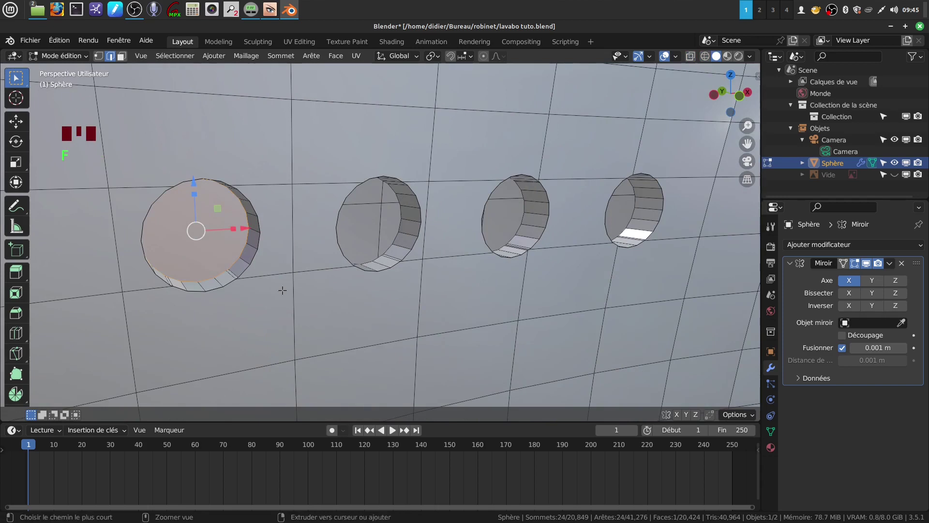
# Select the second hole's inner edge loop and close it with a face
pyautogui.moveTo(252, 239); pyautogui.dragTo(321, 259, button='middle')
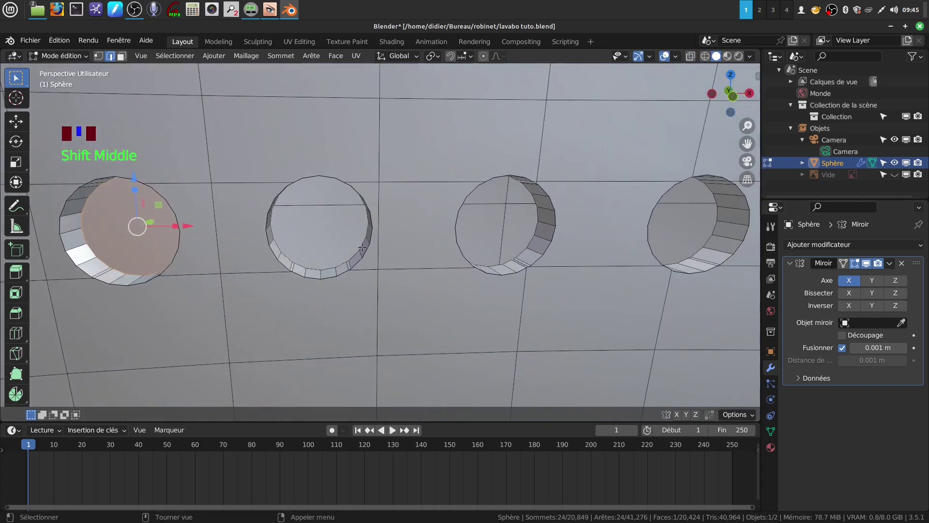
pyautogui.keyDown('alt'); pyautogui.click(362, 246); pyautogui.keyUp('alt')
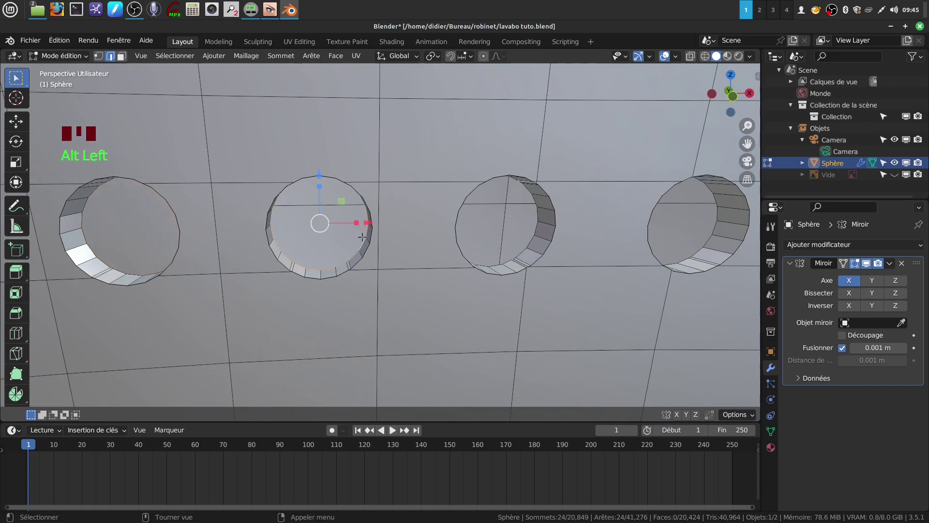
pyautogui.moveTo(362, 239); pyautogui.dragTo(379, 230, button='middle')
pyautogui.press('f')
# Select the third hole's inner edge loop and close it with a face
pyautogui.moveTo(427, 270); pyautogui.dragTo(415, 307, button='middle')
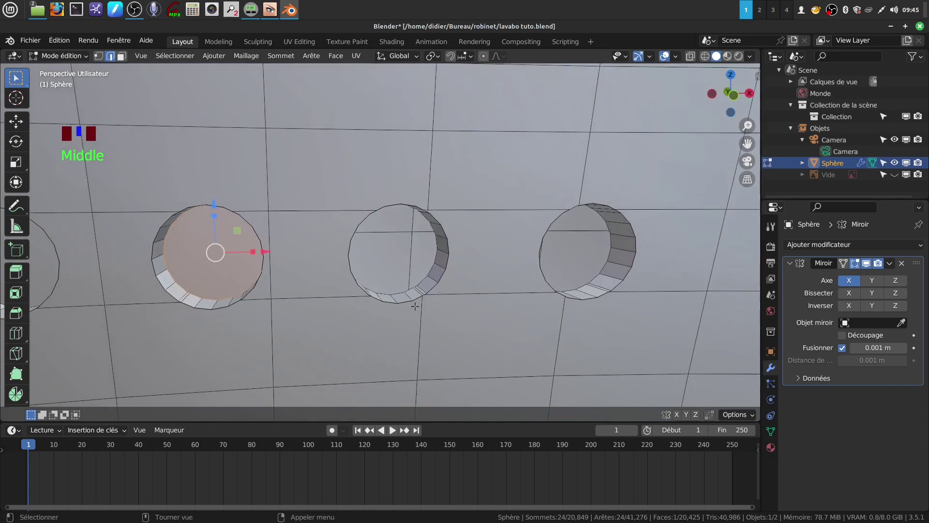
pyautogui.scroll(1, 430, 311)
pyautogui.keyDown('alt'); pyautogui.click(438, 277); pyautogui.keyUp('alt')
pyautogui.moveTo(442, 291); pyautogui.dragTo(311, 305, button='middle')
pyautogui.keyDown('alt'); pyautogui.keyDown('shift'); pyautogui.click(422, 287); pyautogui.keyUp('shift'); pyautogui.keyUp('alt')
pyautogui.press('f')
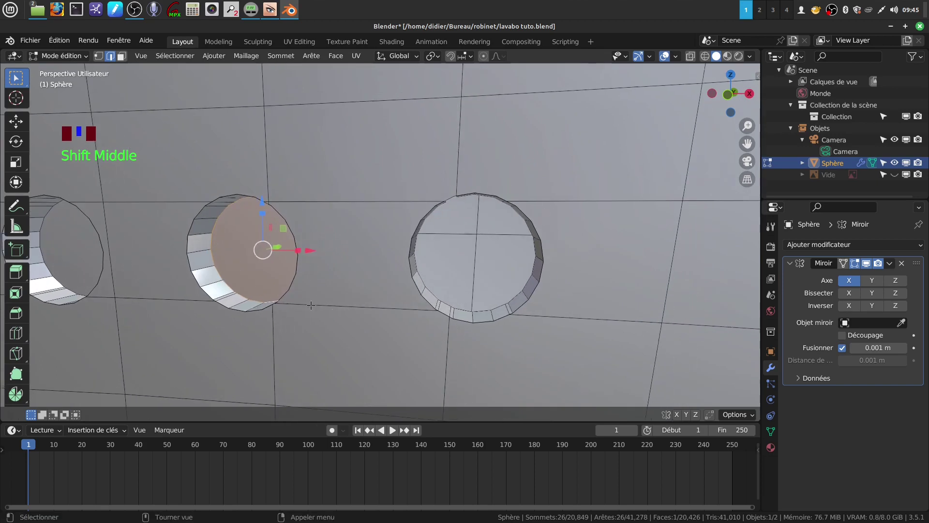
# Select the fourth hole's inner edge loop and close it with a face
pyautogui.keyDown('alt'); pyautogui.click(448, 306); pyautogui.keyUp('alt')
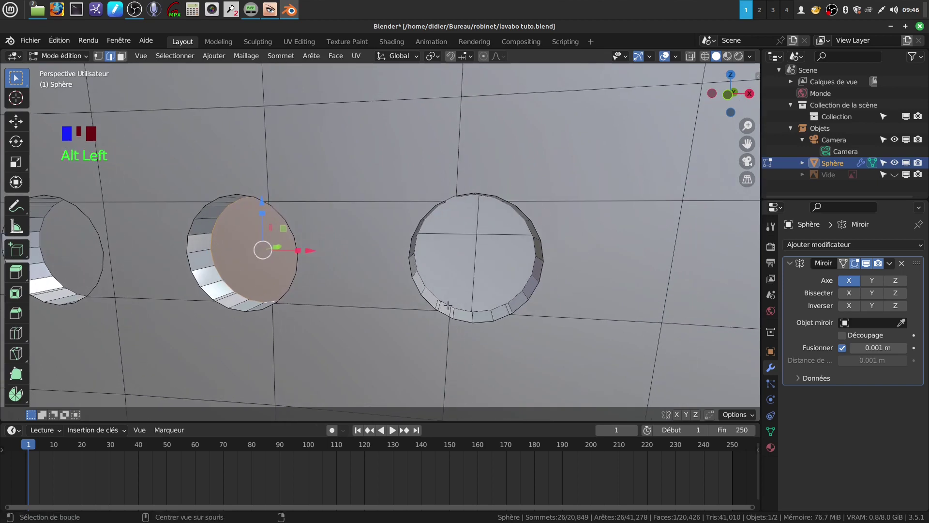
pyautogui.moveTo(448, 306); pyautogui.dragTo(484, 295, button='middle')
pyautogui.press('f')
# Select the whole basin mesh and recalculate its normals to the outside
pyautogui.scroll(-2, 472, 283)
pyautogui.scroll(-2, 482, 284)
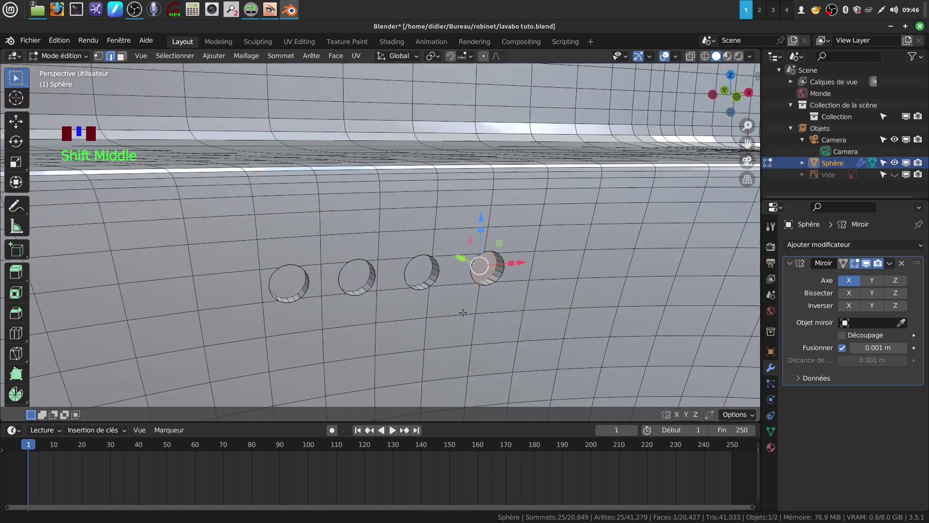
pyautogui.press('a')
pyautogui.press('a')
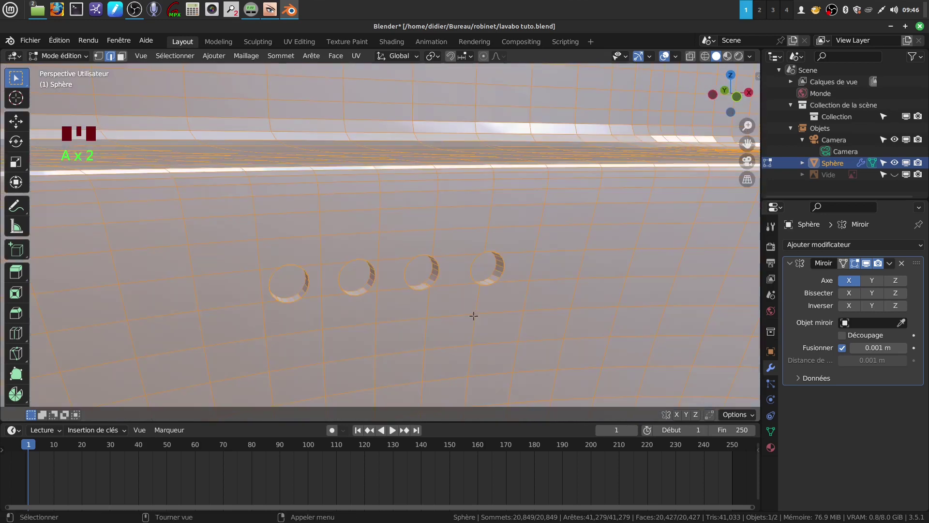
pyautogui.moveTo(413, 286); pyautogui.dragTo(410, 276, button='middle')
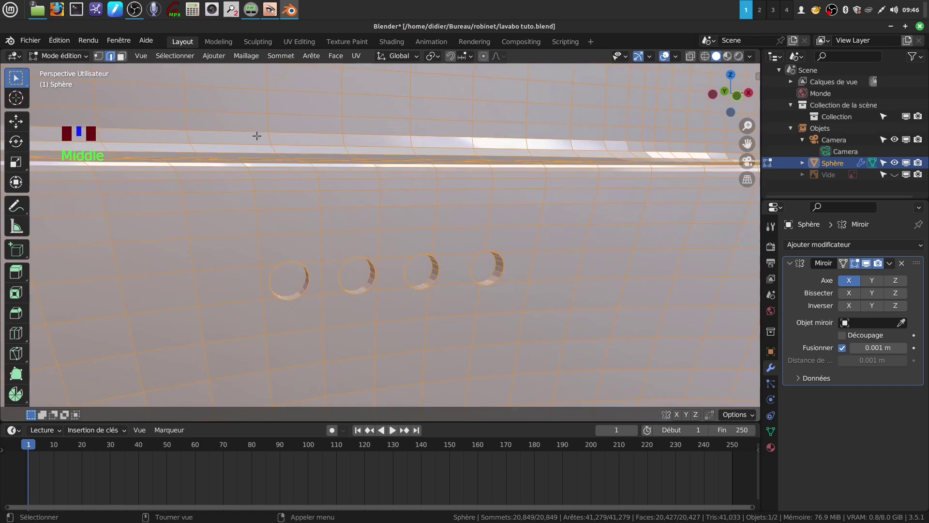
pyautogui.click(242, 56)
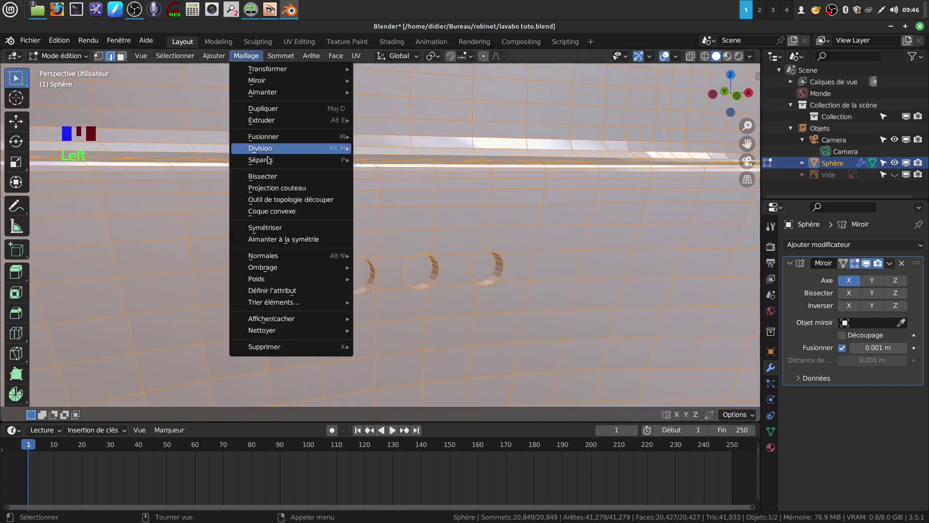
pyautogui.moveTo(278, 331)
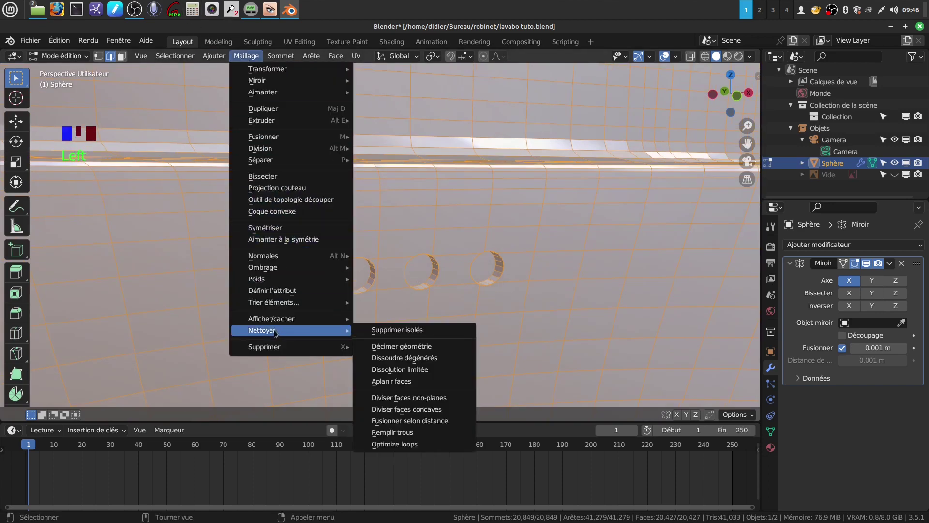
pyautogui.moveTo(266, 256)
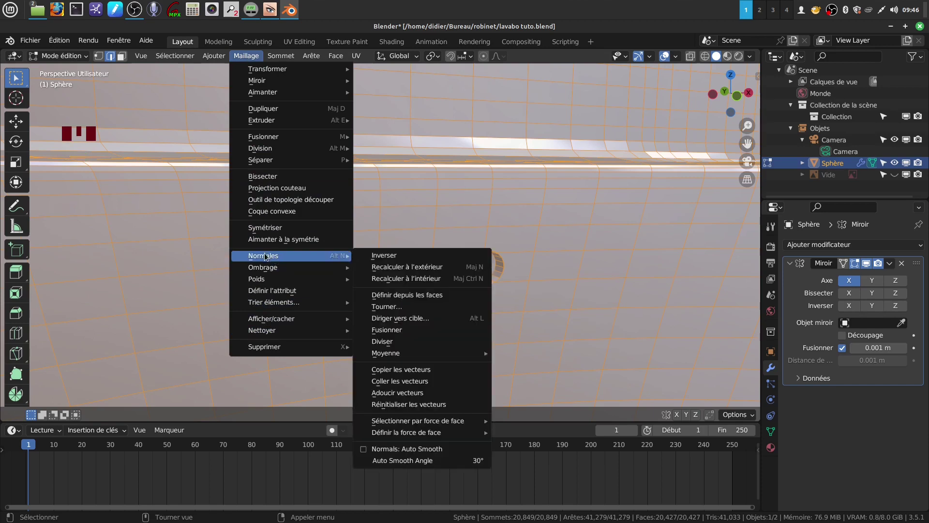
pyautogui.click(411, 268)
# Leave edit mode and examine the shading of the four closed holes in the basin wall
pyautogui.scroll(2, 399, 313)
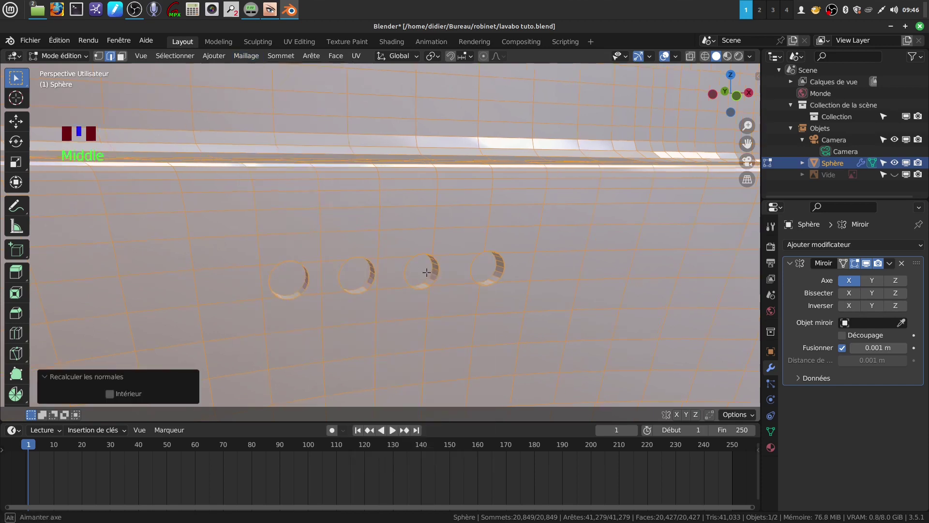
pyautogui.press('z')
pyautogui.press('z')
pyautogui.press('z')
pyautogui.moveTo(393, 295); pyautogui.dragTo(428, 270, button='middle')
pyautogui.press('Tab')
pyautogui.moveTo(356, 360); pyautogui.dragTo(194, 189, button='middle')
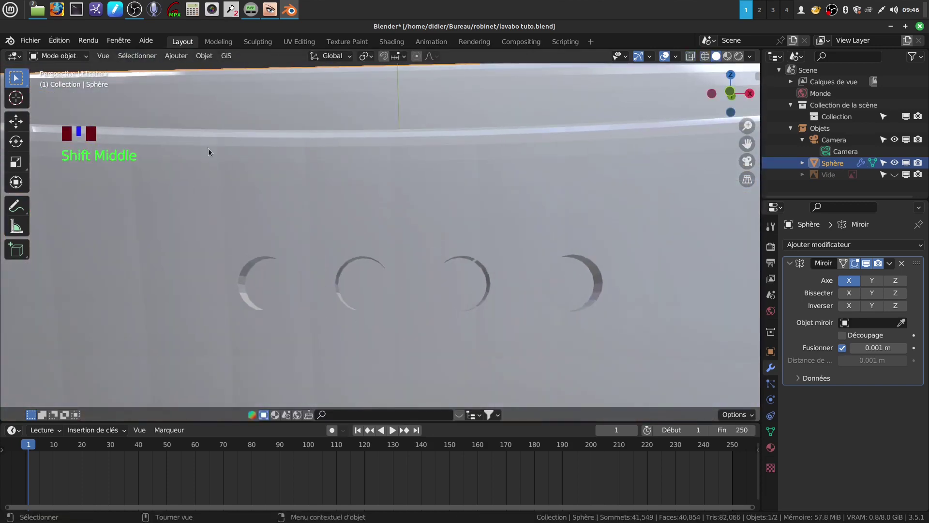
# Return to edit mode and select the four holes' inner end faces in face selection mode
pyautogui.click(254, 258)
pyautogui.press('Tab')
pyautogui.click(121, 56)
pyautogui.click(257, 274)
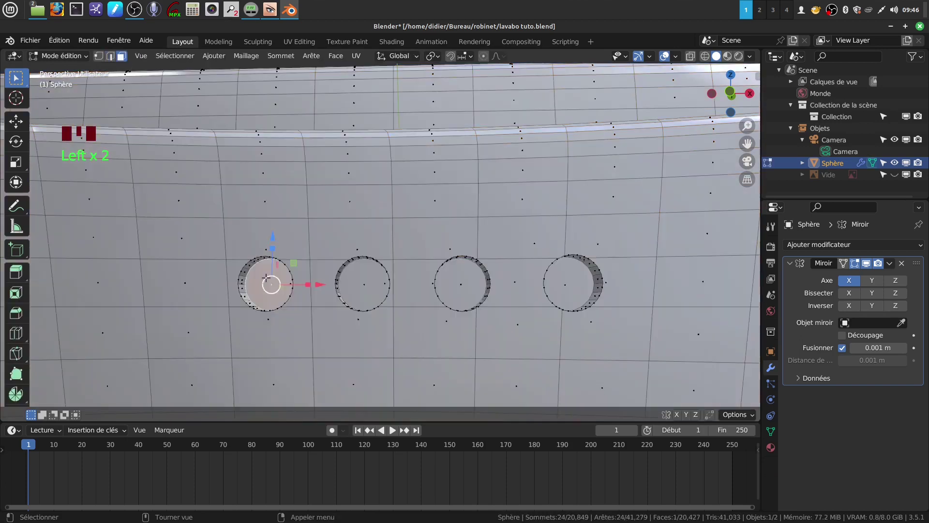
pyautogui.keyDown('shift'); pyautogui.click(356, 289); pyautogui.keyUp('shift')
pyautogui.keyDown('shift'); pyautogui.click(450, 281); pyautogui.keyUp('shift')
pyautogui.keyDown('shift'); pyautogui.click(570, 287); pyautogui.keyUp('shift')
pyautogui.keyDown('shift'); pyautogui.moveTo(571, 287); pyautogui.dragTo(412, 280, button='middle'); pyautogui.keyUp('shift')
pyautogui.scroll(3, 632, 277)
pyautogui.moveTo(339, 284); pyautogui.dragTo(395, 285, button='middle')
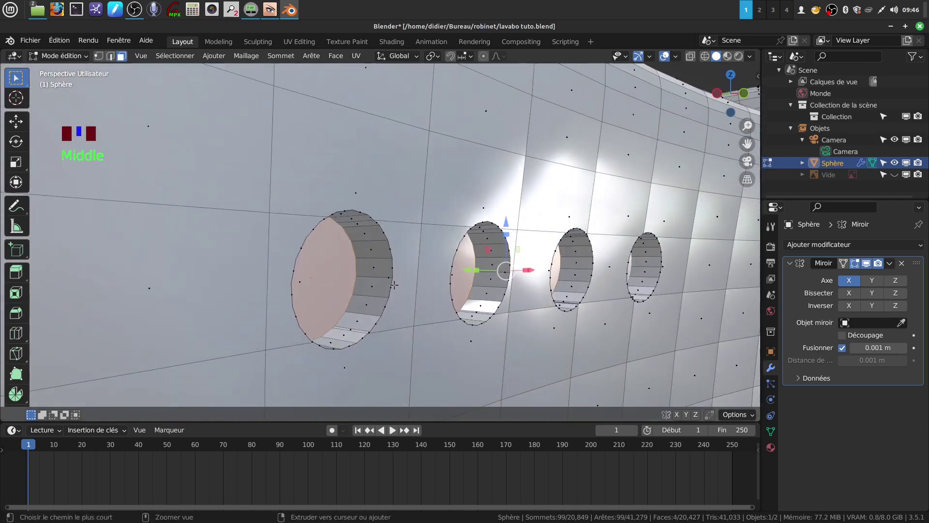
# Bevel the edges of the four holes' inner end faces with 3 segments and a width of 0.00067 m
pyautogui.hotkey('ctrl', 'b')
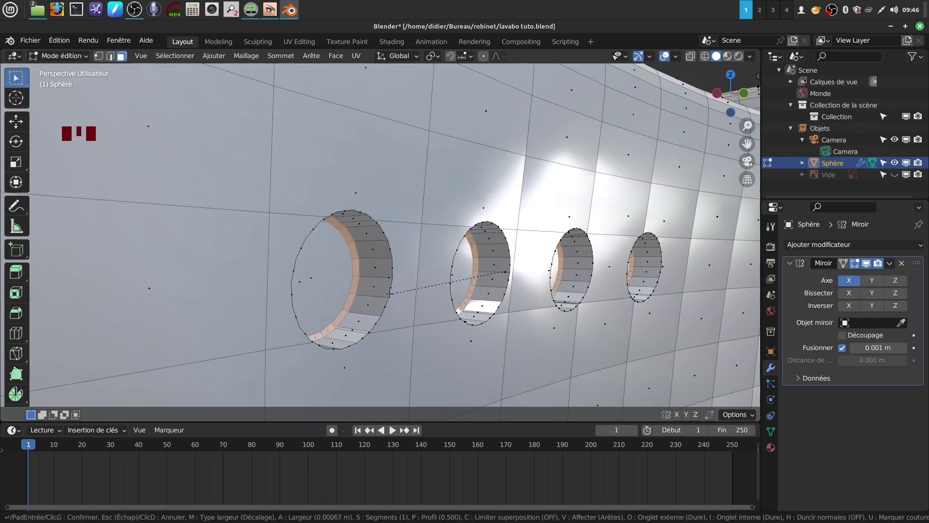
pyautogui.scroll(1, 389, 293)
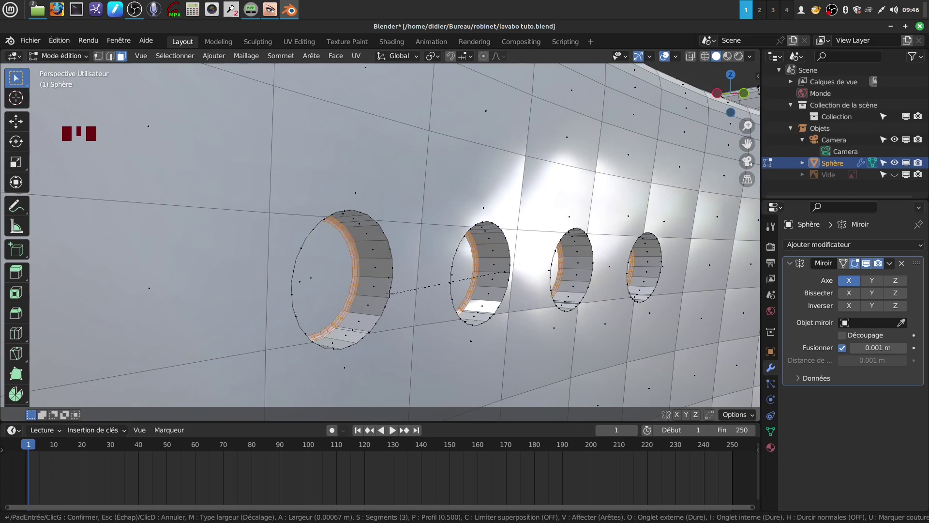
pyautogui.click(390, 293)
pyautogui.moveTo(389, 293); pyautogui.dragTo(296, 264, button='middle')
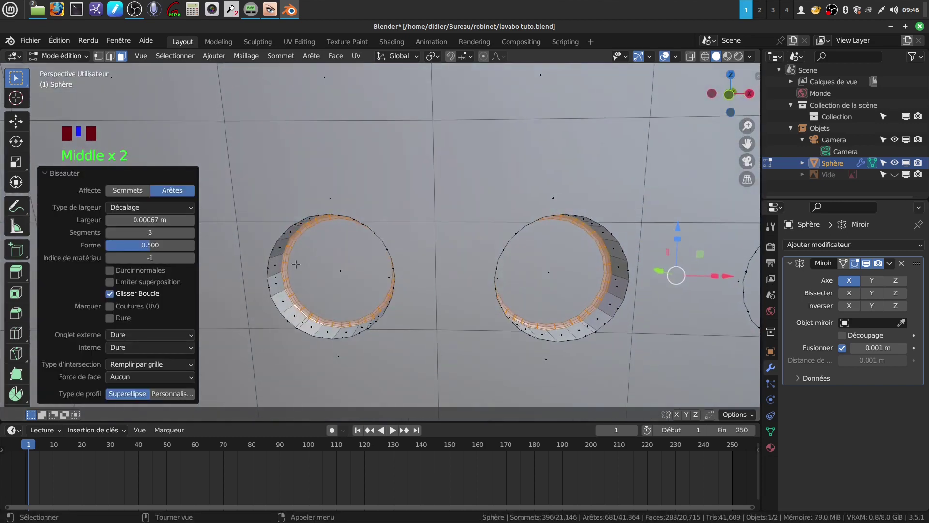
# Clear the selection and select the holes' front rim edge loops one after another in edge selection mode
pyautogui.keyDown('alt'); pyautogui.click(272, 255); pyautogui.keyUp('alt')
pyautogui.hotkey('alt', 'a')
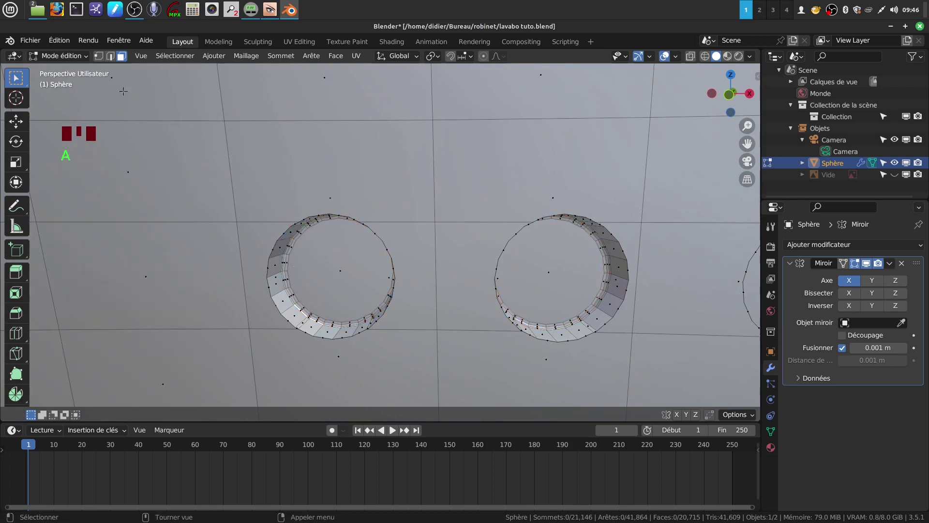
pyautogui.keyDown('alt'); pyautogui.click(268, 255); pyautogui.keyUp('alt')
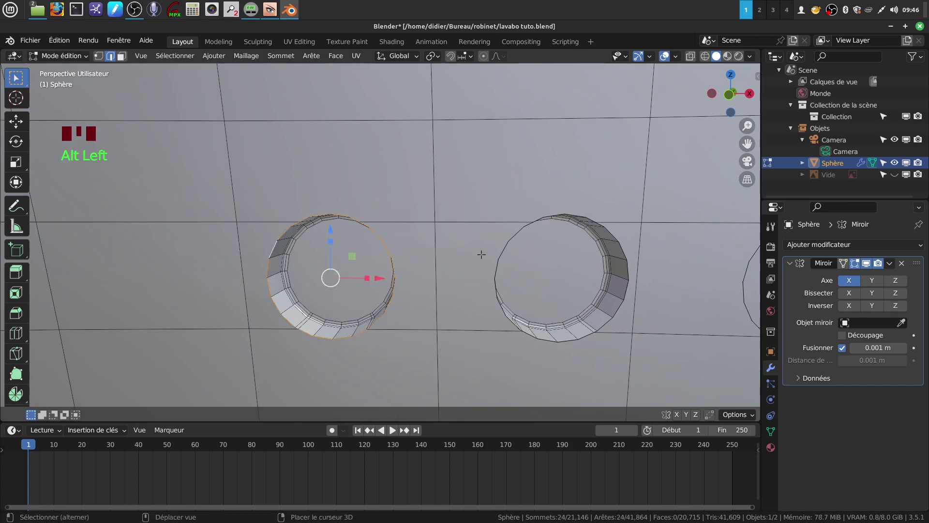
pyautogui.keyDown('alt'); pyautogui.keyDown('shift'); pyautogui.click(502, 255); pyautogui.keyUp('shift'); pyautogui.keyUp('alt')
pyautogui.keyDown('shift'); pyautogui.moveTo(327, 260); pyautogui.dragTo(344, 225, button='middle'); pyautogui.keyUp('shift')
pyautogui.keyDown('alt'); pyautogui.keyDown('shift'); pyautogui.click(488, 243); pyautogui.keyUp('shift'); pyautogui.keyUp('alt')
pyautogui.keyDown('alt'); pyautogui.keyDown('shift'); pyautogui.click(619, 297); pyautogui.keyUp('shift'); pyautogui.keyUp('alt')
pyautogui.moveTo(607, 273); pyautogui.dragTo(589, 210, button='middle')
# Undo the rim loop selections and the bevel of the holes' inner ends
pyautogui.hotkey('ctrl', 'z')
pyautogui.hotkey('ctrl', 'z')
pyautogui.hotkey('ctrl', 'z')
pyautogui.hotkey('ctrl', 'z')
pyautogui.hotkey('ctrl', 'z')
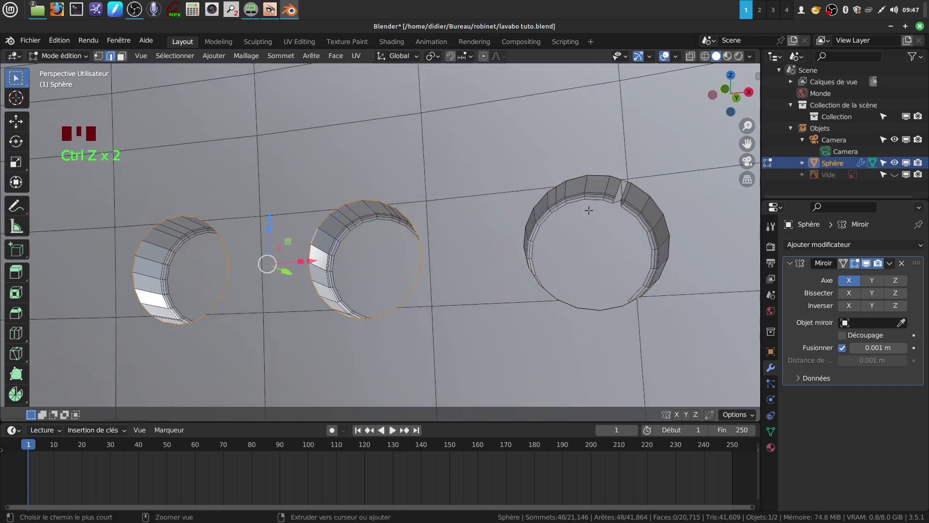
pyautogui.hotkey('ctrl', 'z')
pyautogui.hotkey('ctrl', 'z')
pyautogui.hotkey('ctrl', 'z')
pyautogui.hotkey('ctrl', 'z')
pyautogui.hotkey('ctrl', 'z')
pyautogui.hotkey('ctrl', 'z')
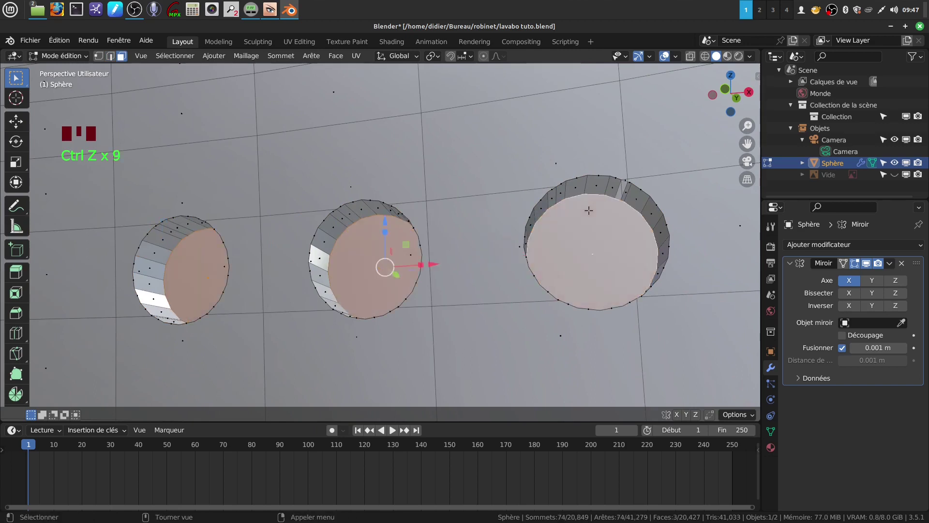
# Undo the end faces, the normals recalculation and the inward extrusion, back to the four flat, selected hole rims in solid shading
pyautogui.hotkey('ctrl', 'z')
pyautogui.hotkey('ctrl', 'z')
pyautogui.hotkey('ctrl', 'z')
pyautogui.hotkey('ctrl', 'z')
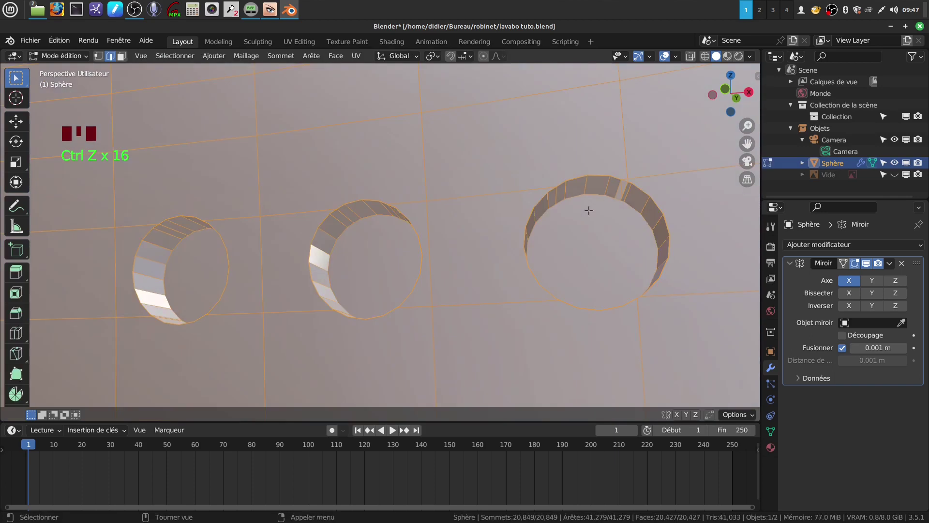
pyautogui.hotkey('ctrl', 'z')
pyautogui.hotkey('ctrl', 'z')
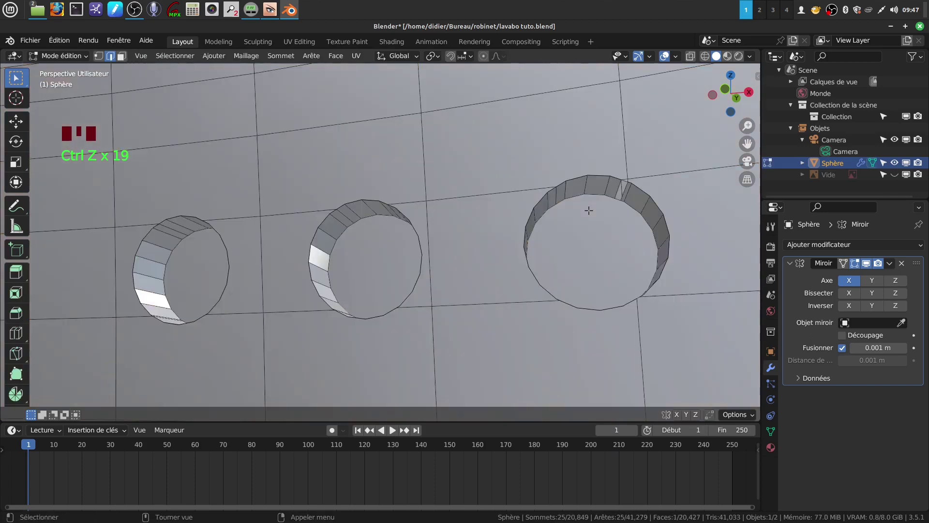
pyautogui.hotkey('ctrl', 'z')
pyautogui.hotkey('ctrl', 'z')
pyautogui.hotkey('ctrl', 'z')
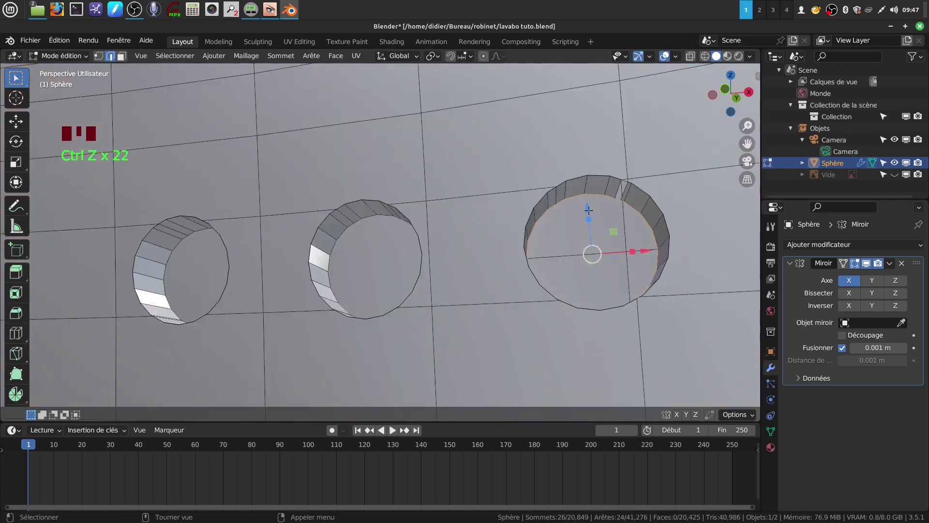
pyautogui.hotkey('ctrl', 'z')
pyautogui.hotkey('ctrl', 'z')
pyautogui.hotkey('ctrl', 'z')
pyautogui.hotkey('ctrl', 'z')
pyautogui.hotkey('ctrl', 'z')
pyautogui.hotkey('ctrl', 'z')
pyautogui.hotkey('ctrl', 'z')
pyautogui.hotkey('ctrl', 'z')
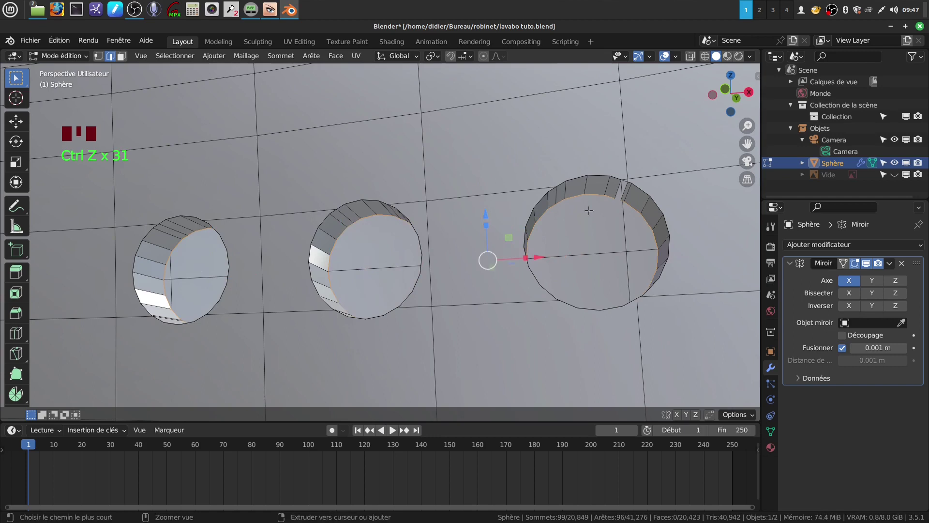
pyautogui.hotkey('ctrl', 'z')
pyautogui.hotkey('ctrl', 'z')
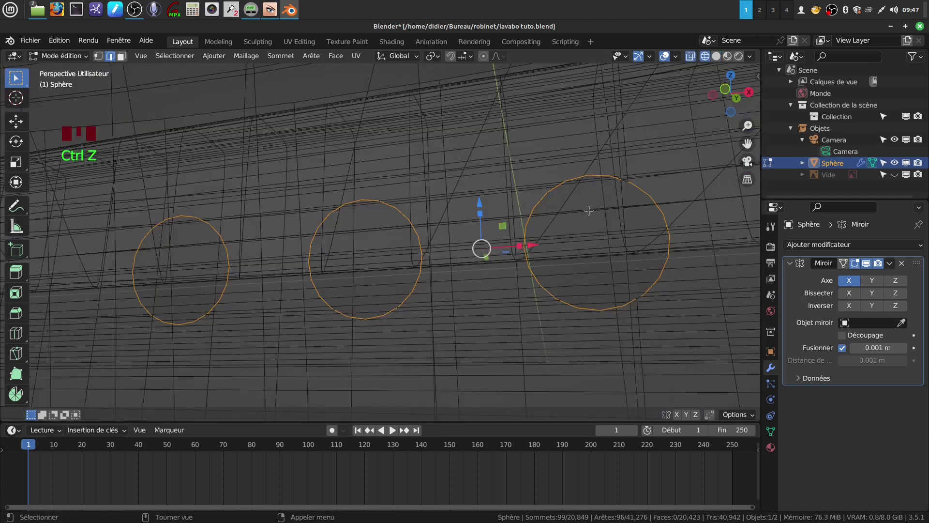
pyautogui.hotkey('ctrl', 'z')
pyautogui.hotkey('shift', 'z')
pyautogui.hotkey('ctrl', 'z')
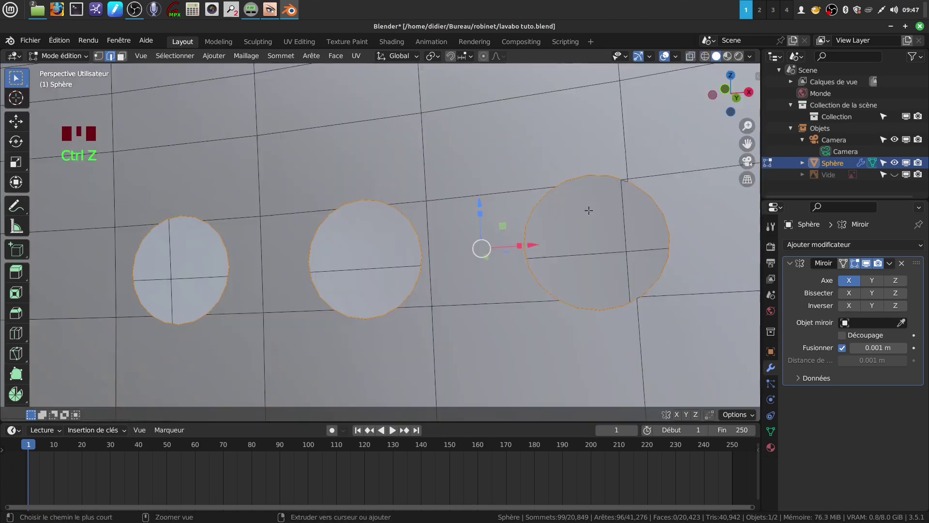
# Add the missing short edge at the top of the nearest hole's rim to the selection of the four rims
pyautogui.moveTo(634, 161); pyautogui.dragTo(512, 234, button='middle')
pyautogui.scroll(2, 512, 234)
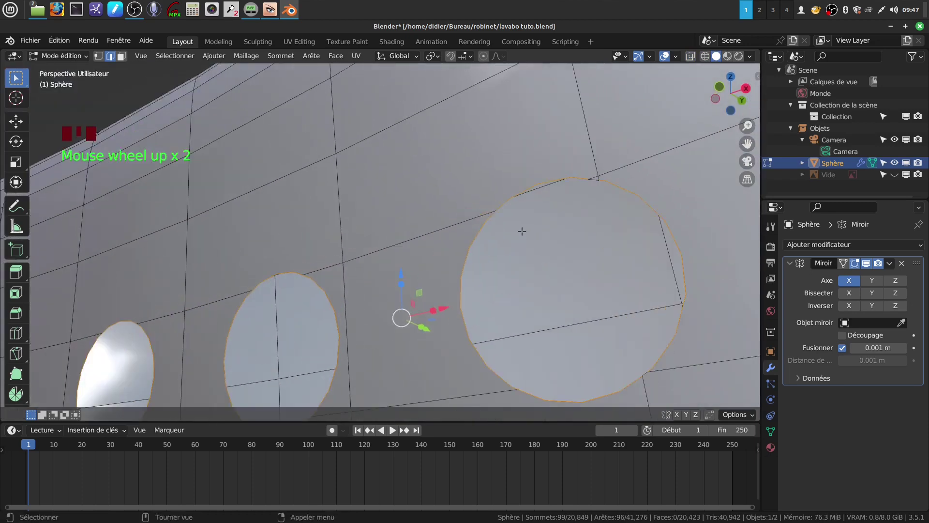
pyautogui.keyDown('shift'); pyautogui.click(592, 188); pyautogui.keyUp('shift')
pyautogui.scroll(-3, 586, 204)
pyautogui.moveTo(535, 240)
pyautogui.mouseDown(button='middle')
pyautogui.moveTo(499, 272)
pyautogui.moveTo(517, 261)
pyautogui.moveTo(521, 237)
pyautogui.mouseUp(button='middle')
pyautogui.scroll(-4, 539, 242)
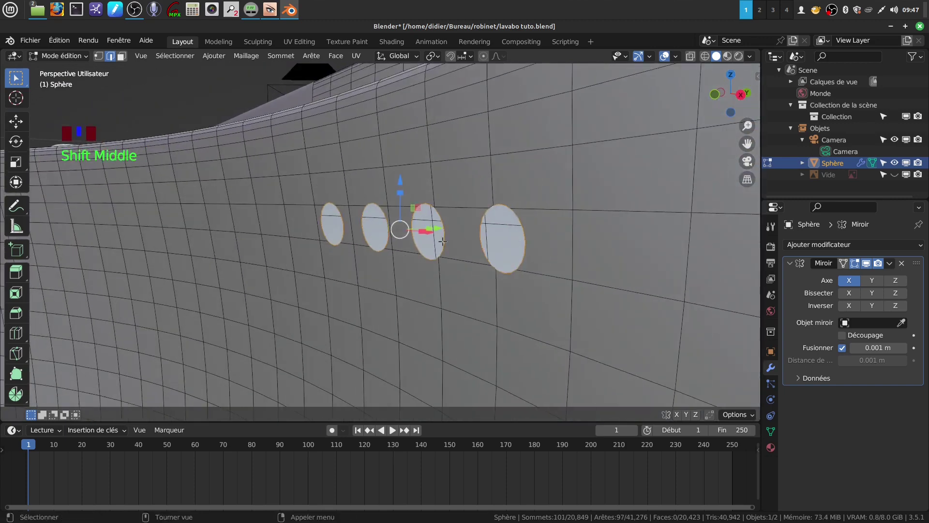
pyautogui.moveTo(443, 242); pyautogui.dragTo(439, 244, button='middle')
pyautogui.scroll(2, 440, 244)
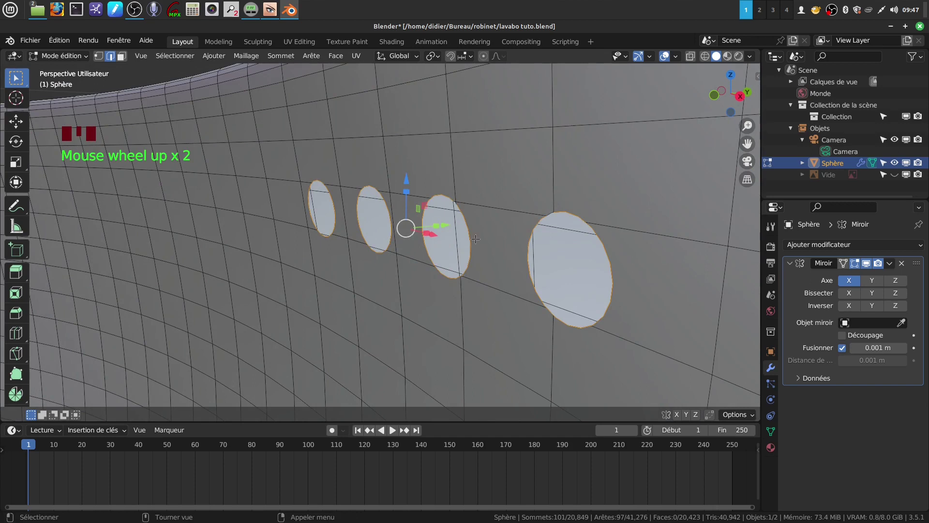
# Try to extrude the four selected hole rims into the wall along Y
pyautogui.press('e')
pyautogui.moveTo(444, 228); pyautogui.dragTo(467, 218)
pyautogui.moveTo(467, 218); pyautogui.dragTo(545, 246, button='middle')
# Undo the last extrusion move and add another missing edge on the upper rim of the nearest hole to the selection
pyautogui.hotkey('ctrl', 'z')
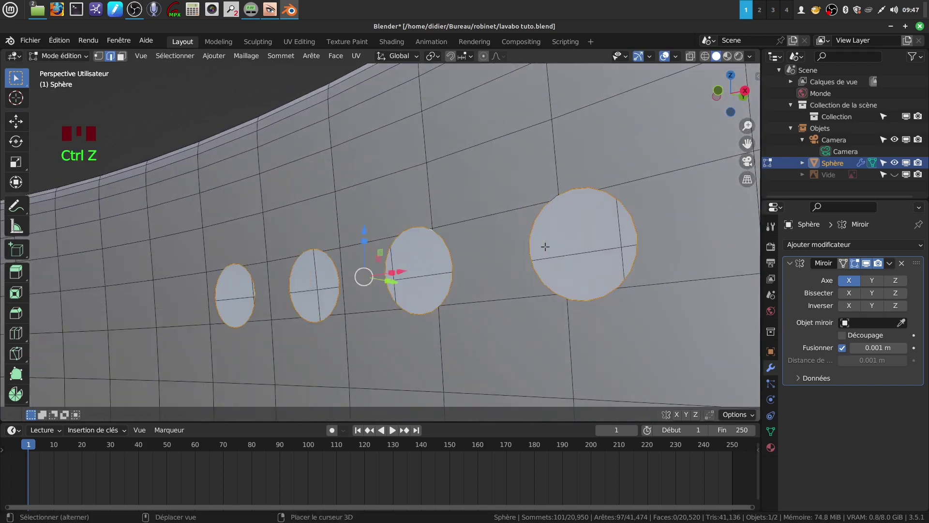
pyautogui.keyDown('shift'); pyautogui.click(553, 194); pyautogui.keyUp('shift')
pyautogui.moveTo(512, 267); pyautogui.dragTo(488, 288, button='middle')
# Try to extrude the completed rim selection about 0.0065 m into the wall along Y
pyautogui.press('e')
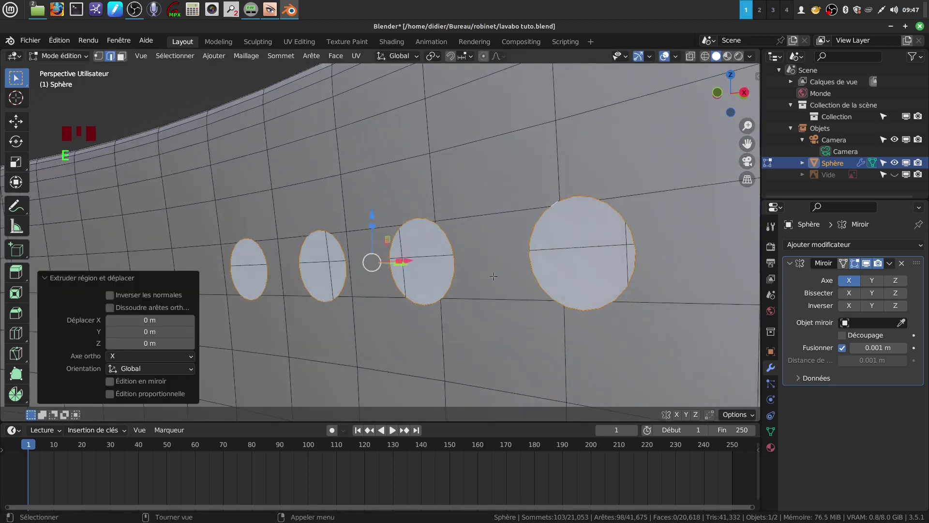
pyautogui.moveTo(422, 261)
pyautogui.mouseDown(button='middle')
pyautogui.moveTo(415, 271)
pyautogui.moveTo(412, 264)
pyautogui.mouseUp(button='middle')
pyautogui.moveTo(413, 264); pyautogui.dragTo(432, 255)
pyautogui.moveTo(432, 255); pyautogui.dragTo(505, 243, button='middle')
pyautogui.scroll(2, 534, 320)
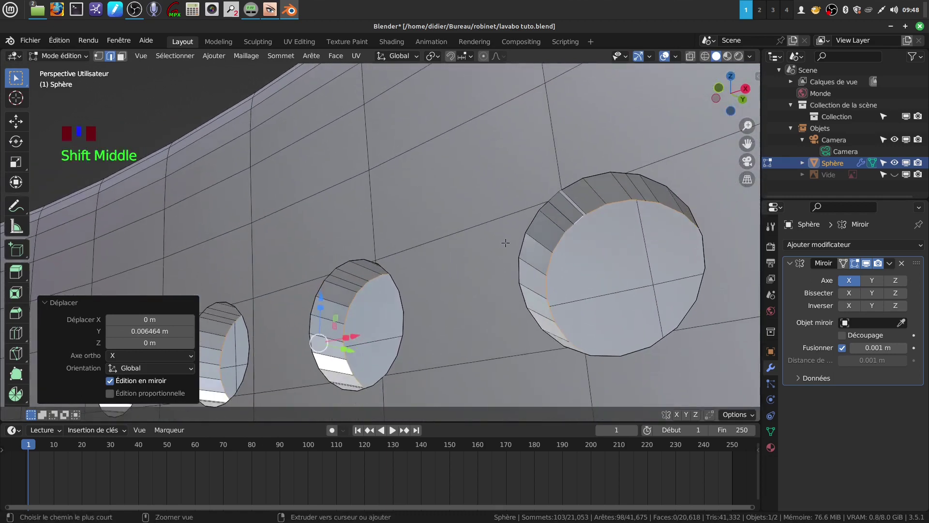
pyautogui.hotkey('ctrl', 'z')
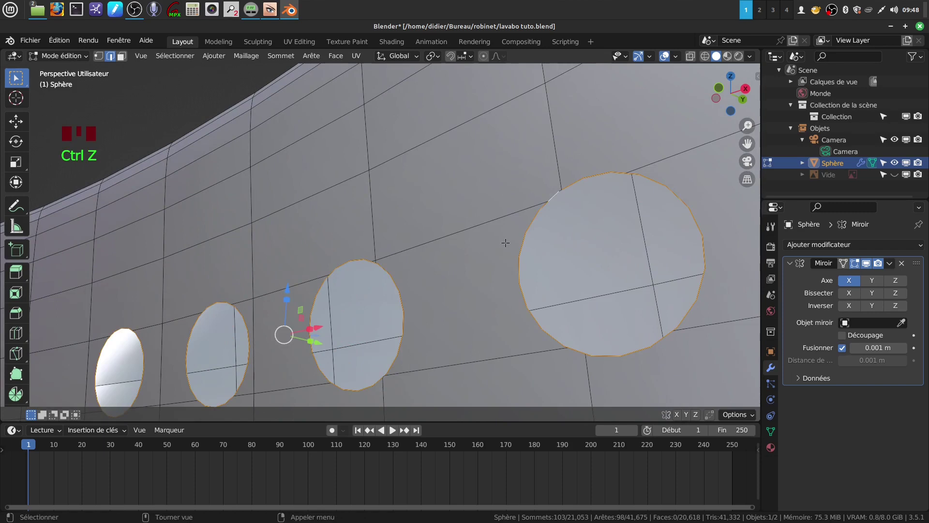
# Examine the nearest hole's upper rim up close and add its remaining unselected short edge to the selection
pyautogui.scroll(4, 505, 243)
pyautogui.keyDown('shift'); pyautogui.moveTo(505, 243); pyautogui.dragTo(472, 211, button='middle'); pyautogui.keyUp('shift')
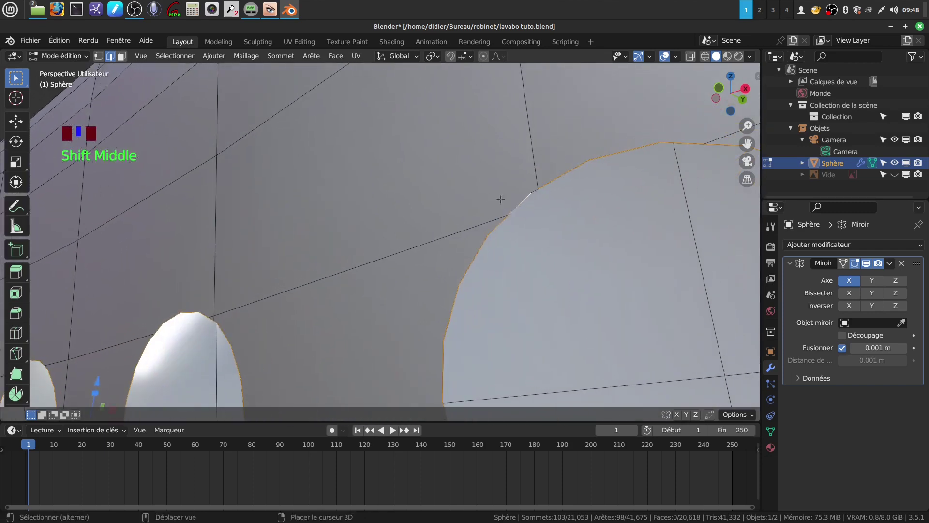
pyautogui.scroll(-3, 534, 209)
pyautogui.keyDown('shift'); pyautogui.moveTo(529, 259); pyautogui.dragTo(583, 194, button='middle'); pyautogui.keyUp('shift')
pyautogui.keyDown('shift'); pyautogui.moveTo(486, 275); pyautogui.dragTo(501, 270, button='middle'); pyautogui.keyUp('shift')
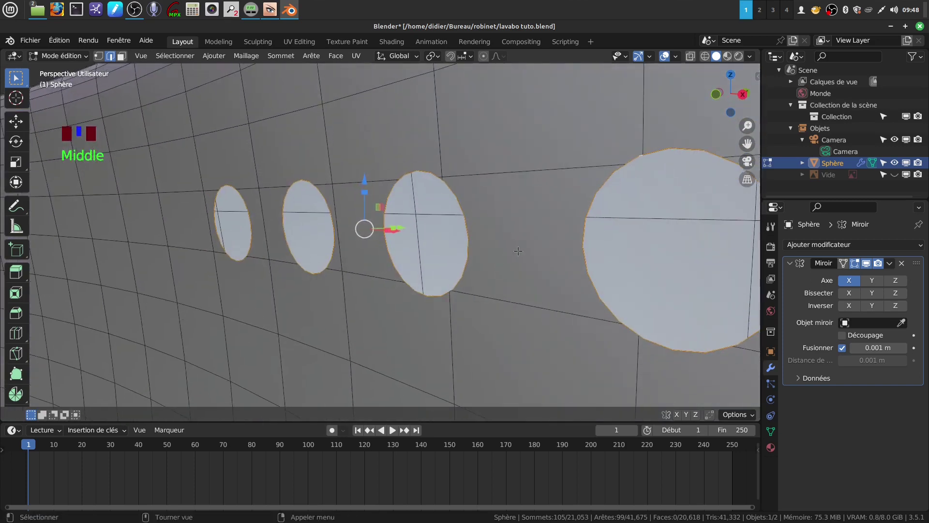
# Extrude the four hole rims about 0.0061 m into the wall along Y
pyautogui.press('e')
pyautogui.moveTo(385, 225); pyautogui.dragTo(417, 244, button='middle')
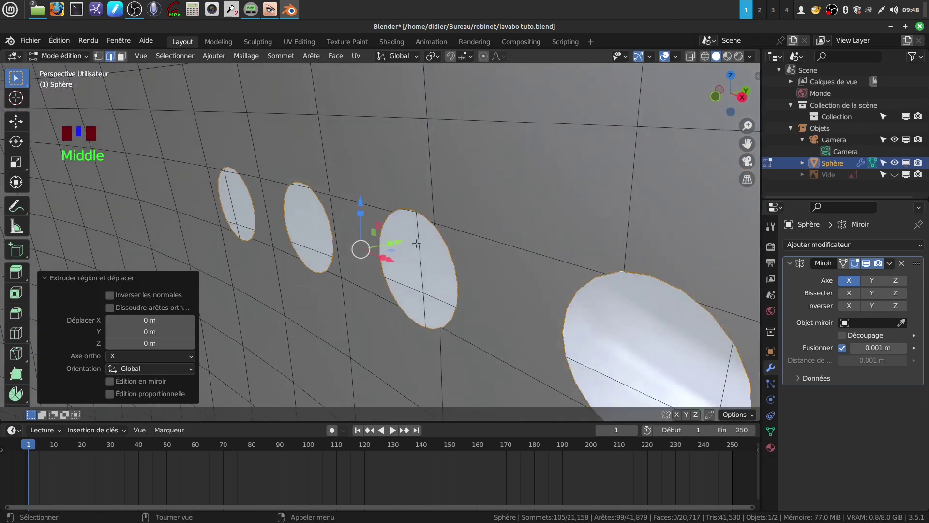
pyautogui.moveTo(400, 241); pyautogui.dragTo(430, 231)
pyautogui.moveTo(430, 230); pyautogui.dragTo(445, 314, button='middle')
pyautogui.scroll(-3, 437, 306)
pyautogui.keyDown('shift'); pyautogui.moveTo(377, 333); pyautogui.dragTo(445, 298, button='middle'); pyautogui.keyUp('shift')
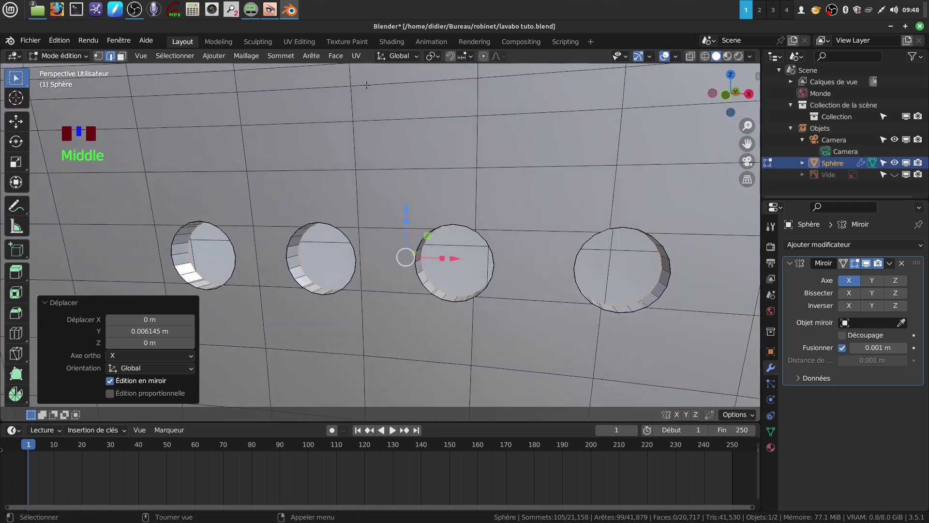
# Choose individual origins as the pivot point and try to fill all four inner edge loops at once
pyautogui.click(441, 57)
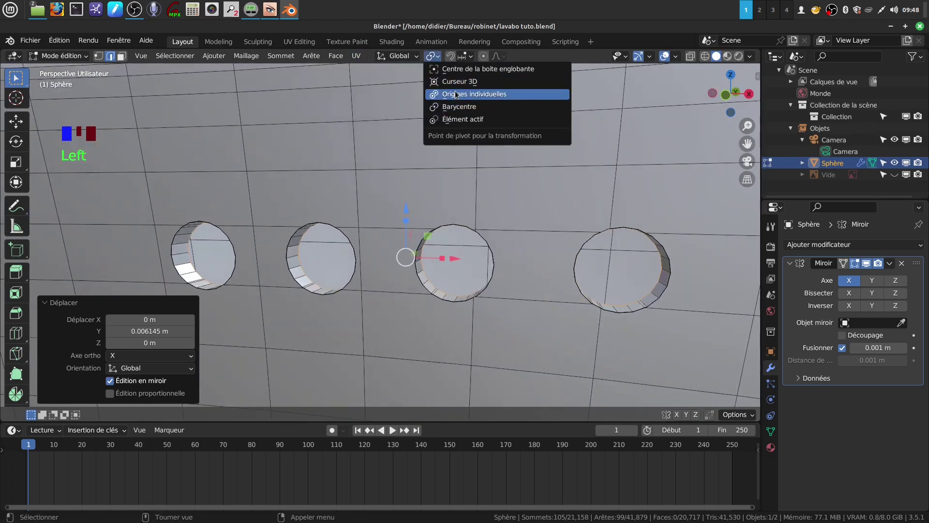
pyautogui.click(455, 94)
pyautogui.moveTo(382, 242); pyautogui.dragTo(418, 242, button='middle')
pyautogui.press('f')
pyautogui.hotkey('ctrl', 'z')
pyautogui.scroll(-2, 442, 243)
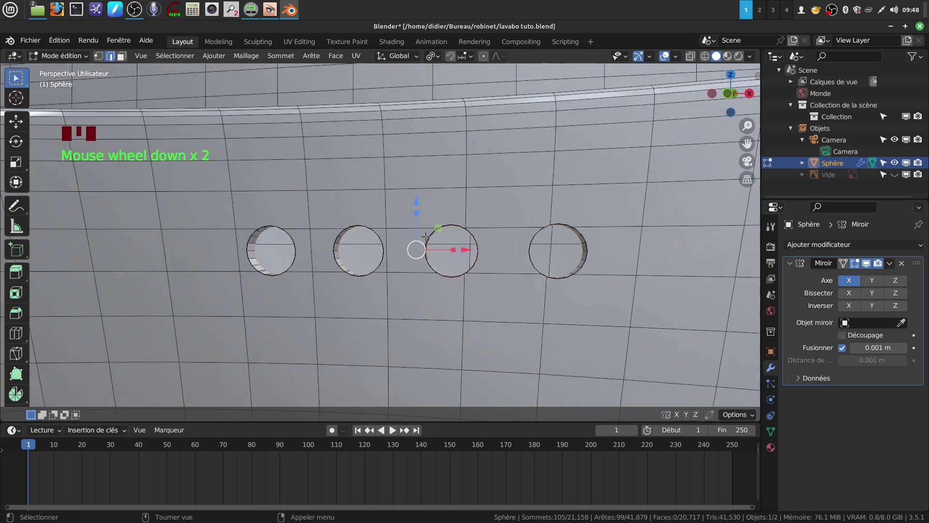
# In wireframe display, deselect the other three holes' loops and close the first hole's inner edge loop with a face
pyautogui.press('z')
pyautogui.press('c')
pyautogui.moveTo(362, 238)
pyautogui.mouseDown(button='middle')
pyautogui.moveTo(403, 250)
pyautogui.moveTo(552, 248)
pyautogui.mouseUp(button='middle')
pyautogui.middleClick(552, 247)
pyautogui.press('Escape')
pyautogui.press('f')
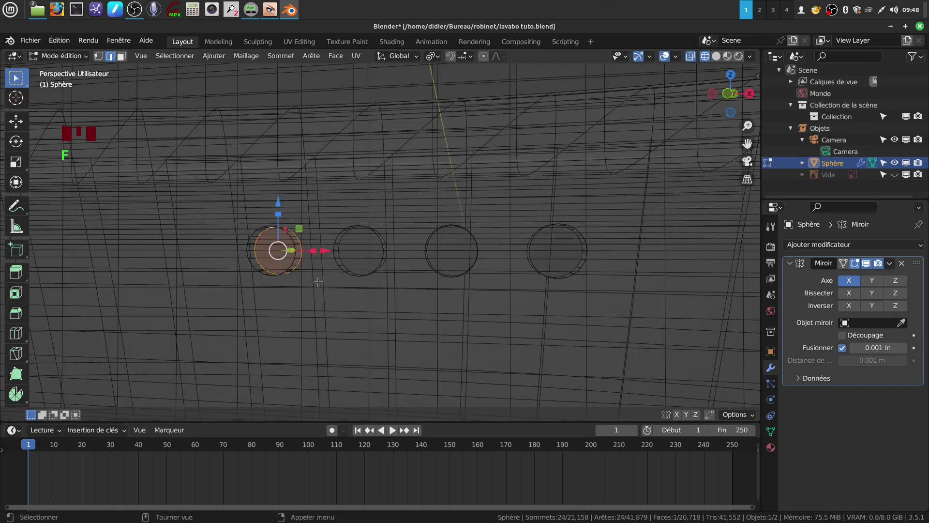
# Return to solid shading, select the second hole's inner edge loop and close it with a face
pyautogui.scroll(2, 323, 309)
pyautogui.keyDown('shift'); pyautogui.moveTo(337, 255); pyautogui.dragTo(333, 262, button='middle'); pyautogui.keyUp('shift')
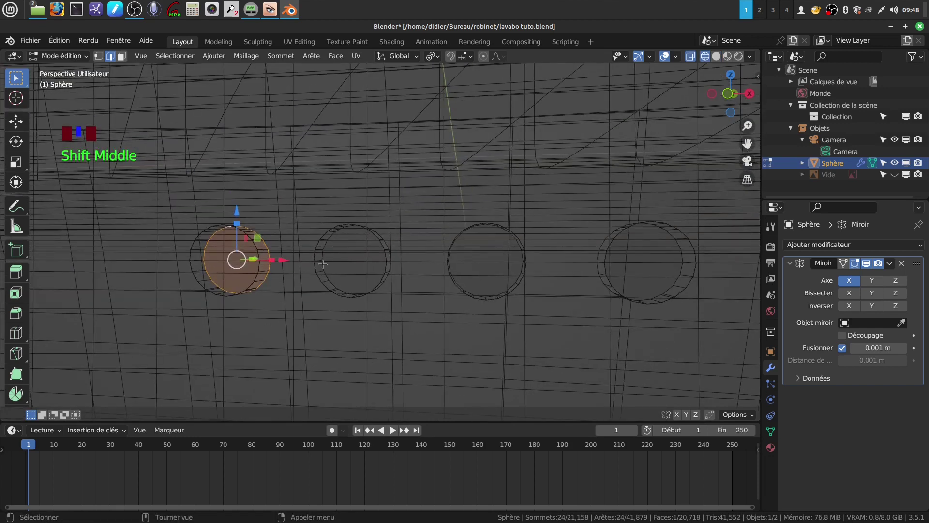
pyautogui.press('z')
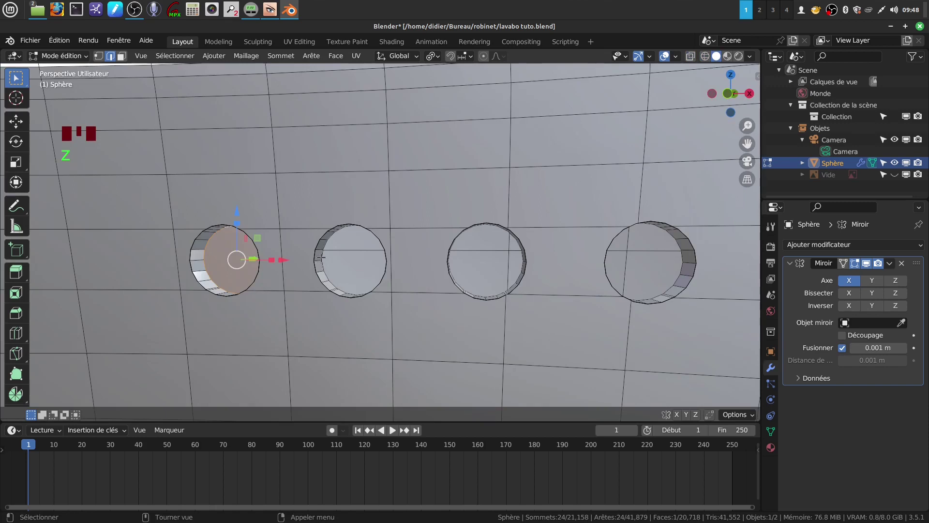
pyautogui.keyDown('alt'); pyautogui.click(321, 257); pyautogui.keyUp('alt')
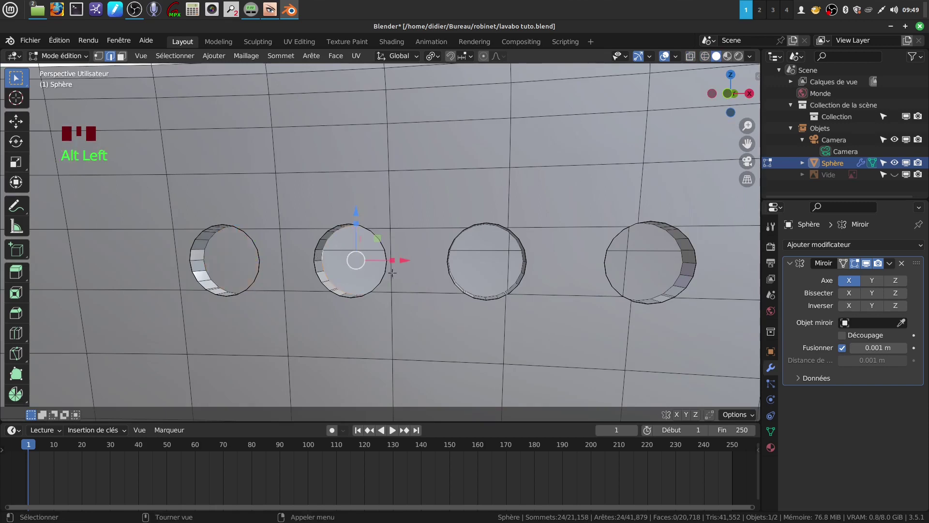
pyautogui.press('f')
pyautogui.moveTo(458, 258); pyautogui.dragTo(529, 281, button='middle')
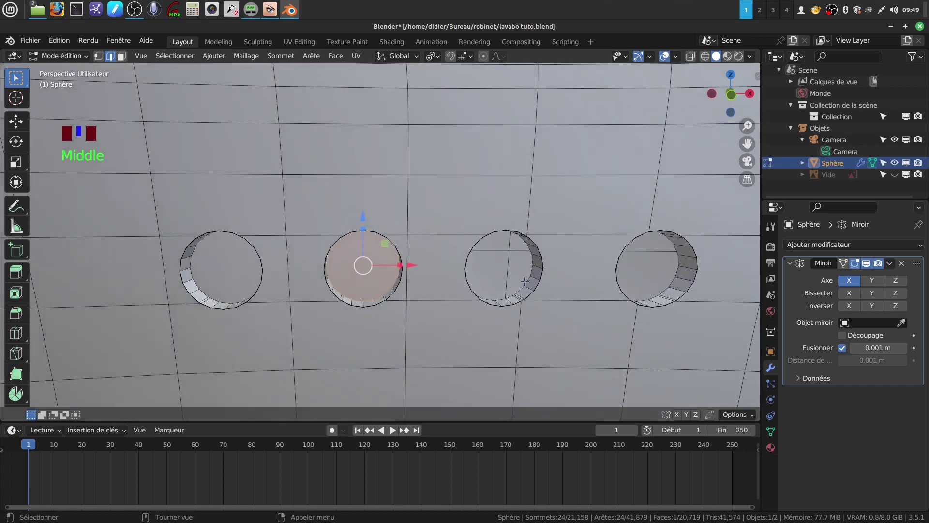
# Select the third hole's inner edge loop and add the short edge beside the gap in its lower wall
pyautogui.keyDown('alt'); pyautogui.click(525, 281); pyautogui.keyUp('alt')
pyautogui.moveTo(525, 281); pyautogui.dragTo(423, 314, button='middle')
pyautogui.scroll(2, 467, 284)
pyautogui.keyDown('alt'); pyautogui.keyDown('shift'); pyautogui.click(463, 285); pyautogui.keyUp('shift'); pyautogui.keyUp('alt')
pyautogui.scroll(5, 421, 308)
pyautogui.keyDown('shift'); pyautogui.click(517, 376); pyautogui.keyUp('shift')
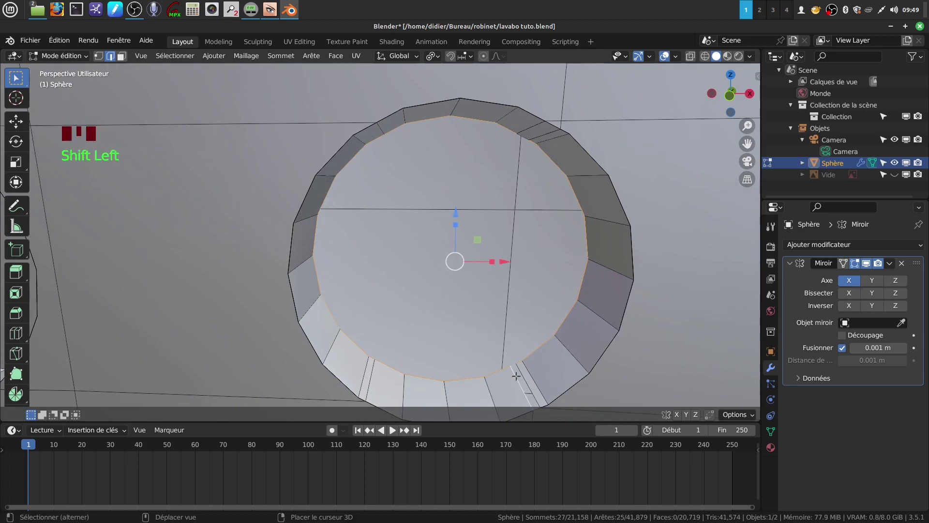
# Select the two neighbouring edges bordering the narrow gap in the third hole's lower wall and fill between them with a face
pyautogui.keyDown('shift'); pyautogui.moveTo(517, 362); pyautogui.dragTo(496, 269, button='middle'); pyautogui.keyUp('shift')
pyautogui.click(454, 321)
pyautogui.keyDown('shift'); pyautogui.click(462, 327); pyautogui.keyUp('shift')
pyautogui.press('f')
pyautogui.scroll(-2, 462, 322)
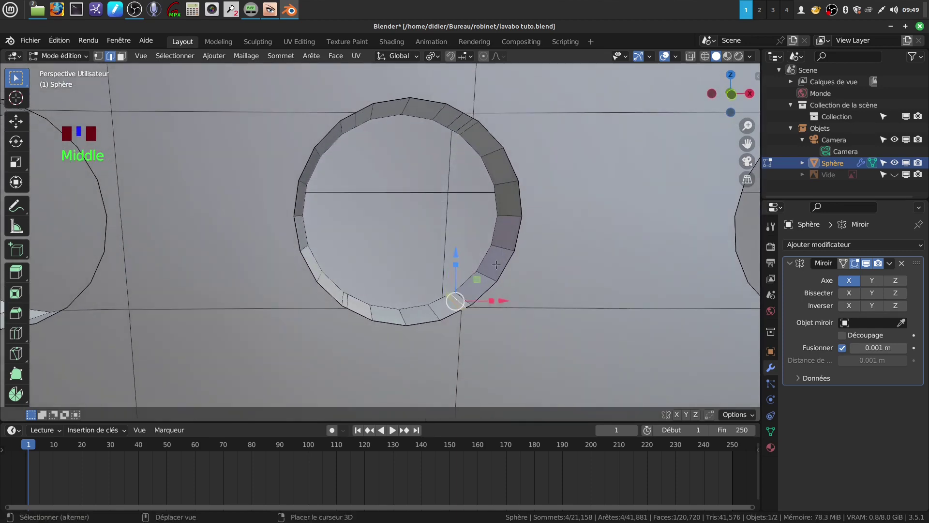
# Clear the selection, select the third hole's inner edge loop and close it with a face
pyautogui.moveTo(479, 228); pyautogui.dragTo(339, 236, button='middle')
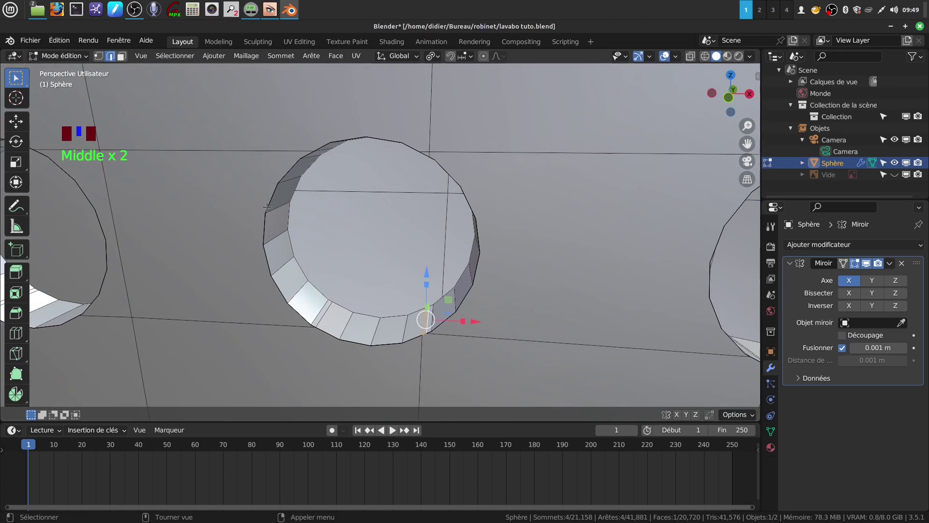
pyautogui.keyDown('alt'); pyautogui.keyDown('shift'); pyautogui.click(368, 313); pyautogui.keyUp('shift'); pyautogui.keyUp('alt')
pyautogui.moveTo(368, 313); pyautogui.dragTo(390, 300, button='middle')
pyautogui.hotkey('alt', 'a')
pyautogui.keyDown('alt'); pyautogui.click(382, 312); pyautogui.keyUp('alt')
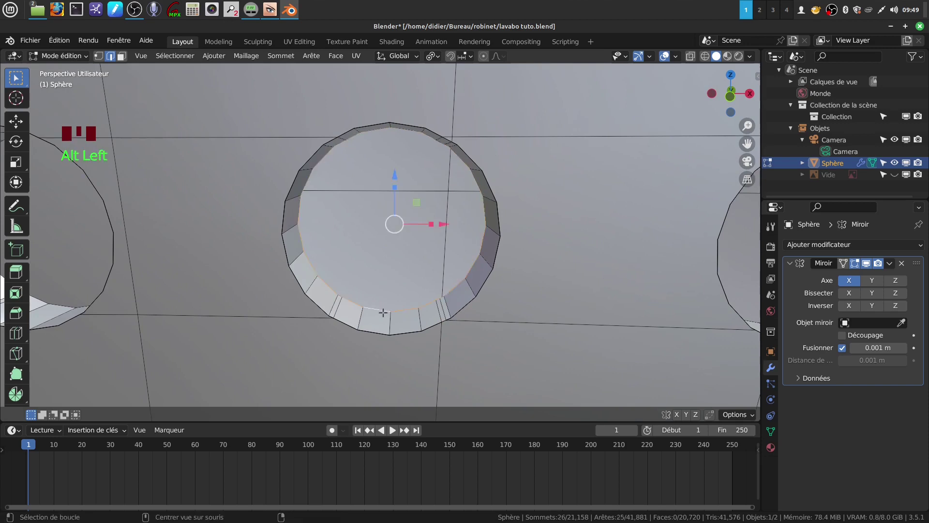
pyautogui.scroll(-1, 444, 311)
pyautogui.press('f')
pyautogui.scroll(-4, 447, 307)
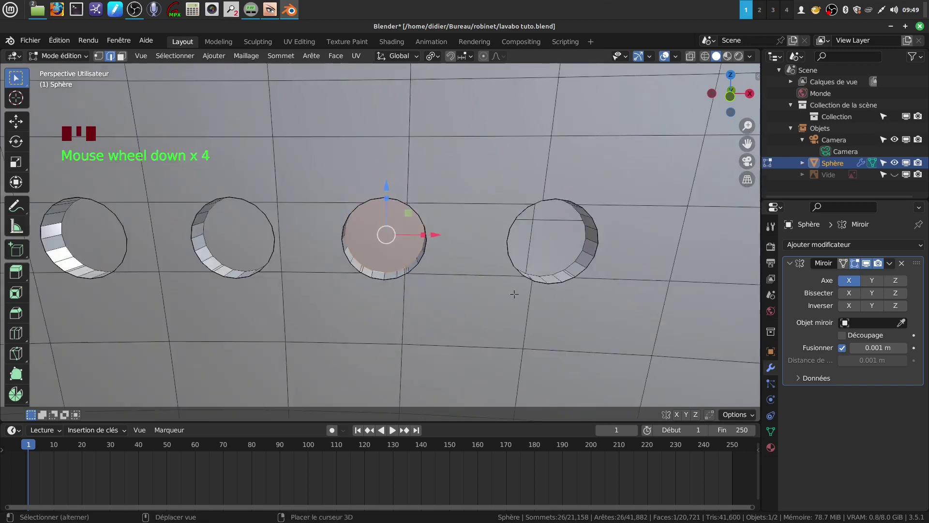
# Select the fourth hole's inner edge loop and close it with a face
pyautogui.keyDown('shift'); pyautogui.moveTo(446, 307); pyautogui.dragTo(307, 334, button='middle'); pyautogui.keyUp('shift')
pyautogui.scroll(5, 437, 378)
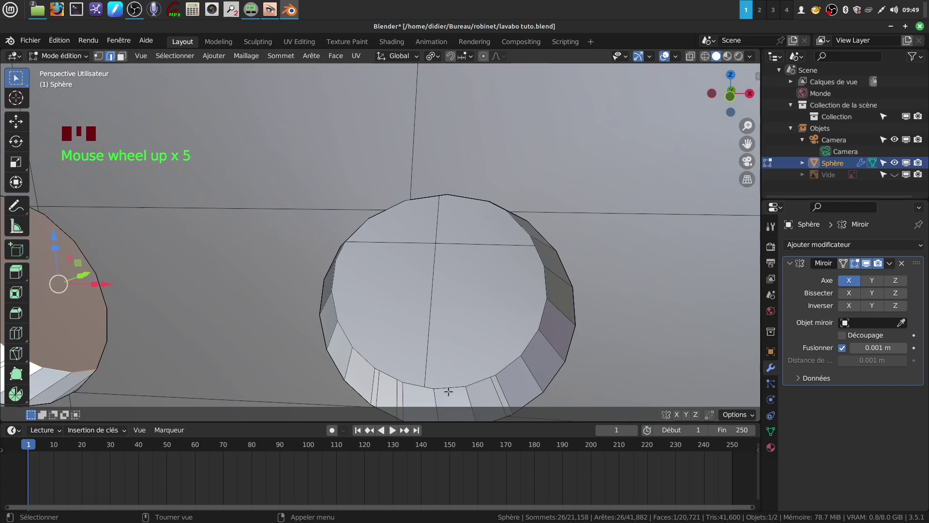
pyautogui.keyDown('alt'); pyautogui.click(451, 387); pyautogui.keyUp('alt')
pyautogui.moveTo(451, 387); pyautogui.dragTo(581, 312, button='middle')
pyautogui.scroll(-1, 424, 344)
pyautogui.press('f')
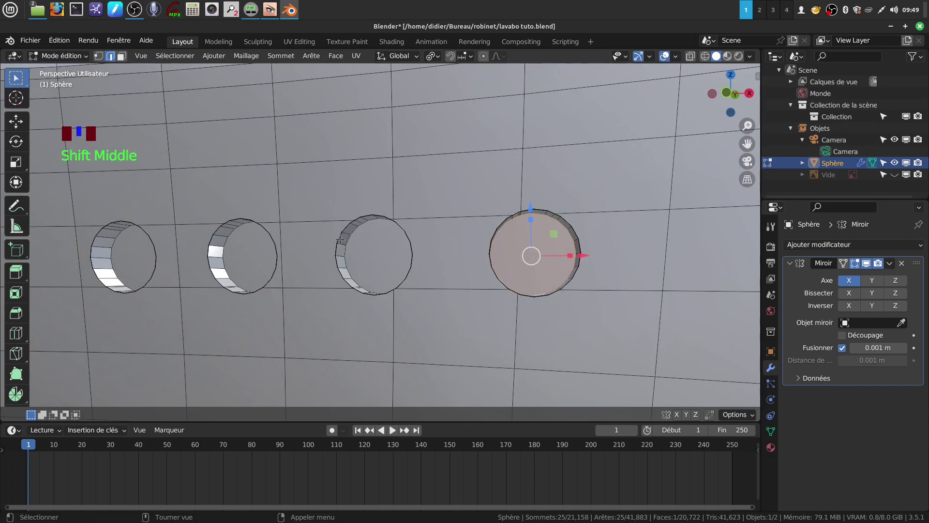
# Select the whole mesh and merge its vertices by distance at 0.0001 m
pyautogui.keyDown('shift'); pyautogui.moveTo(341, 240); pyautogui.dragTo(366, 233, button='middle'); pyautogui.keyUp('shift')
pyautogui.press('a')
pyautogui.press('a')
pyautogui.press('a')
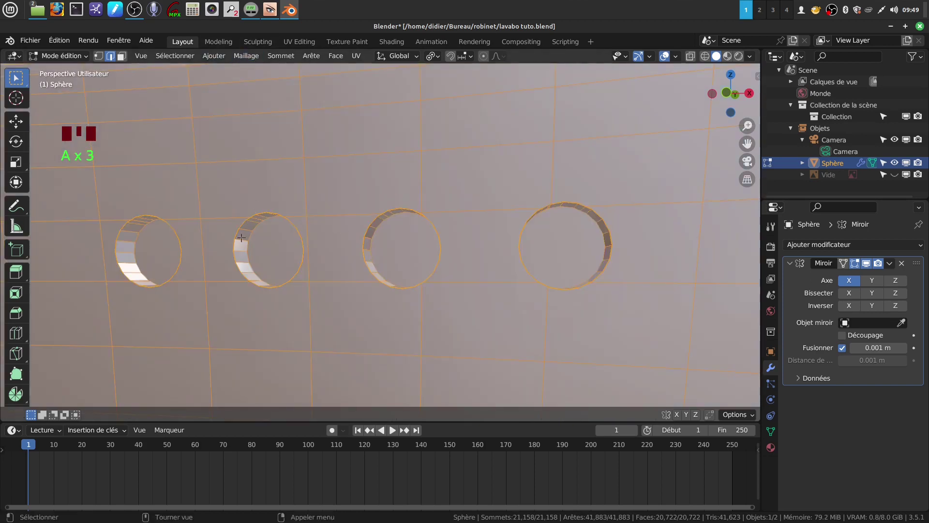
pyautogui.click(246, 55)
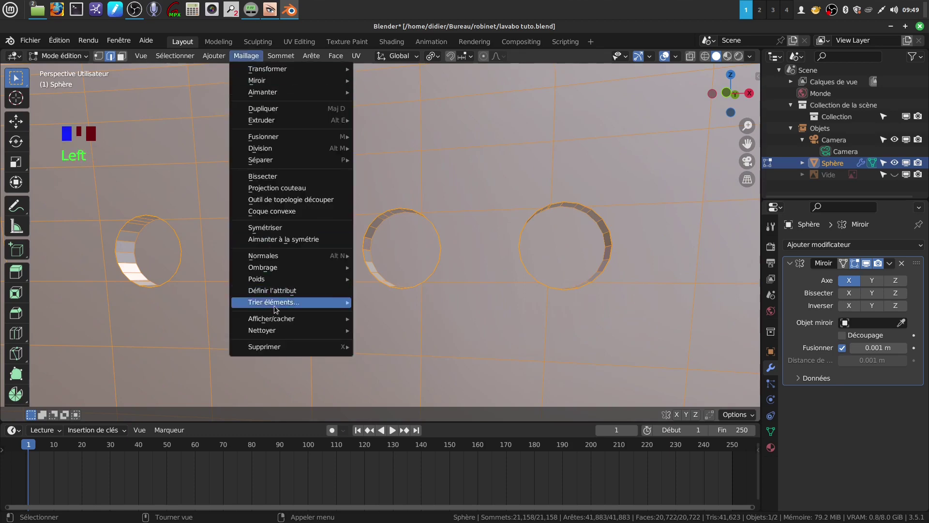
pyautogui.moveTo(269, 330)
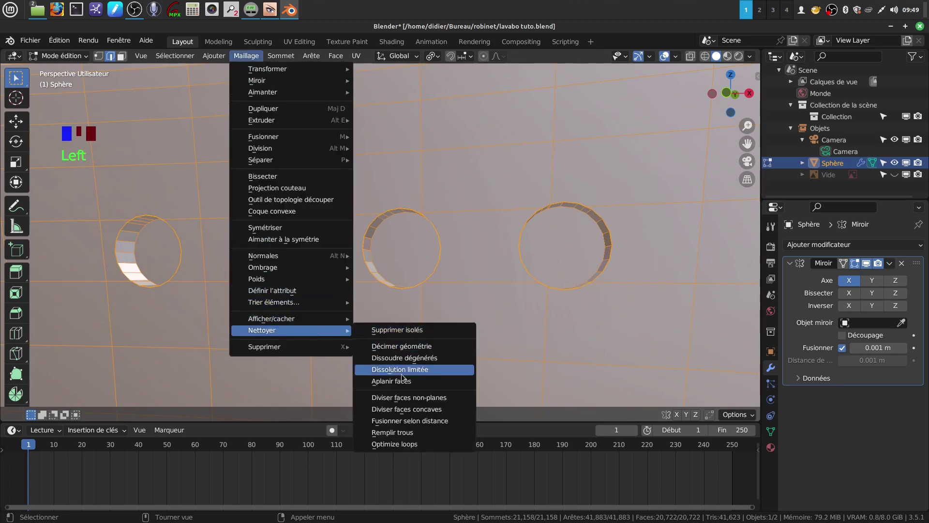
pyautogui.click(431, 422)
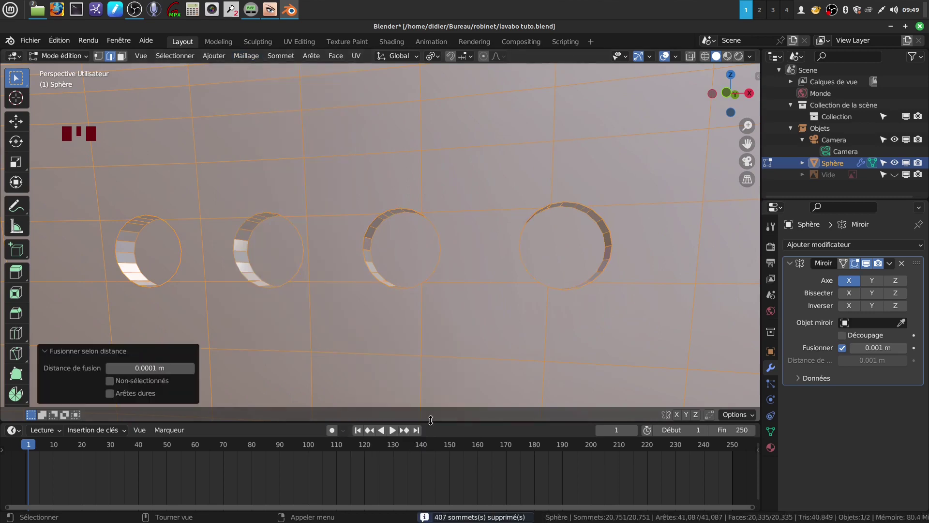
# In face mode, select the inner end faces of all four holes and bevel their edges 0.000641 m wide with 3 segments
pyautogui.keyDown('shift'); pyautogui.moveTo(347, 281); pyautogui.dragTo(391, 288, button='middle'); pyautogui.keyUp('shift')
pyautogui.scroll(3, 392, 288)
pyautogui.moveTo(353, 311); pyautogui.dragTo(358, 284, button='middle')
pyautogui.press('Tab')
pyautogui.scroll(-2, 335, 297)
pyautogui.press('Tab')
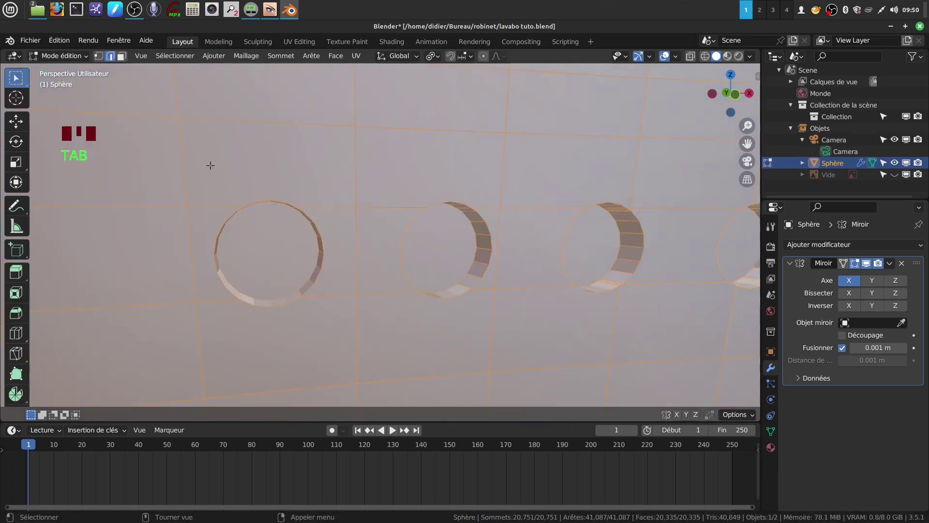
pyautogui.click(121, 56)
pyautogui.click(266, 270)
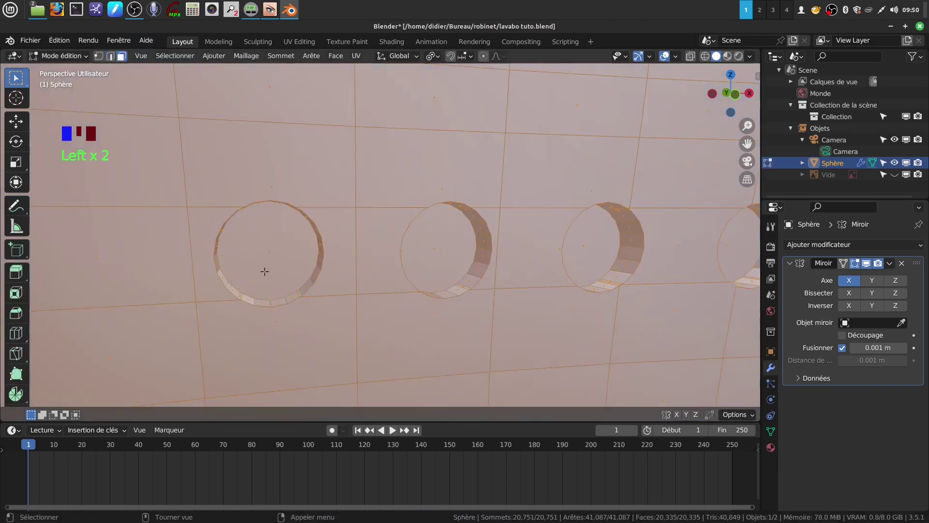
pyautogui.keyDown('shift'); pyautogui.click(468, 258); pyautogui.keyUp('shift')
pyautogui.keyDown('shift'); pyautogui.click(589, 250); pyautogui.keyUp('shift')
pyautogui.keyDown('shift'); pyautogui.moveTo(589, 250); pyautogui.dragTo(314, 282, button='middle'); pyautogui.keyUp('shift')
pyautogui.keyDown('shift'); pyautogui.click(463, 267); pyautogui.keyUp('shift')
pyautogui.scroll(4, 463, 267)
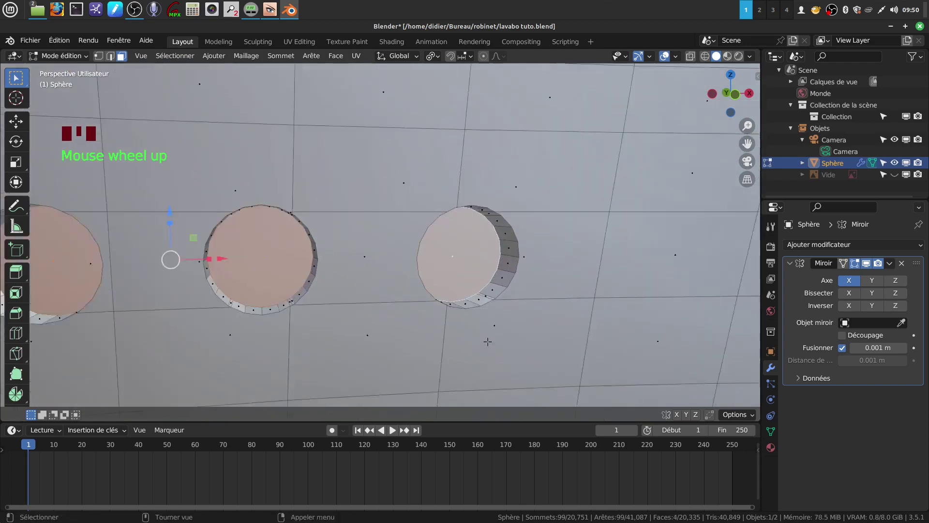
pyautogui.keyDown('shift'); pyautogui.moveTo(499, 295); pyautogui.dragTo(386, 301, button='middle'); pyautogui.keyUp('shift')
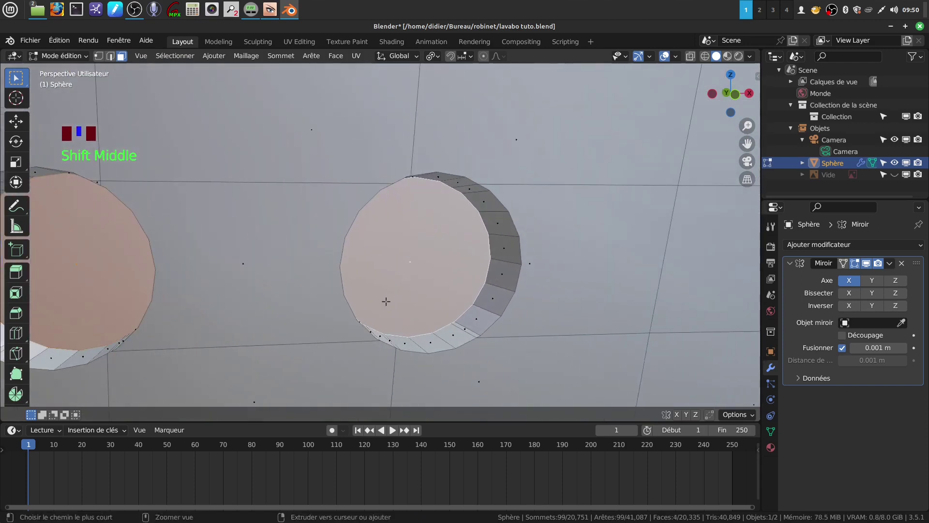
pyautogui.hotkey('ctrl', 'b')
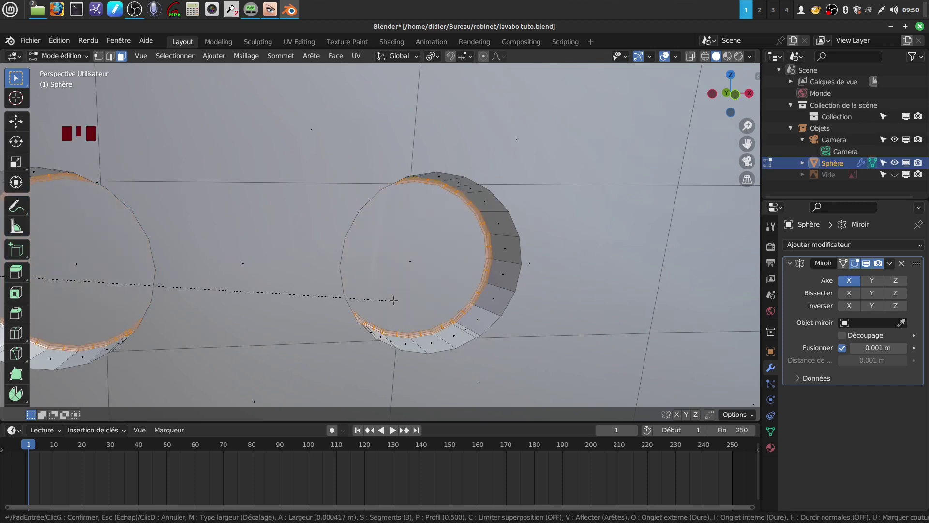
pyautogui.click(397, 298)
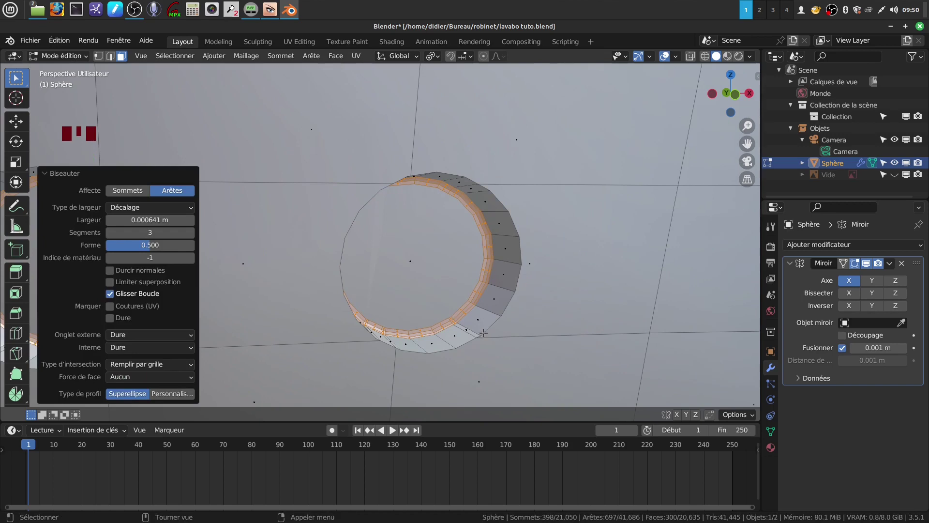
# Clear the selection and, in edge mode, select the complete outer rim of the fourth hole
pyautogui.keyDown('alt'); pyautogui.click(482, 330); pyautogui.keyUp('alt')
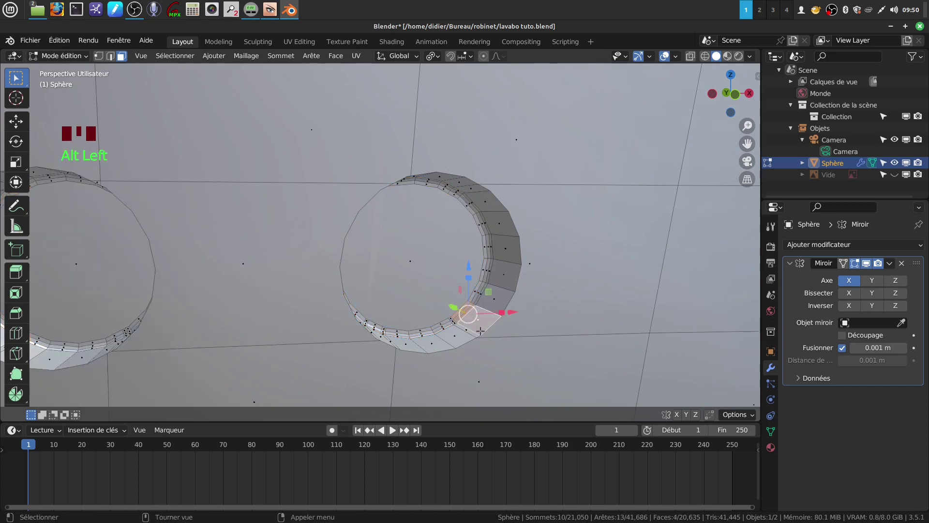
pyautogui.hotkey('alt', 'a')
pyautogui.click(112, 57)
pyautogui.keyDown('alt'); pyautogui.click(490, 328); pyautogui.keyUp('alt')
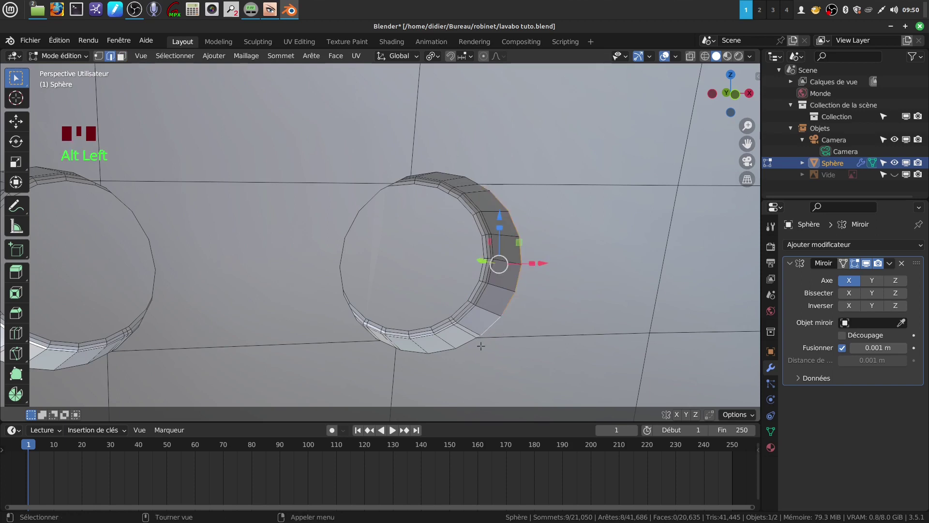
pyautogui.keyDown('alt'); pyautogui.keyDown('shift'); pyautogui.click(458, 353); pyautogui.keyUp('shift'); pyautogui.keyUp('alt')
pyautogui.keyDown('alt'); pyautogui.keyDown('shift'); pyautogui.click(354, 335); pyautogui.keyUp('shift'); pyautogui.keyUp('alt')
pyautogui.keyDown('alt'); pyautogui.keyDown('shift'); pyautogui.click(349, 321); pyautogui.keyUp('shift'); pyautogui.keyUp('alt')
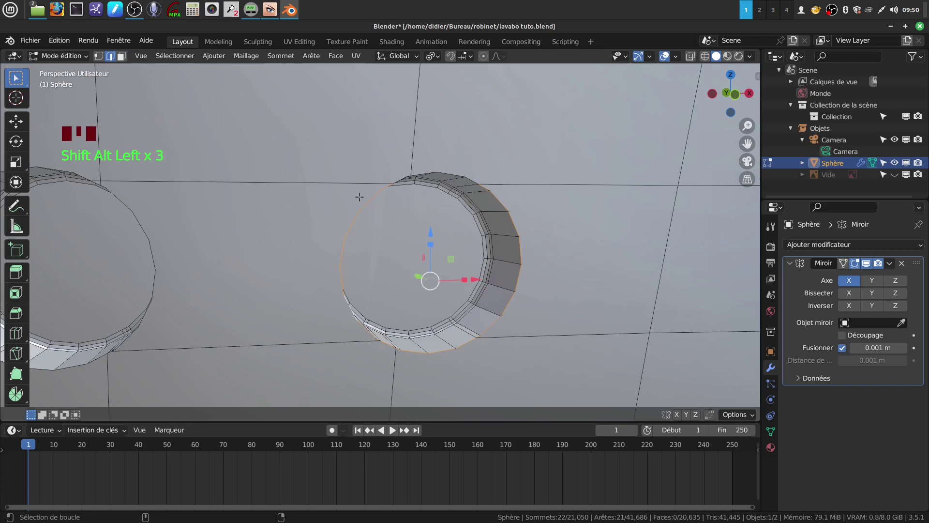
pyautogui.keyDown('alt'); pyautogui.keyDown('shift'); pyautogui.click(394, 174); pyautogui.keyUp('shift'); pyautogui.keyUp('alt')
pyautogui.keyDown('alt'); pyautogui.keyDown('shift'); pyautogui.click(443, 169); pyautogui.keyUp('shift'); pyautogui.keyUp('alt')
pyautogui.moveTo(443, 169); pyautogui.dragTo(411, 182, button='middle')
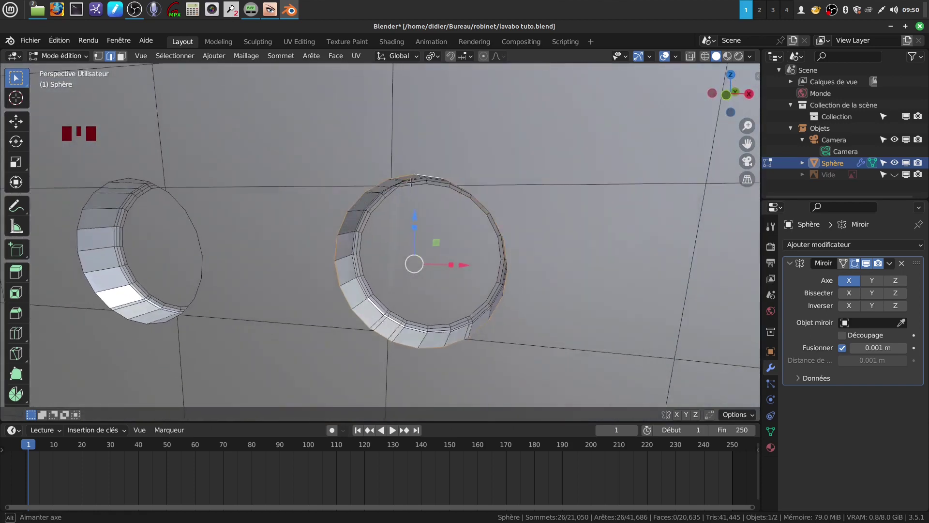
# Add the complete outer rim of the third hole to the edge selection
pyautogui.keyDown('shift'); pyautogui.moveTo(253, 210); pyautogui.dragTo(460, 240, button='middle'); pyautogui.keyUp('shift')
pyautogui.scroll(2, 280, 206)
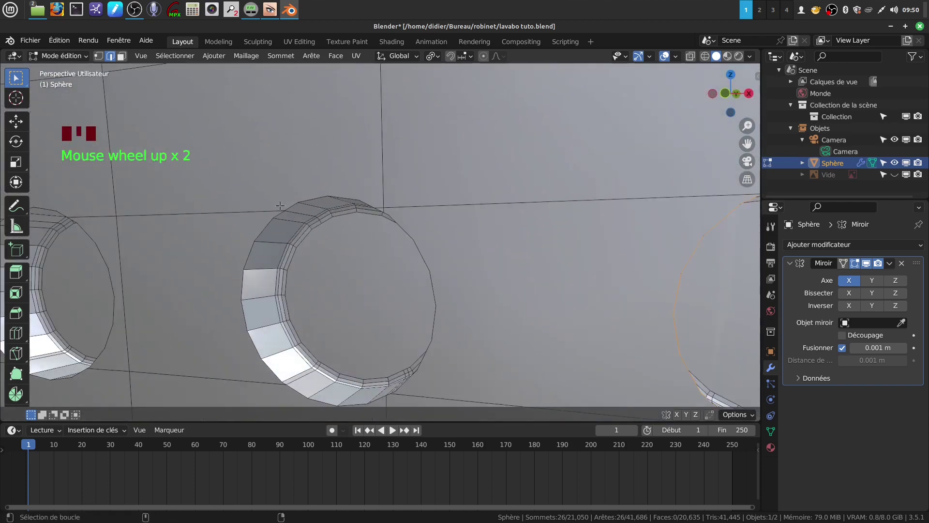
pyautogui.keyDown('alt'); pyautogui.keyDown('shift'); pyautogui.click(261, 224); pyautogui.keyUp('shift'); pyautogui.keyUp('alt')
pyautogui.keyDown('alt'); pyautogui.keyDown('shift'); pyautogui.click(287, 205); pyautogui.keyUp('shift'); pyautogui.keyUp('alt')
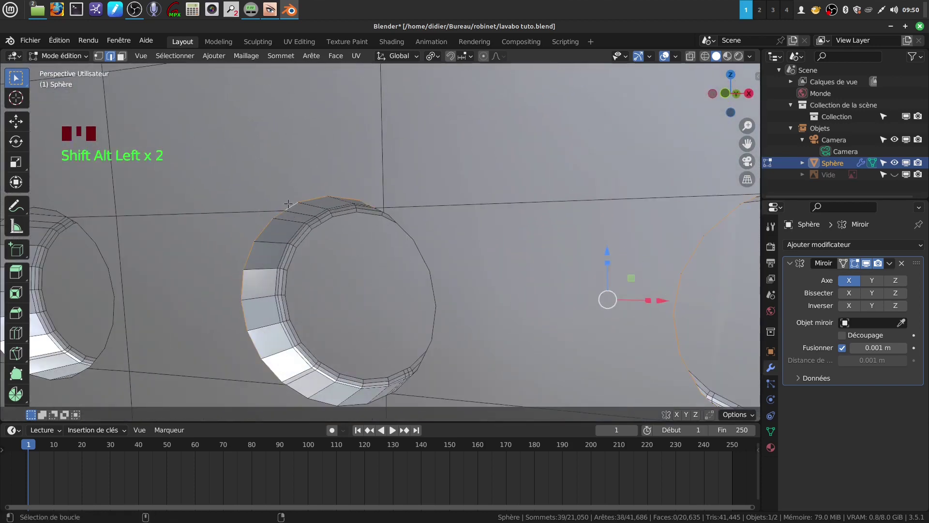
pyautogui.keyDown('alt'); pyautogui.keyDown('shift'); pyautogui.click(401, 236); pyautogui.keyUp('shift'); pyautogui.keyUp('alt')
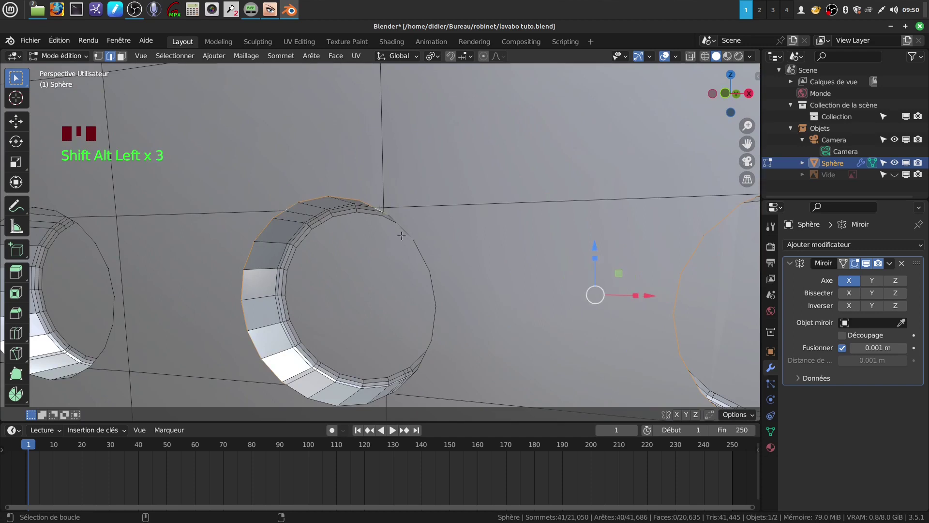
pyautogui.keyDown('alt'); pyautogui.keyDown('shift'); pyautogui.click(398, 224); pyautogui.keyUp('shift'); pyautogui.keyUp('alt')
pyautogui.keyDown('shift'); pyautogui.moveTo(387, 297); pyautogui.dragTo(383, 225, button='middle'); pyautogui.keyUp('shift')
pyautogui.keyDown('alt'); pyautogui.keyDown('shift'); pyautogui.click(400, 317); pyautogui.keyUp('shift'); pyautogui.keyUp('alt')
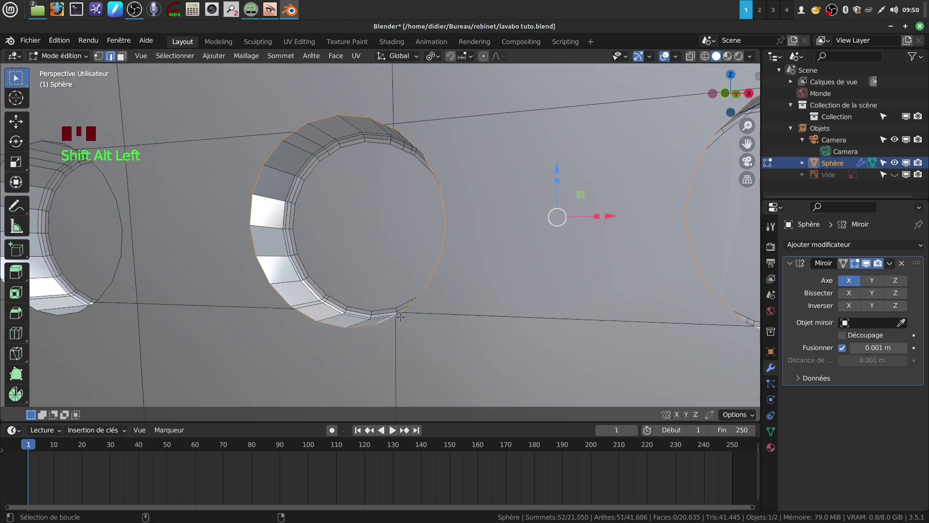
pyautogui.keyDown('alt'); pyautogui.keyDown('shift'); pyautogui.click(398, 314); pyautogui.keyUp('shift'); pyautogui.keyUp('alt')
# Add all rim edges around the second hole's front opening to the selection
pyautogui.keyDown('shift'); pyautogui.moveTo(272, 296); pyautogui.dragTo(339, 316, button='middle'); pyautogui.keyUp('shift')
pyautogui.scroll(-2, 420, 319)
pyautogui.scroll(3, 383, 308)
pyautogui.keyDown('alt'); pyautogui.keyDown('shift'); pyautogui.click(382, 323); pyautogui.keyUp('shift'); pyautogui.keyUp('alt')
pyautogui.keyDown('alt'); pyautogui.keyDown('shift'); pyautogui.click(303, 125); pyautogui.keyUp('shift'); pyautogui.keyUp('alt')
pyautogui.keyDown('alt'); pyautogui.keyDown('shift'); pyautogui.click(226, 141); pyautogui.keyUp('shift'); pyautogui.keyUp('alt')
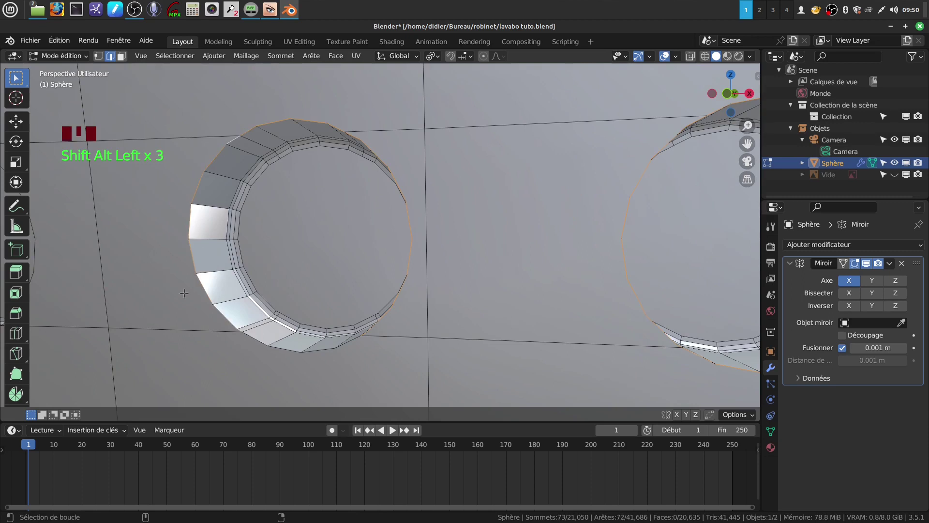
pyautogui.keyDown('alt'); pyautogui.keyDown('shift'); pyautogui.click(252, 336); pyautogui.keyUp('shift'); pyautogui.keyUp('alt')
# Extend the selection with the first hole's complete outer rim so that all four rims are selected
pyautogui.moveTo(349, 340); pyautogui.dragTo(481, 288, button='middle')
pyautogui.scroll(-2, 218, 250)
pyautogui.keyDown('alt'); pyautogui.keyDown('shift'); pyautogui.click(385, 306); pyautogui.keyUp('shift'); pyautogui.keyUp('alt')
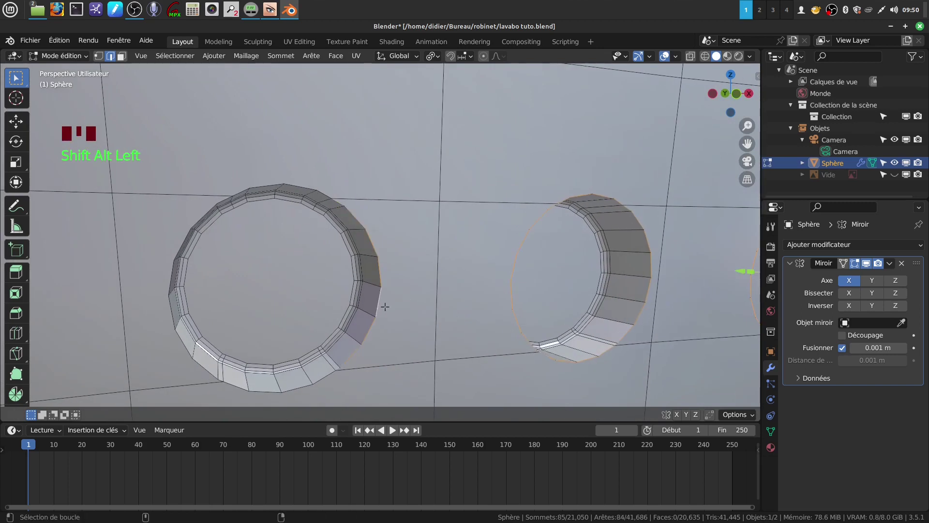
pyautogui.keyDown('alt'); pyautogui.keyDown('shift'); pyautogui.click(334, 193); pyautogui.keyUp('shift'); pyautogui.keyUp('alt')
pyautogui.keyDown('alt'); pyautogui.keyDown('shift'); pyautogui.click(196, 212); pyautogui.keyUp('shift'); pyautogui.keyUp('alt')
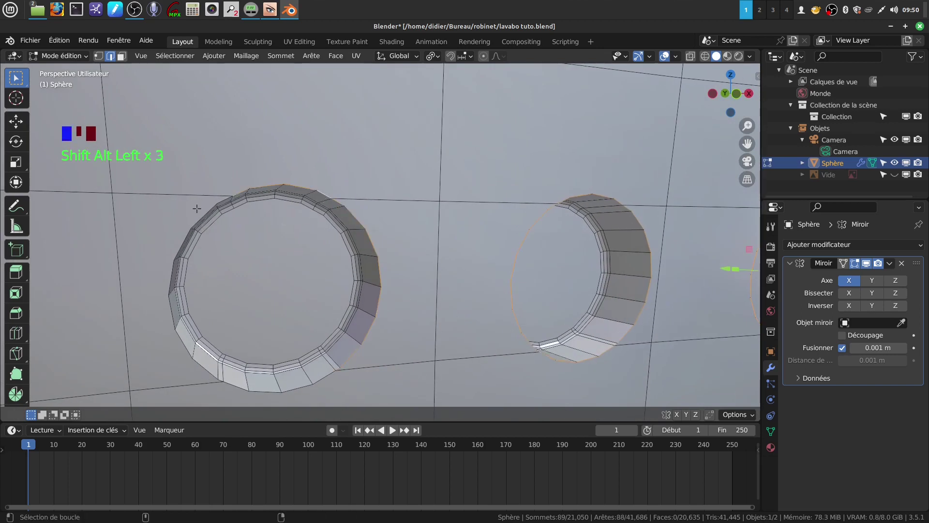
pyautogui.keyDown('alt'); pyautogui.keyDown('shift'); pyautogui.click(237, 390); pyautogui.keyUp('shift'); pyautogui.keyUp('alt')
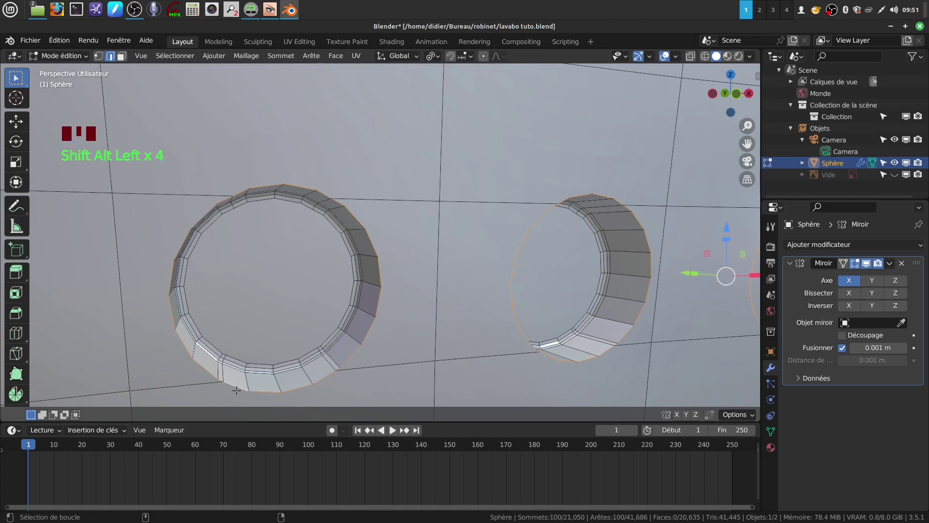
# Bevel the four selected outer rims about 0.00037 m wide with 3 segments
pyautogui.keyDown('shift'); pyautogui.moveTo(328, 371); pyautogui.dragTo(322, 292, button='middle'); pyautogui.keyUp('shift')
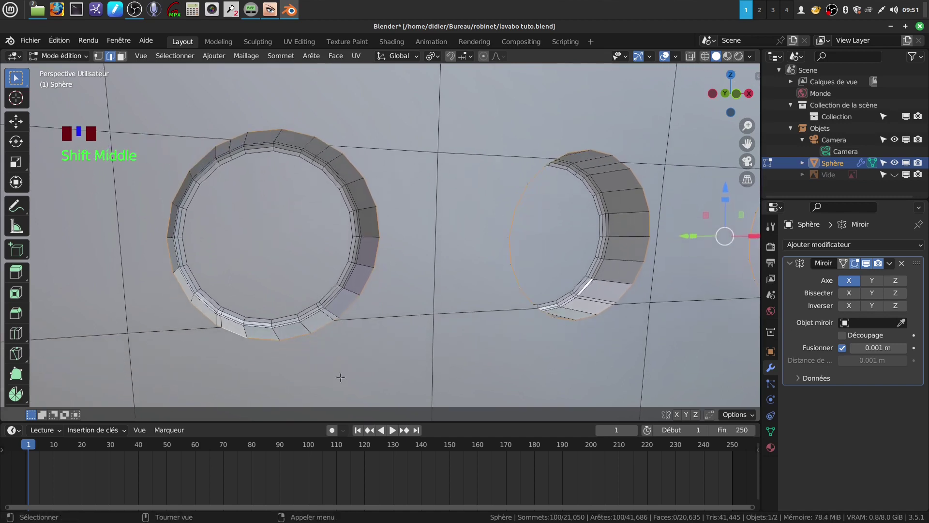
pyautogui.scroll(4, 340, 367)
pyautogui.keyDown('shift'); pyautogui.moveTo(341, 368); pyautogui.dragTo(371, 320, button='middle'); pyautogui.keyUp('shift')
pyautogui.scroll(-9, 368, 319)
pyautogui.scroll(3, 348, 311)
pyautogui.hotkey('ctrl', 'b')
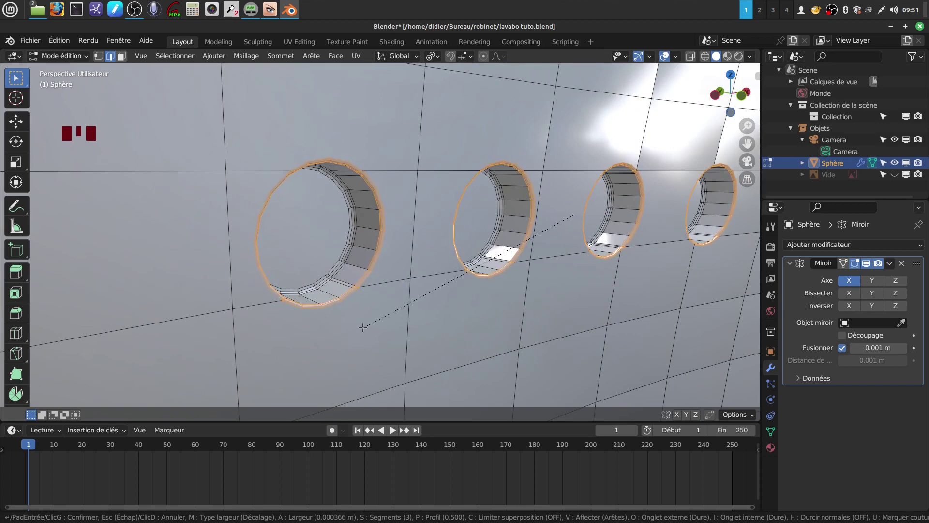
pyautogui.click(363, 328)
# Return to Object Mode, shade the washbasin auto smooth at 30° and check the overflow holes
pyautogui.scroll(-7, 406, 314)
pyautogui.moveTo(406, 279); pyautogui.dragTo(391, 284, button='middle')
pyautogui.press('Tab')
pyautogui.scroll(-5, 415, 292)
pyautogui.rightClick(476, 287)
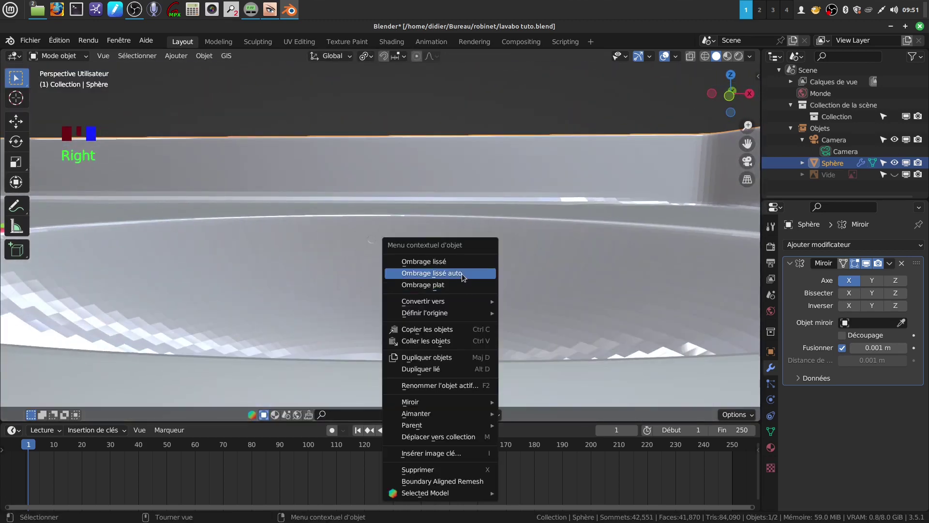
pyautogui.click(457, 274)
pyautogui.moveTo(466, 280); pyautogui.dragTo(349, 199, button='middle')
pyautogui.scroll(3, 430, 286)
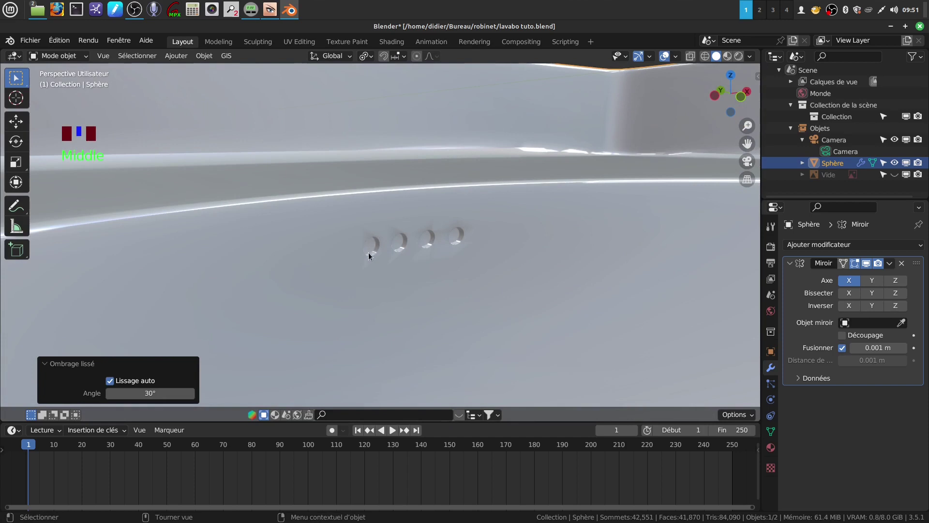
# View the complete double washbasin and apply its Mirror modifier
pyautogui.scroll(-8, 426, 262)
pyautogui.moveTo(431, 280); pyautogui.dragTo(373, 289, button='middle')
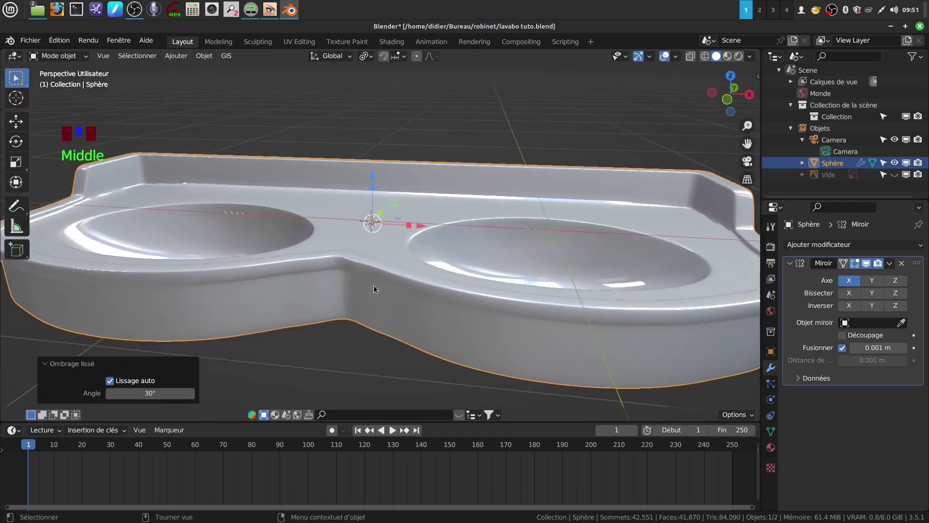
pyautogui.keyDown('shift'); pyautogui.moveTo(438, 298); pyautogui.dragTo(629, 289, button='middle'); pyautogui.keyUp('shift')
pyautogui.scroll(-3, 364, 272)
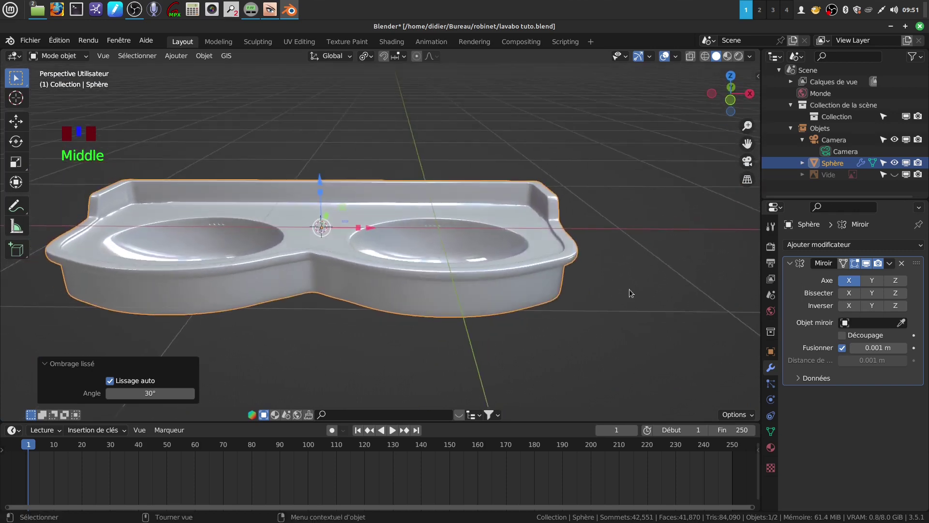
pyautogui.scroll(3, 468, 283)
pyautogui.moveTo(470, 281); pyautogui.dragTo(446, 274, button='middle')
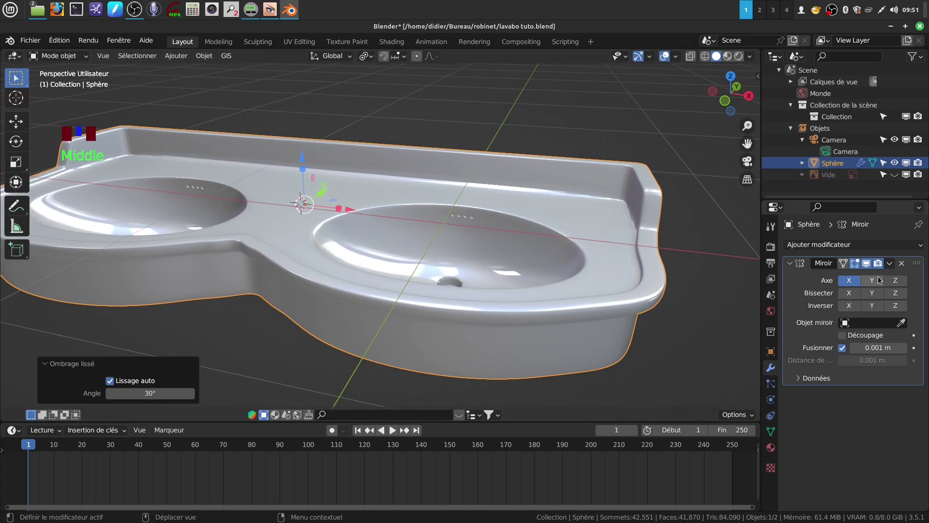
pyautogui.click(894, 269)
pyautogui.click(836, 279)
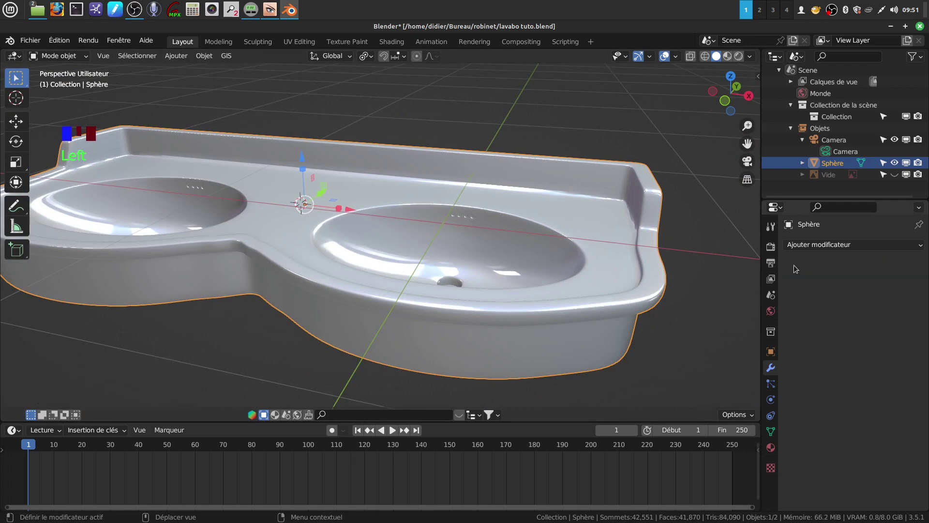
# Add a Weighted Normal modifier to the washbasin and set its weight to 100
pyautogui.scroll(3, 499, 219)
pyautogui.moveTo(498, 218); pyautogui.dragTo(453, 211, button='middle')
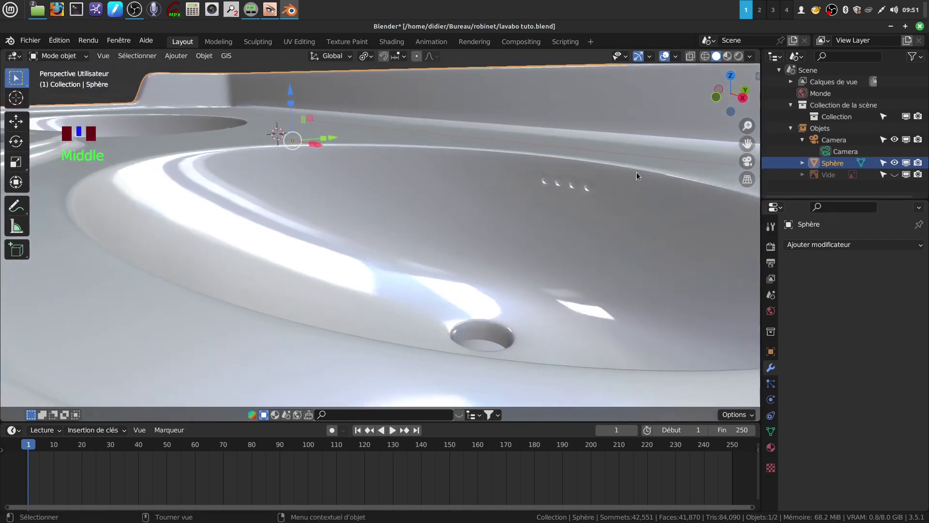
pyautogui.click(832, 245)
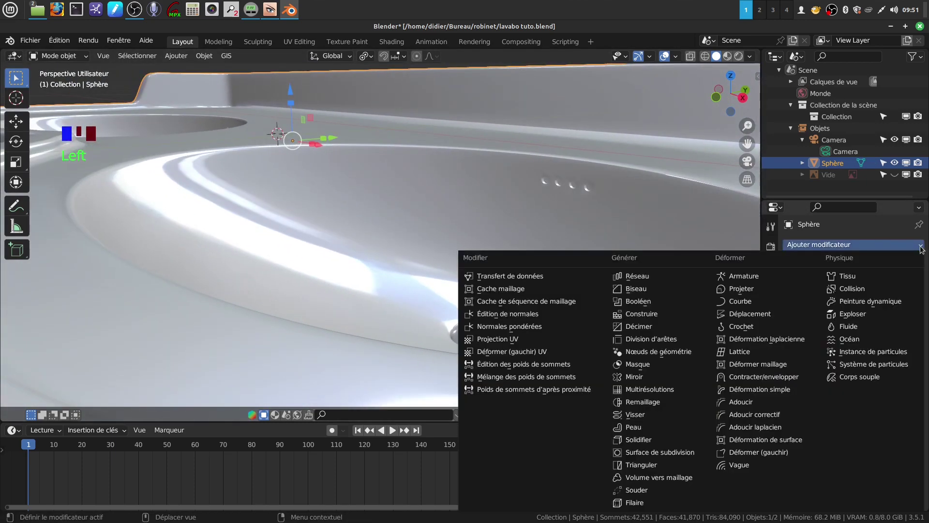
pyautogui.click(535, 328)
pyautogui.moveTo(589, 242); pyautogui.dragTo(809, 297, button='middle')
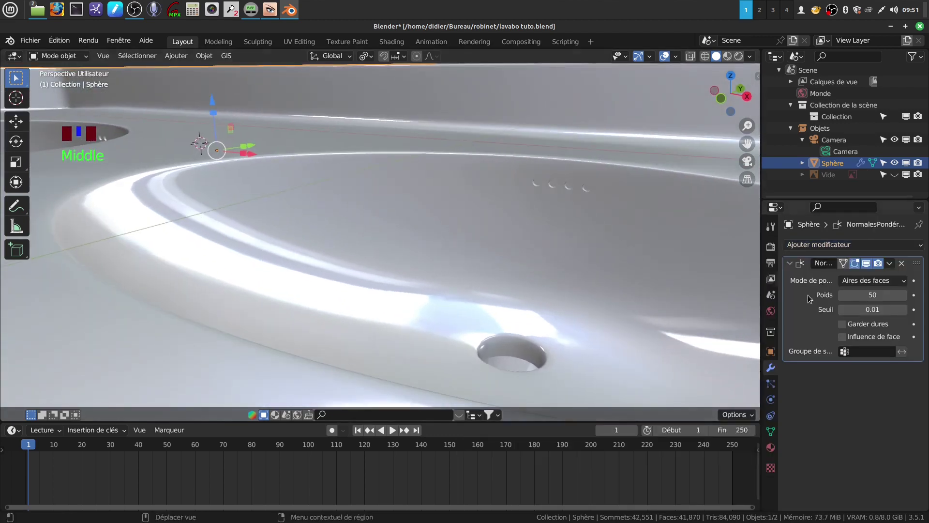
pyautogui.moveTo(871, 295); pyautogui.dragTo(896, 294)
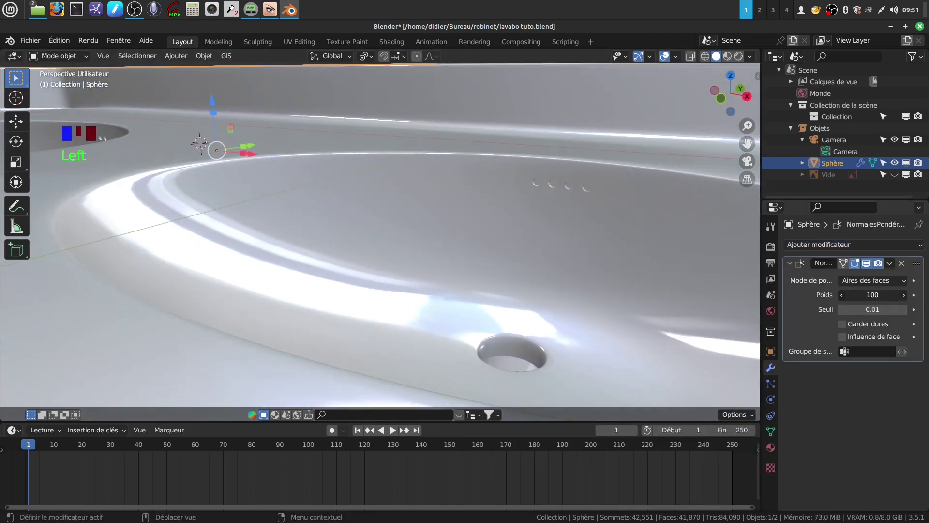
# Deselect the washbasin, check its shading from several angles and save the file
pyautogui.moveTo(561, 233)
pyautogui.mouseDown(button='middle')
pyautogui.moveTo(536, 224)
pyautogui.moveTo(536, 239)
pyautogui.moveTo(562, 239)
pyautogui.mouseUp(button='middle')
pyautogui.scroll(-5, 561, 239)
pyautogui.click(622, 291)
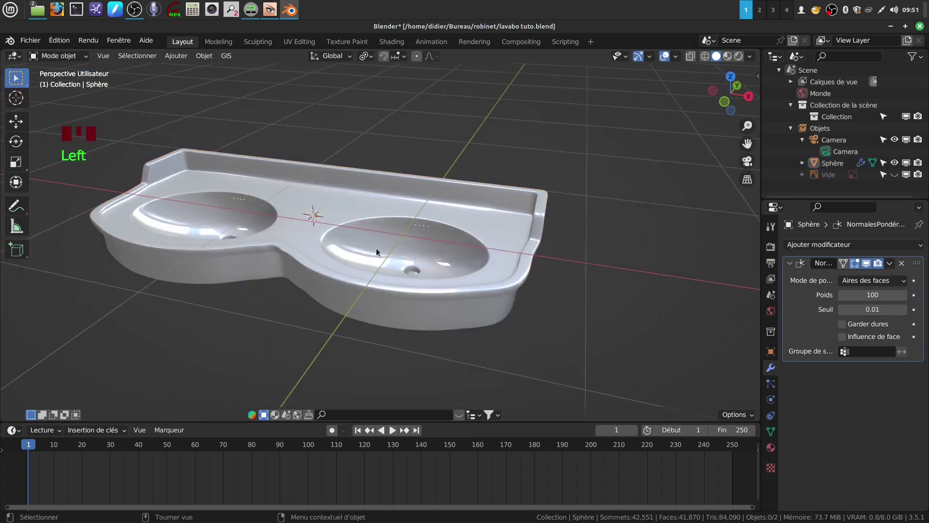
pyautogui.moveTo(376, 248); pyautogui.dragTo(467, 259, button='middle')
pyautogui.keyDown('shift'); pyautogui.moveTo(409, 272); pyautogui.dragTo(466, 256, button='middle'); pyautogui.keyUp('shift')
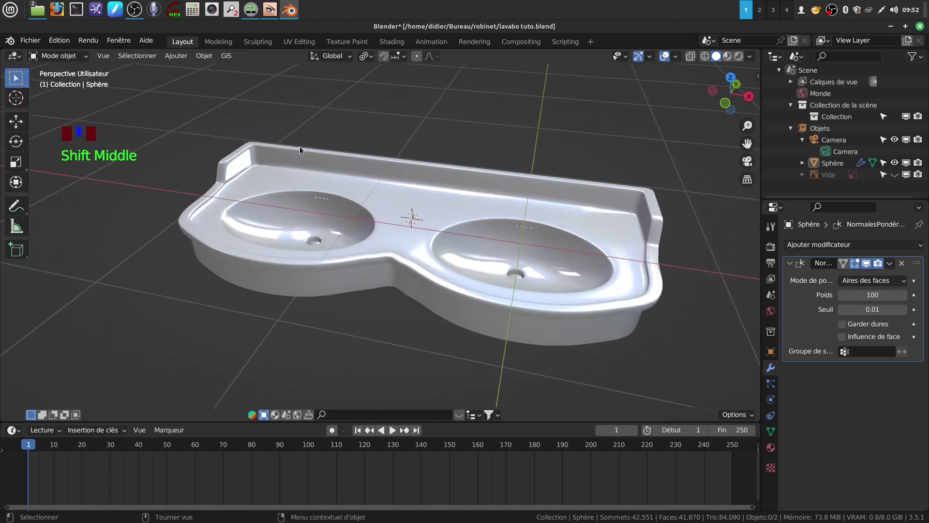
pyautogui.moveTo(301, 146); pyautogui.dragTo(296, 144, button='middle')
pyautogui.click(30, 41)
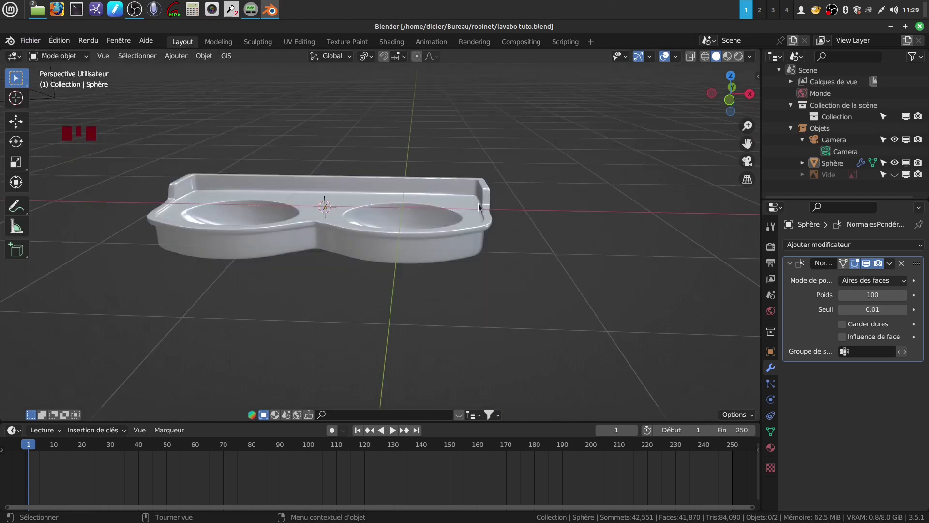
# Delete the hidden reference image empty and hide the washbasin object
pyautogui.moveTo(483, 233); pyautogui.dragTo(456, 239, button='middle')
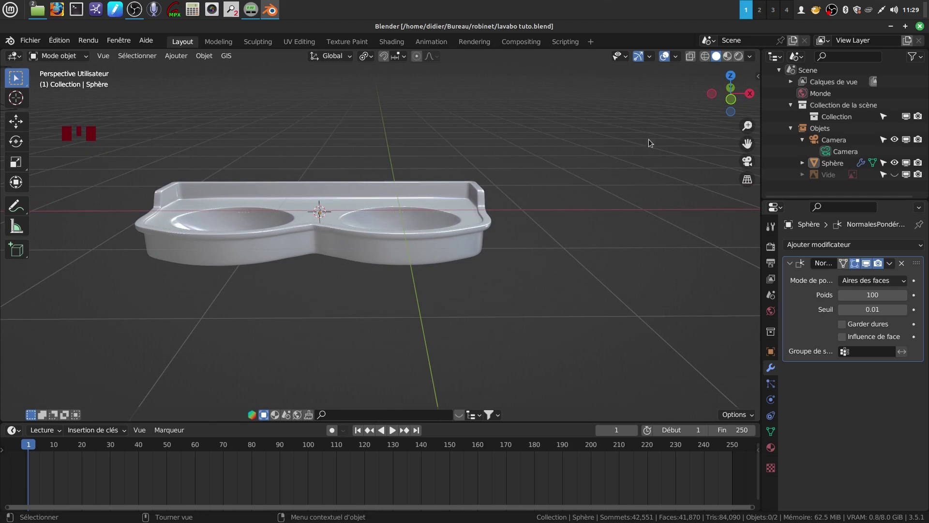
pyautogui.click(848, 177)
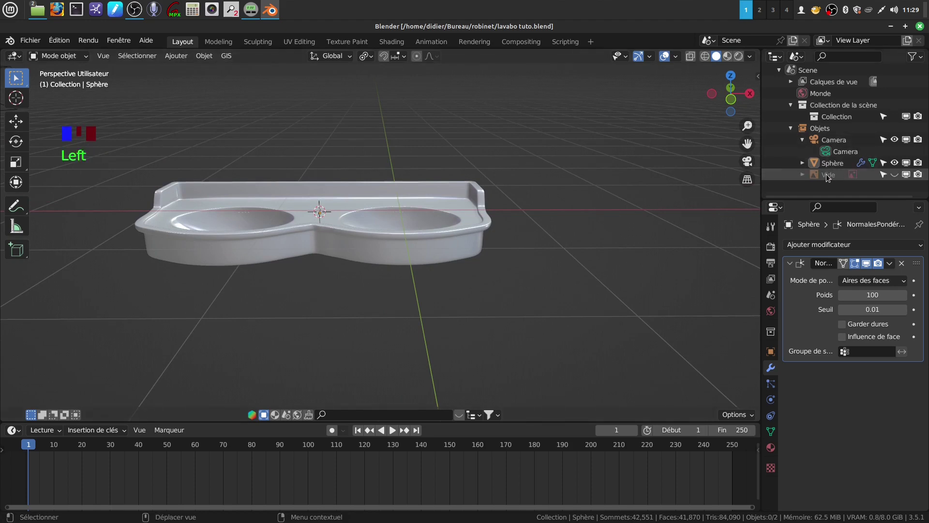
pyautogui.rightClick(847, 176)
pyautogui.click(763, 202)
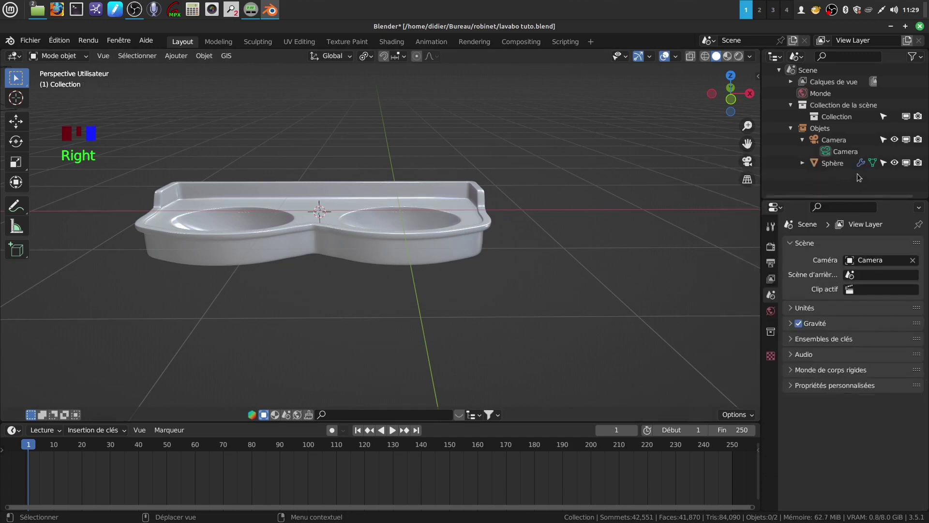
pyautogui.click(895, 163)
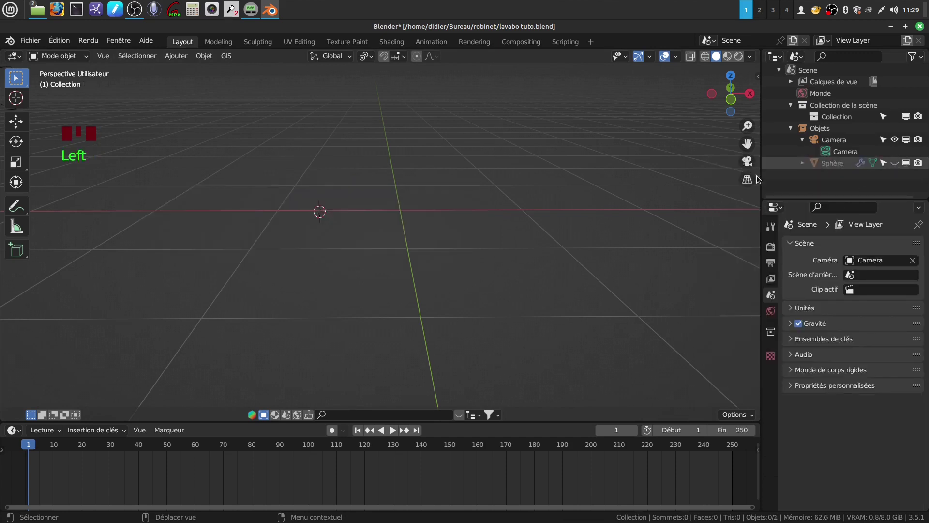
# In front view, load PLAN lavabo-console.jpg from the lavabo Solen folder as a reference image aligned to the view
pyautogui.press('KP_1')
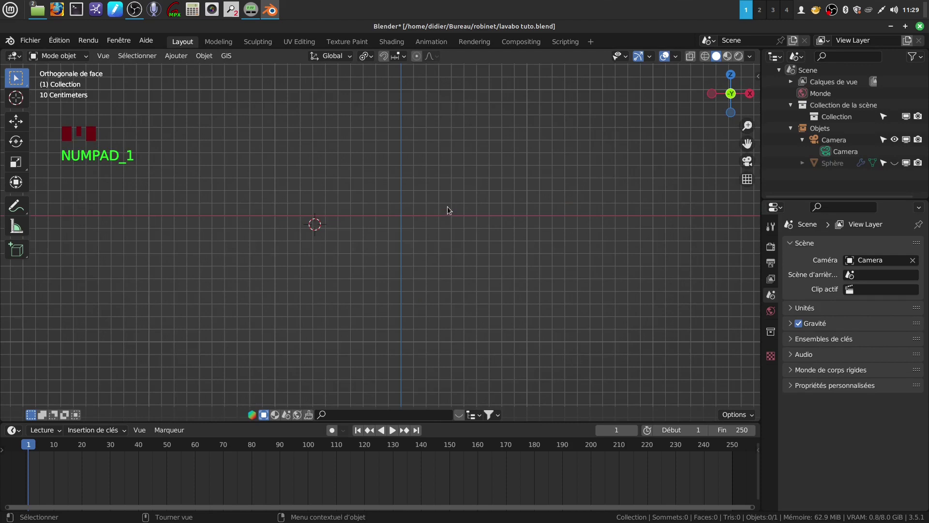
pyautogui.click(176, 58)
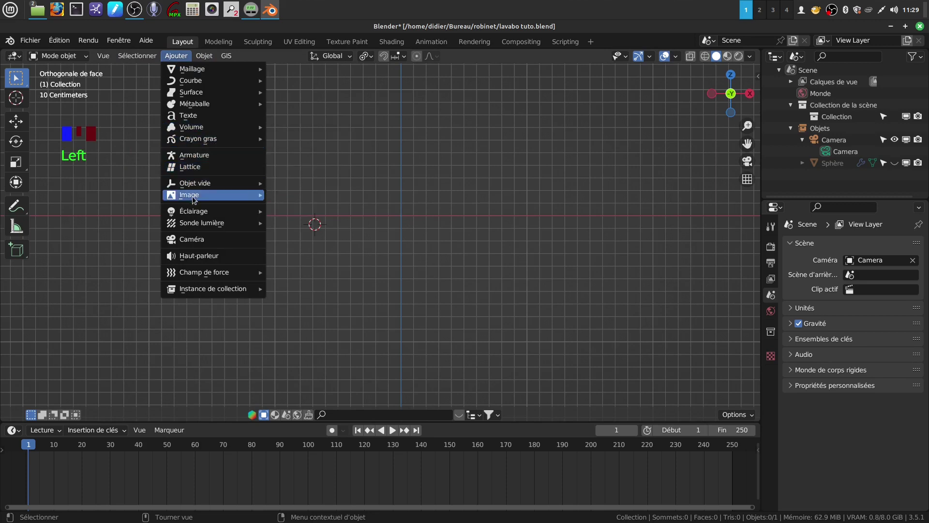
pyautogui.moveTo(218, 195)
pyautogui.click(299, 195)
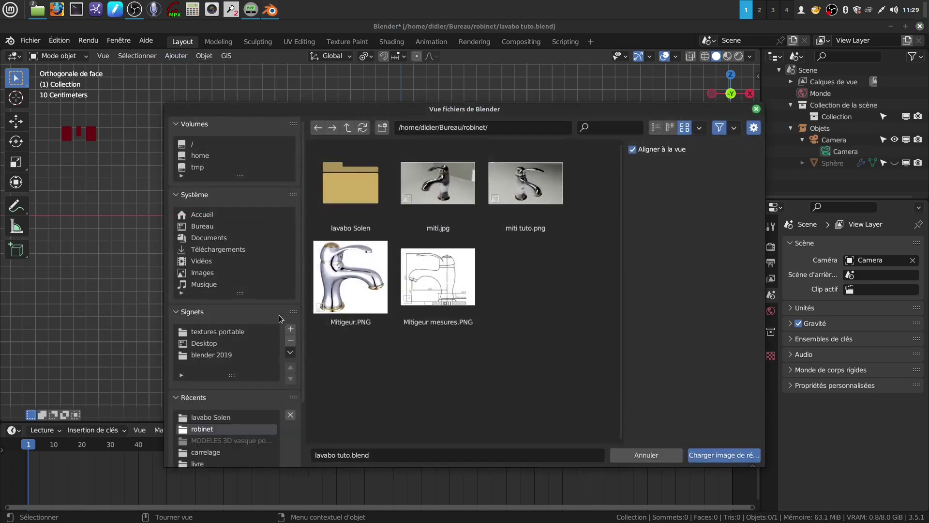
pyautogui.click(354, 189)
pyautogui.click(431, 201)
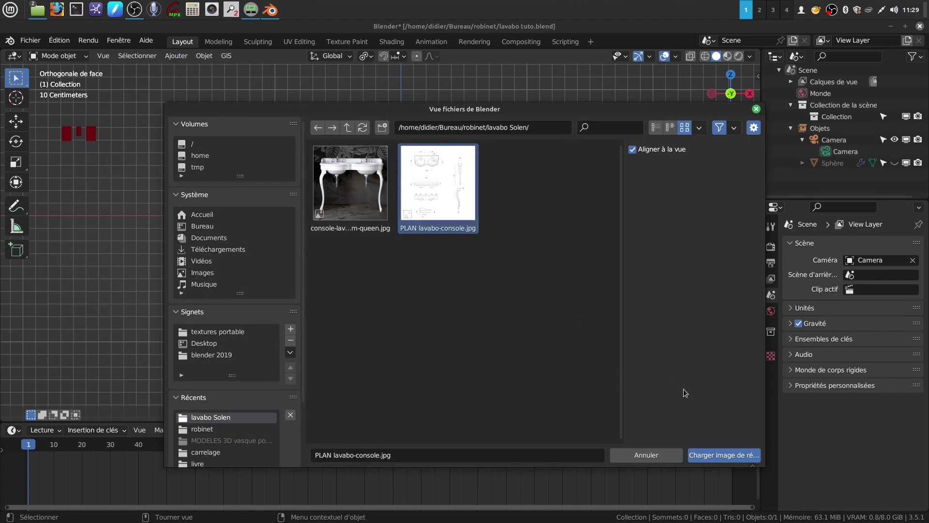
pyautogui.click(702, 454)
# Scale the reference plan up uniformly by about 1.495
pyautogui.scroll(-4, 510, 207)
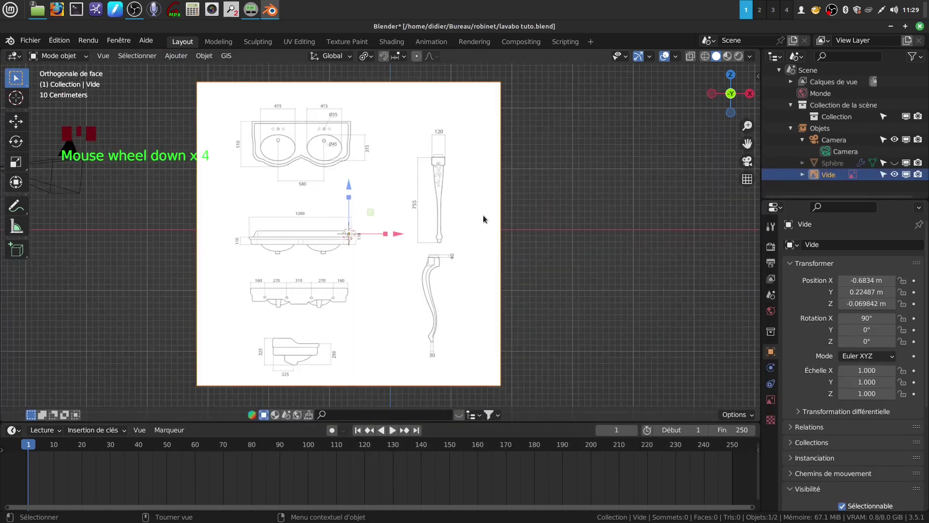
pyautogui.press('s')
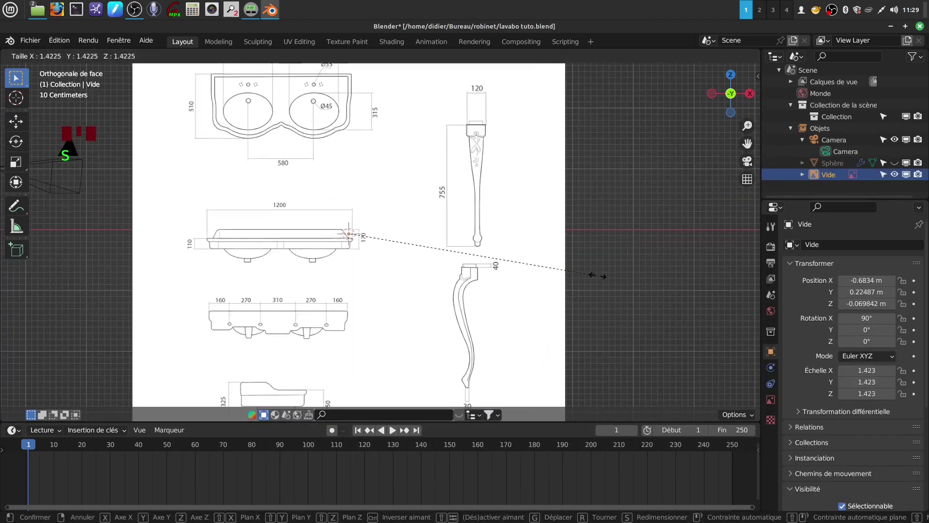
pyautogui.click(586, 266)
# Move the reference plan to about X -2.9075 m and Z 0.002 m, centring the front-view leg's foot ball on the 3D cursor
pyautogui.scroll(-3, 511, 245)
pyautogui.moveTo(457, 269)
pyautogui.keyDown('shift'); pyautogui.mouseDown(button='middle')
pyautogui.moveTo(449, 294)
pyautogui.moveTo(448, 280)
pyautogui.mouseUp(button='middle'); pyautogui.keyUp('shift')
pyautogui.scroll(1, 448, 257)
pyautogui.keyDown('shift'); pyautogui.moveTo(449, 221); pyautogui.dragTo(447, 183, button='middle'); pyautogui.keyUp('shift')
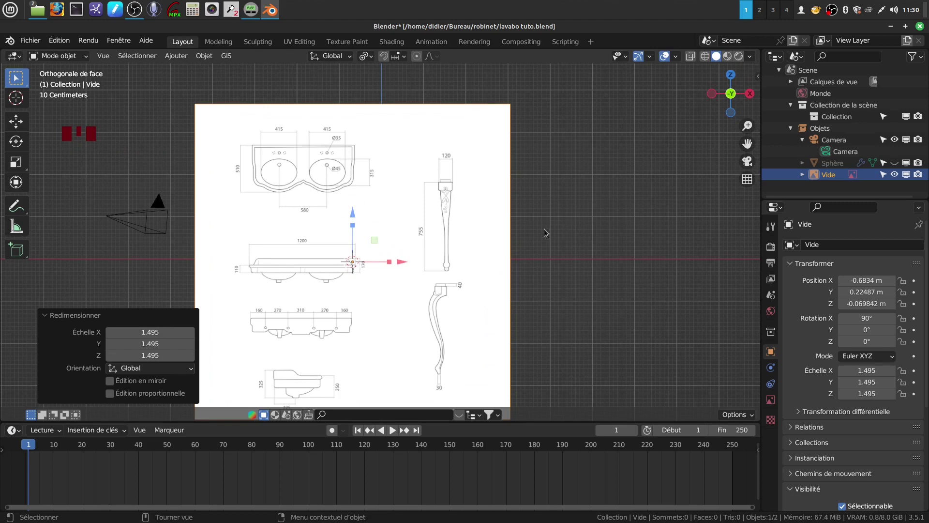
pyautogui.scroll(2, 503, 259)
pyautogui.keyDown('shift'); pyautogui.moveTo(504, 259); pyautogui.dragTo(530, 229, button='middle'); pyautogui.keyUp('shift')
pyautogui.scroll(-2, 530, 229)
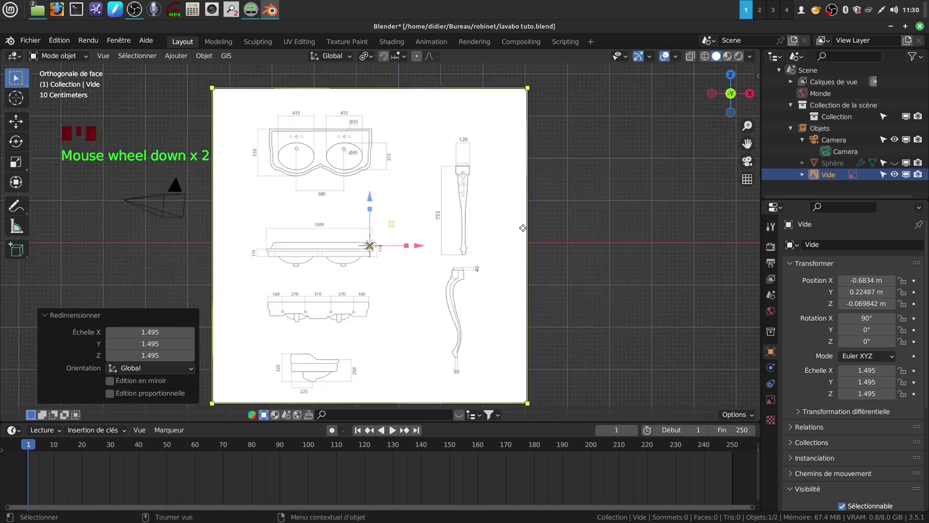
pyautogui.moveTo(415, 248); pyautogui.dragTo(325, 228)
pyautogui.scroll(3, 423, 284)
pyautogui.moveTo(423, 284)
pyautogui.keyDown('shift'); pyautogui.mouseDown(button='middle')
pyautogui.moveTo(407, 232)
pyautogui.moveTo(394, 258)
pyautogui.mouseUp(button='middle'); pyautogui.keyUp('shift')
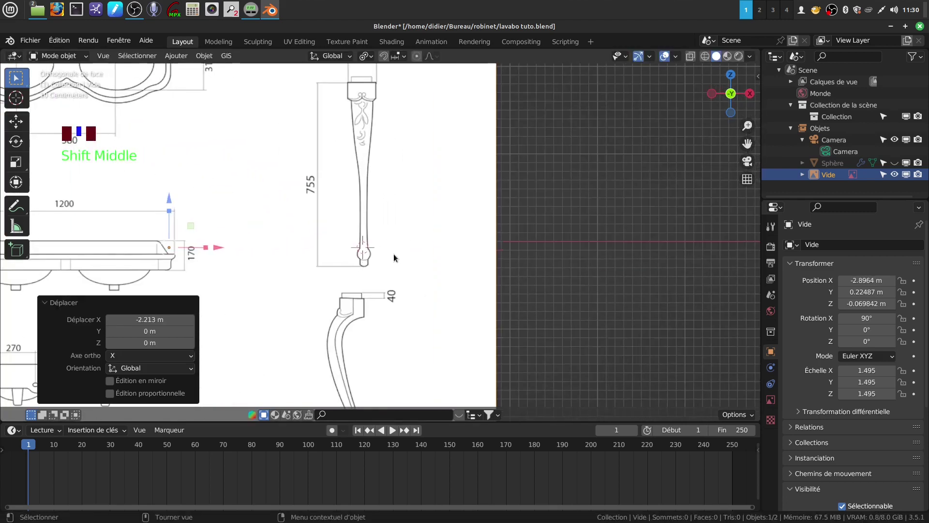
pyautogui.moveTo(216, 248); pyautogui.dragTo(214, 248)
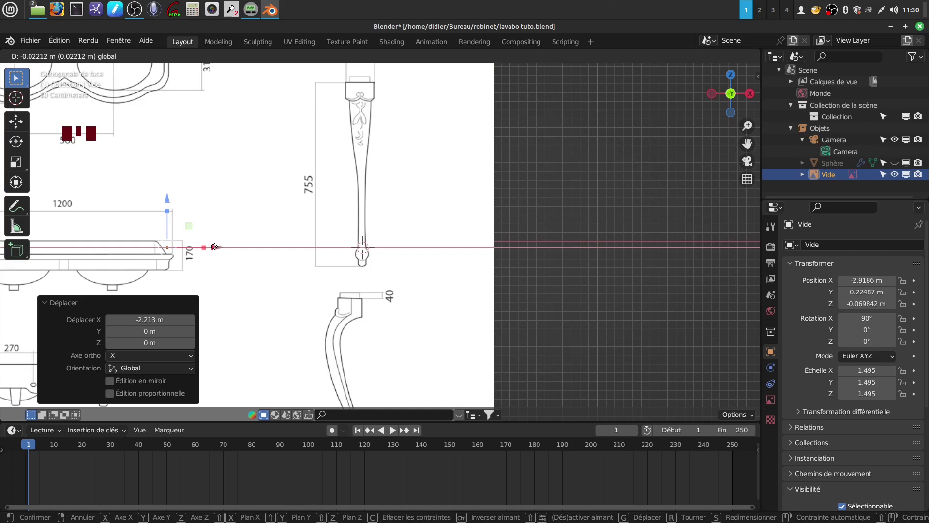
pyautogui.moveTo(168, 198); pyautogui.dragTo(171, 193)
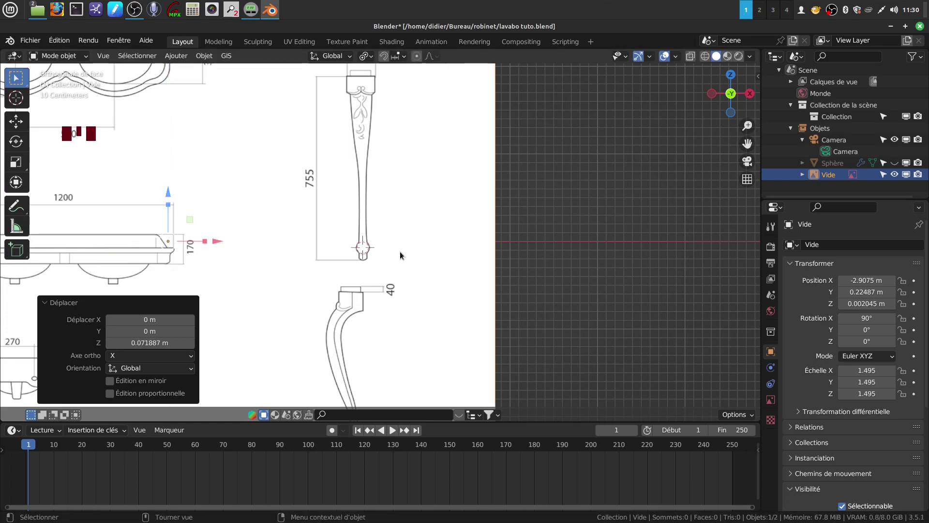
# Add a UV sphere at the 3D cursor, over the foot ball of the front-view leg
pyautogui.scroll(-2, 401, 255)
pyautogui.scroll(-3, 400, 250)
pyautogui.keyDown('shift'); pyautogui.middleClick(400, 251); pyautogui.keyUp('shift')
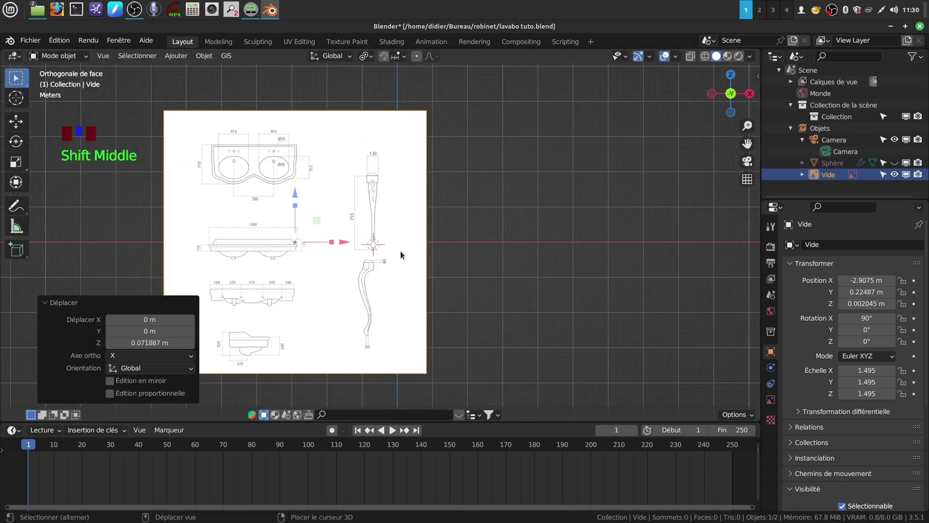
pyautogui.scroll(5, 402, 257)
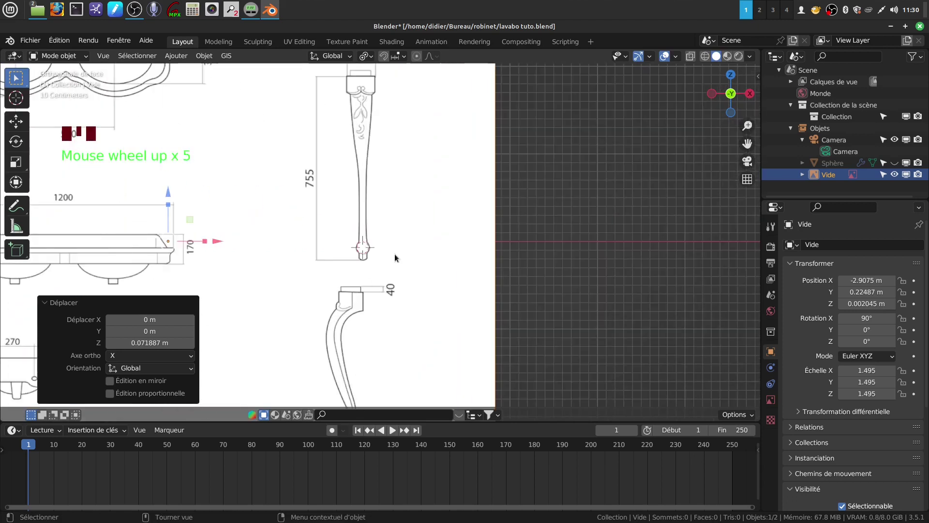
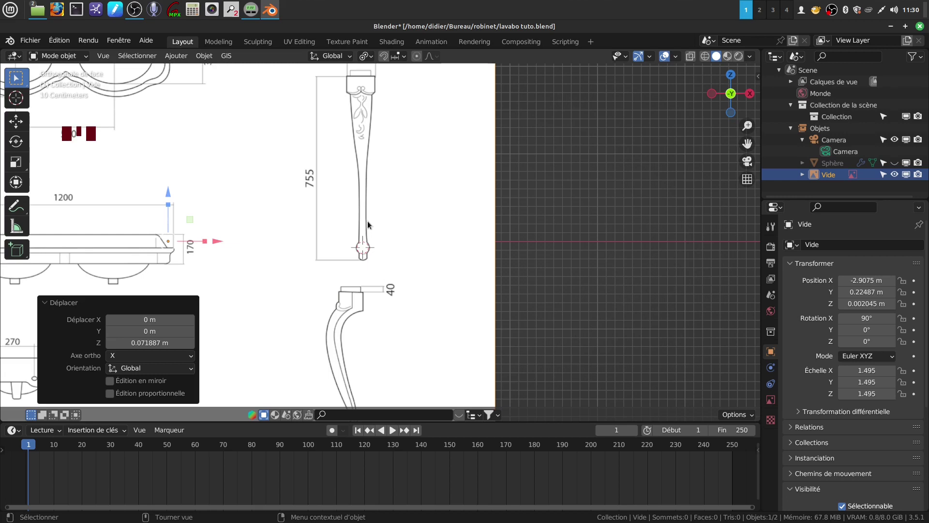
pyautogui.click(180, 57)
pyautogui.moveTo(195, 71)
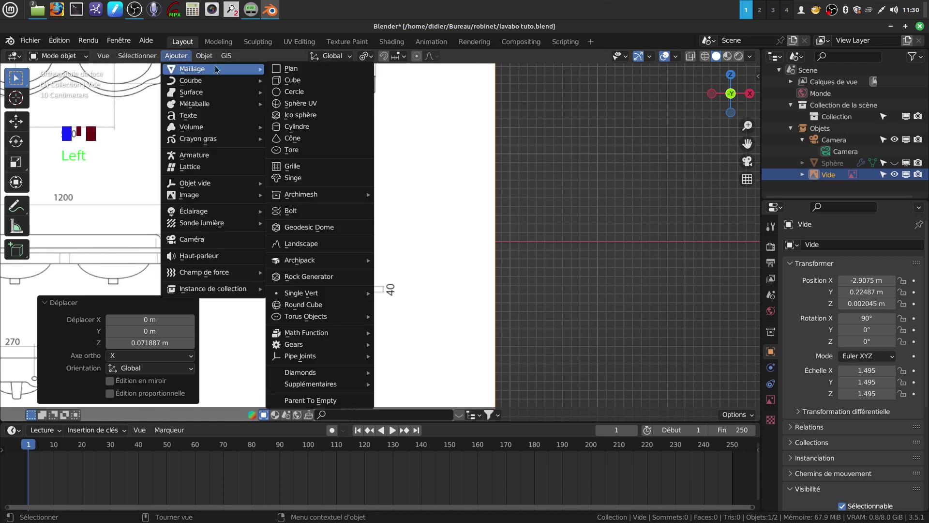
pyautogui.click(306, 103)
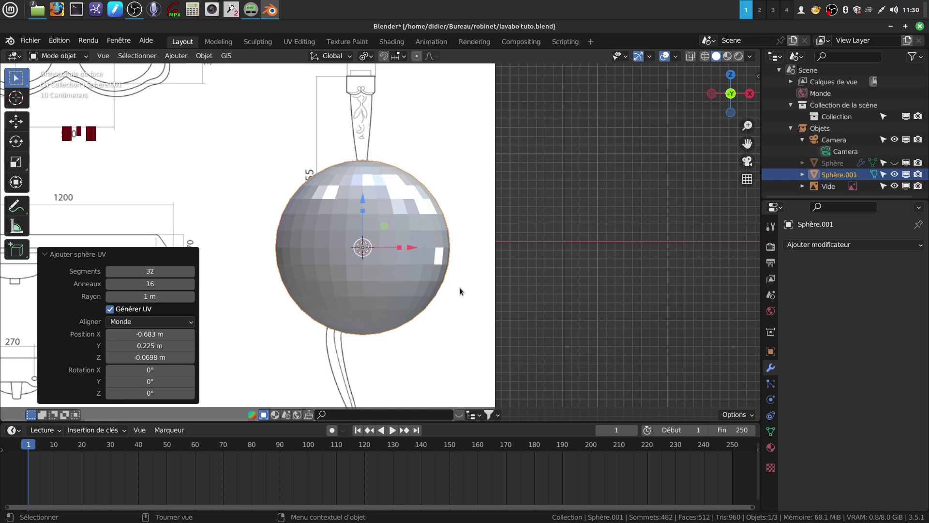
# In Edit Mode, scale the sphere by about 0.125 and again by 0.675 to match the leg's foot ball
pyautogui.press('Tab')
pyautogui.press('s')
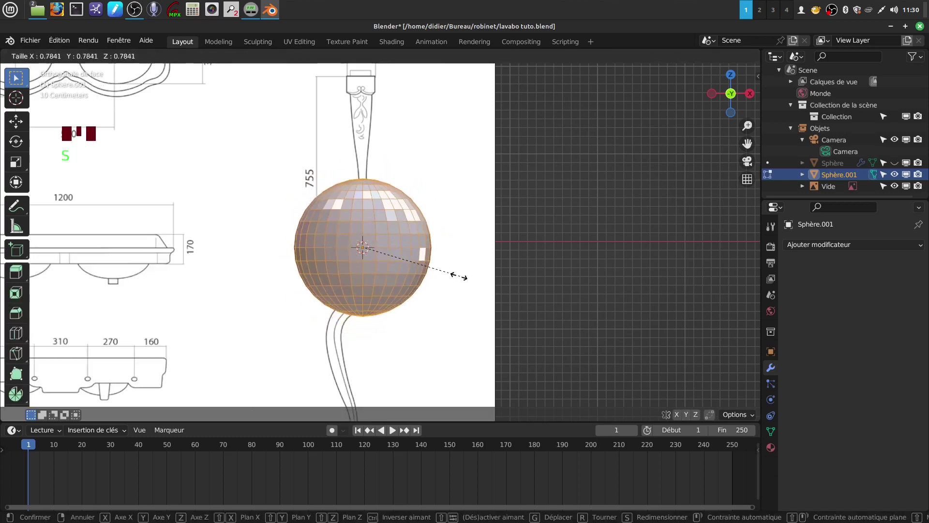
pyautogui.click(376, 256)
pyautogui.scroll(6, 376, 256)
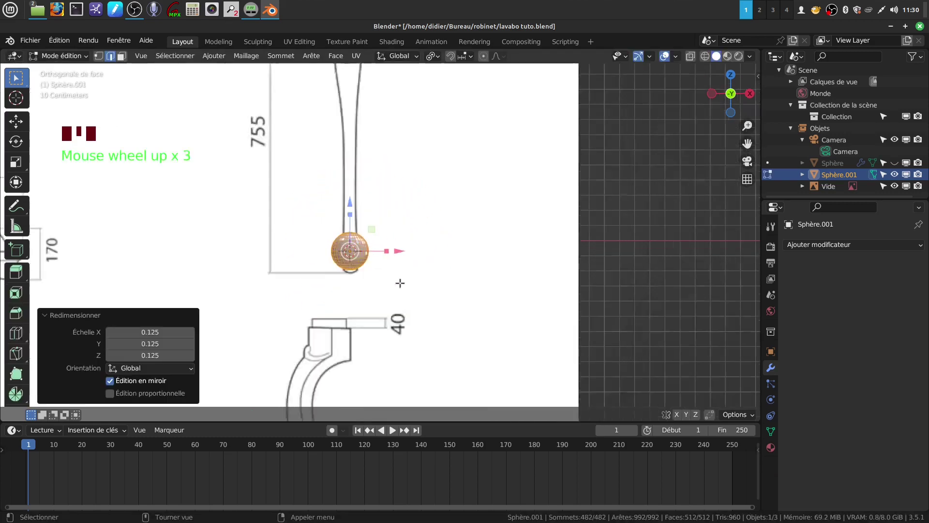
pyautogui.press('s')
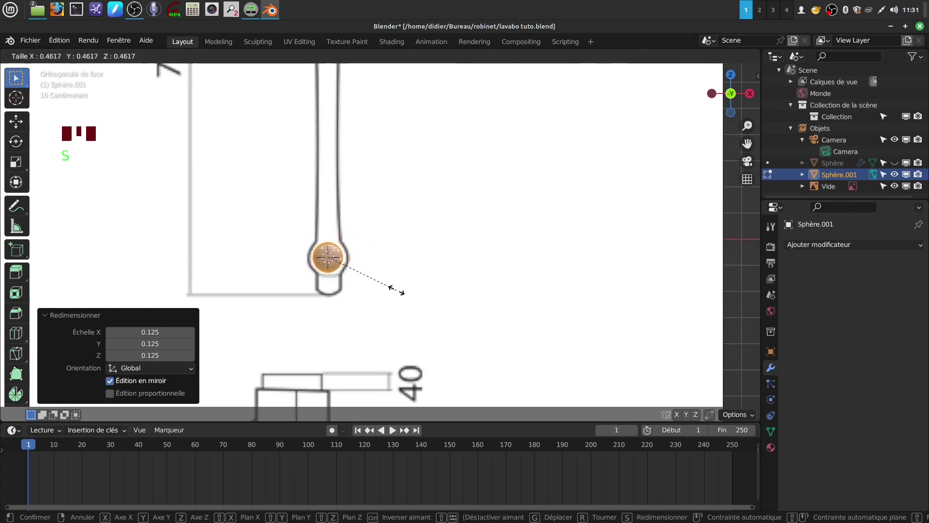
pyautogui.click(434, 288)
pyautogui.keyDown('shift'); pyautogui.moveTo(373, 281); pyautogui.dragTo(409, 234, button='middle'); pyautogui.keyUp('shift')
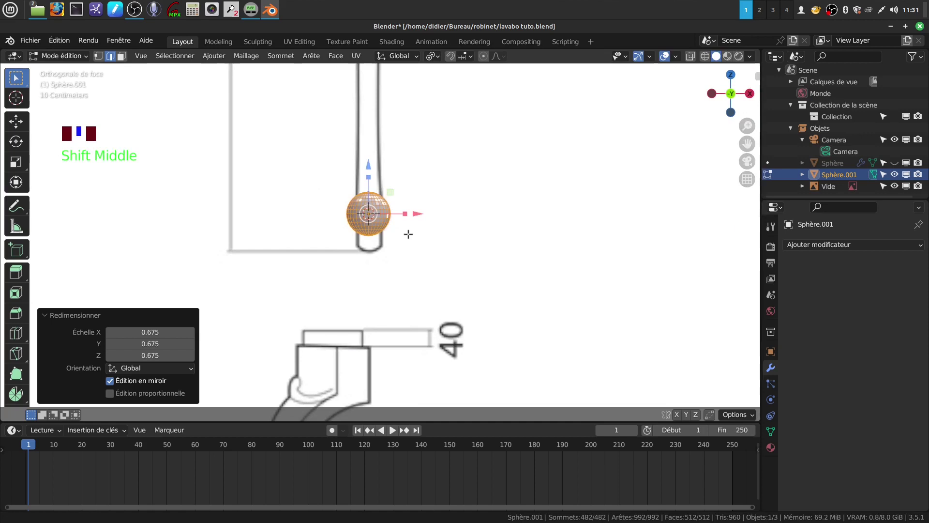
pyautogui.scroll(4, 409, 248)
pyautogui.moveTo(380, 226); pyautogui.dragTo(388, 196, button='middle')
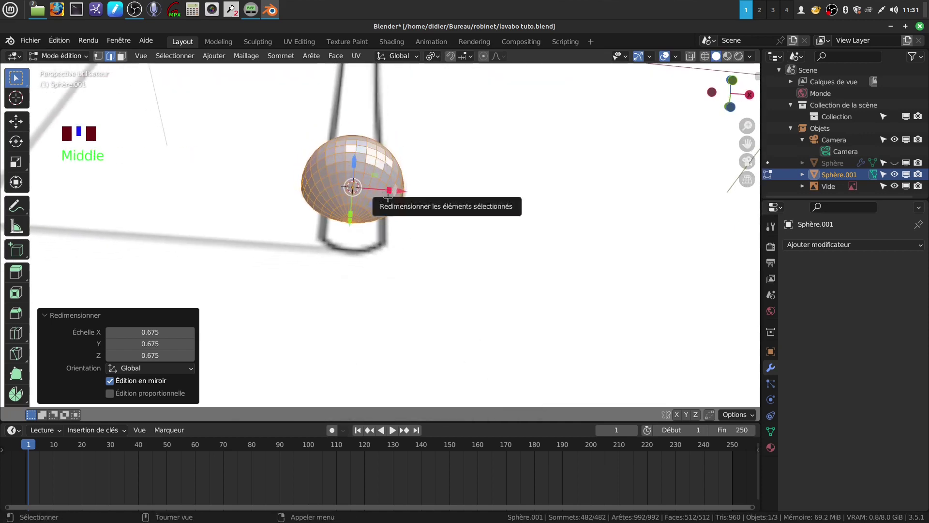
pyautogui.scroll(-6, 397, 267)
# Return to Object Mode and move the reference plan behind the sphere to about Y 0.689 m, checking it in front view
pyautogui.press('KP_1')
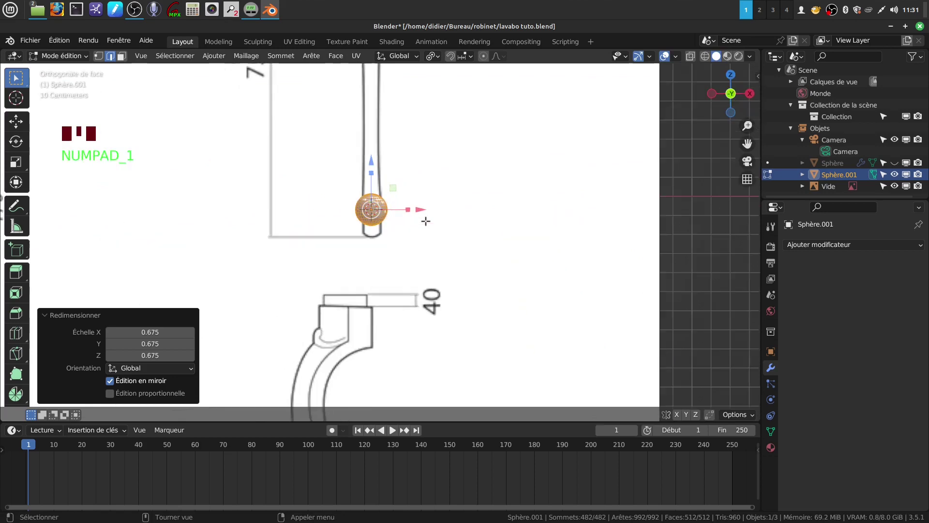
pyautogui.scroll(-4, 426, 221)
pyautogui.press('Tab')
pyautogui.click(479, 202)
pyautogui.moveTo(478, 201); pyautogui.dragTo(371, 212, button='middle')
pyautogui.moveTo(415, 207); pyautogui.dragTo(448, 224)
pyautogui.press('KP_1')
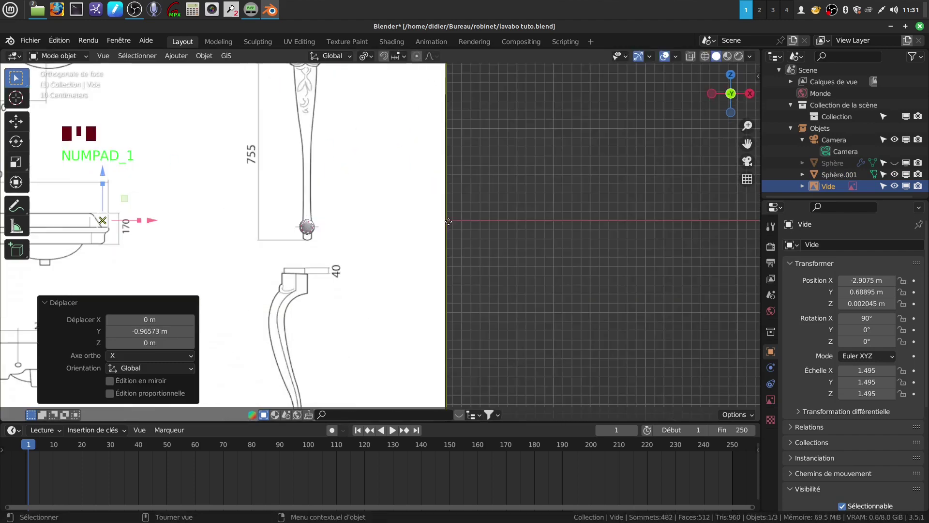
pyautogui.scroll(5, 449, 221)
pyautogui.keyDown('shift'); pyautogui.moveTo(449, 220); pyautogui.dragTo(630, 225, button='middle'); pyautogui.keyUp('shift')
pyautogui.scroll(4, 518, 265)
pyautogui.keyDown('shift'); pyautogui.moveTo(518, 265); pyautogui.dragTo(444, 233, button='middle'); pyautogui.keyUp('shift')
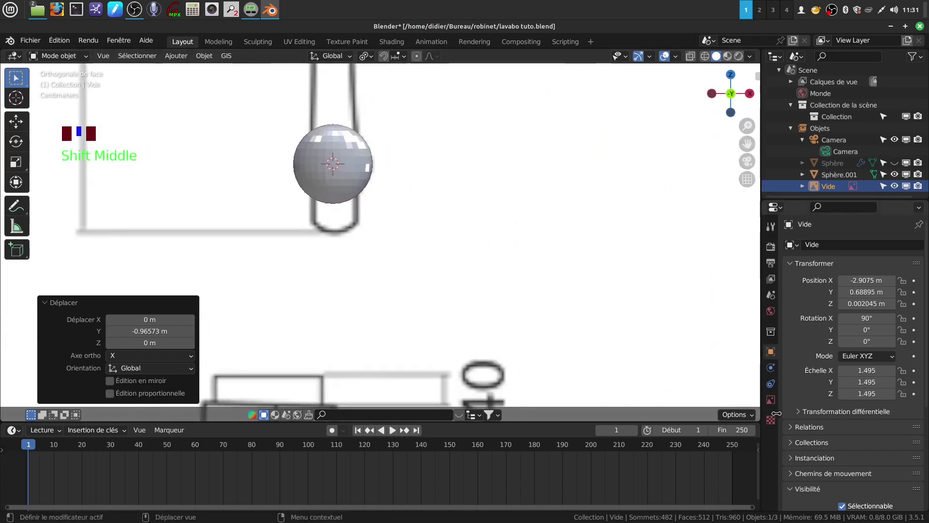
# Enable opacity on the reference plan image and lower it to about 0.52
pyautogui.click(771, 400)
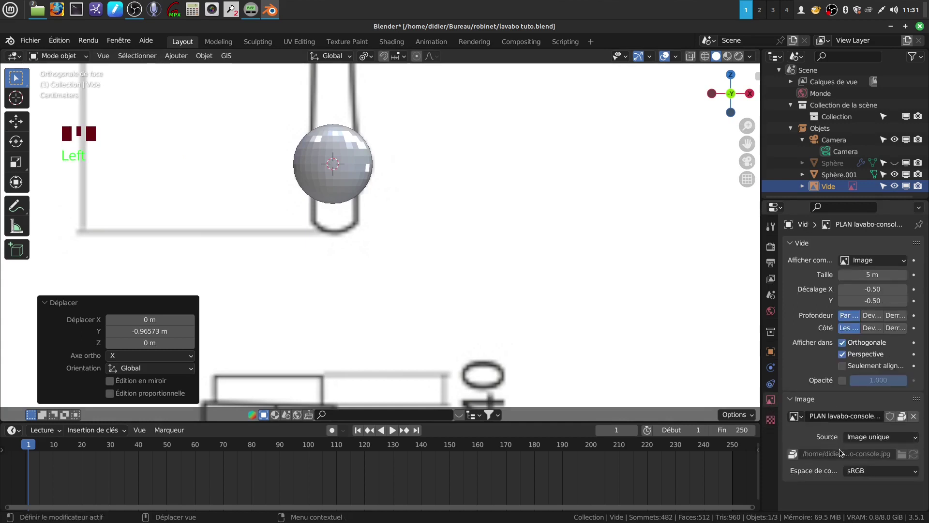
pyautogui.click(842, 380)
pyautogui.moveTo(879, 384); pyautogui.dragTo(880, 383)
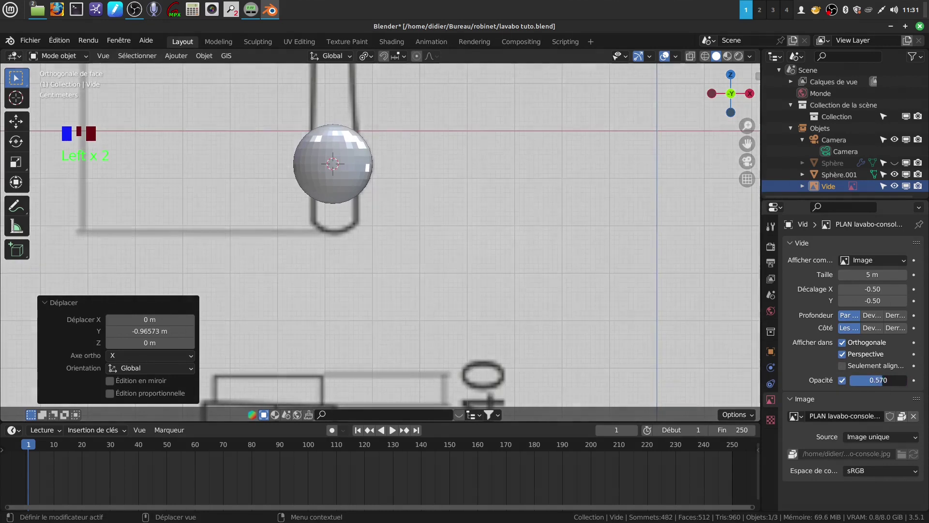
# In Edit Mode, delete the sphere's horizontal face ring where its underside meets the width of the leg tip below
pyautogui.scroll(3, 380, 242)
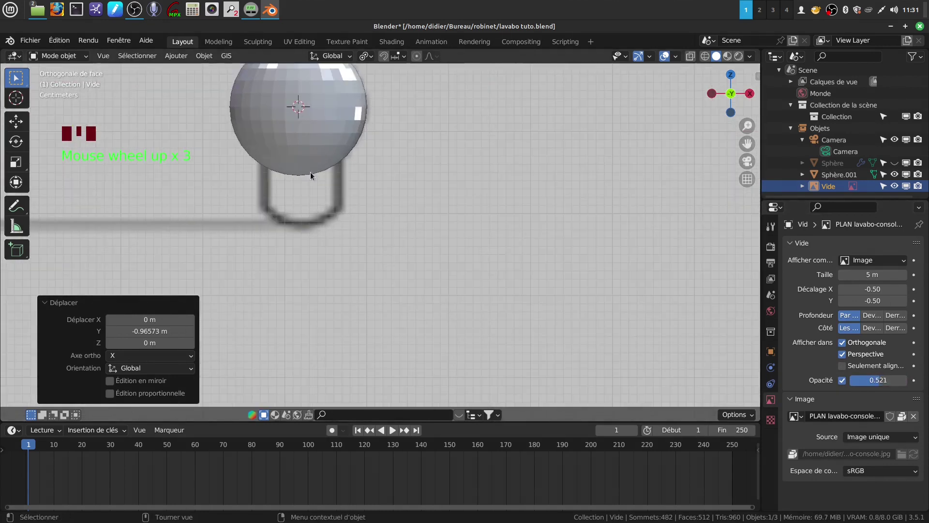
pyautogui.click(322, 149)
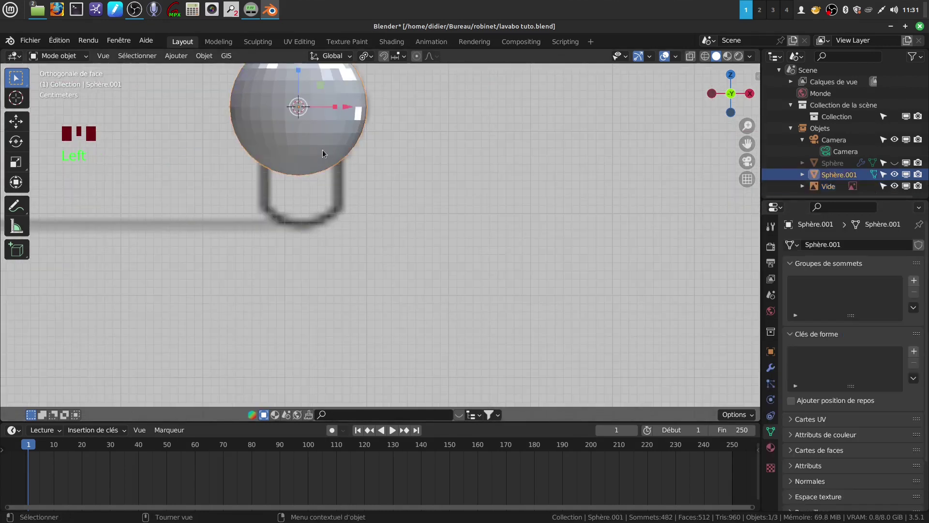
pyautogui.press('Tab')
pyautogui.scroll(1, 342, 182)
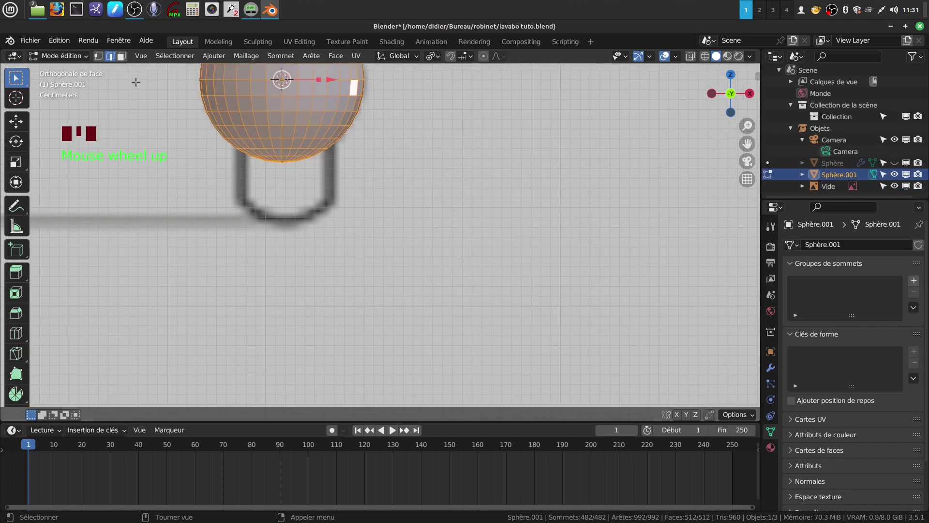
pyautogui.click(120, 55)
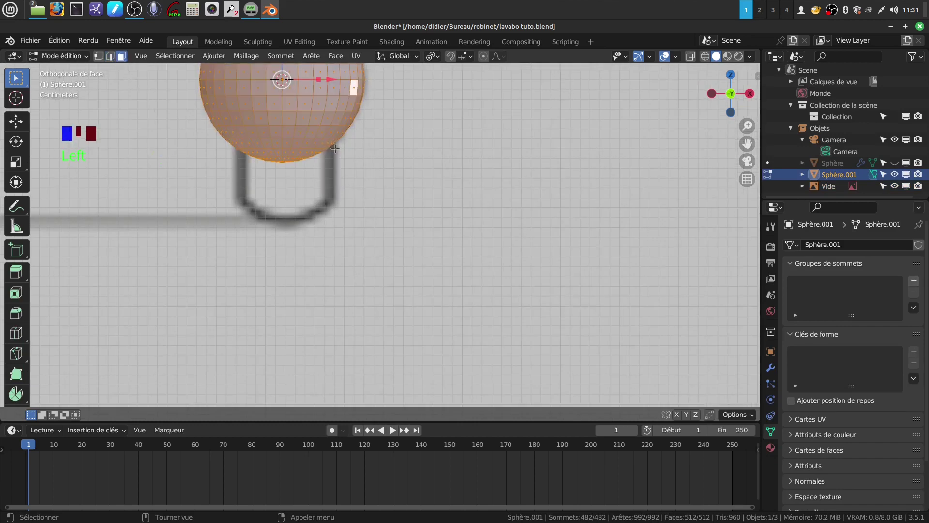
pyautogui.keyDown('alt'); pyautogui.click(311, 144); pyautogui.keyUp('alt')
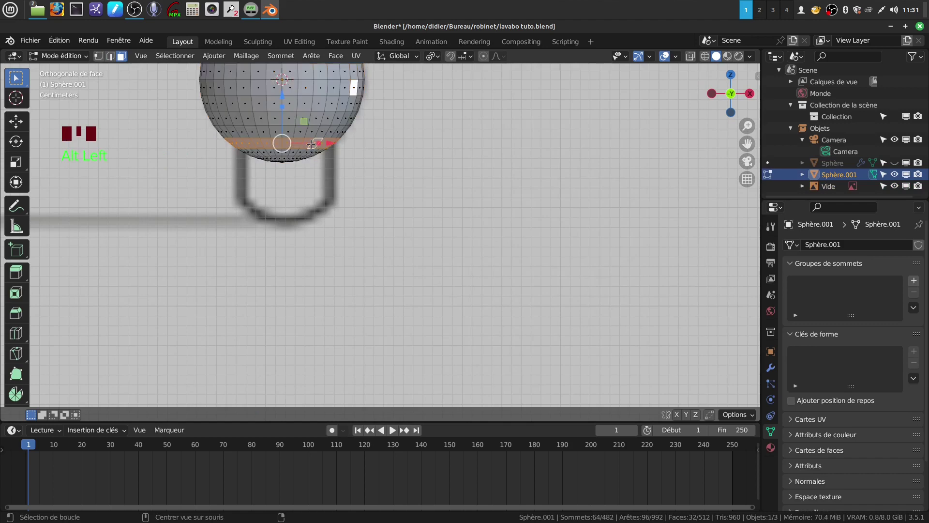
pyautogui.moveTo(311, 144); pyautogui.dragTo(329, 132, button='middle')
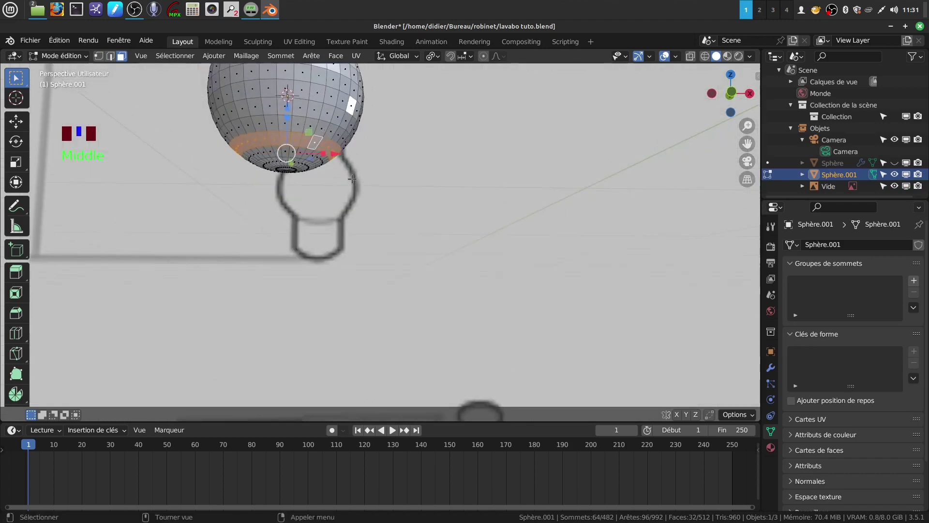
pyautogui.press('x')
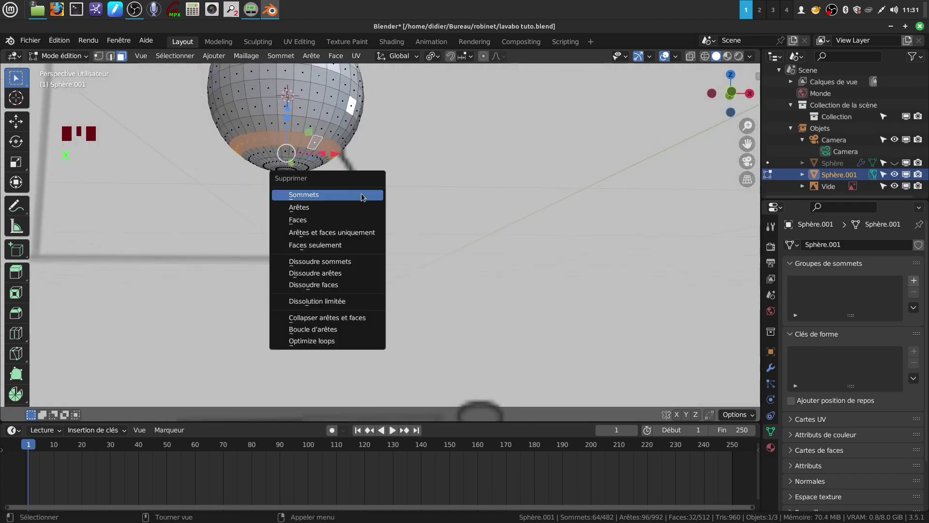
pyautogui.click(315, 219)
# Select the detached bottom cap as linked geometry and delete its faces
pyautogui.keyDown('shift'); pyautogui.moveTo(319, 185); pyautogui.dragTo(318, 182, button='middle'); pyautogui.keyUp('shift')
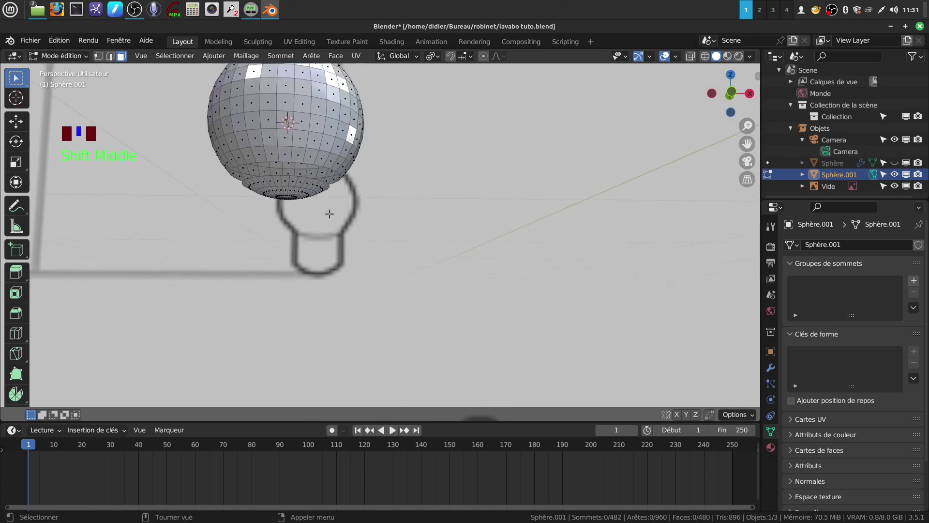
pyautogui.scroll(2, 331, 213)
pyautogui.click(271, 153)
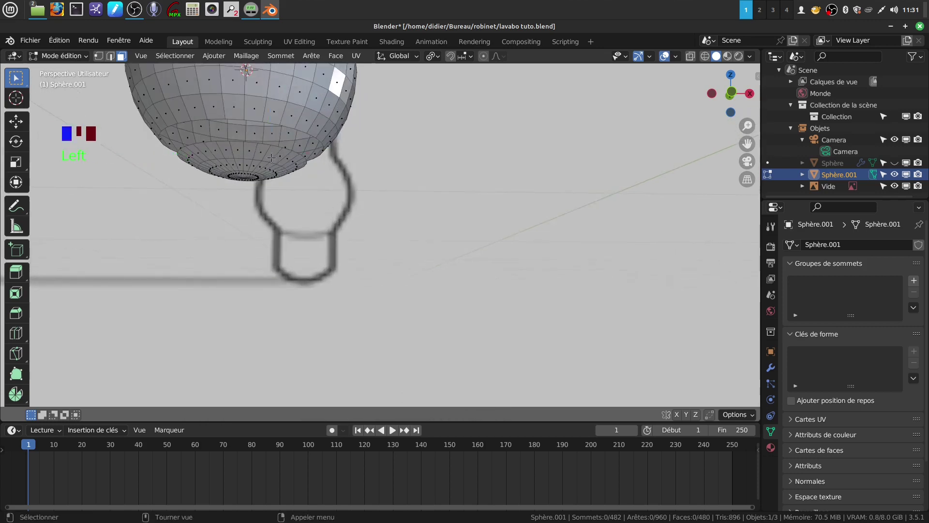
pyautogui.hotkey('ctrl', 'l')
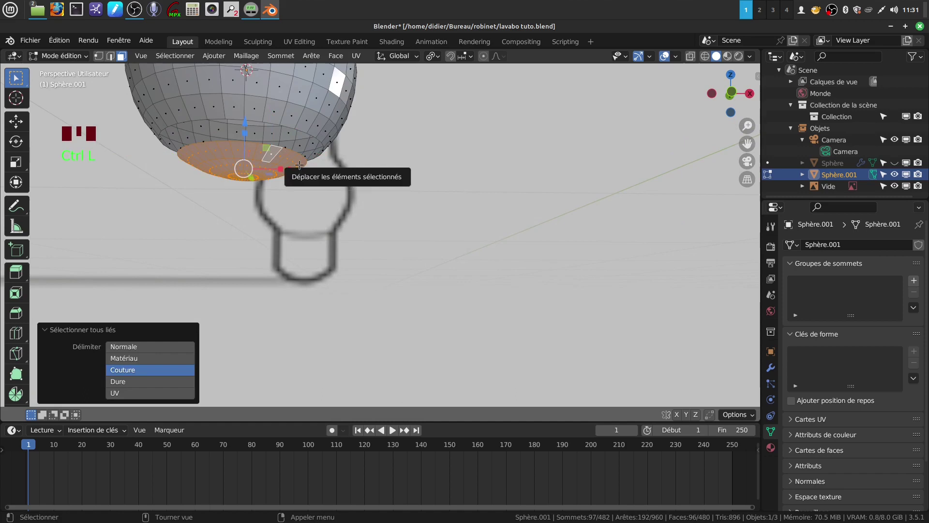
pyautogui.press('x')
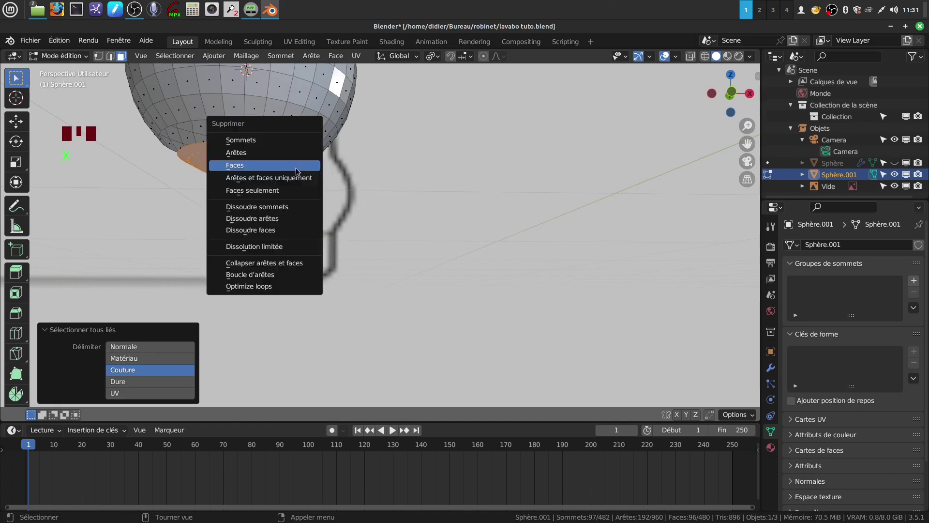
pyautogui.click(253, 165)
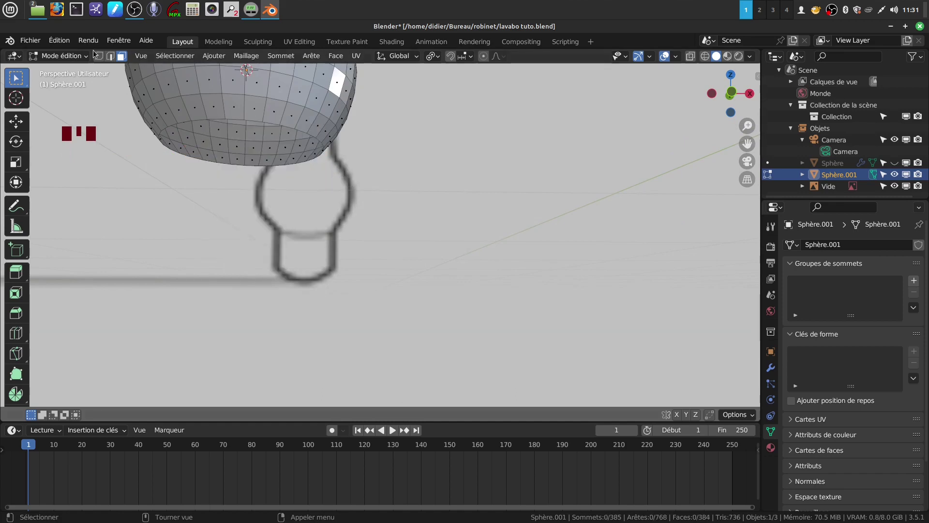
# Extrude the sphere's open bottom edge loop straight down in front view, forming the foot's cylindrical tip over the plan
pyautogui.click(110, 56)
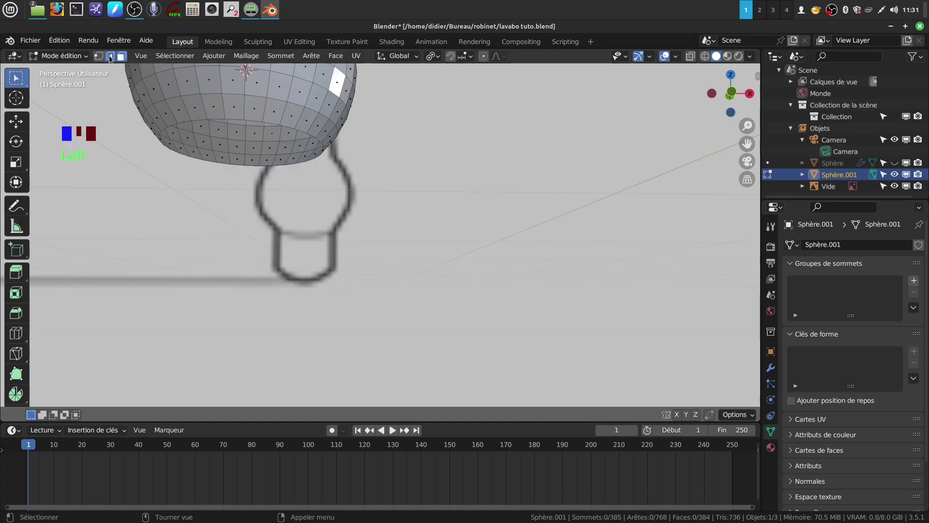
pyautogui.keyDown('alt'); pyautogui.click(252, 119); pyautogui.keyUp('alt')
pyautogui.scroll(-4, 350, 167)
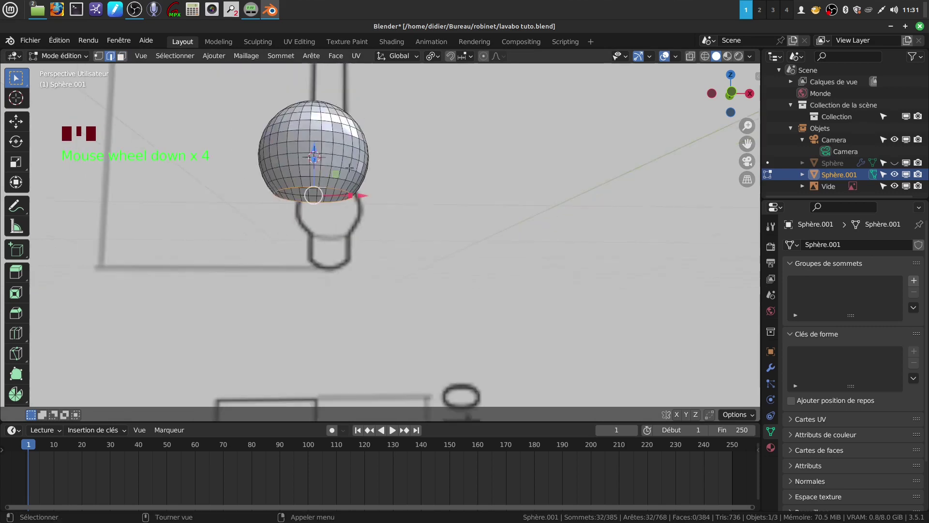
pyautogui.moveTo(354, 171); pyautogui.dragTo(355, 208, button='middle')
pyautogui.press('KP_1')
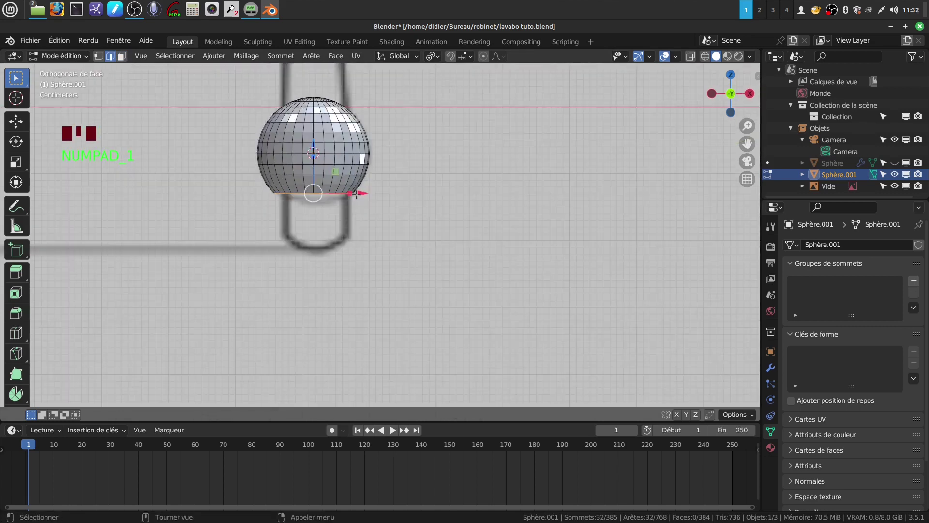
pyautogui.press('e')
pyautogui.rightClick(356, 194)
pyautogui.moveTo(317, 149); pyautogui.dragTo(322, 204)
# Extrude the tip's bottom edge loop inward at a scale of about 0.417, forming an underside ring
pyautogui.moveTo(416, 261); pyautogui.dragTo(435, 253, button='middle')
pyautogui.press('e')
pyautogui.press('s')
pyautogui.click(361, 227)
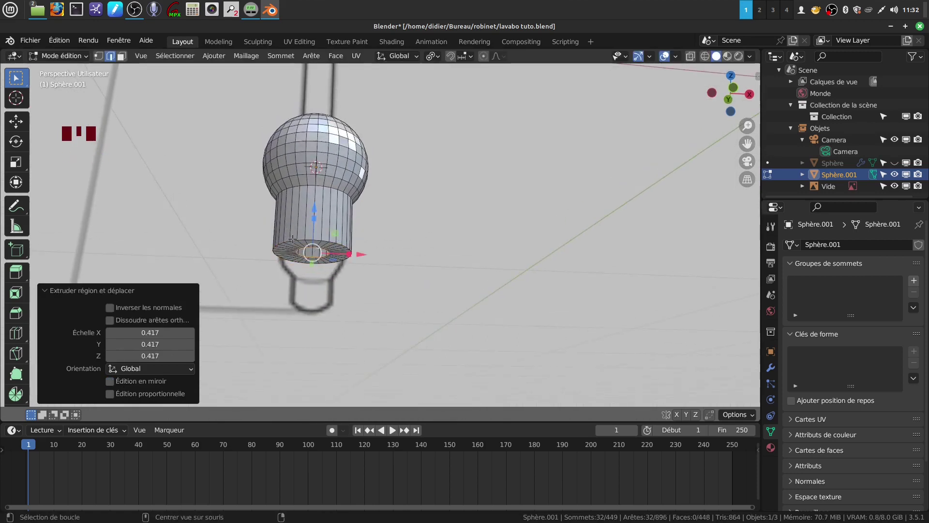
# Bevel the outer bottom rim of the cylindrical tip by about 0.0165 m with 2 segments
pyautogui.moveTo(315, 227); pyautogui.dragTo(319, 256, button='middle')
pyautogui.press('ctrl')
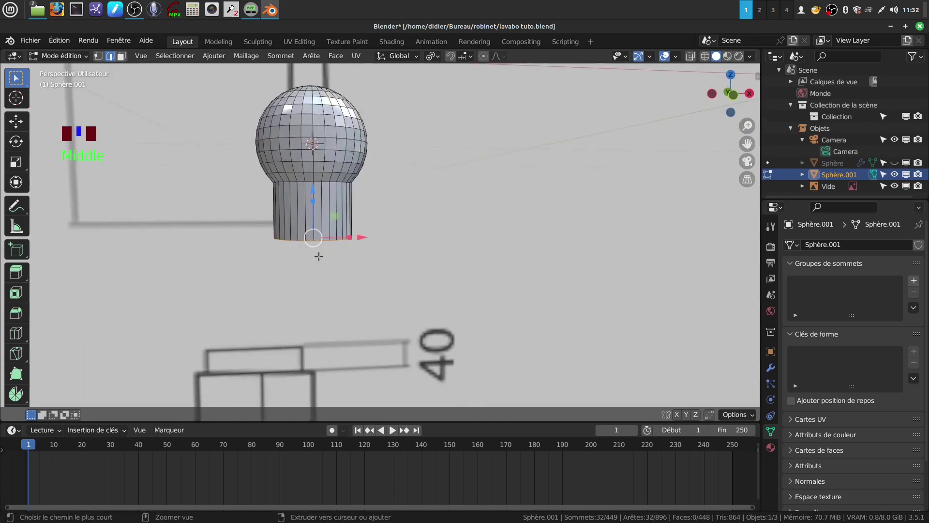
pyautogui.hotkey('ctrl', 'b')
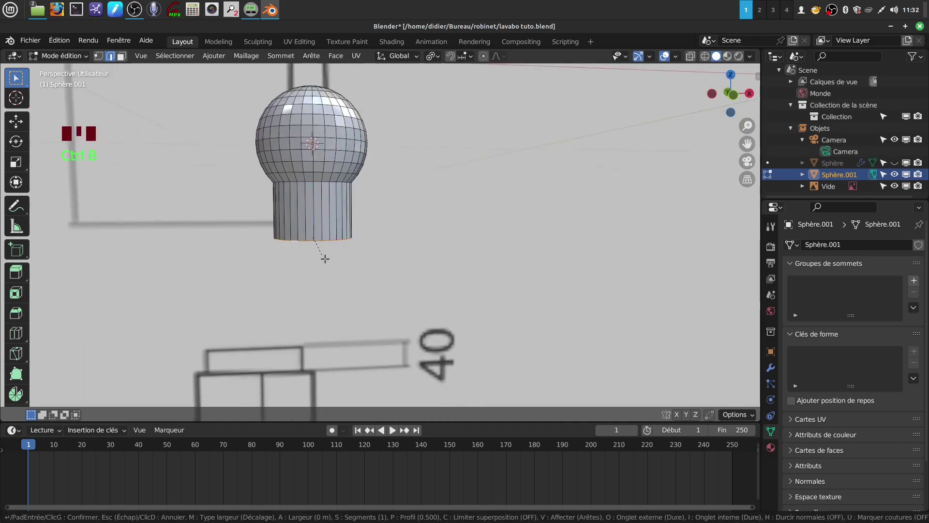
pyautogui.scroll(1, 336, 257)
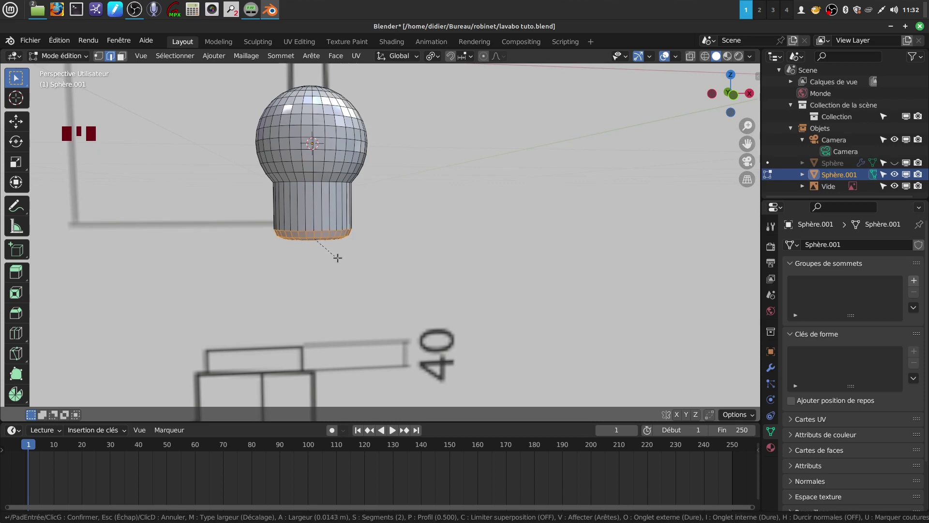
pyautogui.click(338, 253)
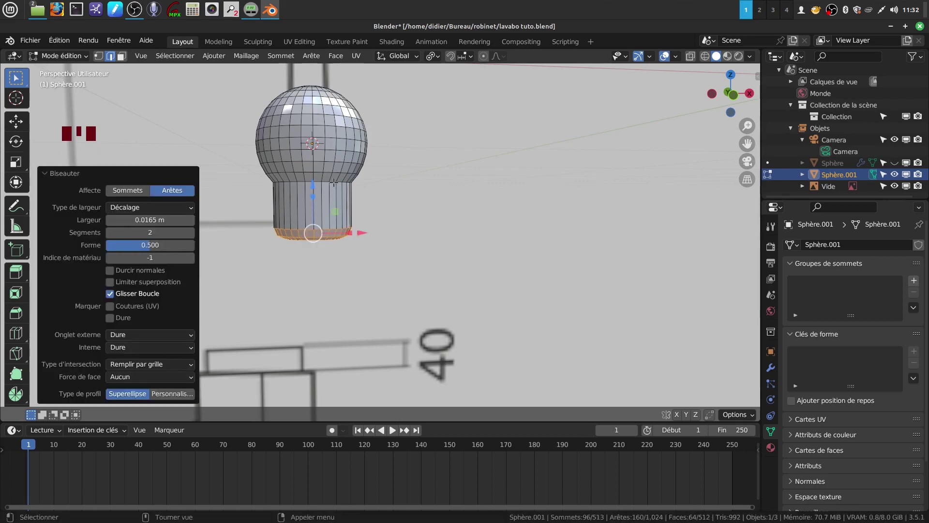
# Bevel the edge loop joining the ball and the cylindrical tip by about 0.00975 m with 2 segments
pyautogui.keyDown('alt'); pyautogui.click(371, 192); pyautogui.keyUp('alt')
pyautogui.hotkey('ctrl', 'b')
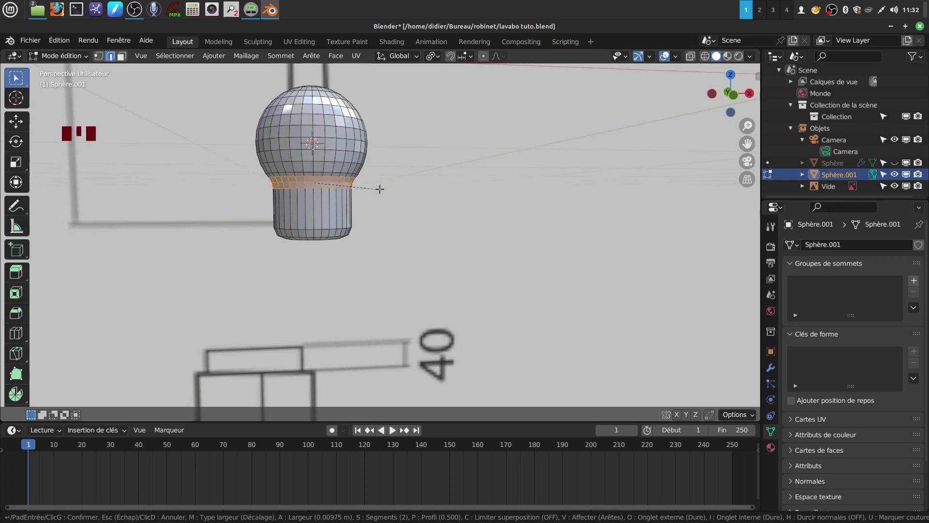
pyautogui.click(380, 189)
# From top view, select a 20-face arc around the front of one ring on the sphere's upper half and delete those faces
pyautogui.moveTo(379, 190); pyautogui.dragTo(356, 262, button='middle')
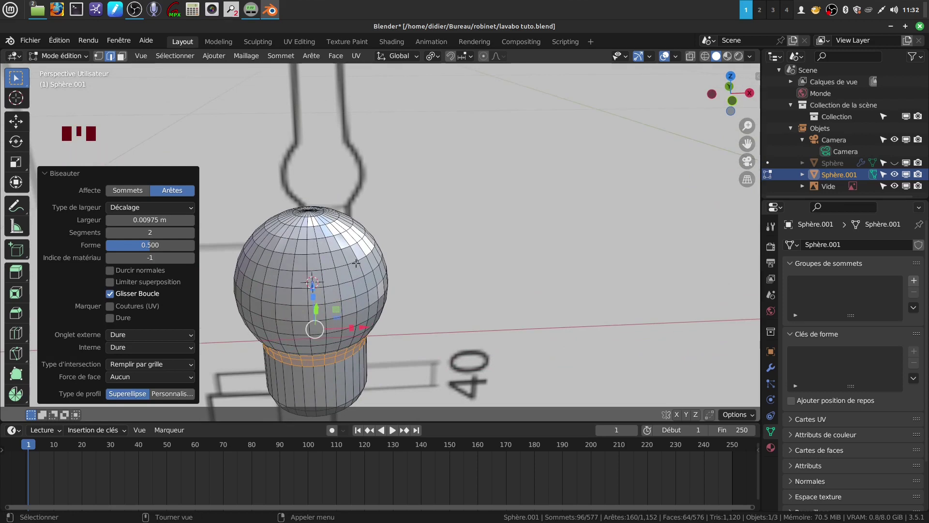
pyautogui.press('KP_7')
pyautogui.keyDown('shift'); pyautogui.moveTo(356, 263); pyautogui.dragTo(391, 276, button='middle'); pyautogui.keyUp('shift')
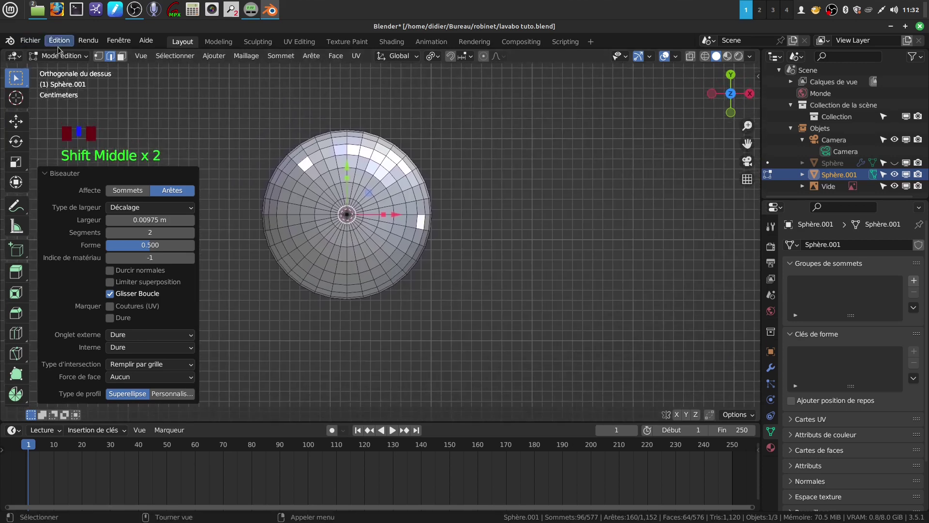
pyautogui.click(122, 55)
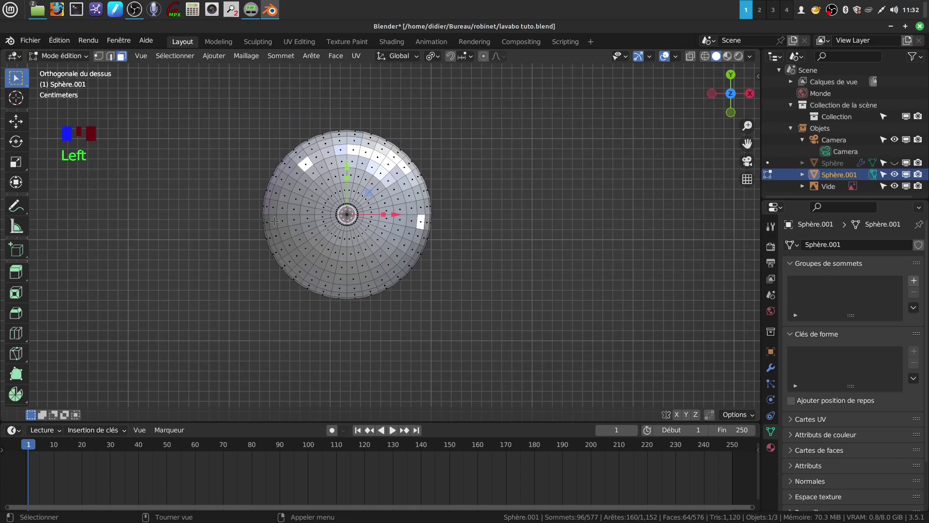
pyautogui.click(296, 199)
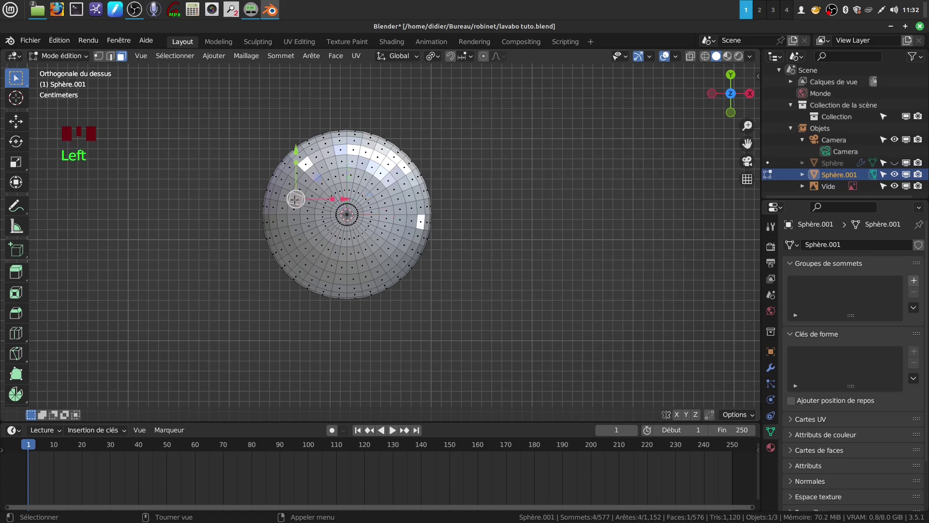
pyautogui.keyDown('ctrl'); pyautogui.click(313, 255); pyautogui.keyUp('ctrl')
pyautogui.keyDown('ctrl'); pyautogui.click(385, 252); pyautogui.keyUp('ctrl')
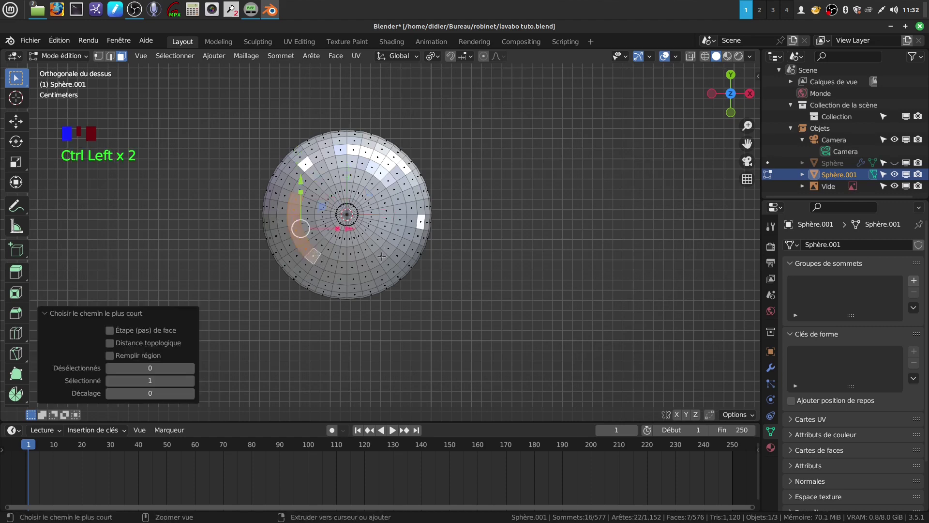
pyautogui.keyDown('ctrl'); pyautogui.click(401, 221); pyautogui.keyUp('ctrl')
pyautogui.keyDown('ctrl'); pyautogui.click(401, 210); pyautogui.keyUp('ctrl')
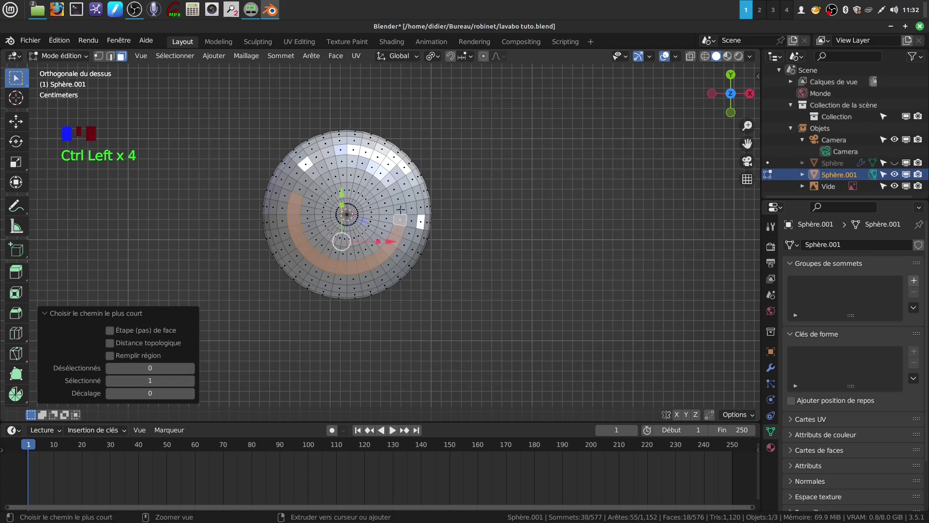
pyautogui.keyDown('ctrl'); pyautogui.click(398, 199); pyautogui.keyUp('ctrl')
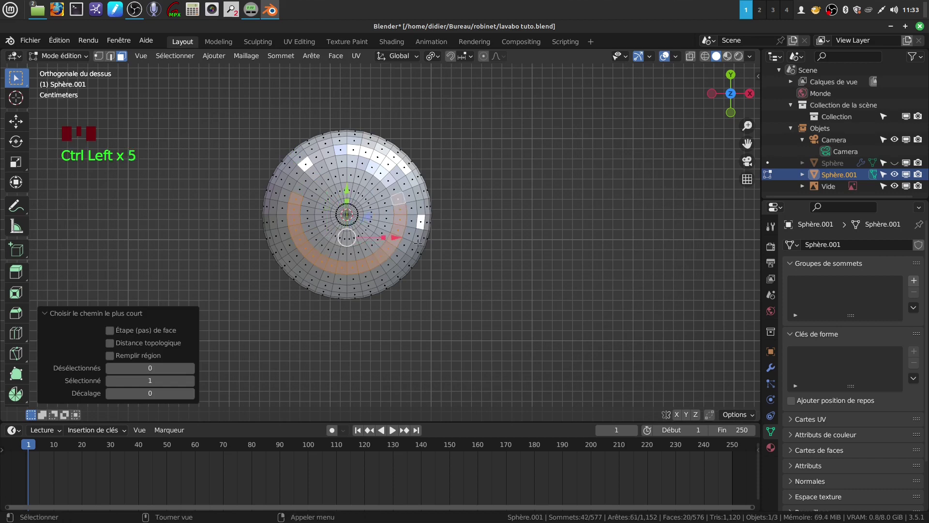
pyautogui.moveTo(415, 245)
pyautogui.mouseDown(button='middle')
pyautogui.moveTo(350, 145)
pyautogui.moveTo(363, 141)
pyautogui.moveTo(388, 175)
pyautogui.mouseUp(button='middle')
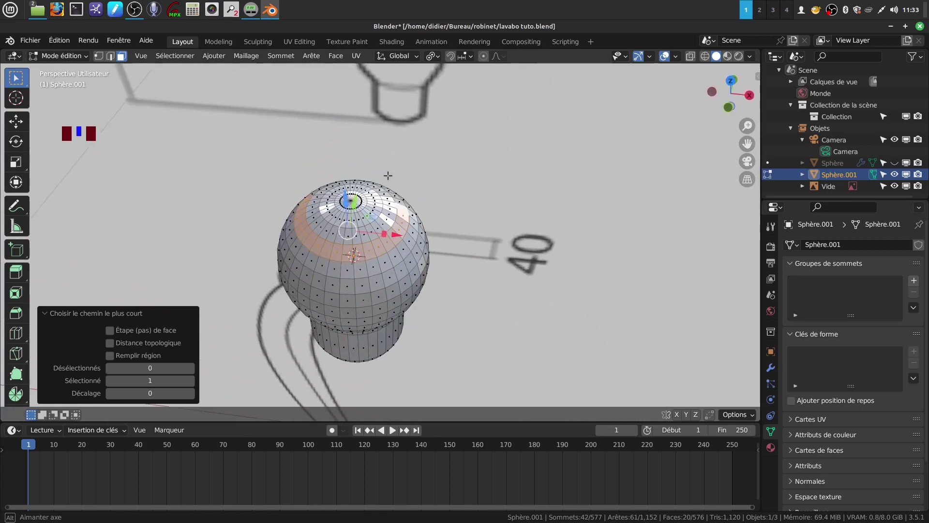
pyautogui.scroll(1, 376, 250)
pyautogui.moveTo(377, 248)
pyautogui.mouseDown(button='middle')
pyautogui.moveTo(362, 246)
pyautogui.moveTo(373, 244)
pyautogui.mouseUp(button='middle')
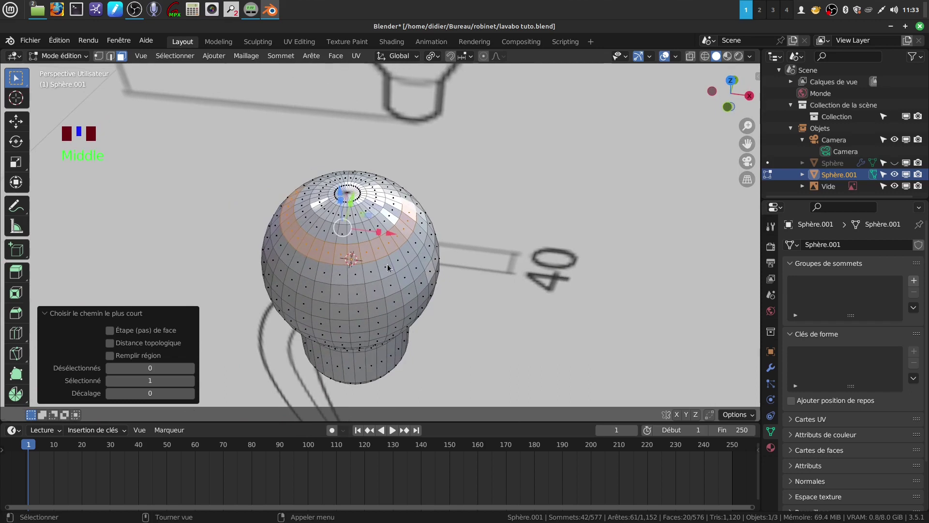
pyautogui.press('x')
pyautogui.click(371, 261)
pyautogui.moveTo(372, 262); pyautogui.dragTo(251, 201, button='middle')
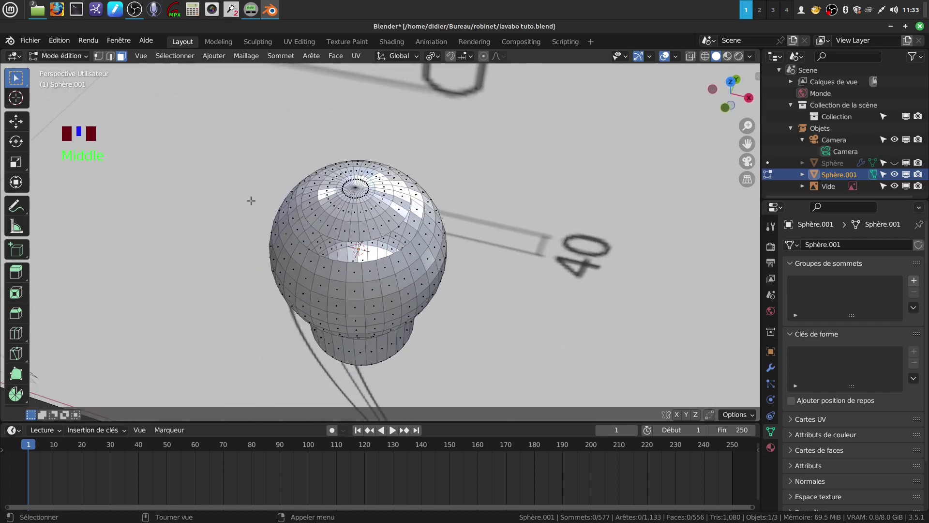
# Select the lower edge loop of the sphere's opening and, in front view, extrude it straight up by about 0.526 m
pyautogui.click(110, 56)
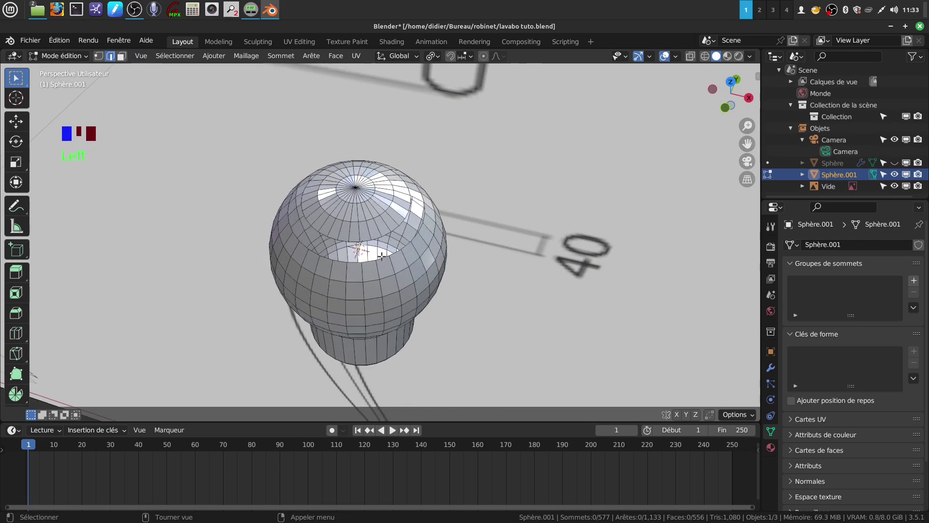
pyautogui.keyDown('alt'); pyautogui.click(381, 258); pyautogui.keyUp('alt')
pyautogui.moveTo(395, 242); pyautogui.dragTo(408, 192, button='middle')
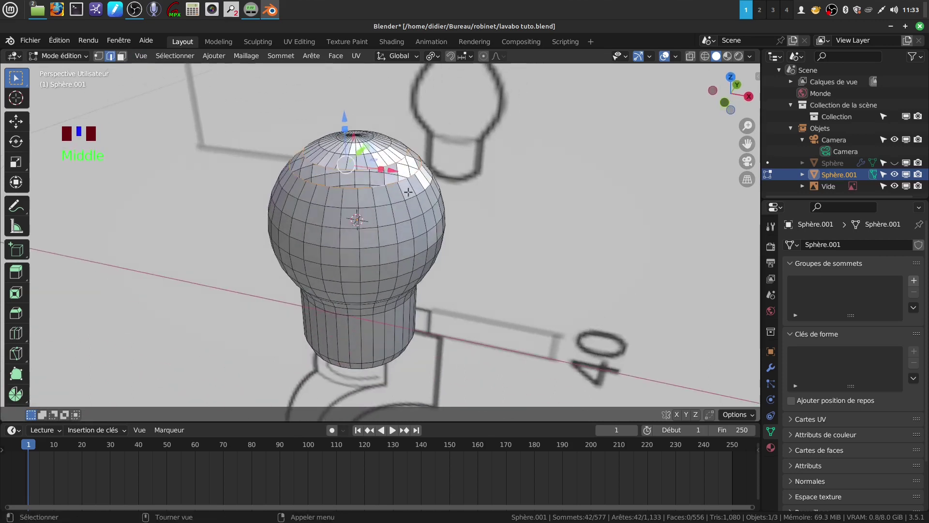
pyautogui.press('KP_1')
pyautogui.scroll(-3, 409, 191)
pyautogui.keyDown('shift'); pyautogui.moveTo(423, 121); pyautogui.dragTo(414, 296, button='middle'); pyautogui.keyUp('shift')
pyautogui.scroll(-2, 446, 257)
pyautogui.scroll(-5, 444, 251)
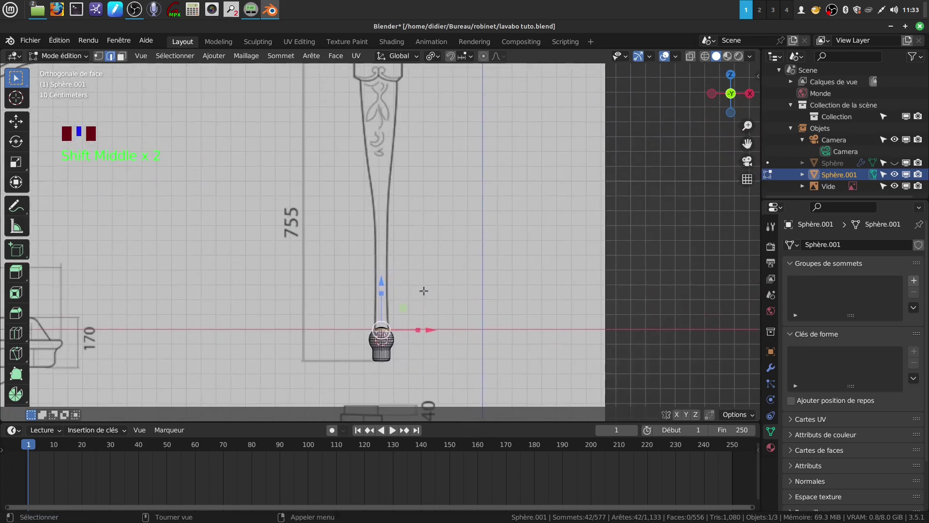
pyautogui.press('e')
pyautogui.rightClick(422, 291)
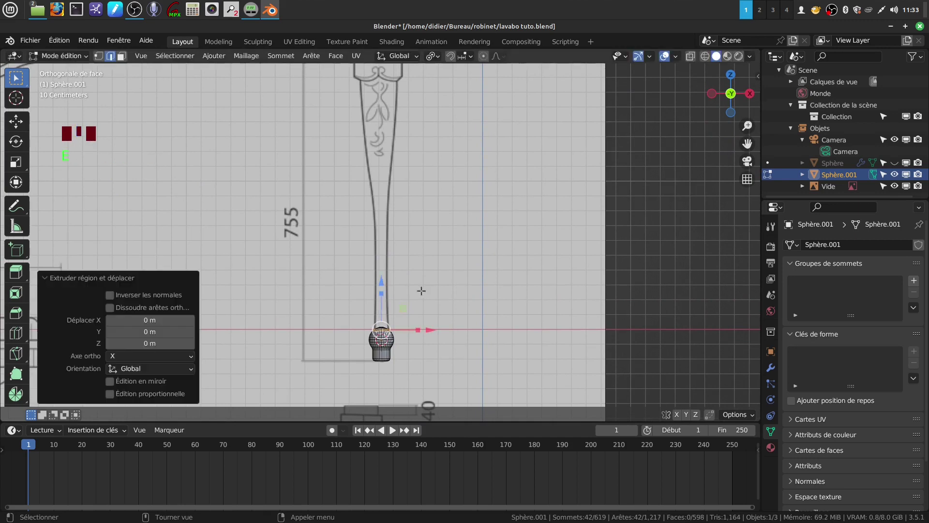
pyautogui.moveTo(382, 282); pyautogui.dragTo(381, 204)
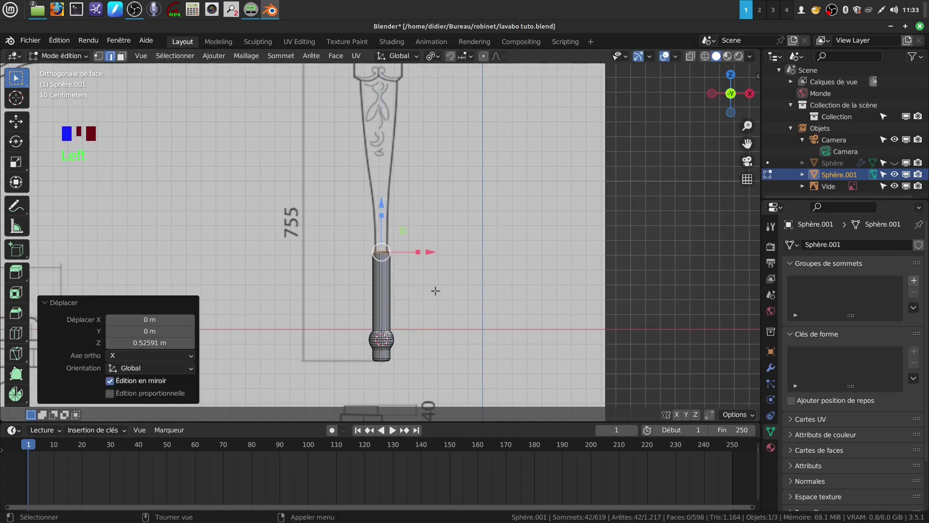
# Narrow the extruded leg's top loop along X to a scale of about 0.789, following the plan's outline
pyautogui.scroll(2, 433, 290)
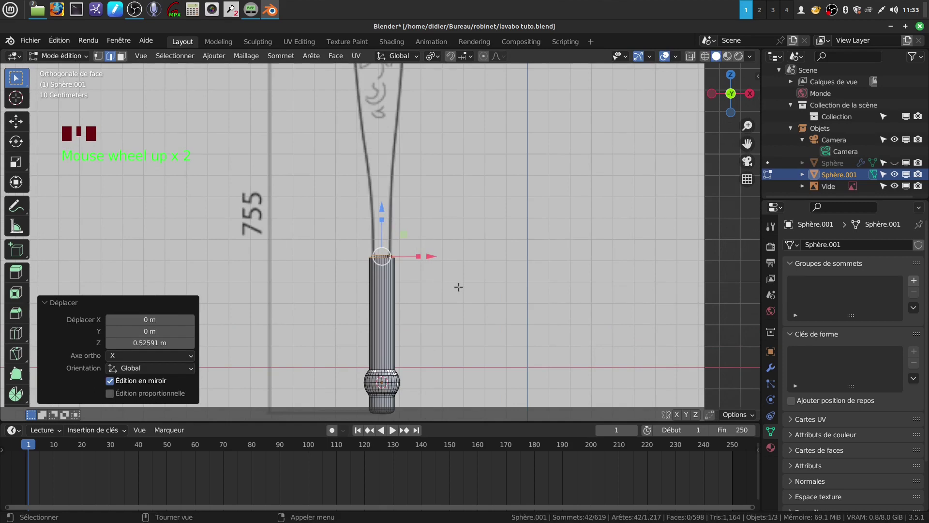
pyautogui.press('s')
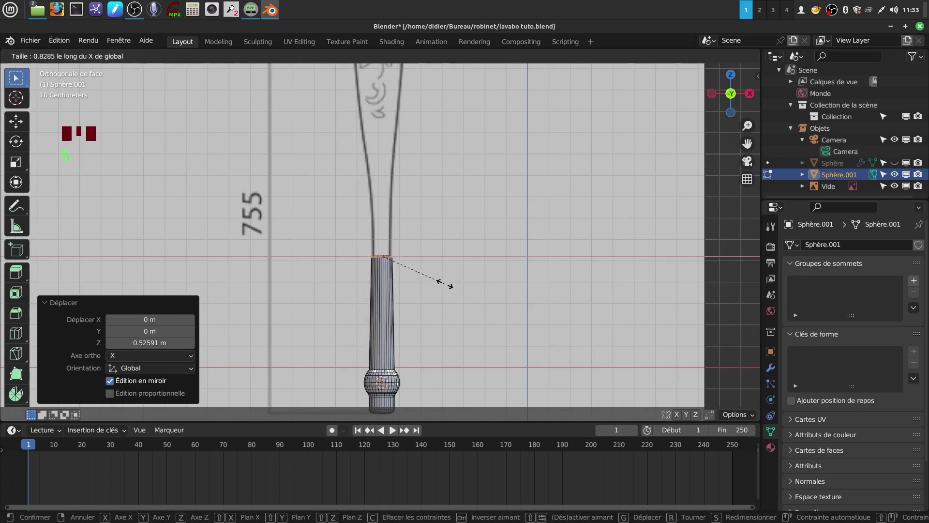
pyautogui.click(439, 280)
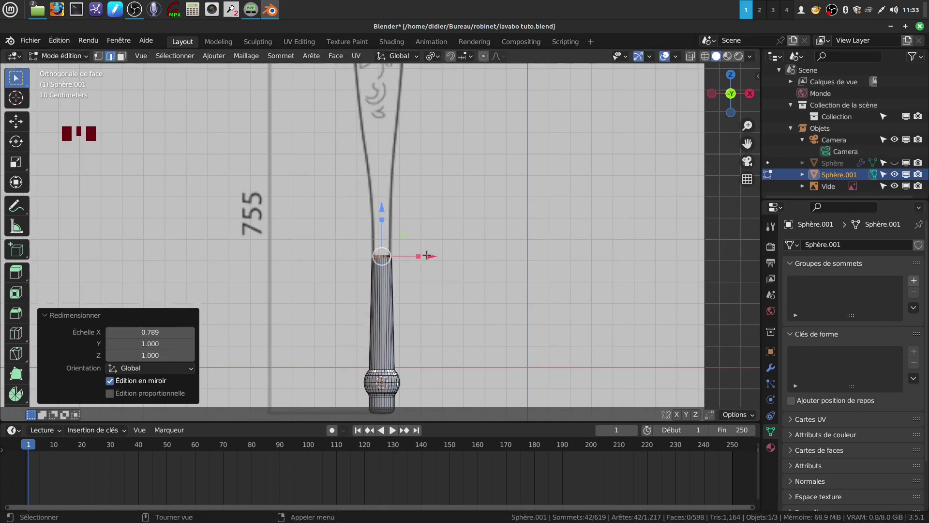
# Extrude the leg's top loop up by about 0.25 m and widen it along X to a scale of about 1.133
pyautogui.press('e')
pyautogui.moveTo(381, 206); pyautogui.dragTo(379, 153)
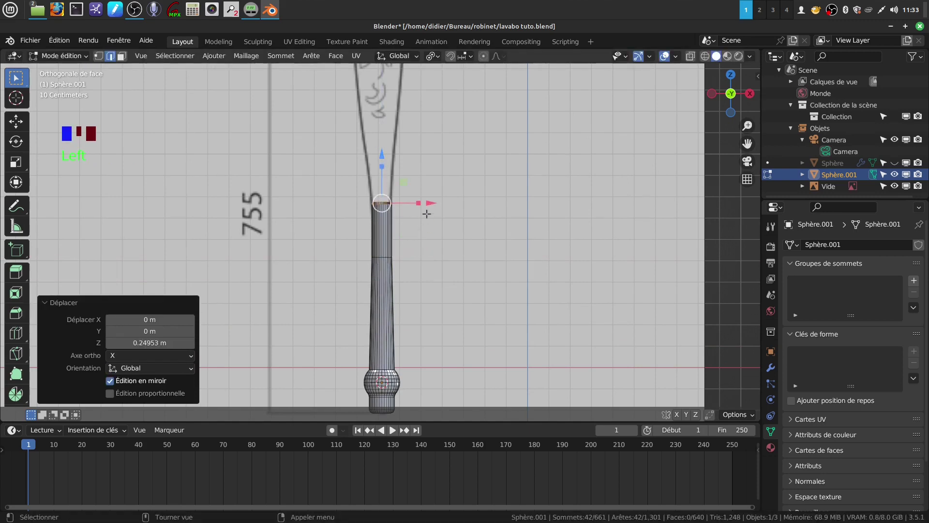
pyautogui.press('s')
pyautogui.press('x')
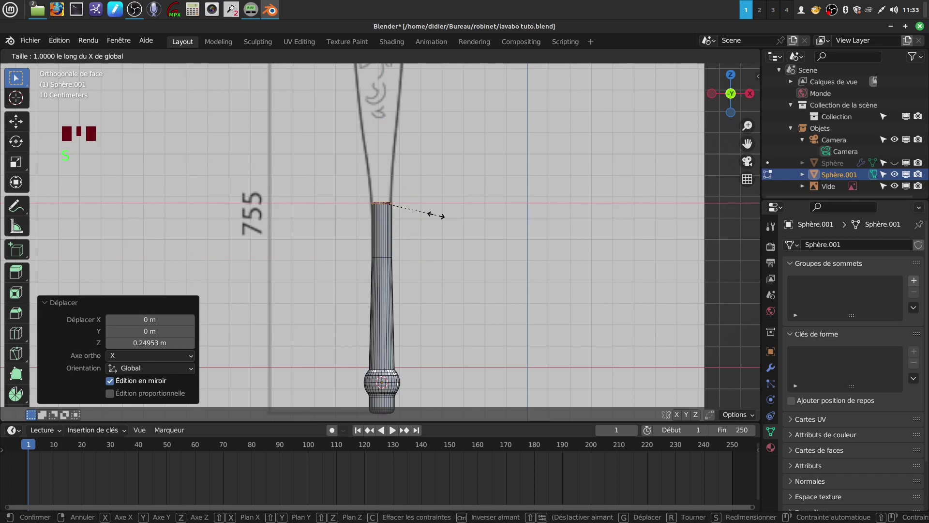
pyautogui.click(450, 218)
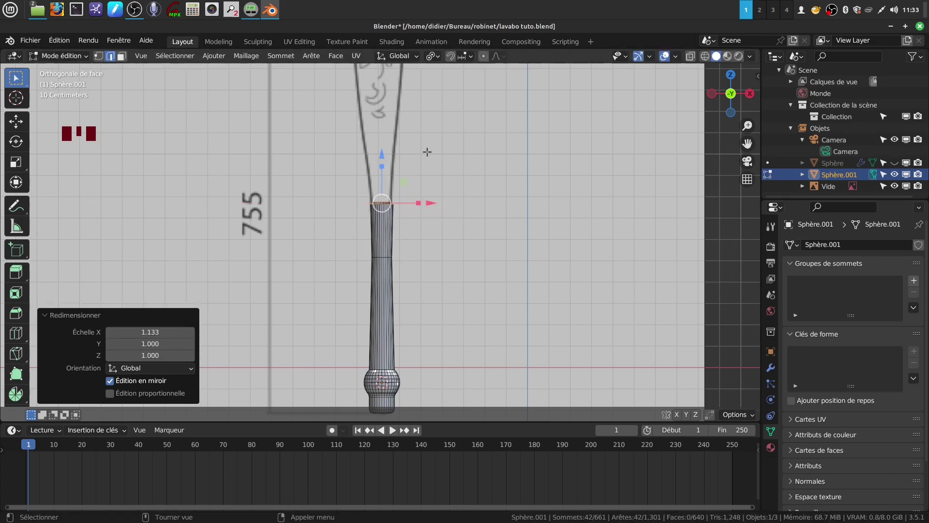
# Extrude the leg's top loop up by about 0.229 m and widen it along X to a scale of about 1.256
pyautogui.keyDown('shift'); pyautogui.moveTo(427, 150); pyautogui.dragTo(446, 266, button='middle'); pyautogui.keyUp('shift')
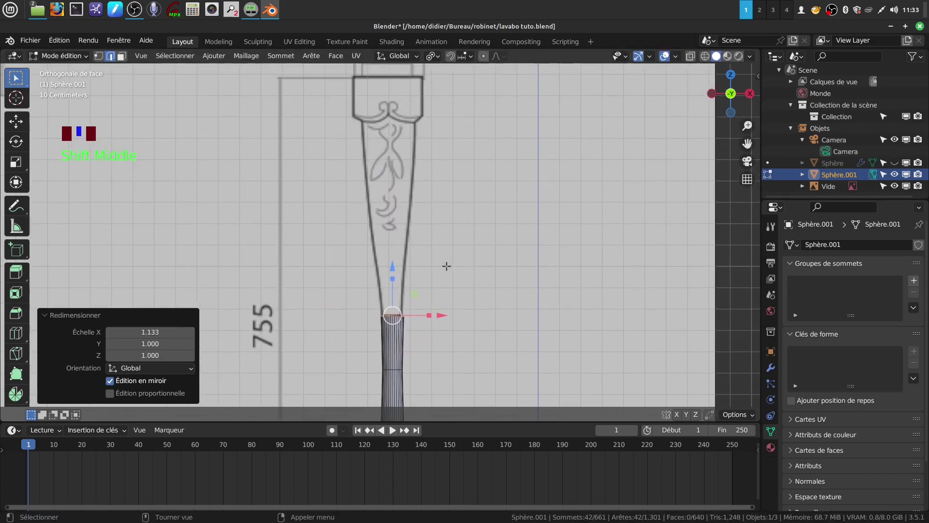
pyautogui.press('e')
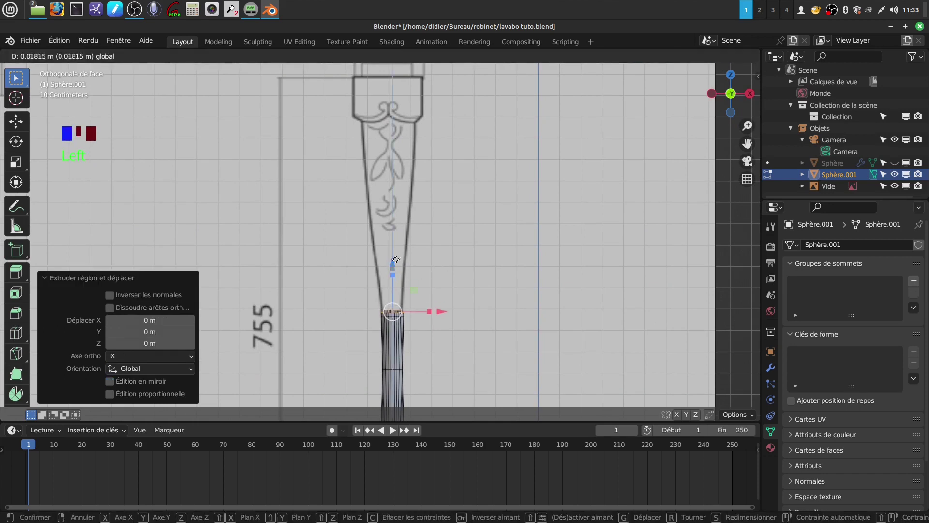
pyautogui.click(457, 275)
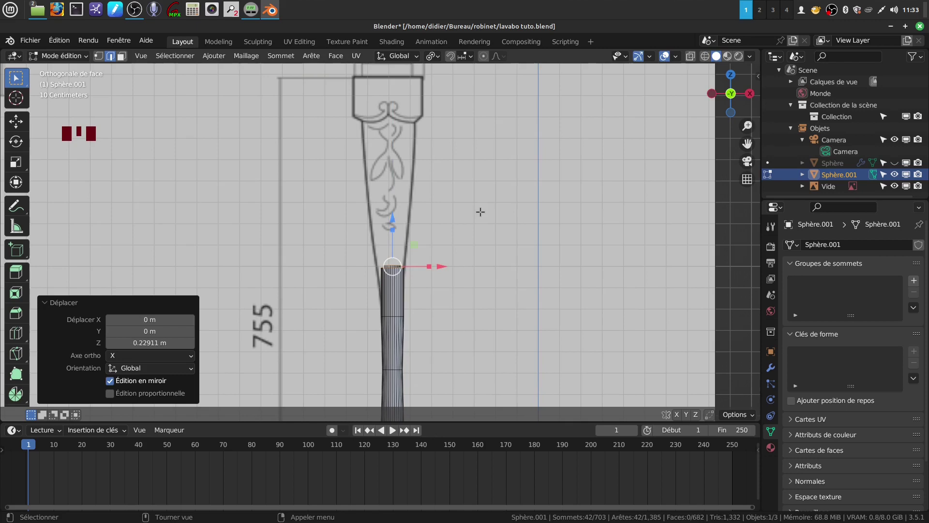
pyautogui.press('s')
pyautogui.press('x')
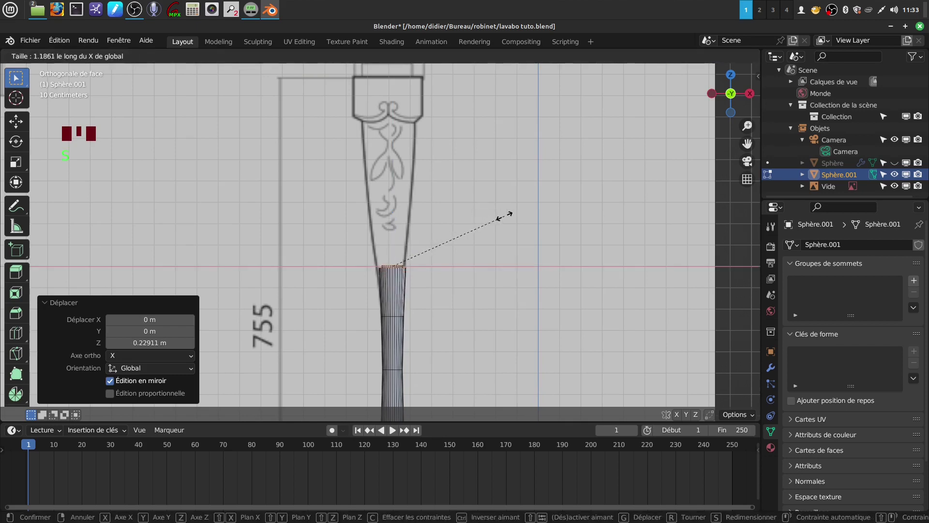
pyautogui.click(511, 211)
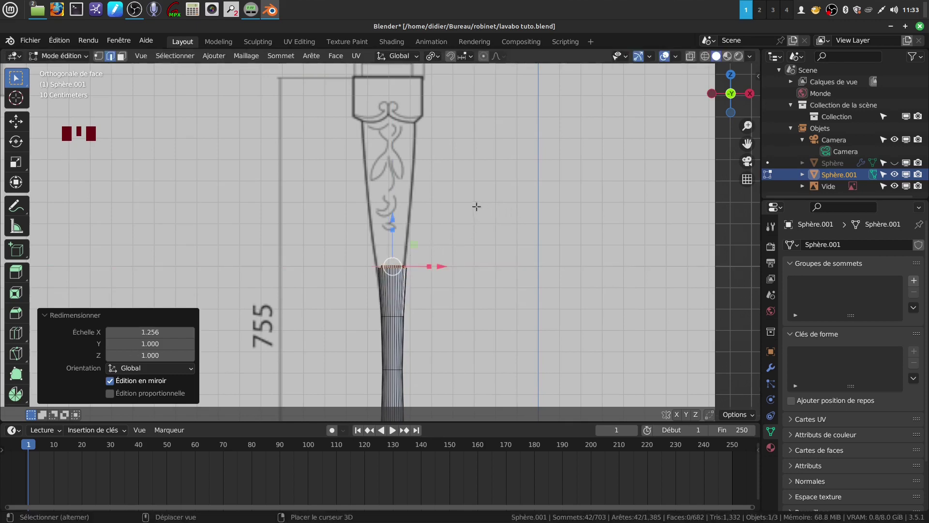
# Extrude the leg's top loop up by about 0.442 m and widen it along X to a scale of about 1.672
pyautogui.keyDown('shift'); pyautogui.moveTo(477, 207); pyautogui.dragTo(479, 257, button='middle'); pyautogui.keyUp('shift')
pyautogui.press('e')
pyautogui.rightClick(427, 274)
pyautogui.press('g')
pyautogui.press('z')
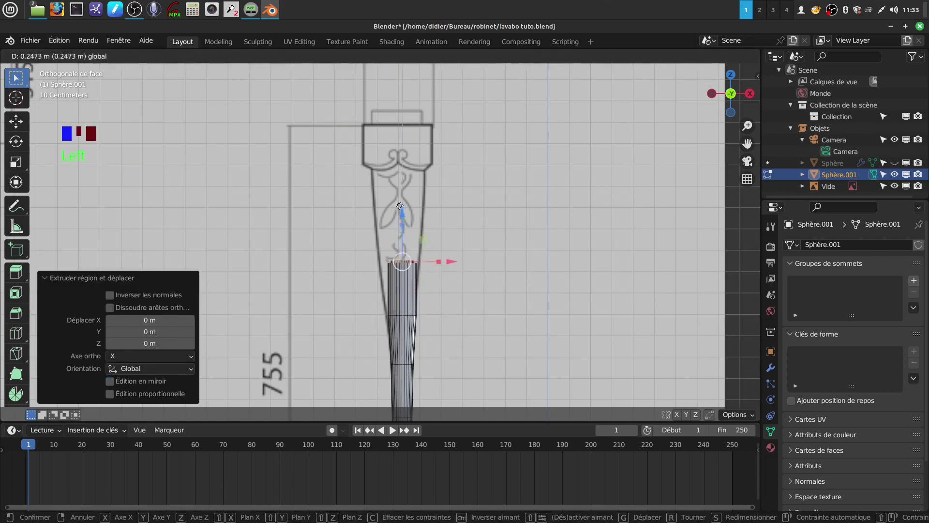
pyautogui.click(447, 227)
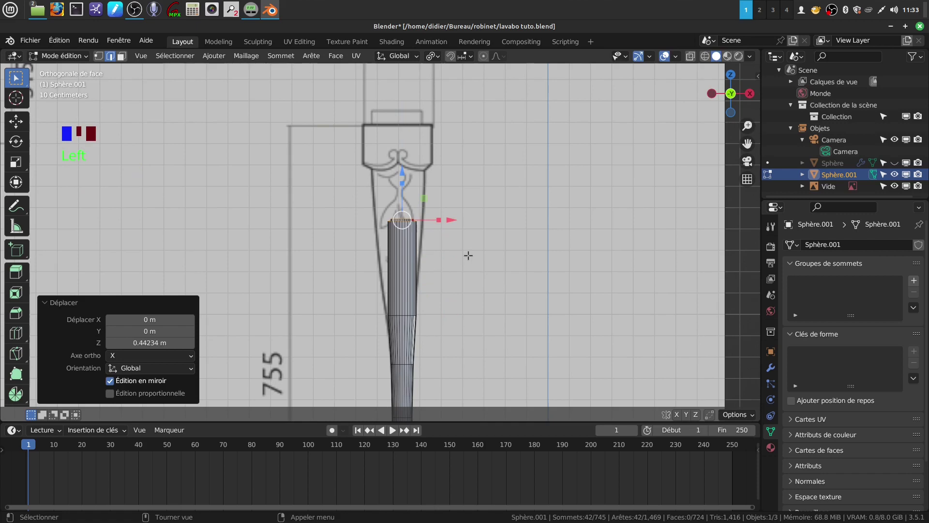
pyautogui.press('s')
pyautogui.press('x')
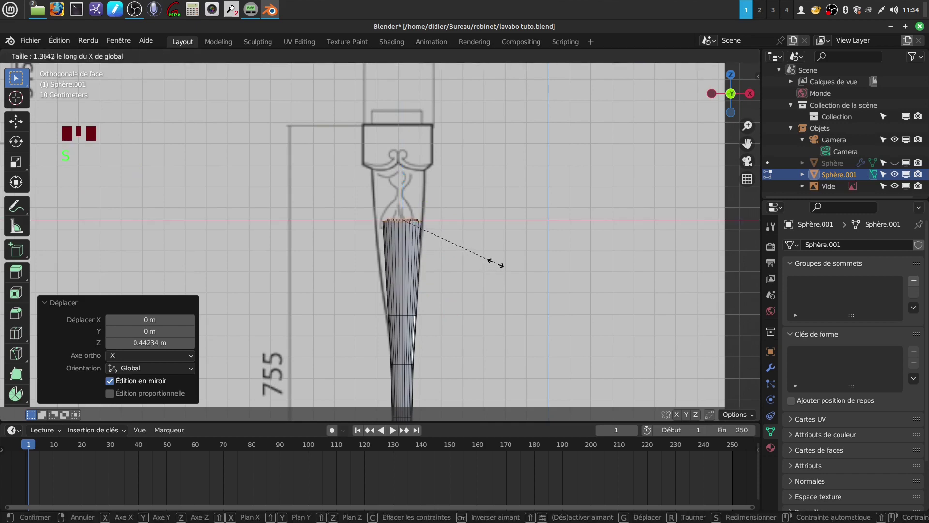
pyautogui.click(518, 259)
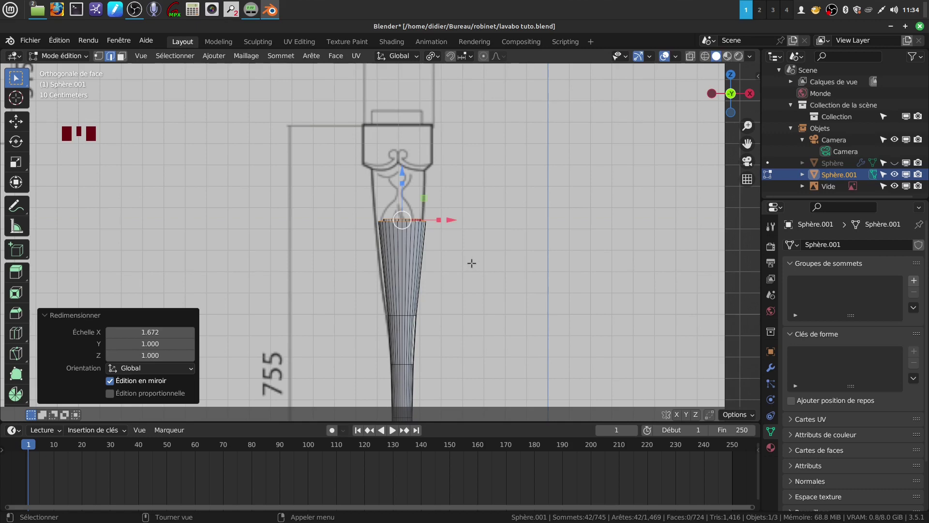
# Extrude the leg up by about 0.243 m to the base of the plan's collar and scale the top loop along X by about 1.166
pyautogui.press('e')
pyautogui.moveTo(410, 175); pyautogui.dragTo(401, 121)
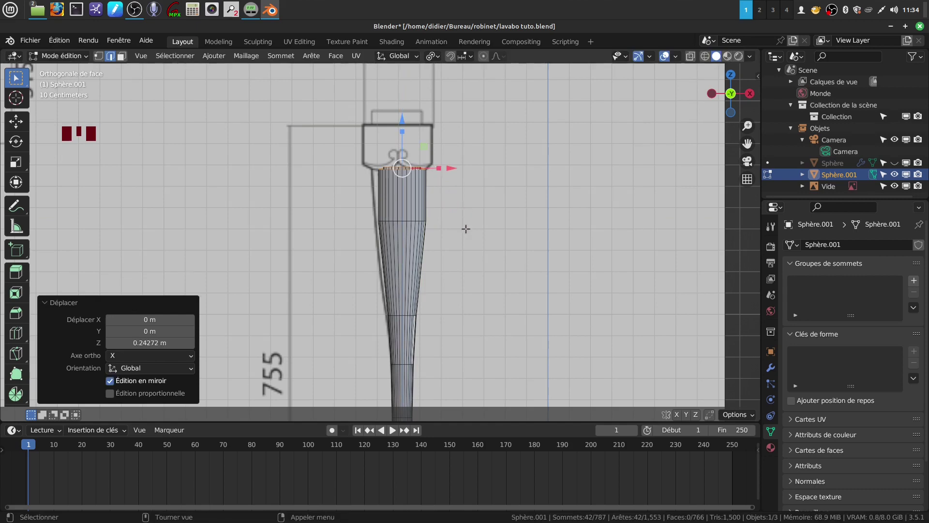
pyautogui.press('s')
pyautogui.press('x')
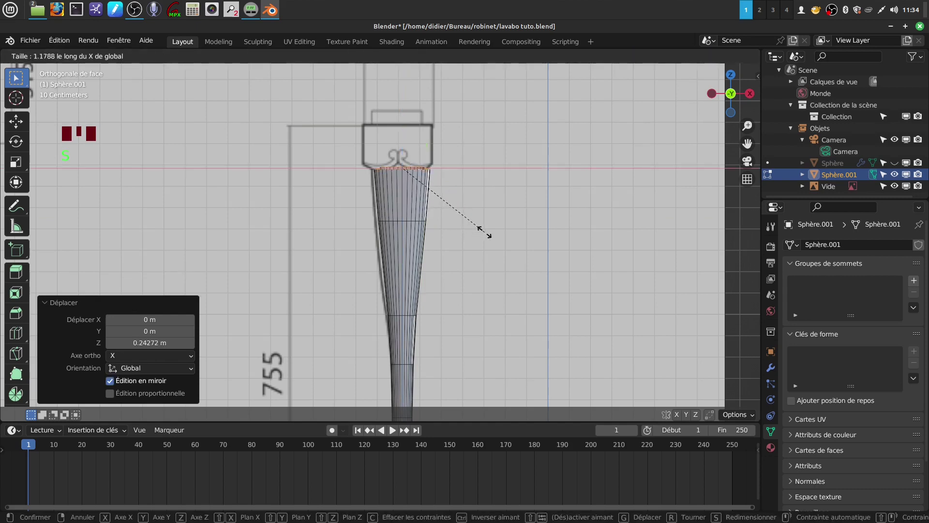
pyautogui.click(482, 232)
# Extrude the top loop outward at a scale of about 1.384 and raise it slightly to form the collar's flared base
pyautogui.press('e')
pyautogui.press('s')
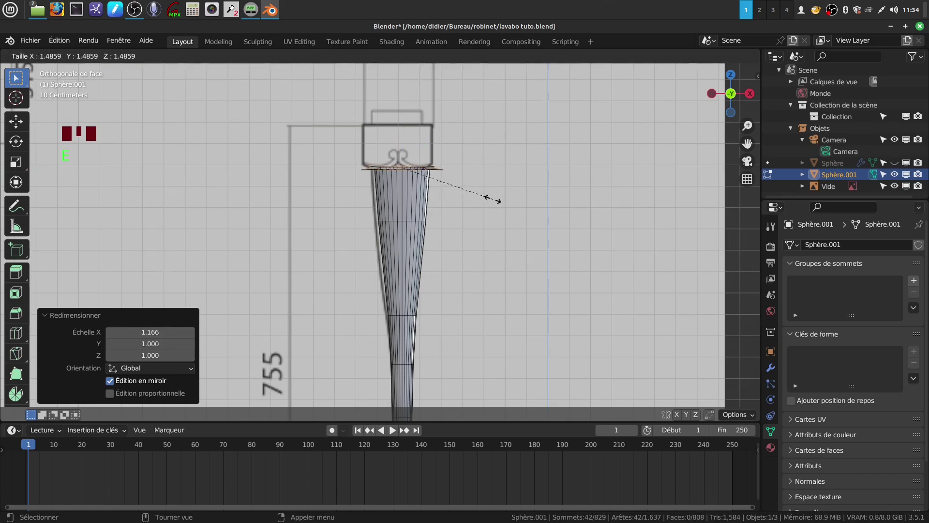
pyautogui.click(485, 199)
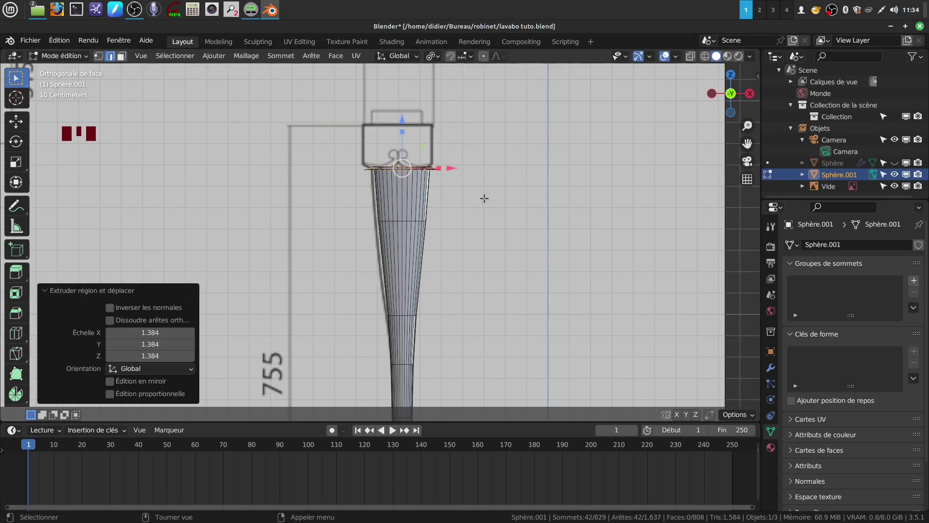
pyautogui.moveTo(403, 119); pyautogui.dragTo(404, 110)
# Extrude the flared loop straight up by about 0.179 m to form the collar's wall
pyautogui.press('e')
pyautogui.press('Escape')
pyautogui.moveTo(404, 107); pyautogui.dragTo(405, 69)
# Extrude the collar's top loop inward at a scale of about 0.842 and raise it by about 0.03 m to form a sloped shoulder
pyautogui.moveTo(418, 186); pyautogui.dragTo(379, 286, button='middle')
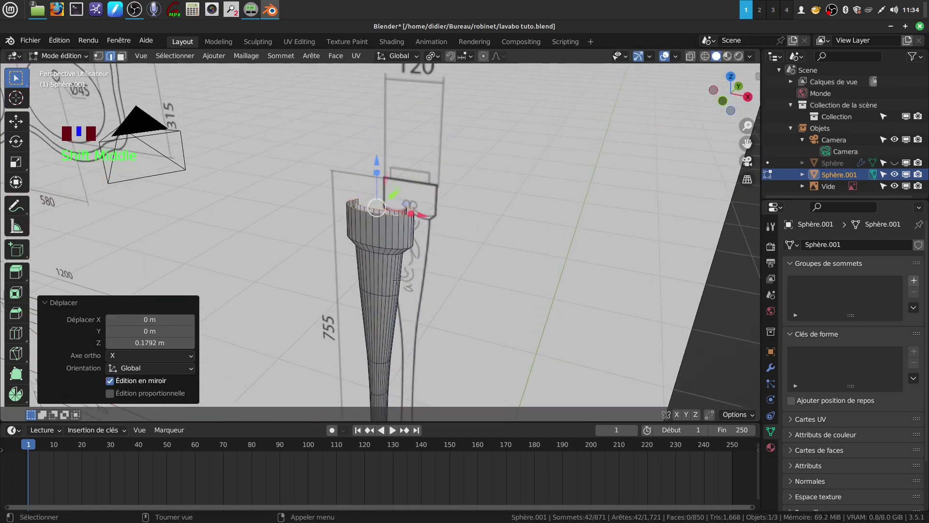
pyautogui.scroll(3, 408, 271)
pyautogui.moveTo(421, 234); pyautogui.dragTo(440, 237, button='middle')
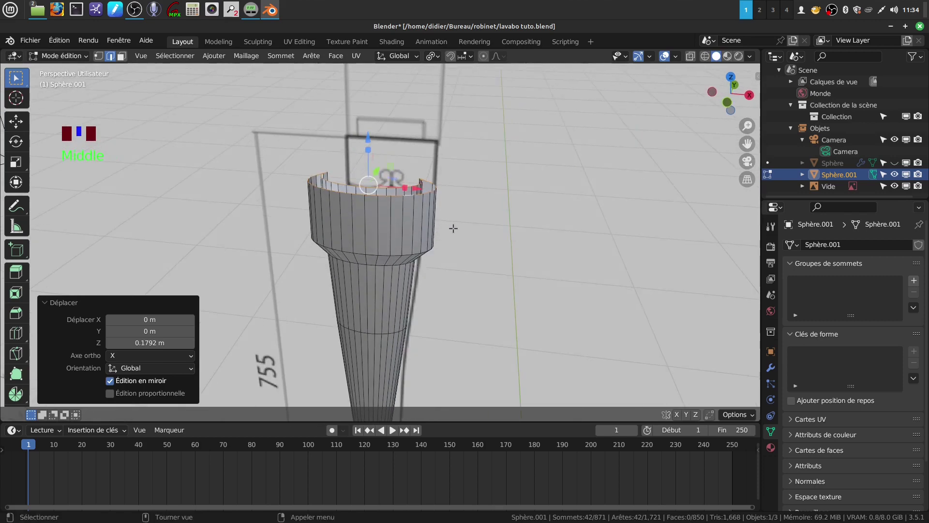
pyautogui.press('e')
pyautogui.press('s')
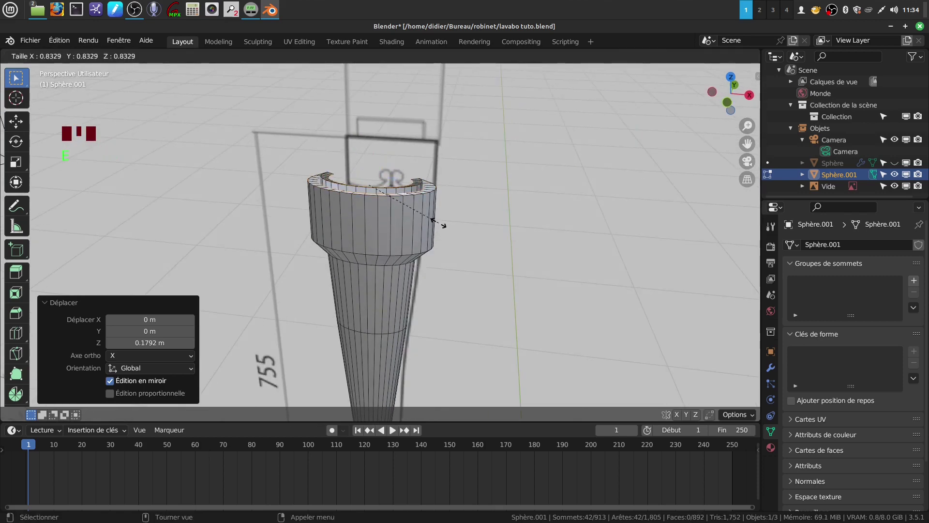
pyautogui.click(446, 227)
pyautogui.press('g')
pyautogui.press('z')
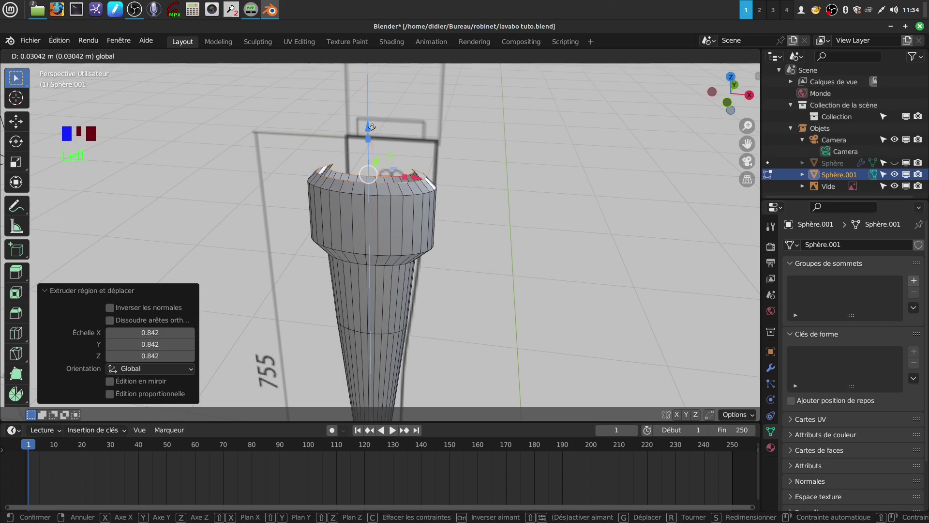
pyautogui.click(412, 152)
# Extrude the shoulder's inner loop straight up by about 0.108 m to form the neck above the collar
pyautogui.press('e')
pyautogui.press('Escape')
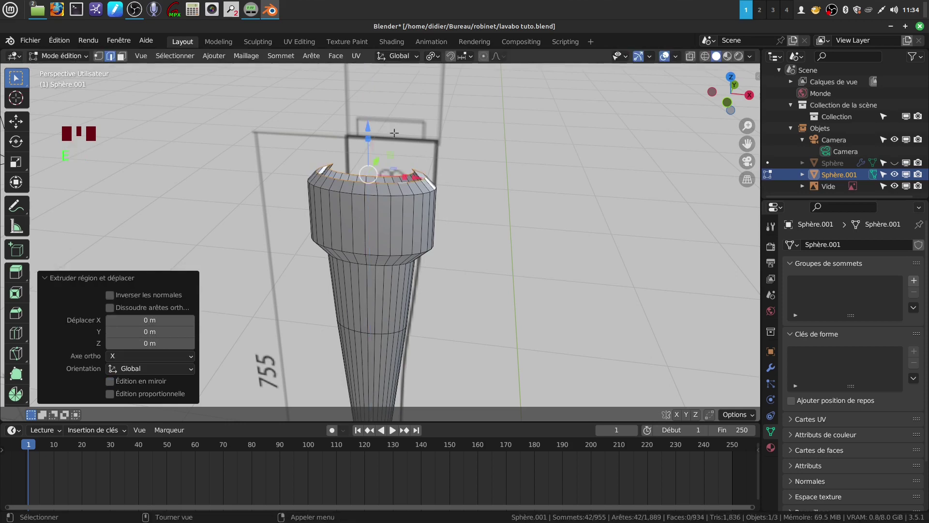
pyautogui.press('g')
pyautogui.press('z')
pyautogui.click(371, 91)
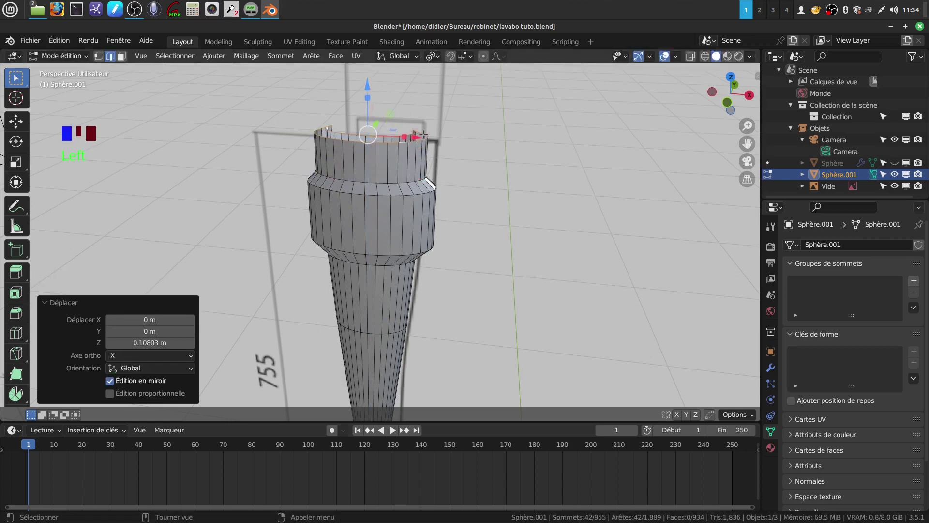
# Add one centred loop cut to the leg section directly beneath the collar
pyautogui.scroll(-3, 471, 153)
pyautogui.keyDown('shift'); pyautogui.moveTo(471, 153); pyautogui.dragTo(396, 196, button='middle'); pyautogui.keyUp('shift')
pyautogui.scroll(-3, 463, 169)
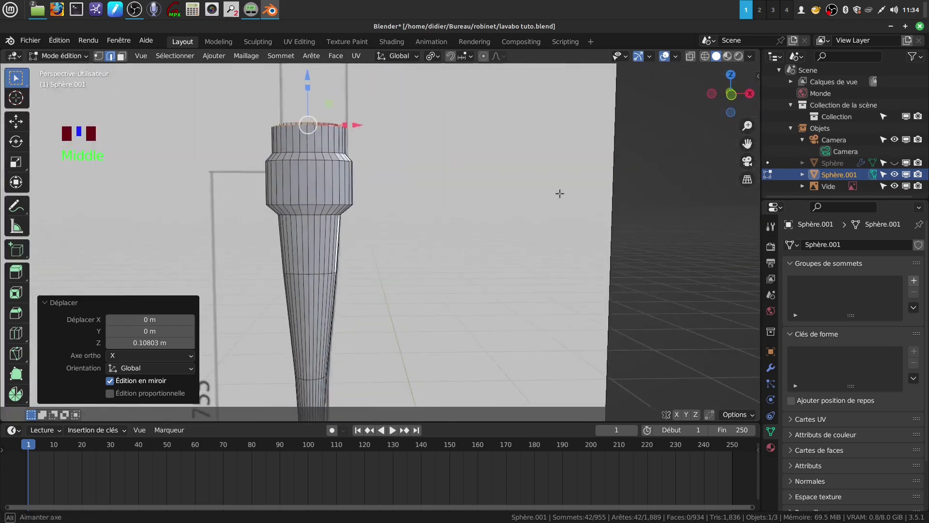
pyautogui.keyDown('shift'); pyautogui.moveTo(463, 170); pyautogui.dragTo(514, 125, button='middle'); pyautogui.keyUp('shift')
pyautogui.scroll(2, 440, 259)
pyautogui.keyDown('shift'); pyautogui.moveTo(438, 257); pyautogui.dragTo(422, 310, button='middle'); pyautogui.keyUp('shift')
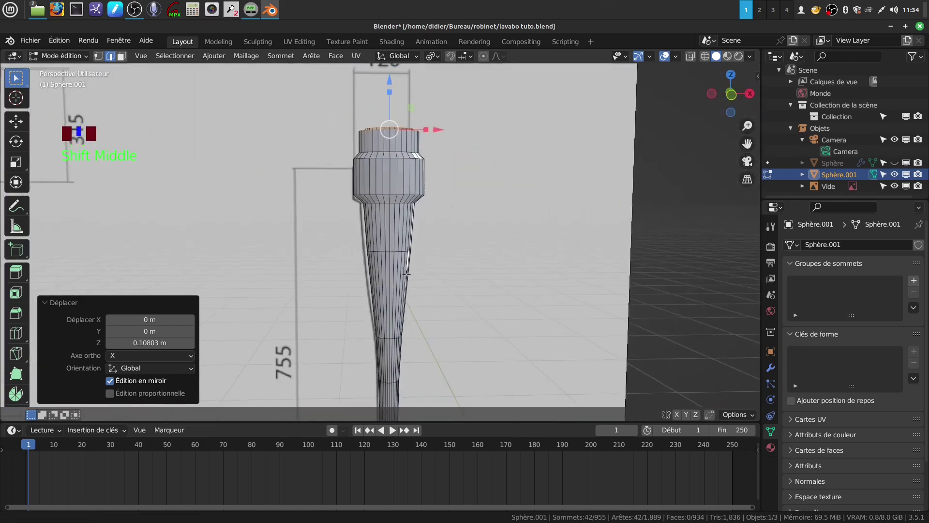
pyautogui.hotkey('ctrl', 'r')
pyautogui.click(397, 234)
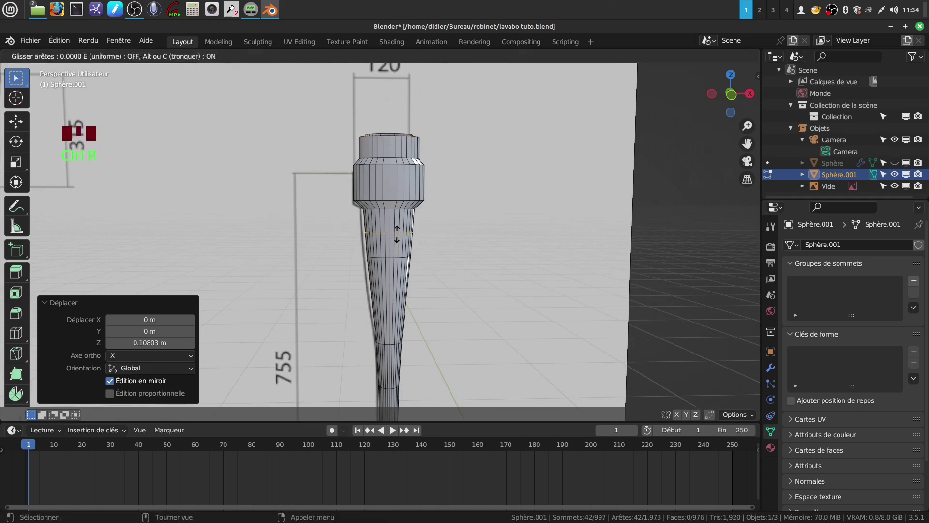
pyautogui.rightClick(397, 234)
# Add two centred loop cuts to the second long section of the leg shaft below the collar
pyautogui.keyDown('shift'); pyautogui.moveTo(394, 291); pyautogui.dragTo(415, 234, button='middle'); pyautogui.keyUp('shift')
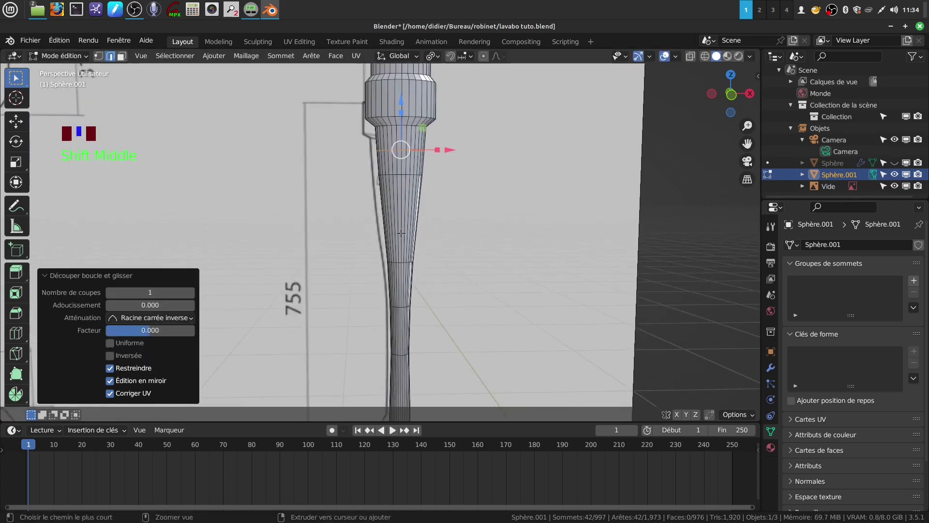
pyautogui.hotkey('ctrl', 'r')
pyautogui.scroll(1, 401, 233)
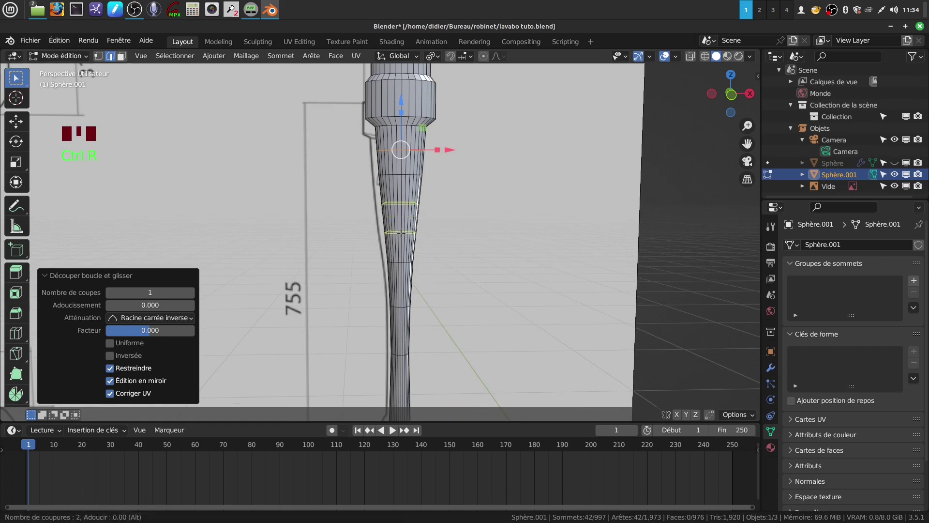
pyautogui.click(401, 233)
pyautogui.rightClick(401, 233)
# Add one centred loop cut to each of the next two sections down the leg's tapering shaft
pyautogui.keyDown('shift'); pyautogui.moveTo(401, 284); pyautogui.dragTo(403, 246, button='middle'); pyautogui.keyUp('shift')
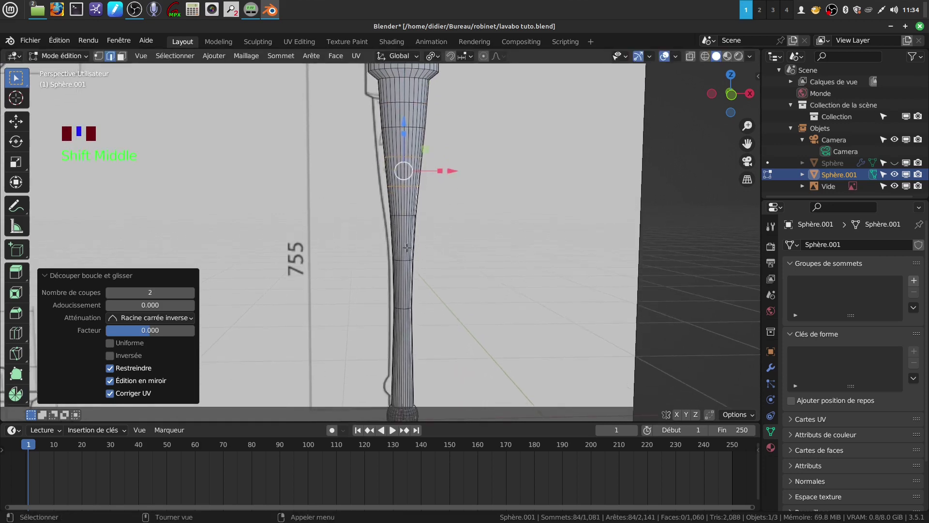
pyautogui.hotkey('ctrl', 'r')
pyautogui.click(403, 246)
pyautogui.rightClick(404, 246)
pyautogui.hotkey('ctrl', 'r')
pyautogui.click(405, 285)
pyautogui.rightClick(404, 286)
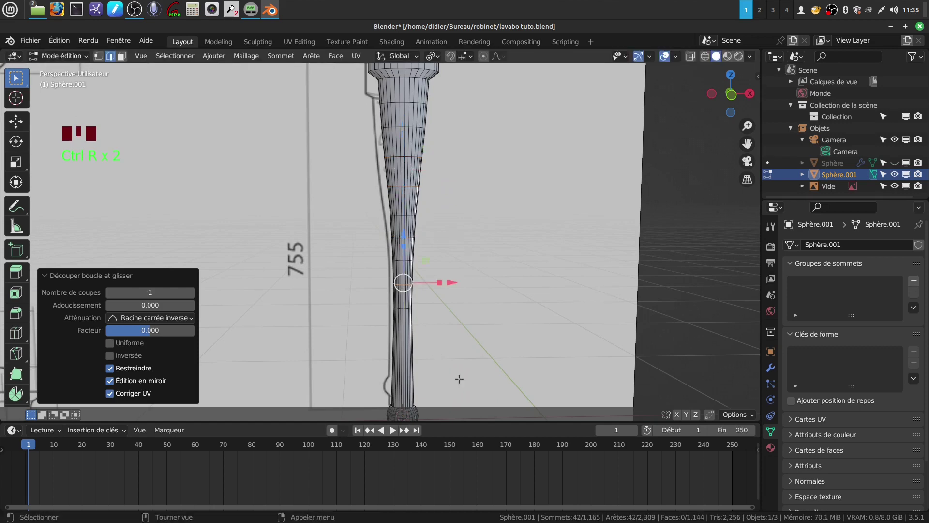
# Add three centred loop cuts to the lowest shaft section, directly above the foot ball
pyautogui.keyDown('shift'); pyautogui.moveTo(446, 359); pyautogui.dragTo(440, 266, button='middle'); pyautogui.keyUp('shift')
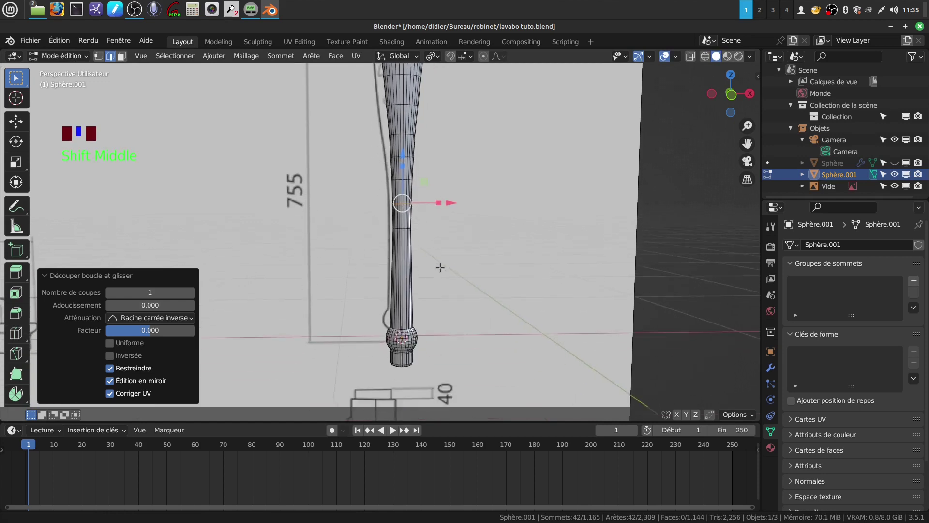
pyautogui.hotkey('ctrl', 'r')
pyautogui.scroll(2, 398, 301)
pyautogui.click(398, 301)
pyautogui.rightClick(398, 301)
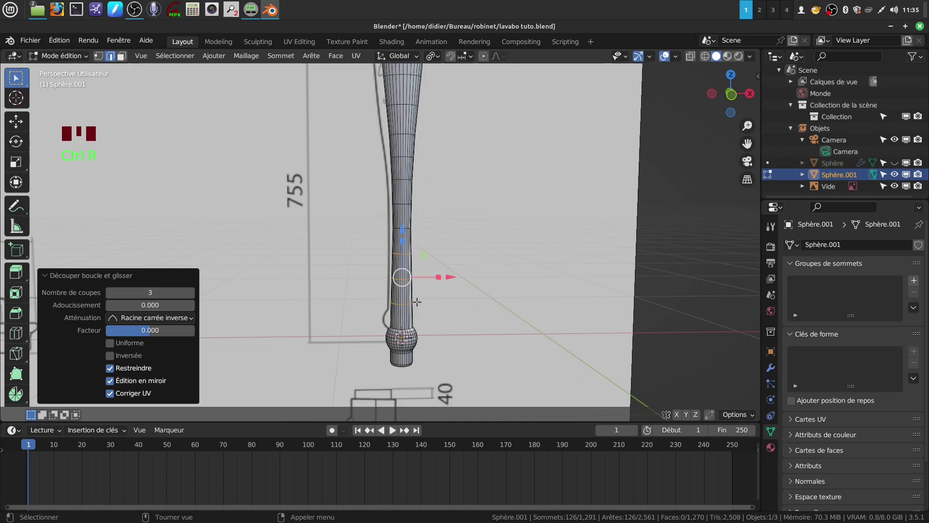
# Move the six end faces of the neck, shoulder and collar wall along Y in two passes, the last about 0.029 m
pyautogui.scroll(-3, 417, 302)
pyautogui.moveTo(438, 154); pyautogui.dragTo(366, 367, button='middle')
pyautogui.scroll(3, 412, 256)
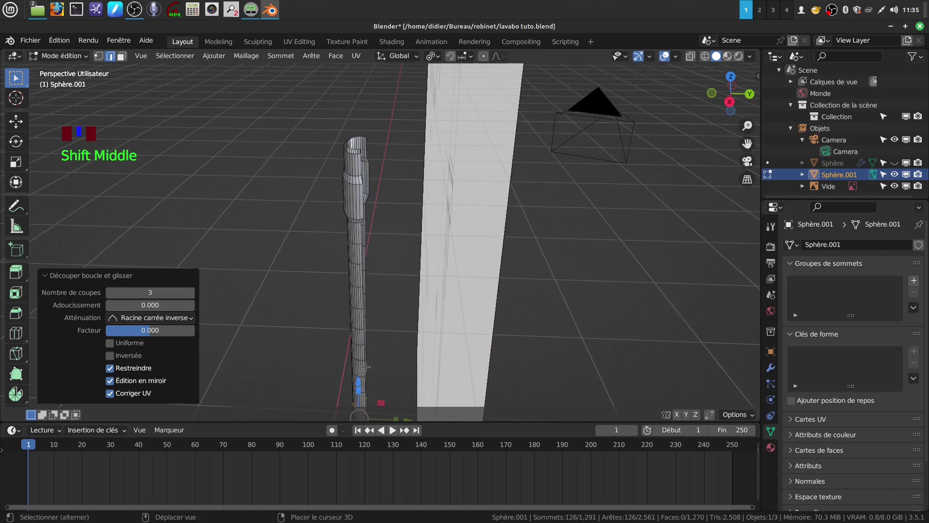
pyautogui.scroll(5, 371, 231)
pyautogui.keyDown('shift'); pyautogui.moveTo(358, 170); pyautogui.dragTo(351, 230, button='middle'); pyautogui.keyUp('shift')
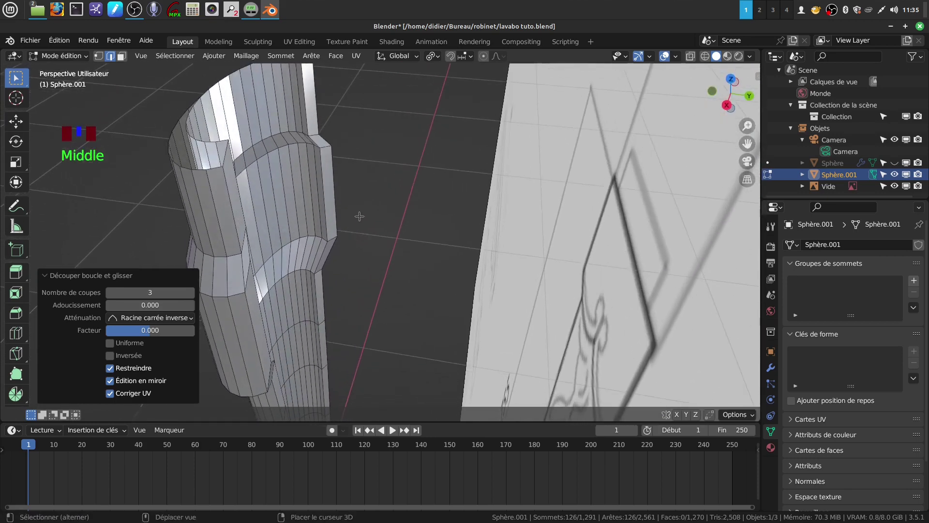
pyautogui.click(122, 55)
pyautogui.click(232, 187)
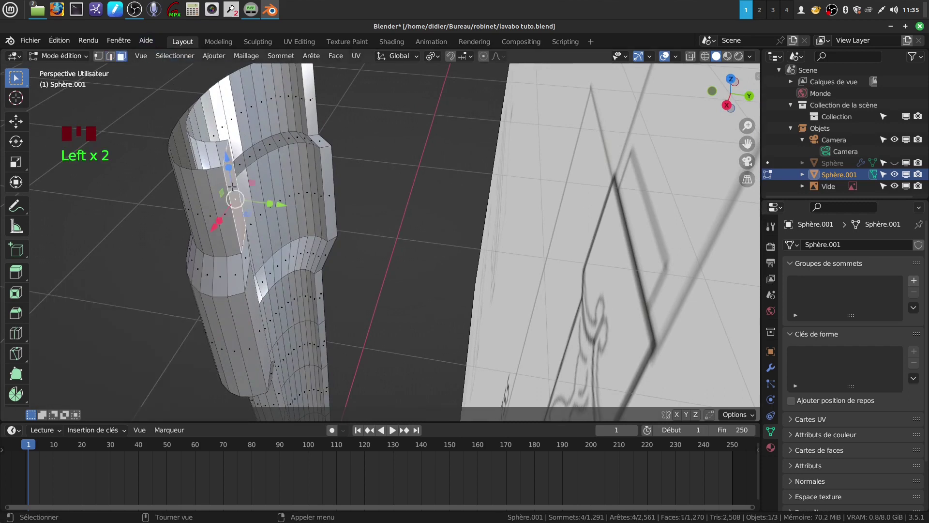
pyautogui.keyDown('shift'); pyautogui.click(310, 105); pyautogui.keyUp('shift')
pyautogui.moveTo(309, 105); pyautogui.dragTo(295, 172, button='middle')
pyautogui.keyDown('shift'); pyautogui.click(321, 136); pyautogui.keyUp('shift')
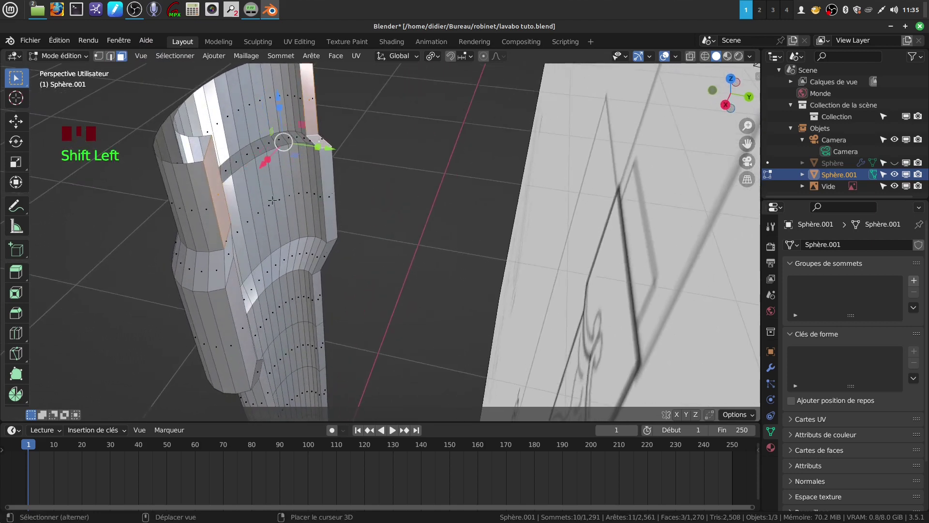
pyautogui.keyDown('shift'); pyautogui.click(230, 250); pyautogui.keyUp('shift')
pyautogui.keyDown('shift'); pyautogui.click(237, 280); pyautogui.keyUp('shift')
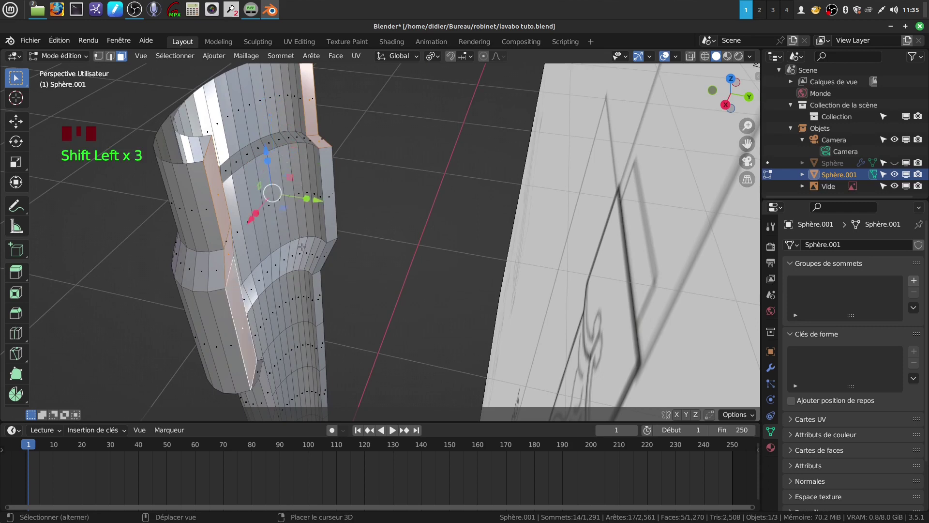
pyautogui.keyDown('shift'); pyautogui.click(330, 224); pyautogui.keyUp('shift')
pyautogui.scroll(-5, 327, 242)
pyautogui.moveTo(326, 247); pyautogui.dragTo(365, 227, button='middle')
pyautogui.moveTo(395, 207); pyautogui.dragTo(407, 207)
pyautogui.moveTo(407, 207); pyautogui.dragTo(373, 182, button='middle')
pyautogui.moveTo(400, 199); pyautogui.dragTo(412, 190)
pyautogui.scroll(3, 364, 290)
# Move the two end edges where the collar's lower flare meets the shaft along Y
pyautogui.moveTo(356, 278); pyautogui.dragTo(203, 209, button='middle')
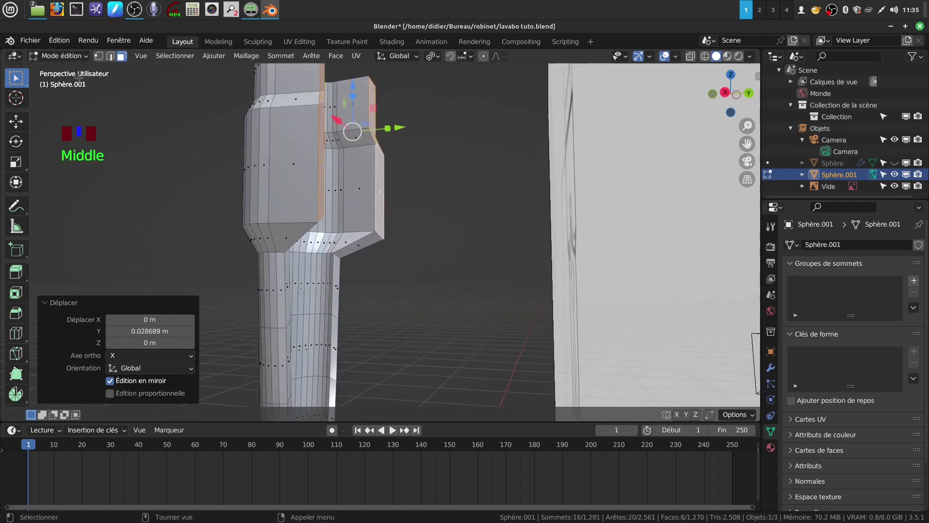
pyautogui.click(108, 57)
pyautogui.moveTo(302, 246); pyautogui.dragTo(258, 236, button='middle')
pyautogui.click(263, 236)
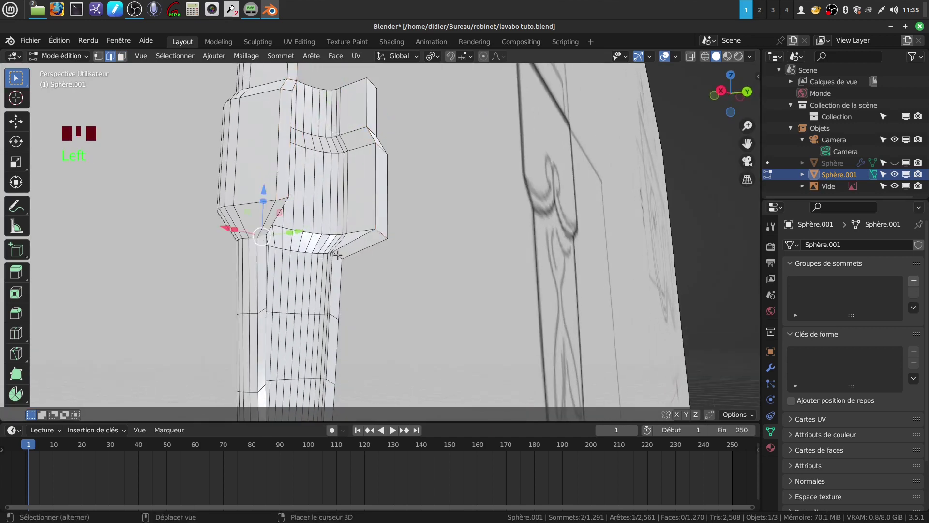
pyautogui.moveTo(336, 257); pyautogui.dragTo(382, 257, button='middle')
pyautogui.moveTo(382, 258); pyautogui.dragTo(405, 258)
# Return to object mode and apply smooth shading to the leg
pyautogui.scroll(-5, 404, 257)
pyautogui.keyDown('shift'); pyautogui.moveTo(382, 336); pyautogui.dragTo(396, 178, button='middle'); pyautogui.keyUp('shift')
pyautogui.scroll(-2, 375, 254)
pyautogui.scroll(3, 396, 178)
pyautogui.moveTo(395, 285)
pyautogui.keyDown('shift'); pyautogui.mouseDown(button='middle')
pyautogui.moveTo(393, 256)
pyautogui.moveTo(409, 300)
pyautogui.moveTo(384, 277)
pyautogui.mouseUp(button='middle'); pyautogui.keyUp('shift')
pyautogui.scroll(-3, 393, 262)
pyautogui.scroll(-2, 394, 284)
pyautogui.press('Tab')
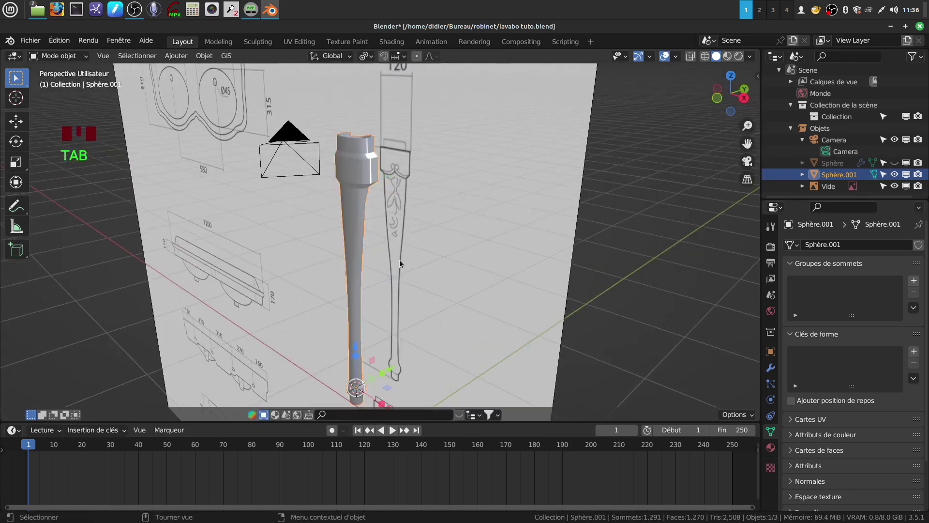
pyautogui.rightClick(369, 165)
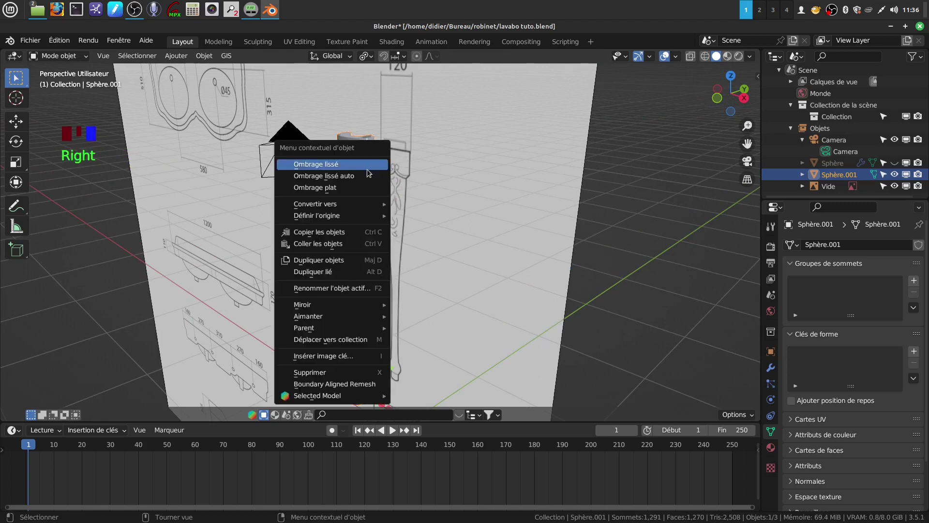
pyautogui.click(366, 167)
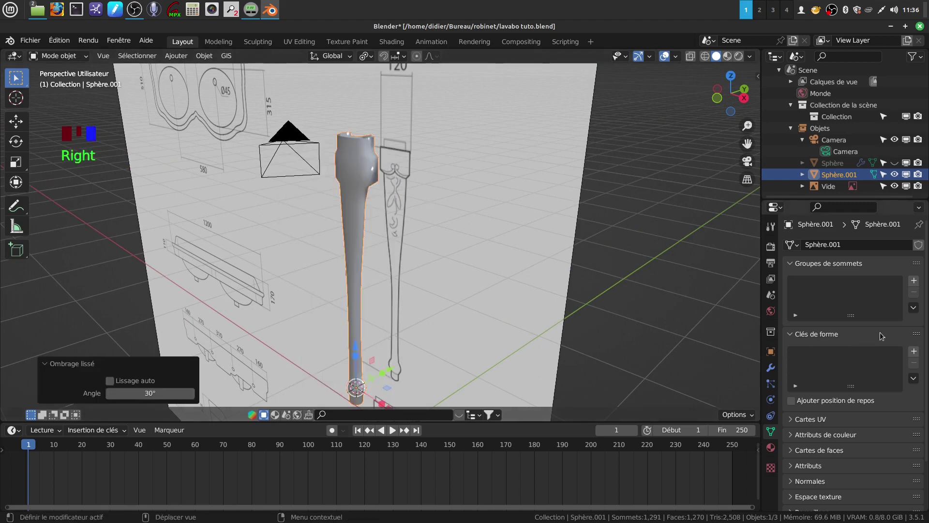
# Add a Subdivision Surface modifier to the leg and set its viewport level to 2
pyautogui.click(771, 369)
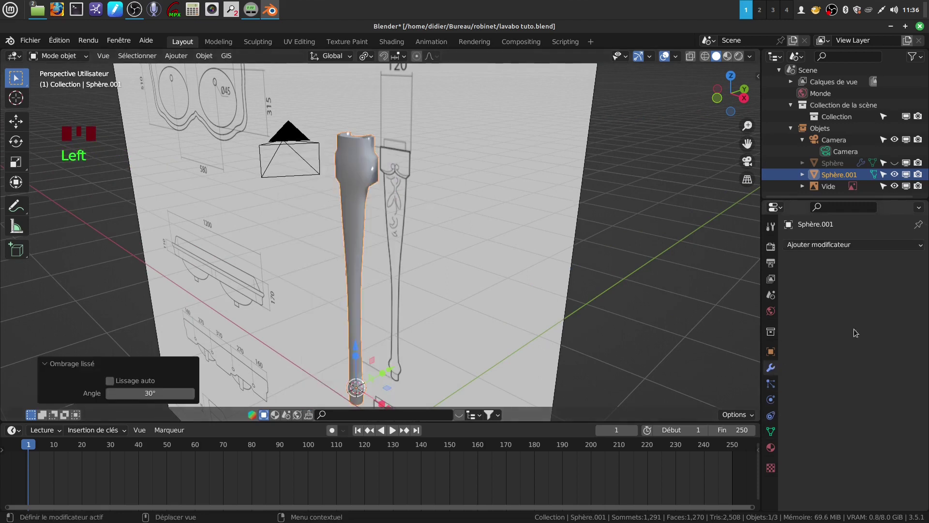
pyautogui.click(923, 250)
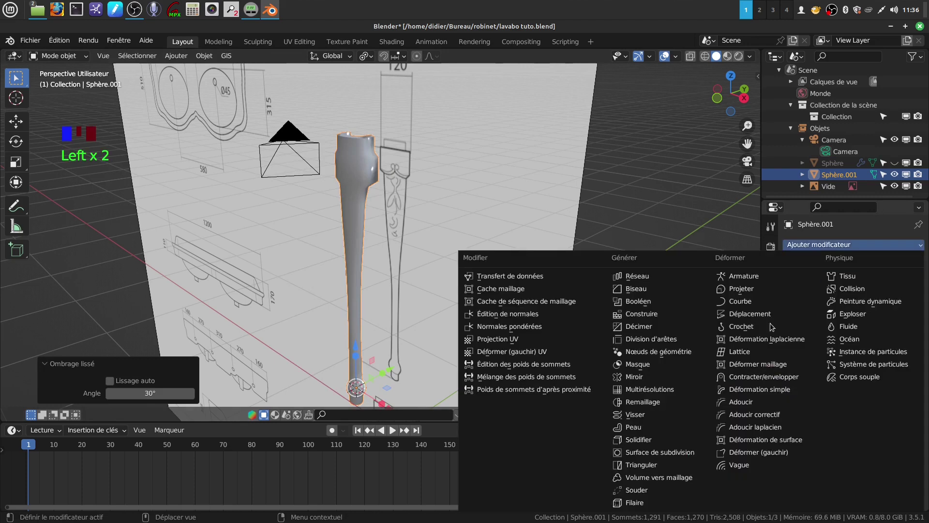
pyautogui.click(675, 454)
pyautogui.click(900, 295)
# Hide the subdivision in the viewport and bevel both edge loops of the collar's lower flare by about 0.0192 m with 2 segments
pyautogui.moveTo(426, 228); pyautogui.dragTo(336, 228, button='middle')
pyautogui.scroll(3, 336, 192)
pyautogui.moveTo(337, 191)
pyautogui.mouseDown(button='middle')
pyautogui.moveTo(313, 126)
pyautogui.moveTo(288, 138)
pyautogui.moveTo(286, 124)
pyautogui.moveTo(355, 128)
pyautogui.moveTo(446, 170)
pyautogui.mouseUp(button='middle')
pyautogui.scroll(2, 367, 280)
pyautogui.press('Tab')
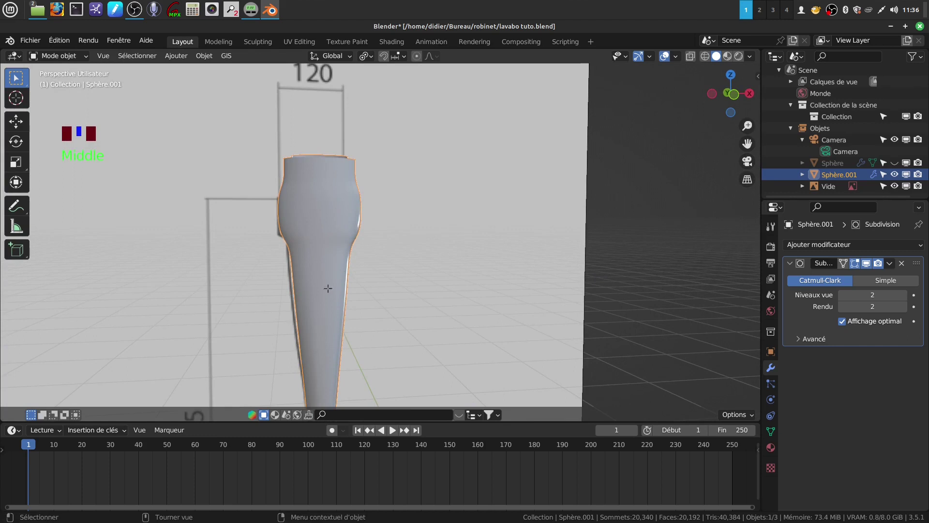
pyautogui.scroll(3, 314, 214)
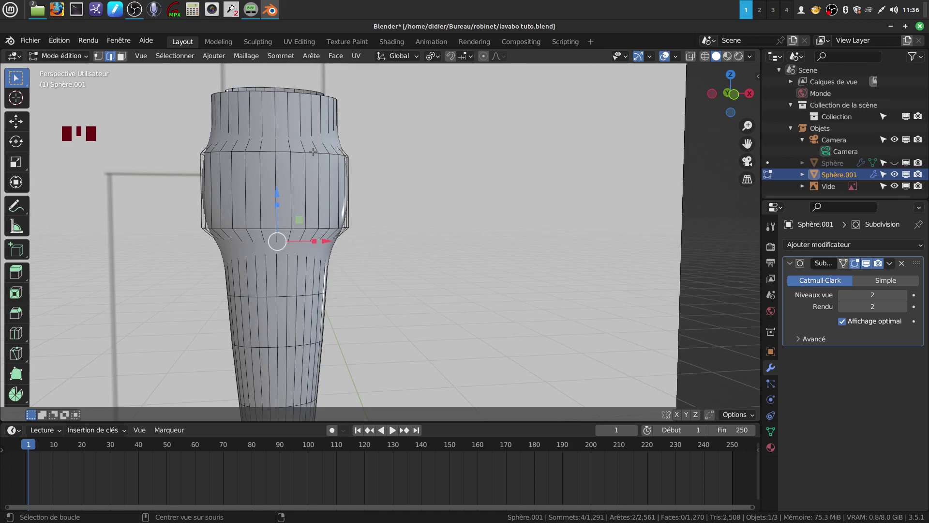
pyautogui.keyDown('alt'); pyautogui.click(314, 226); pyautogui.keyUp('alt')
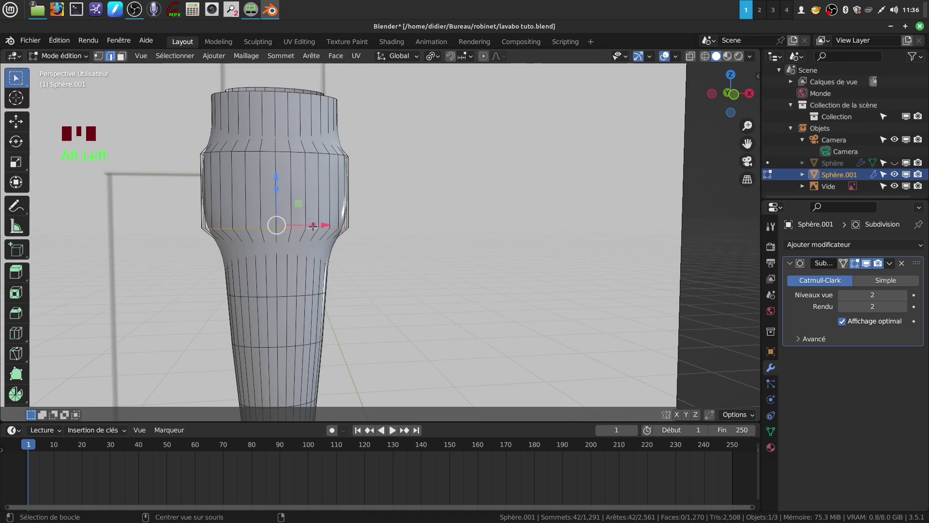
pyautogui.moveTo(333, 215); pyautogui.dragTo(336, 216, button='middle')
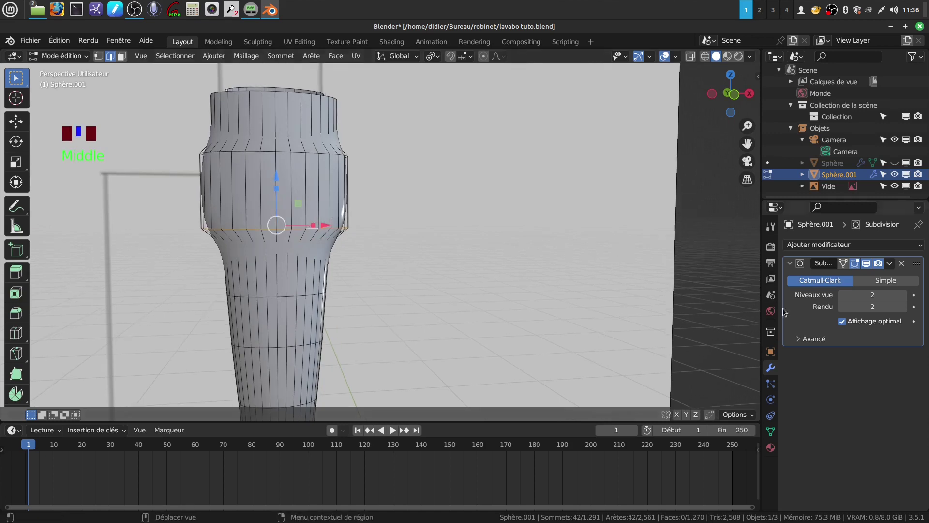
pyautogui.click(866, 263)
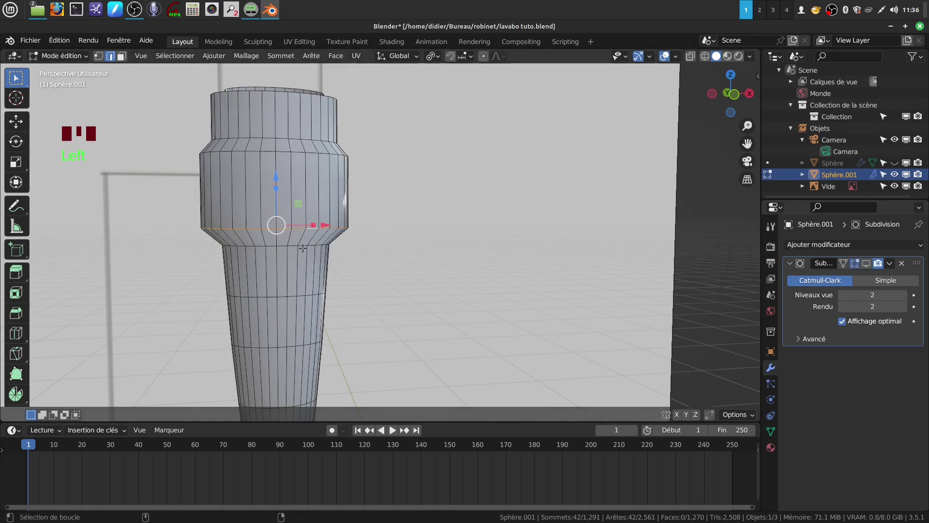
pyautogui.moveTo(359, 255); pyautogui.dragTo(363, 254, button='middle')
pyautogui.hotkey('ctrl', 'b')
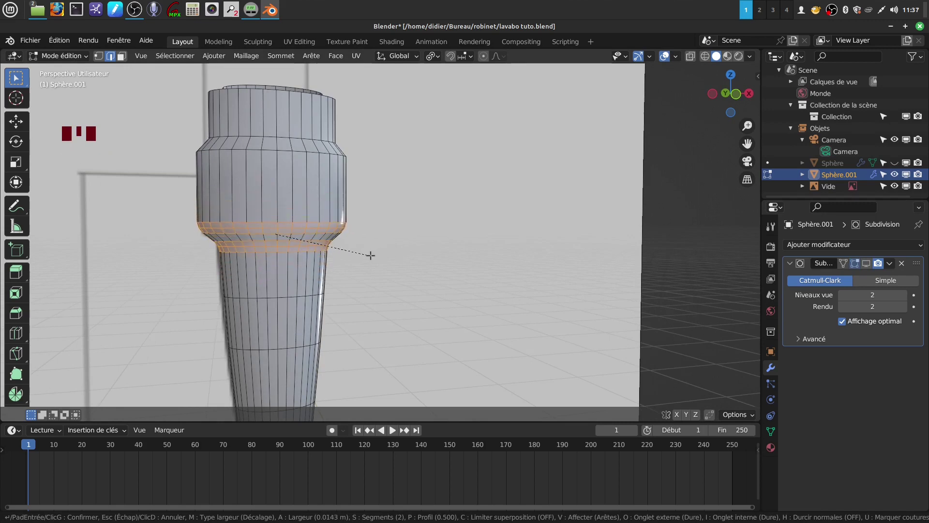
pyautogui.click(372, 254)
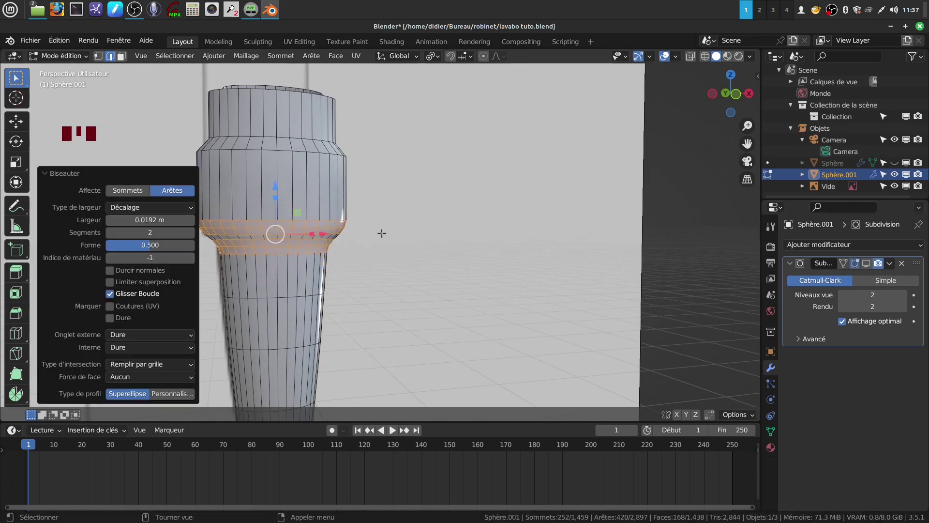
# Bevel the edge loop joining the shaft to the foot ball by about 0.0099 m with 2 segments
pyautogui.scroll(-3, 380, 234)
pyautogui.keyDown('shift'); pyautogui.moveTo(379, 234); pyautogui.dragTo(416, 358, button='middle'); pyautogui.keyUp('shift')
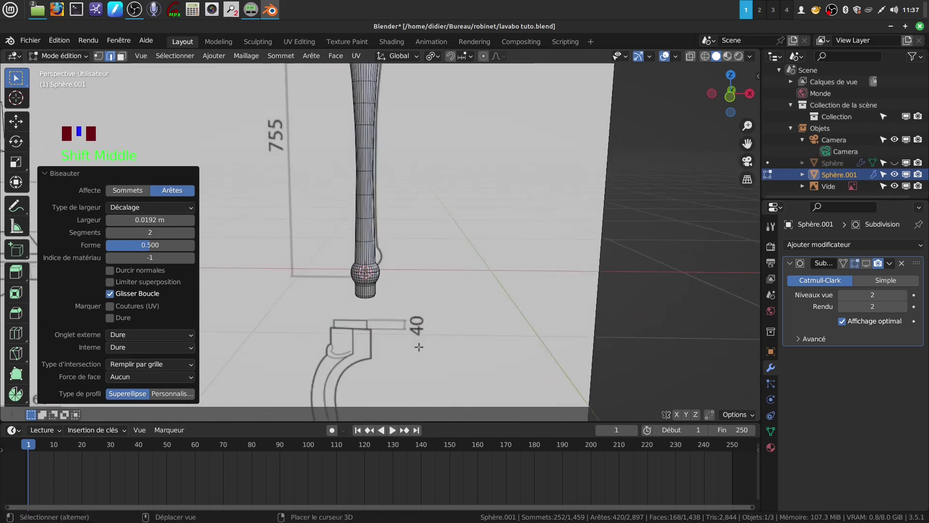
pyautogui.scroll(6, 383, 271)
pyautogui.moveTo(375, 288); pyautogui.dragTo(394, 222, button='middle')
pyautogui.scroll(3, 361, 344)
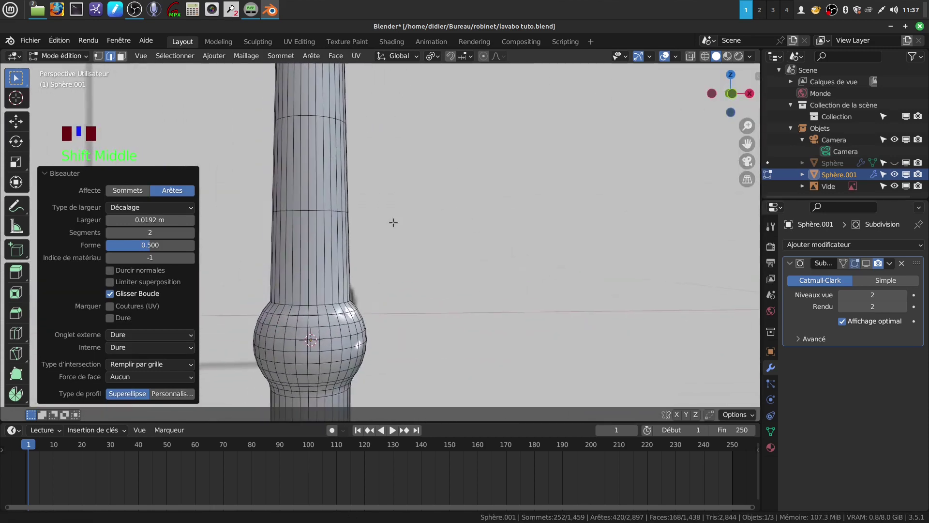
pyautogui.keyDown('alt'); pyautogui.click(321, 304); pyautogui.keyUp('alt')
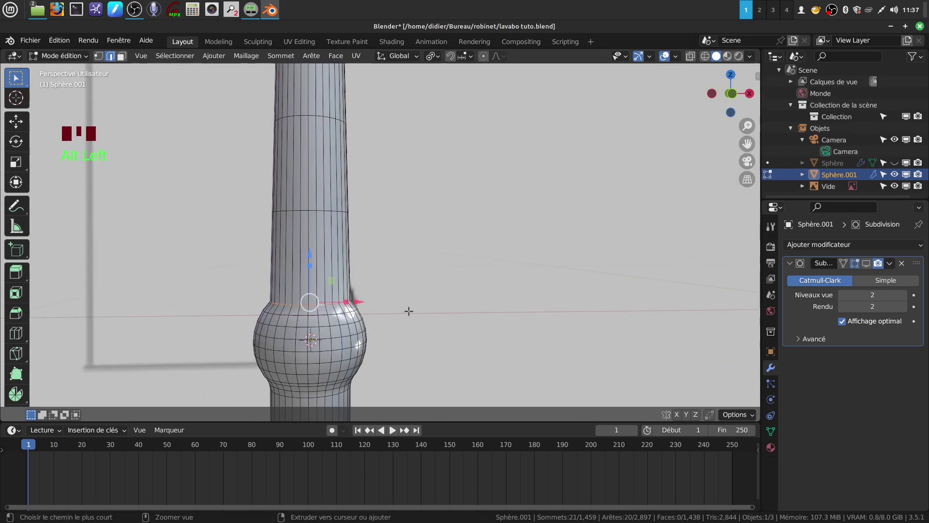
pyautogui.hotkey('ctrl', 'b')
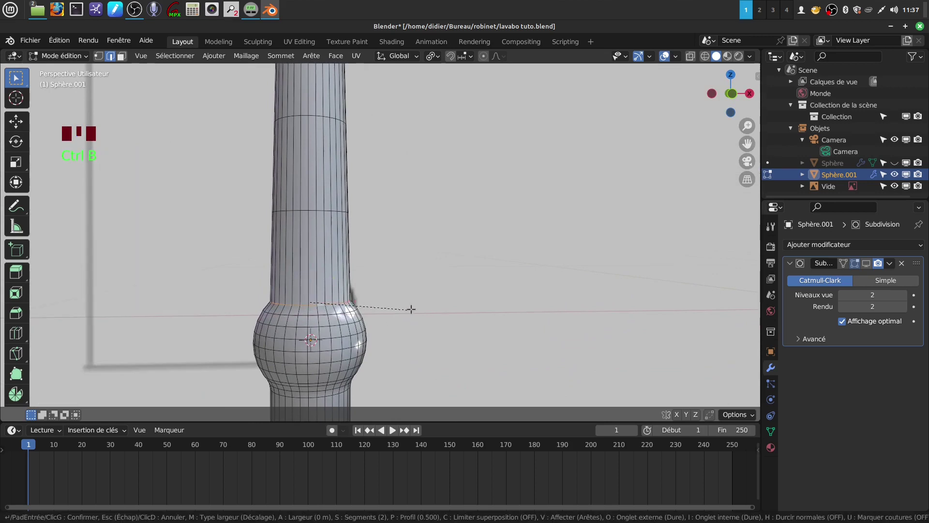
pyautogui.click(418, 299)
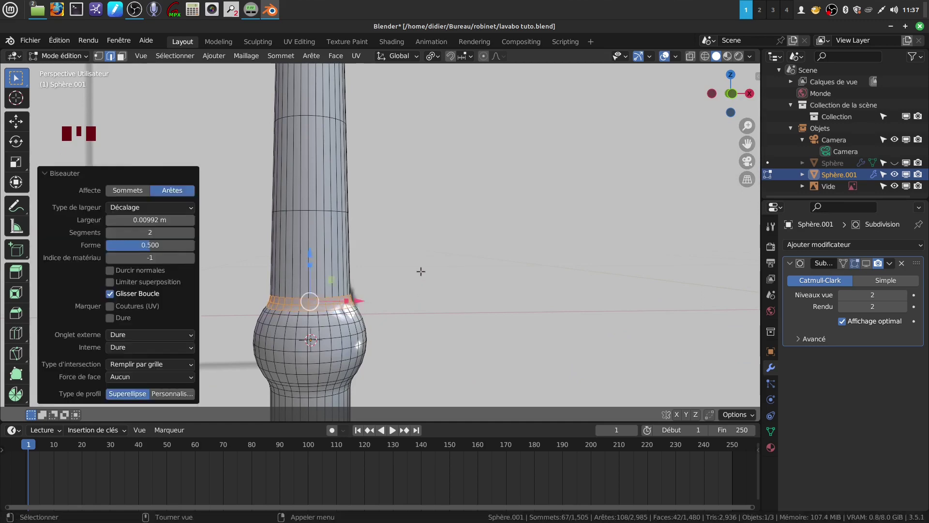
# Return to object mode and turn the leg's subdivision display back on in the viewport
pyautogui.scroll(-3, 443, 279)
pyautogui.press('Tab')
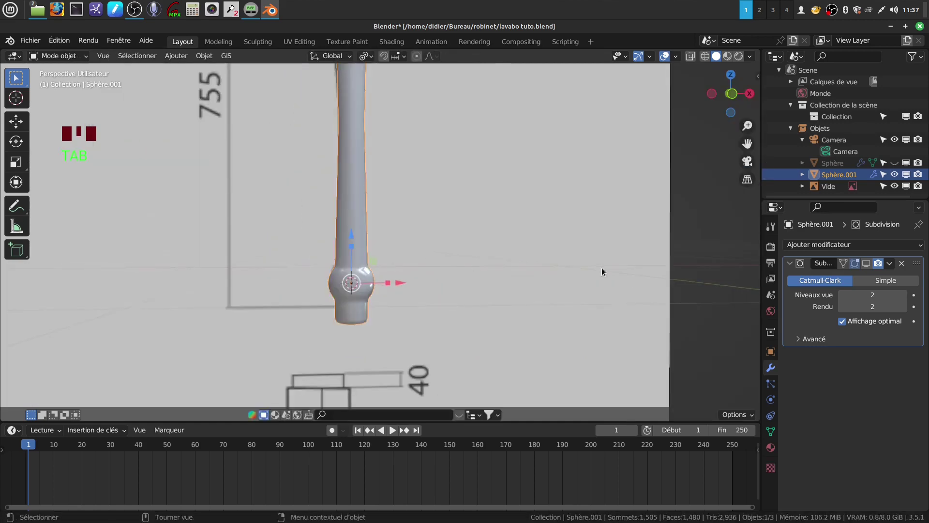
pyautogui.click(866, 262)
pyautogui.scroll(-4, 441, 249)
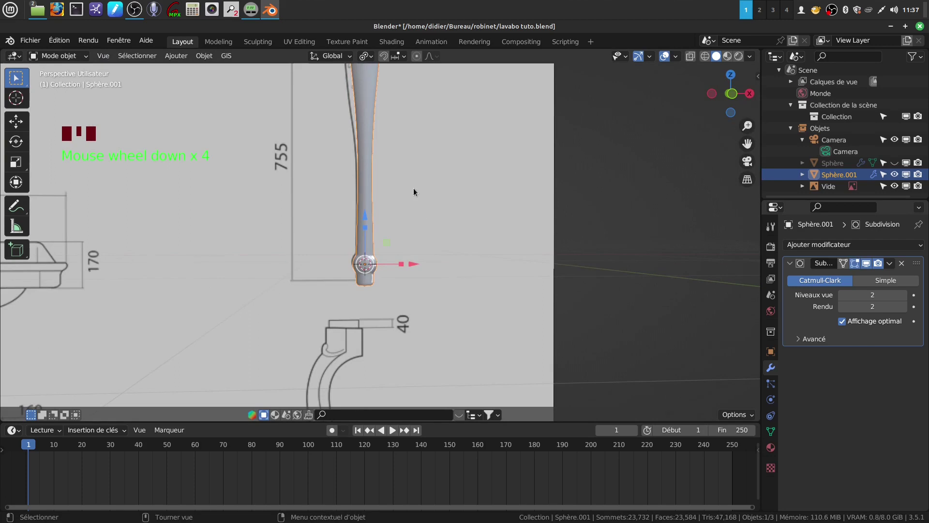
# Examine the smoothed leg's collar and shaft from several angles against the reference plan
pyautogui.scroll(-5, 414, 192)
pyautogui.moveTo(413, 197); pyautogui.dragTo(338, 208, button='middle')
pyautogui.keyDown('shift'); pyautogui.moveTo(391, 190); pyautogui.dragTo(390, 348, button='middle'); pyautogui.keyUp('shift')
pyautogui.scroll(2, 402, 235)
pyautogui.scroll(3, 385, 228)
pyautogui.scroll(-3, 406, 226)
pyautogui.scroll(-3, 400, 277)
pyautogui.moveTo(401, 278); pyautogui.dragTo(453, 241, button='middle')
# Switch to the front orthographic view and rotate the leg 90° about the Z axis
pyautogui.press('KP_1')
pyautogui.scroll(2, 440, 261)
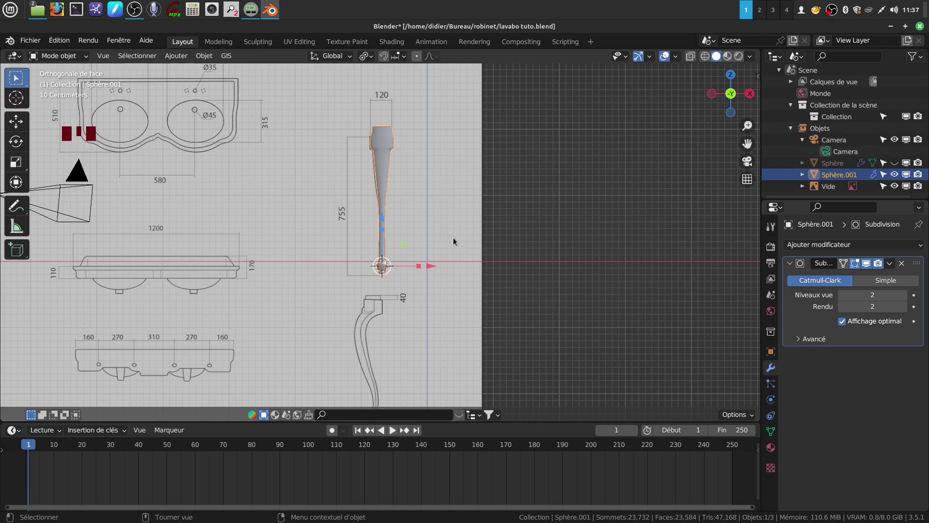
pyautogui.write('z90')
pyautogui.press('Return')
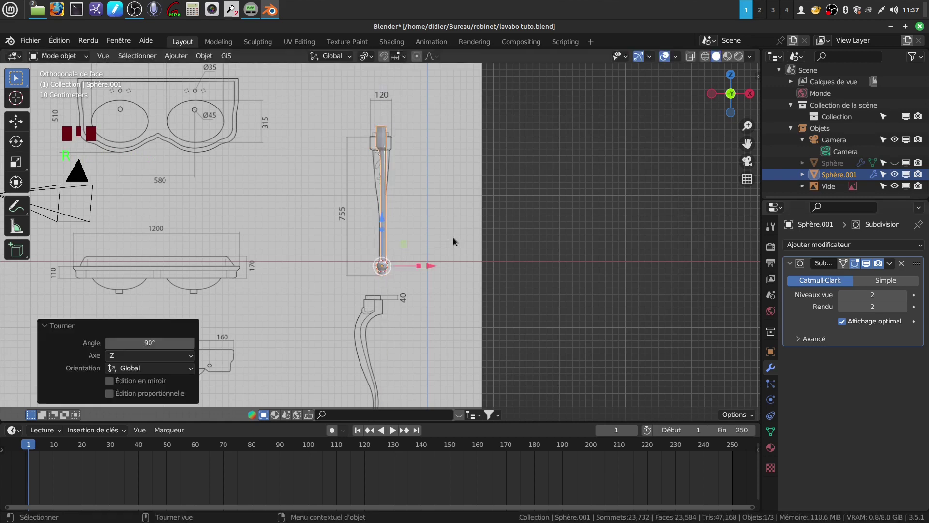
# Move the leg about -0.176 m in X and -2.469 m in Z onto the plan's side-profile drawing
pyautogui.keyDown('shift'); pyautogui.moveTo(448, 257); pyautogui.dragTo(443, 212, button='middle'); pyautogui.keyUp('shift')
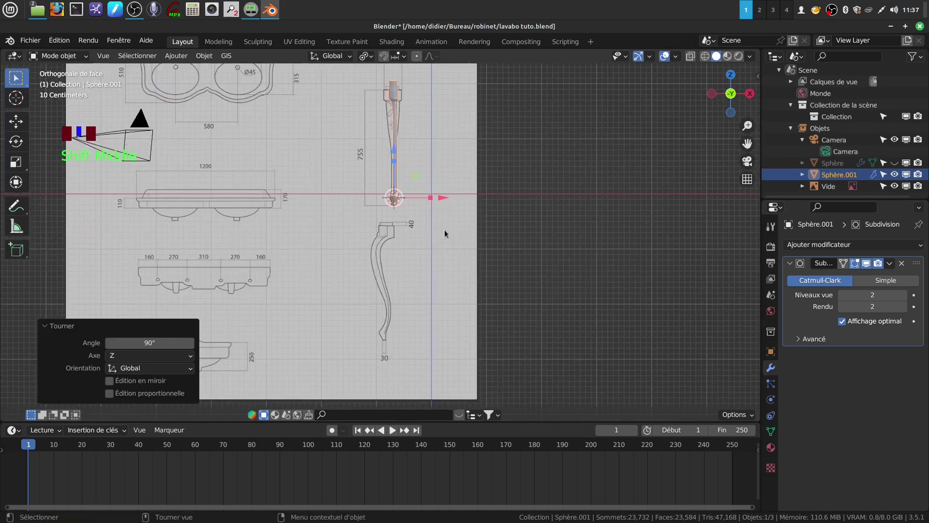
pyautogui.press('g')
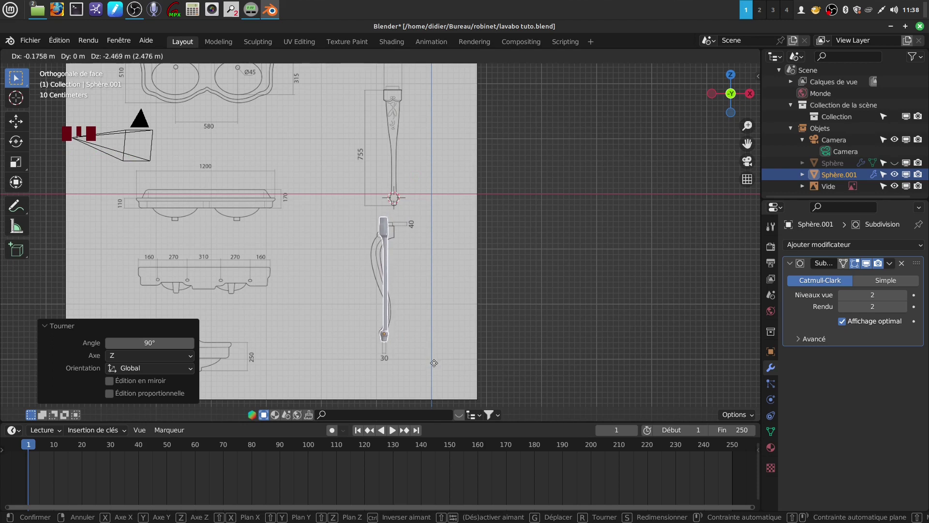
pyautogui.click(435, 363)
# Apply all transformations to the leg, then deselect it
pyautogui.keyDown('shift'); pyautogui.moveTo(453, 292); pyautogui.dragTo(460, 269, button='middle'); pyautogui.keyUp('shift')
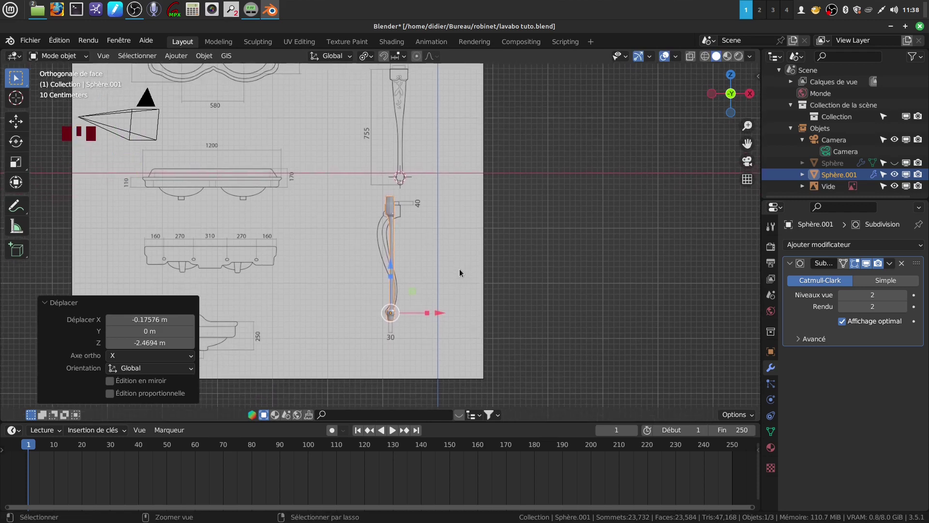
pyautogui.hotkey('ctrl', 'a')
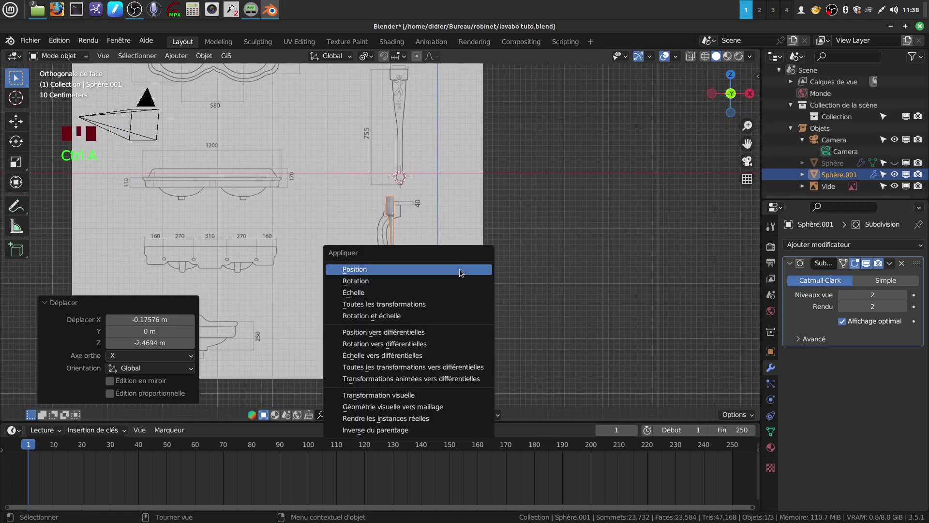
pyautogui.click(432, 305)
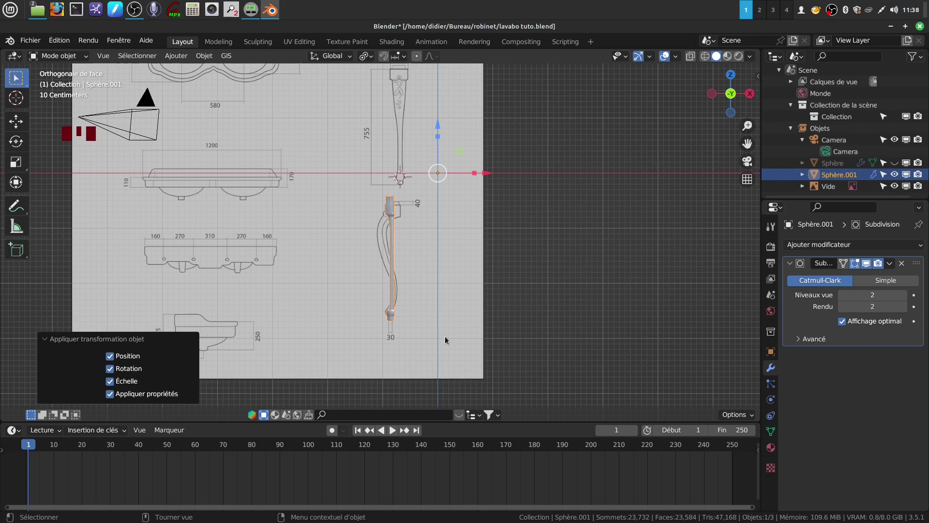
pyautogui.click(423, 309)
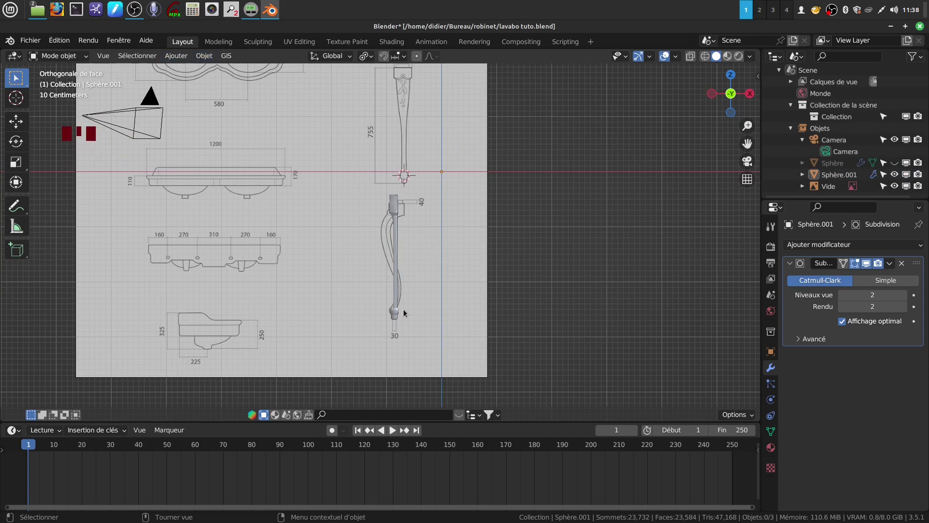
# Add a Bézier curve at the 3D cursor
pyautogui.click(182, 59)
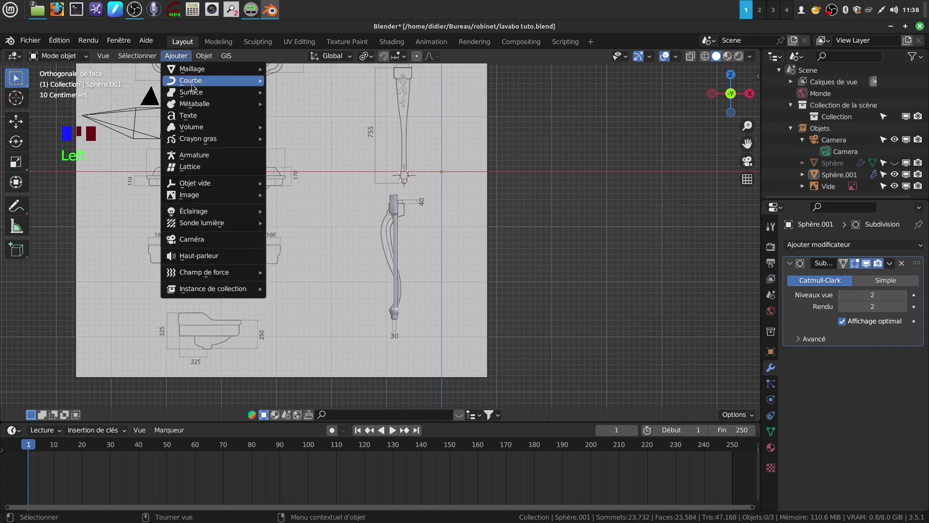
pyautogui.moveTo(193, 82)
pyautogui.click(299, 80)
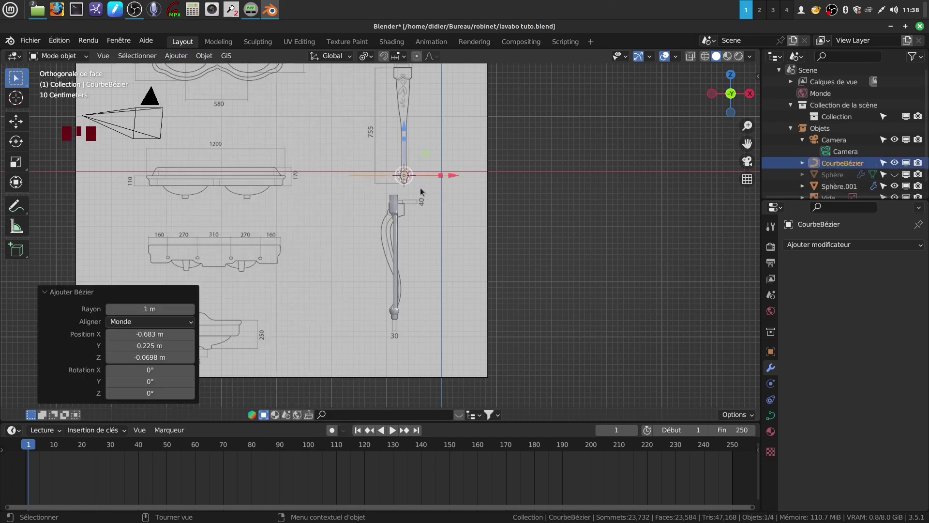
# In edit mode, move the curve's first control point to the bottom of the leg and rotate its handles upright along the leg
pyautogui.press('Tab')
pyautogui.click(348, 176)
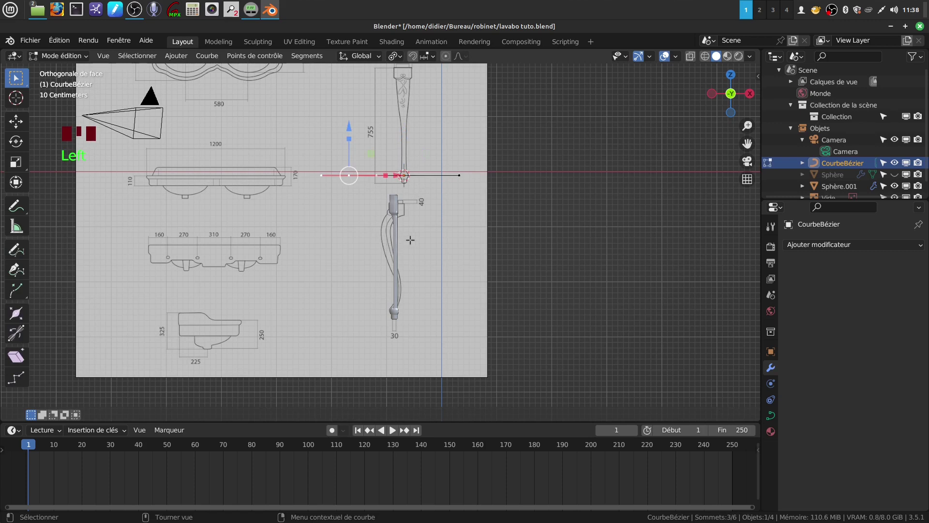
pyautogui.press('g')
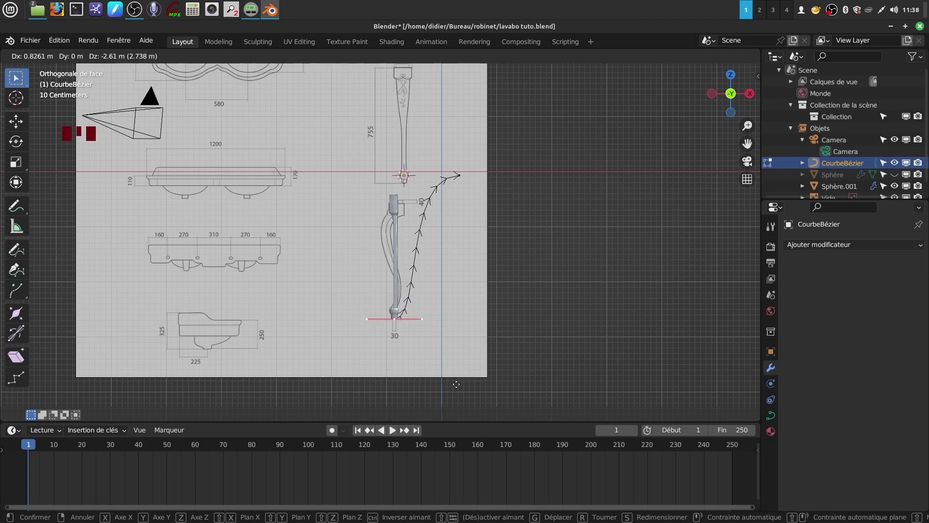
pyautogui.click(456, 385)
pyautogui.press('r')
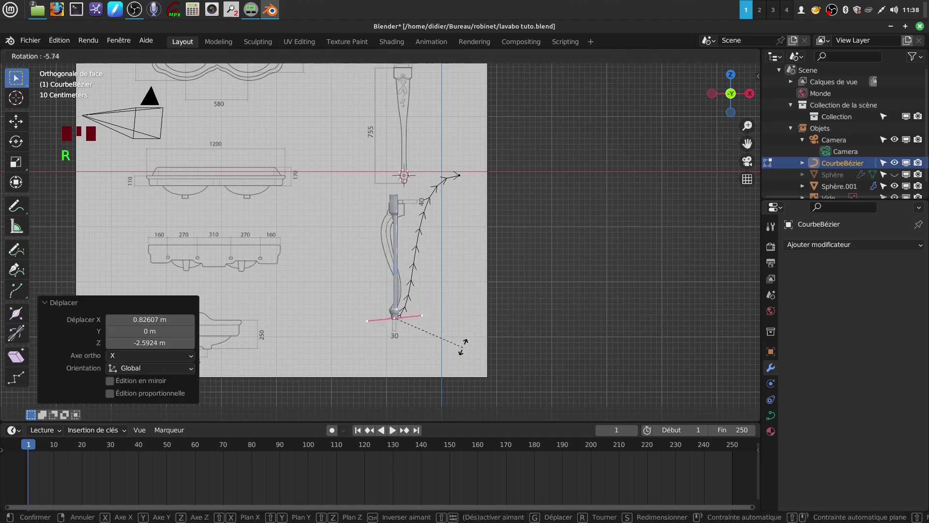
pyautogui.click(425, 269)
# Move the curve's other control point to the top of the leg and rotate its handles about -87° to align with the leg
pyautogui.click(460, 177)
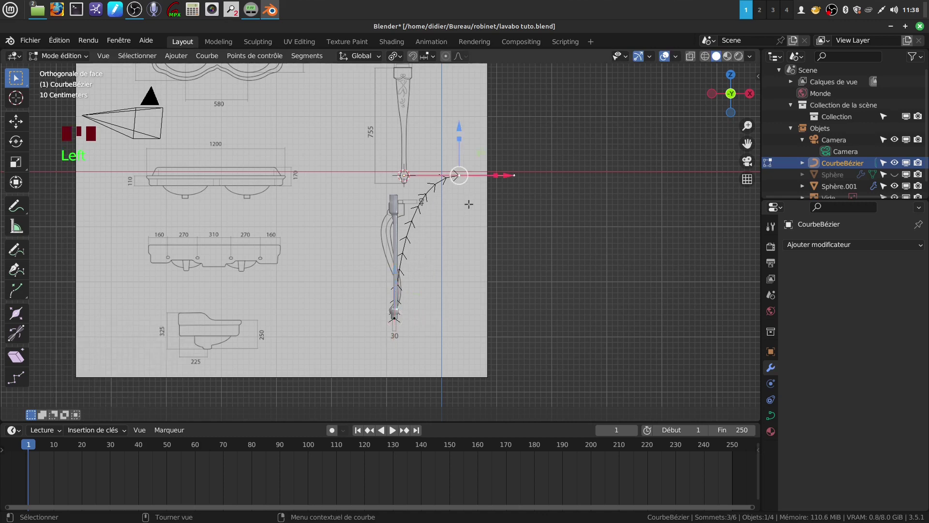
pyautogui.press('g')
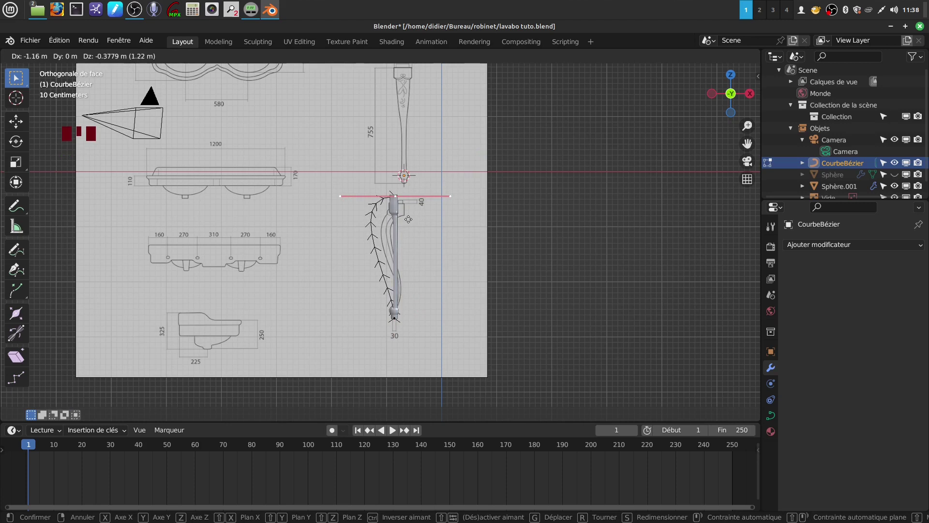
pyautogui.click(408, 219)
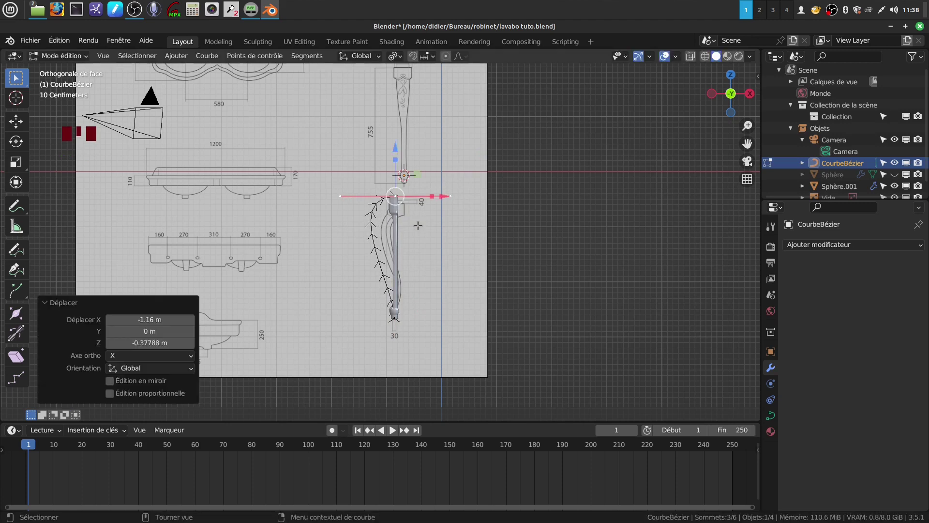
pyautogui.press('r')
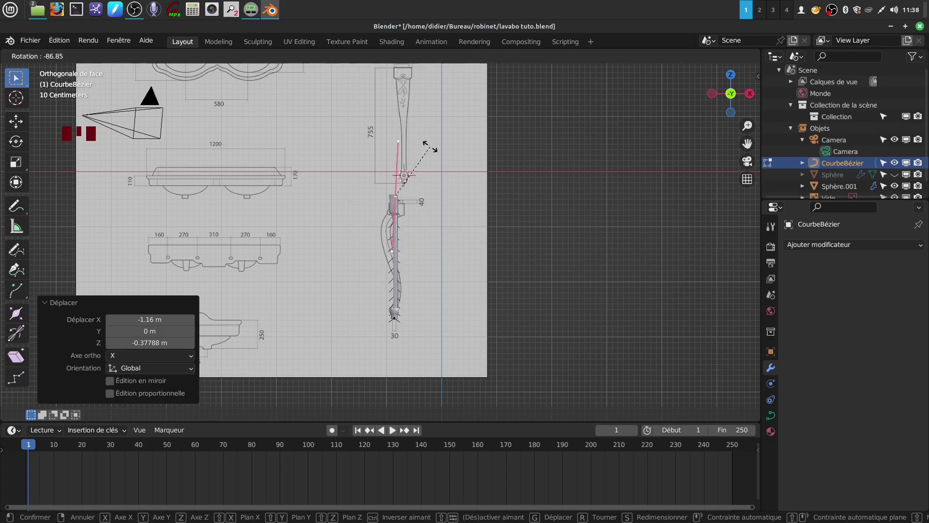
pyautogui.click(430, 147)
# In the right side view, rotate the handles of the curve's bottom point about -45° so they run vertically
pyautogui.press('KP_3')
pyautogui.press('KP_3')
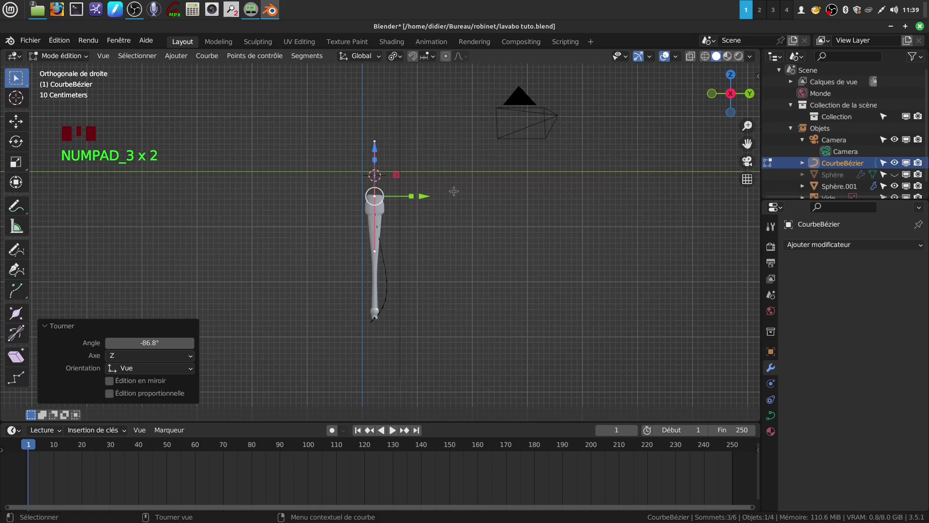
pyautogui.click(375, 317)
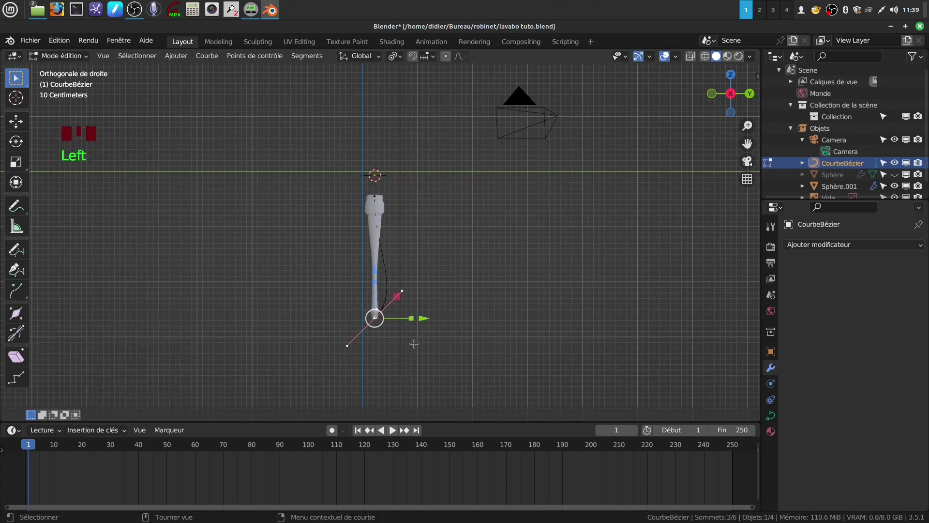
pyautogui.press('r')
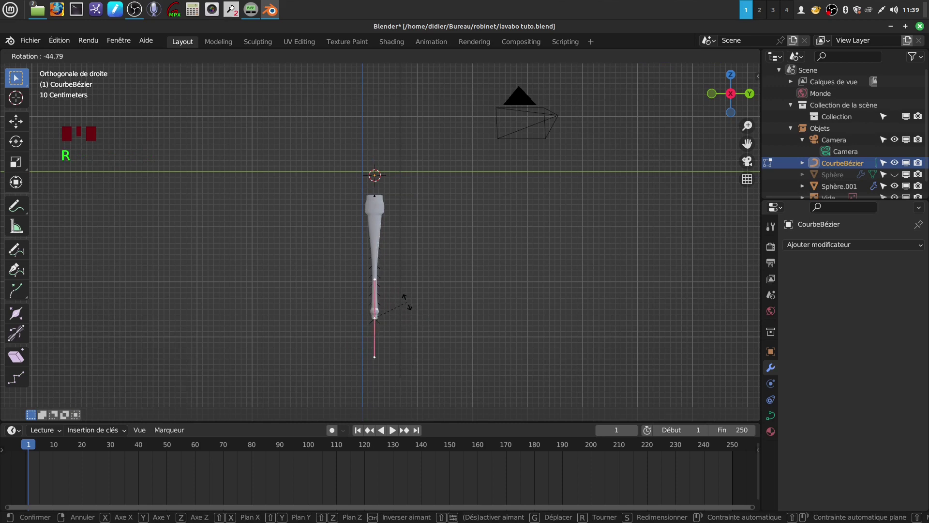
pyautogui.click(405, 301)
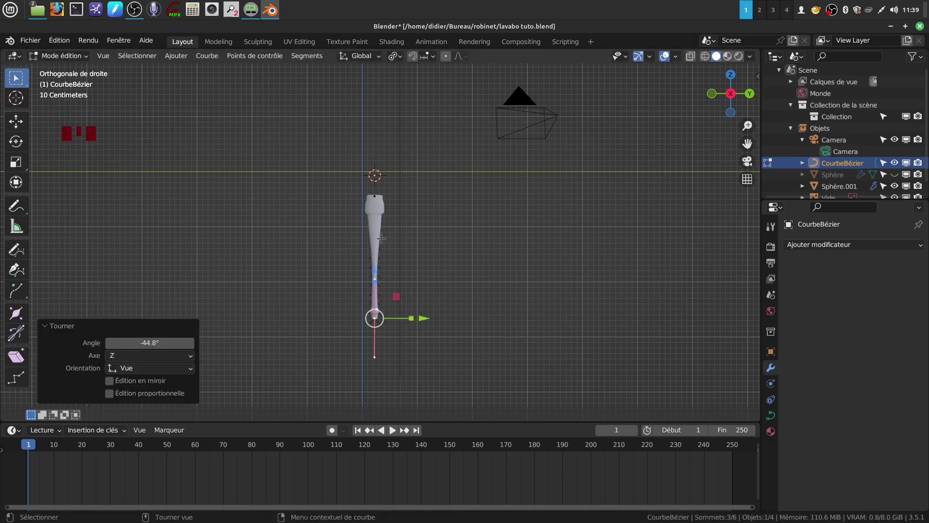
# In the front view, rotate the handles of the curve's top point about -2° to straighten them
pyautogui.click(374, 197)
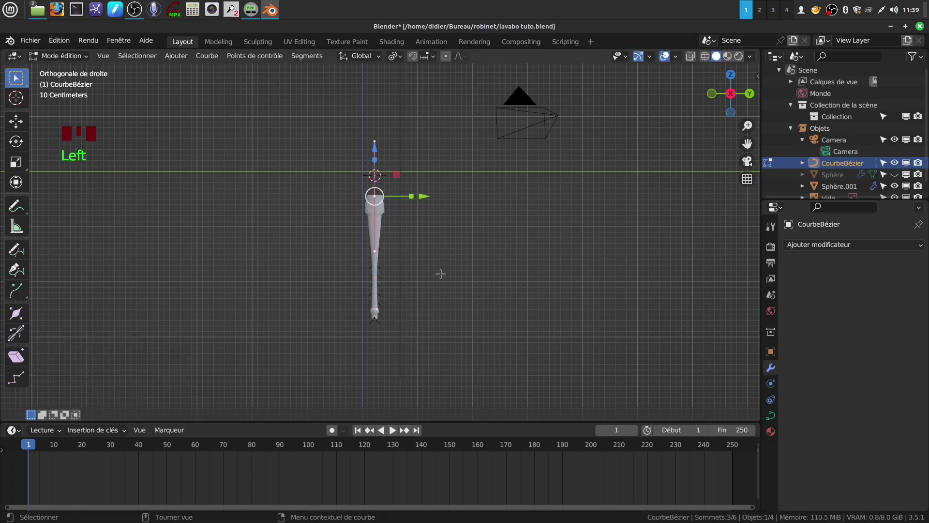
pyautogui.press('KP_1')
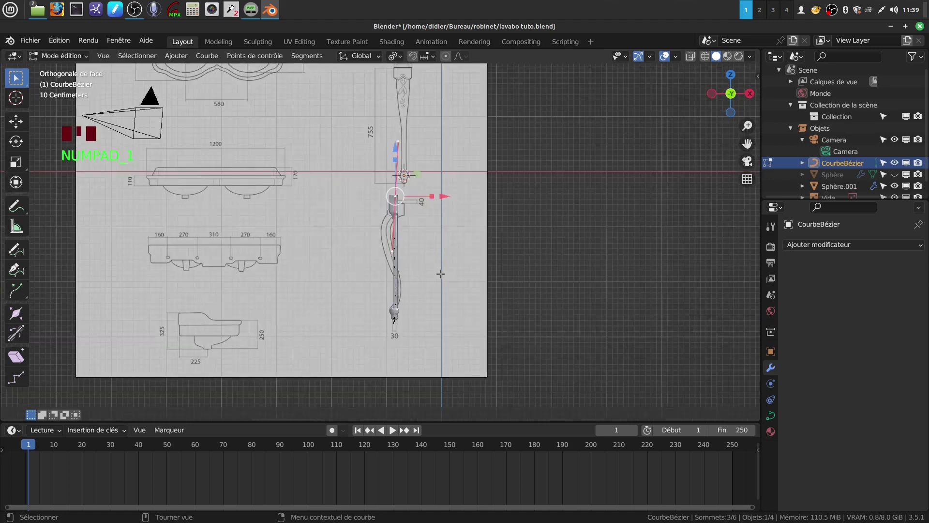
pyautogui.scroll(1, 441, 274)
pyautogui.moveTo(417, 324)
pyautogui.keyDown('shift'); pyautogui.mouseDown(button='middle')
pyautogui.moveTo(429, 295)
pyautogui.moveTo(410, 339)
pyautogui.mouseUp(button='middle'); pyautogui.keyUp('shift')
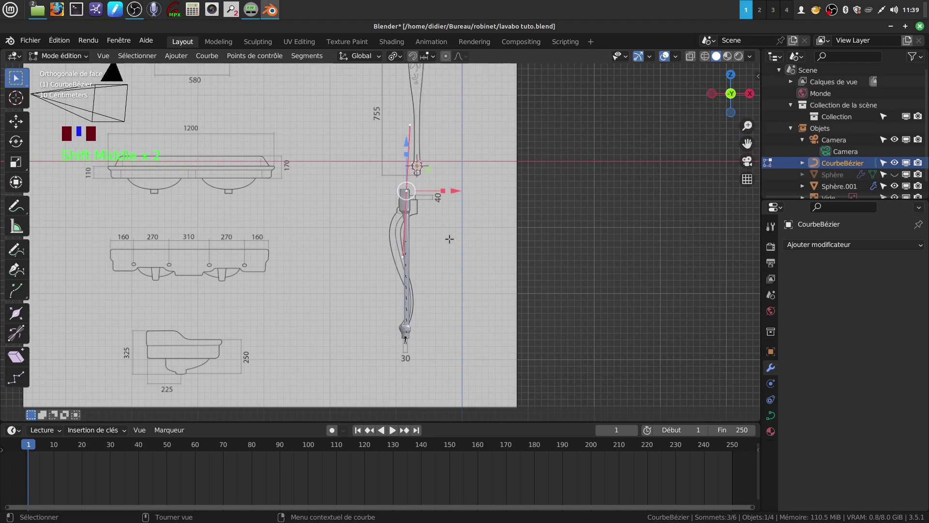
pyautogui.press('r')
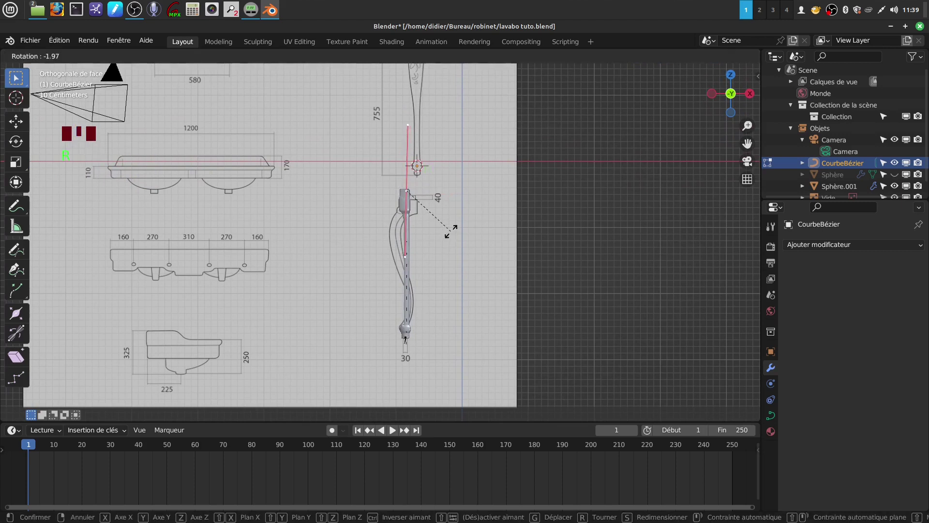
pyautogui.click(449, 230)
# Select all of the curve's control points and subdivide the curve with 2 cuts
pyautogui.press('a')
pyautogui.press('a')
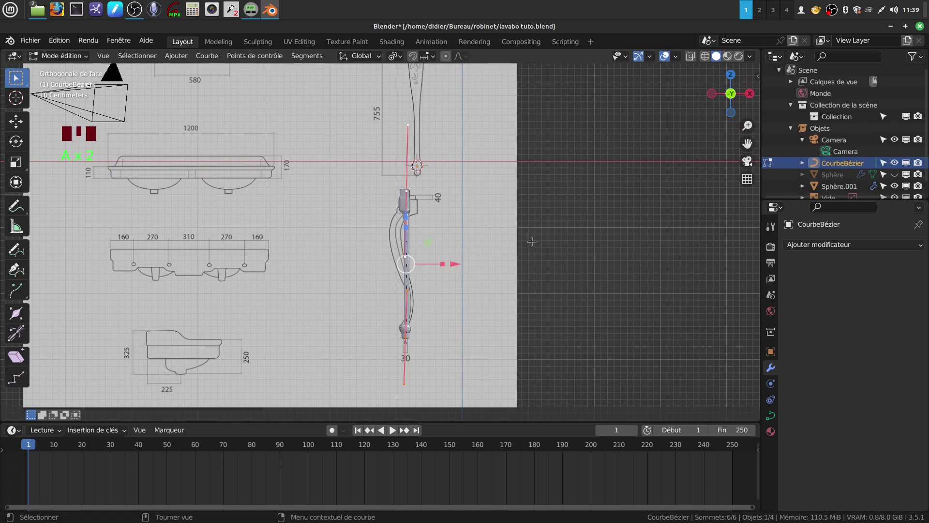
pyautogui.rightClick(563, 224)
pyautogui.click(519, 211)
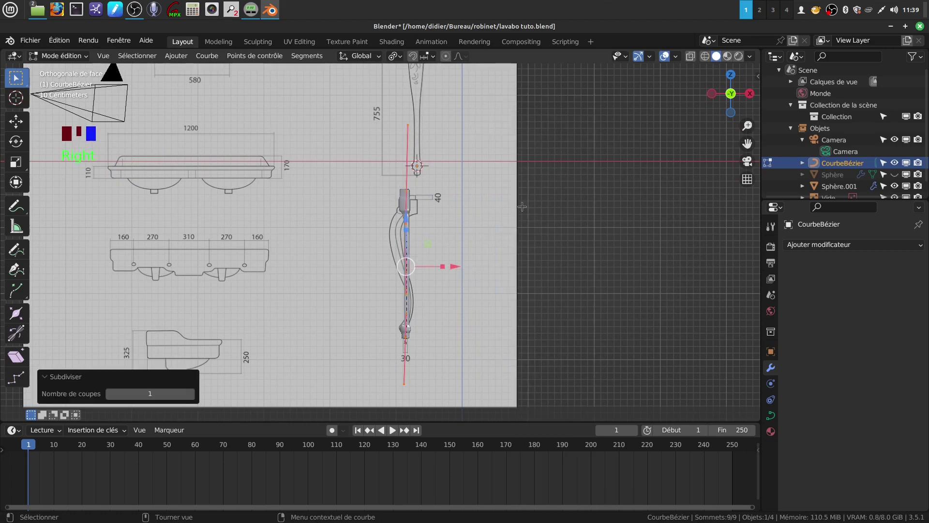
pyautogui.click(191, 394)
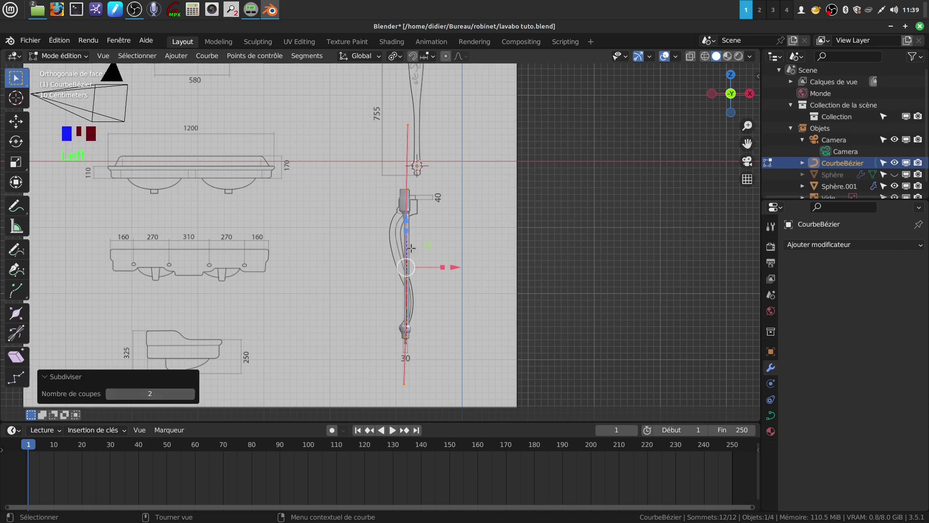
# Leave edit mode and enable the In Front (En avant) viewport display for the Bézier curve
pyautogui.scroll(2, 421, 349)
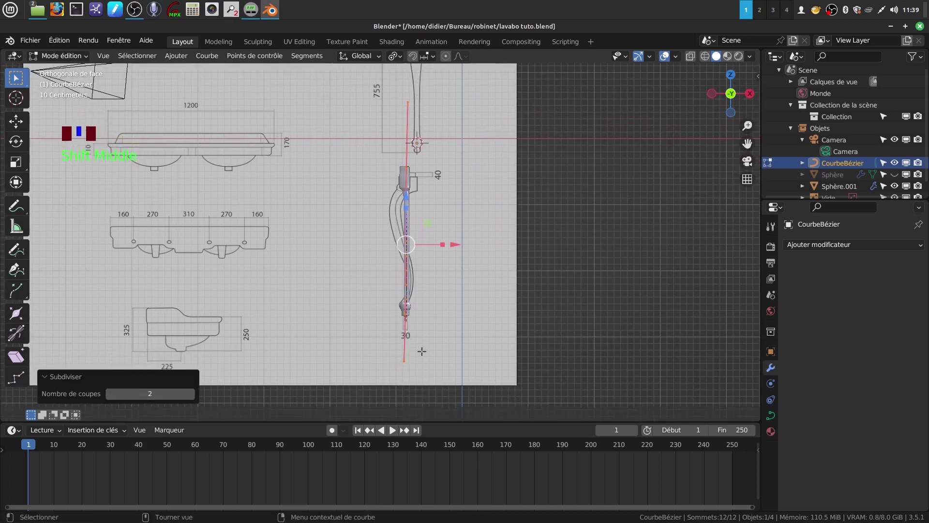
pyautogui.keyDown('shift'); pyautogui.moveTo(427, 321); pyautogui.dragTo(416, 317, button='middle'); pyautogui.keyUp('shift')
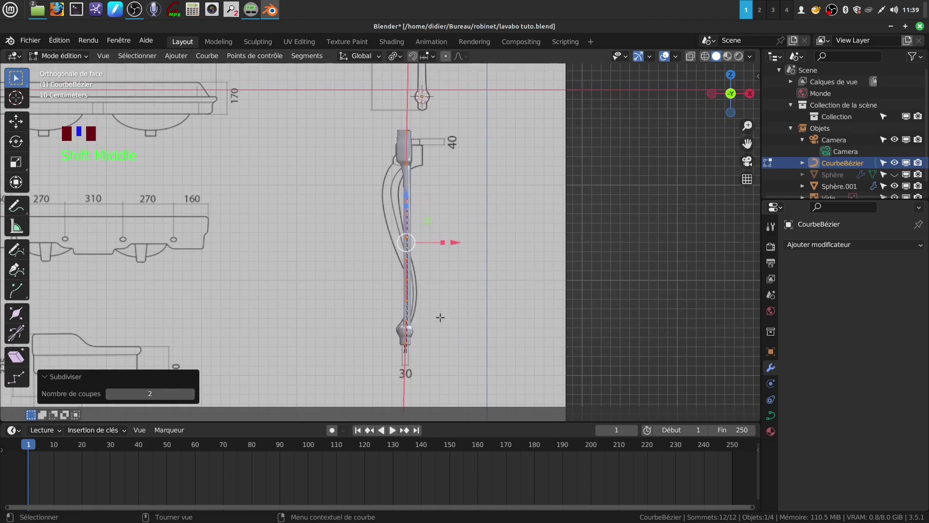
pyautogui.press('Tab')
pyautogui.press('Tab')
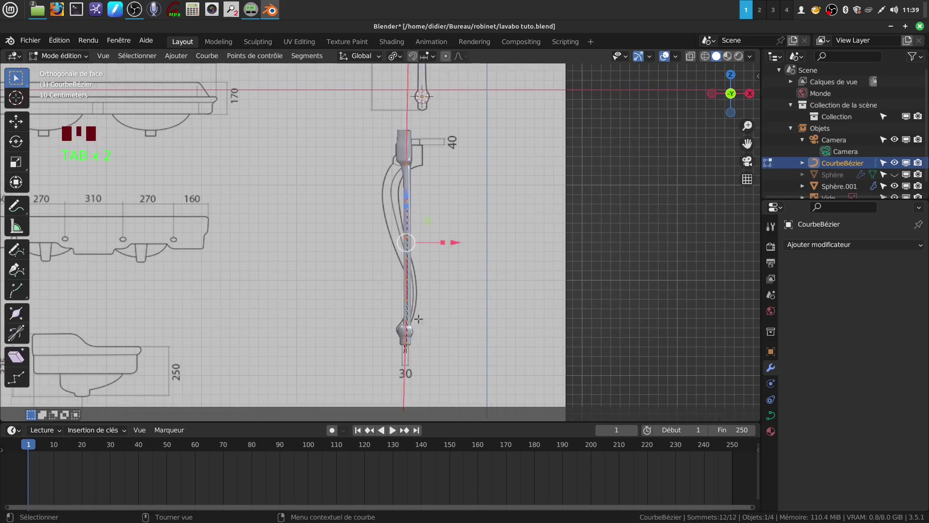
pyautogui.press('Tab')
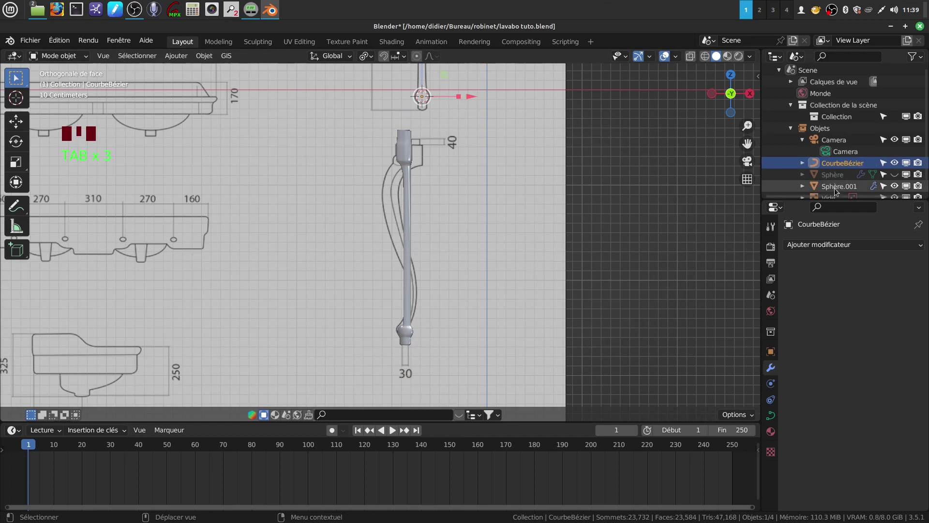
pyautogui.click(836, 164)
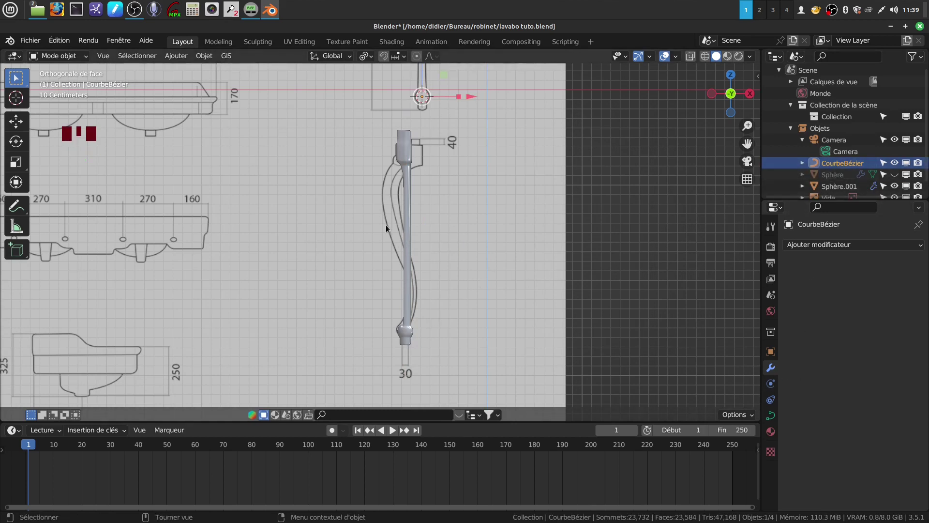
pyautogui.click(771, 352)
pyautogui.scroll(-10, 829, 413)
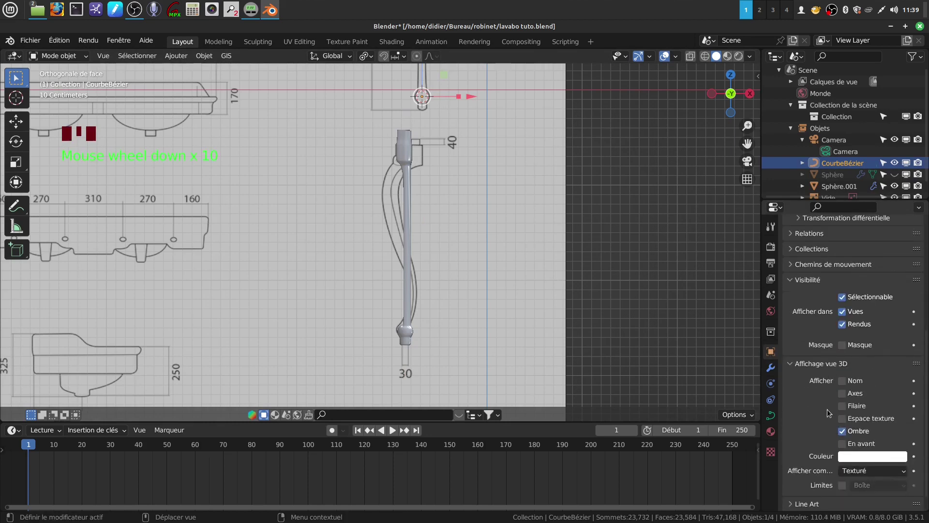
pyautogui.click(843, 443)
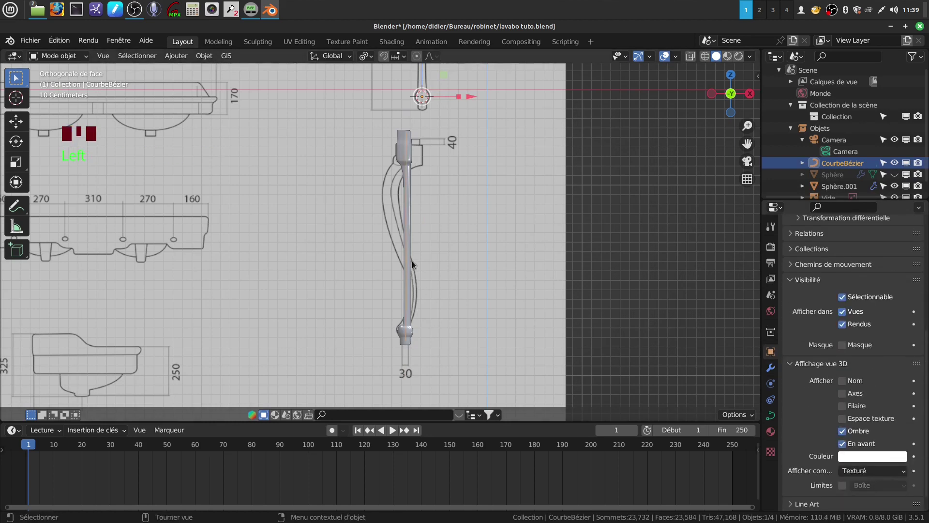
pyautogui.click(502, 266)
pyautogui.click(408, 296)
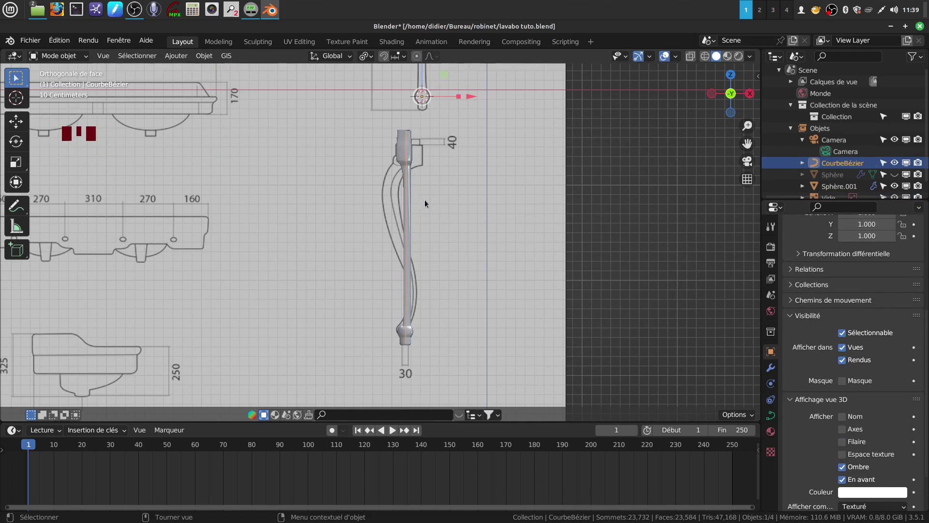
pyautogui.moveTo(420, 234)
pyautogui.keyDown('shift'); pyautogui.mouseDown(button='middle')
pyautogui.moveTo(428, 229)
pyautogui.moveTo(430, 245)
pyautogui.mouseUp(button='middle'); pyautogui.keyUp('shift')
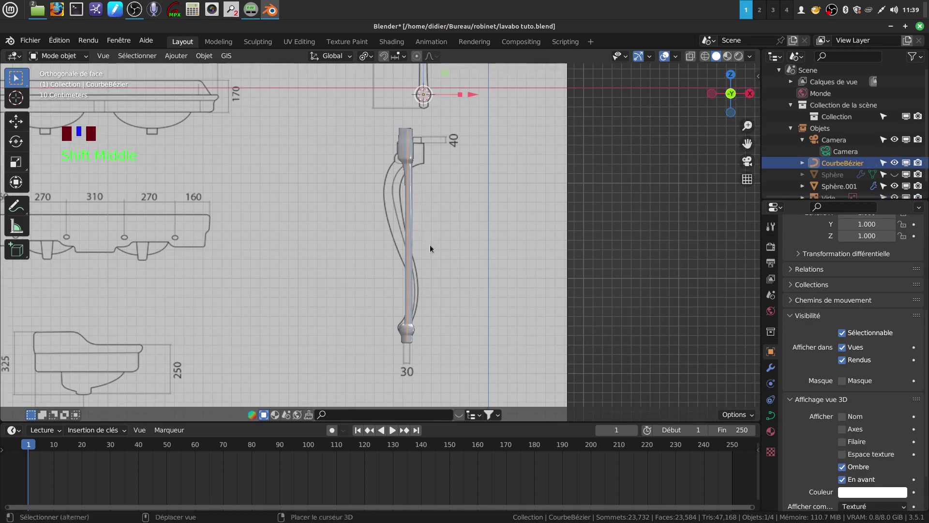
pyautogui.click(410, 338)
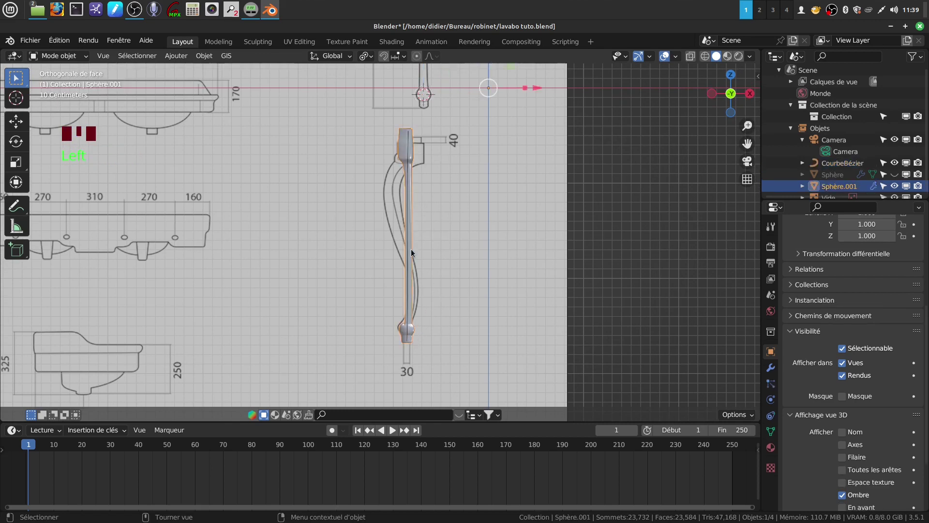
pyautogui.press('Tab')
pyautogui.scroll(2, 472, 305)
pyautogui.press('Tab')
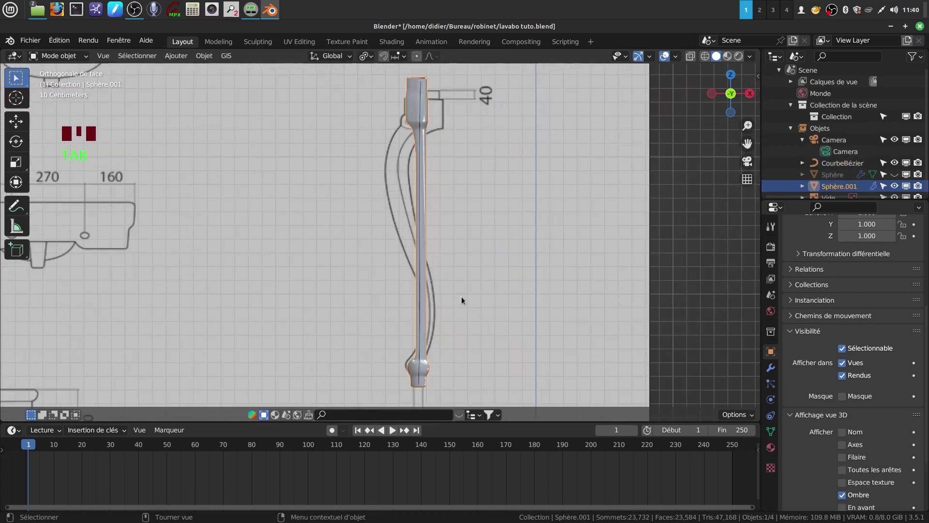
pyautogui.click(419, 109)
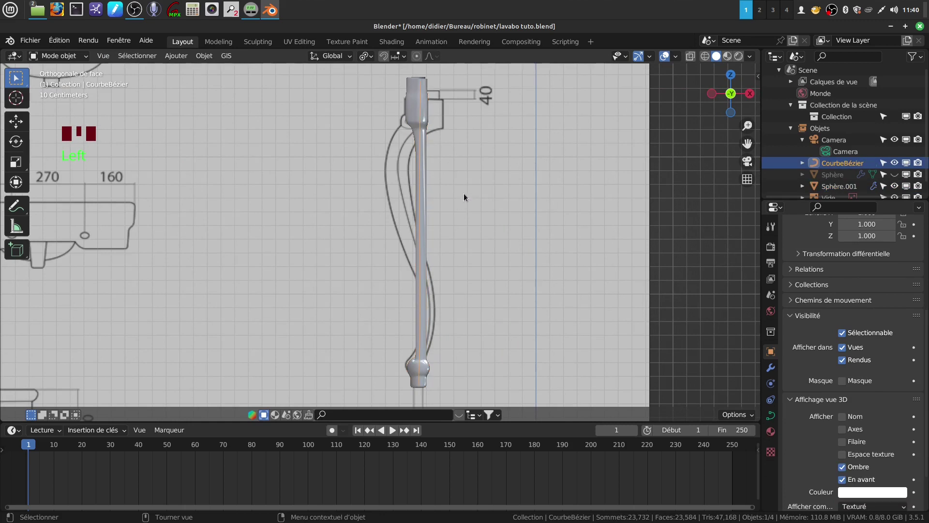
pyautogui.click(676, 56)
pyautogui.click(605, 278)
pyautogui.click(605, 278)
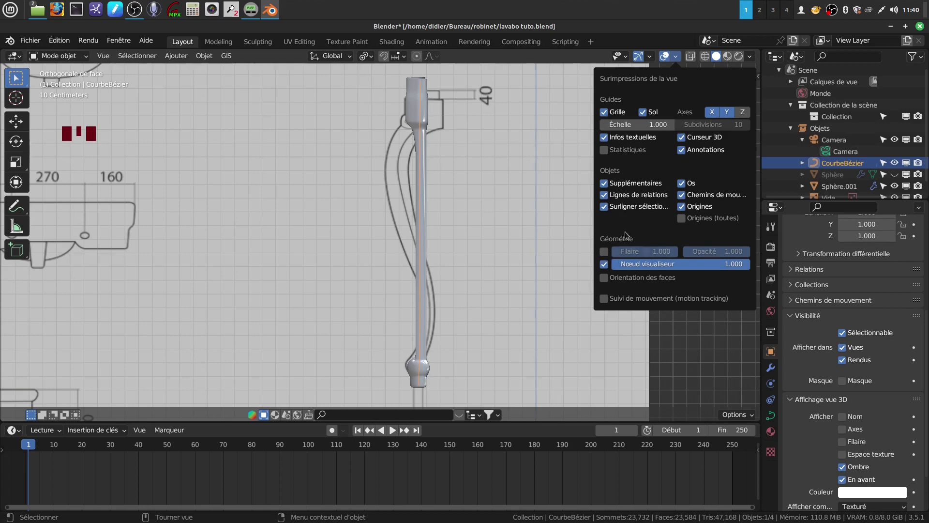
pyautogui.click(651, 58)
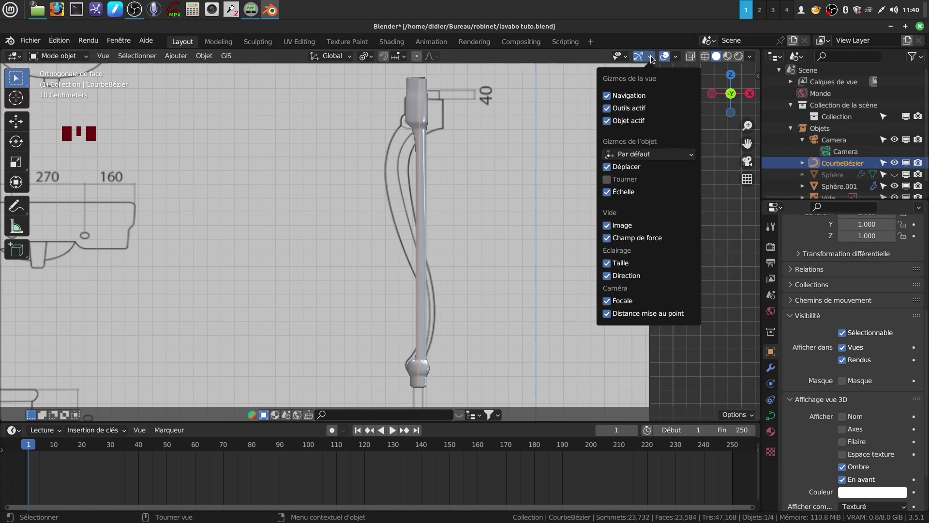
# Snap the 3D cursor to the bottom control point of the Bézier curve, finishing in object mode
pyautogui.press('Tab')
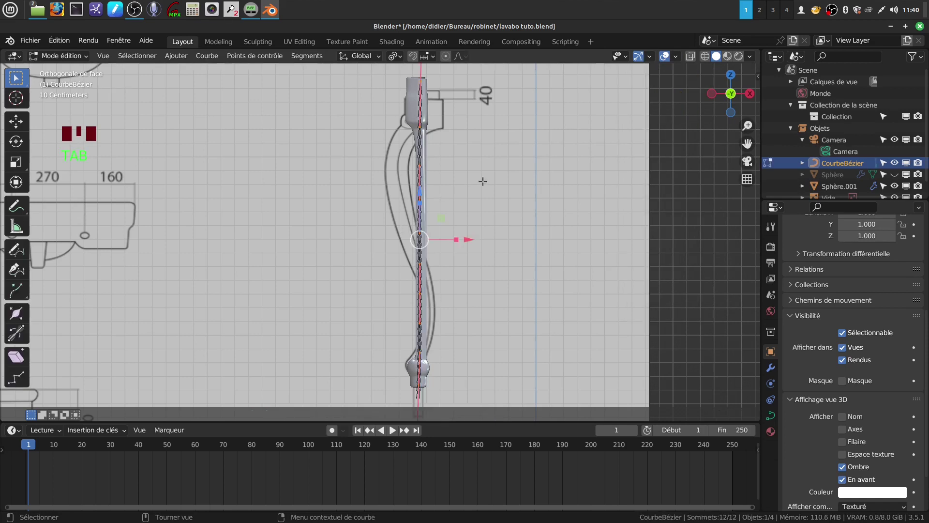
pyautogui.click(473, 203)
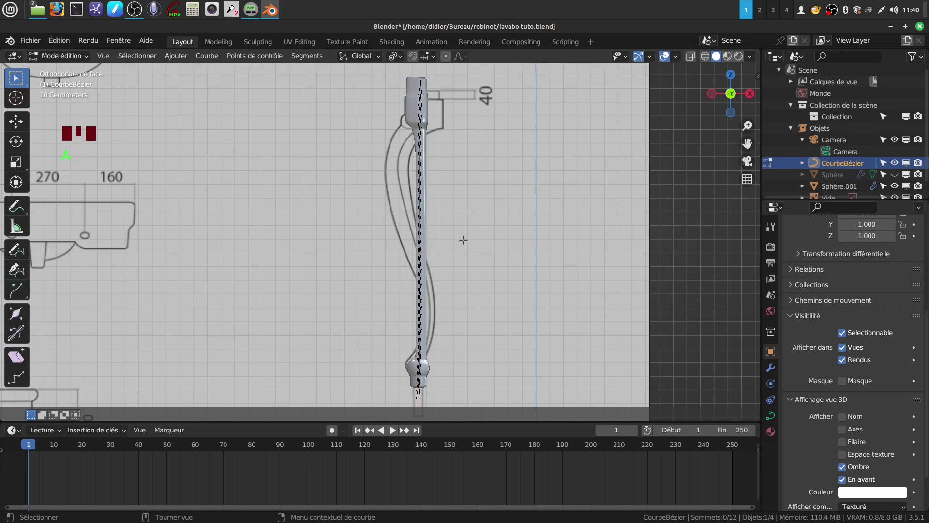
pyautogui.scroll(4, 485, 265)
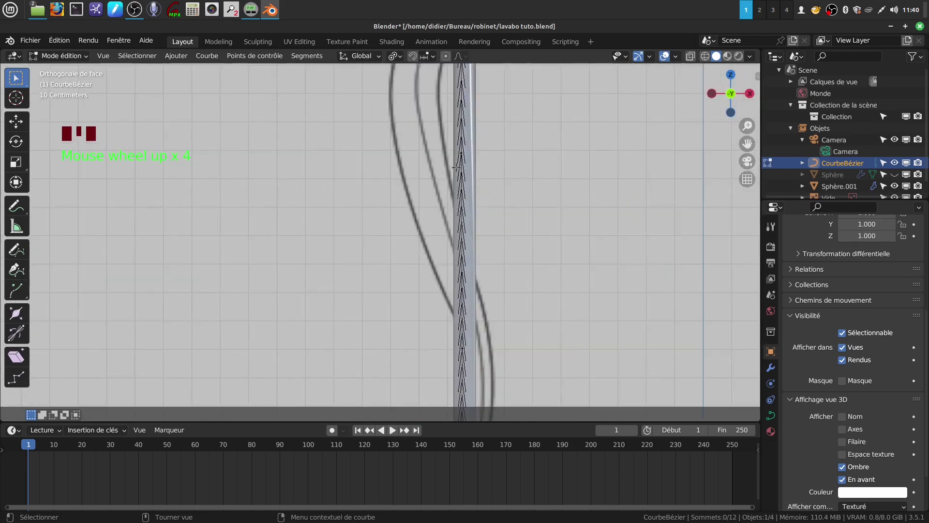
pyautogui.scroll(-4, 493, 285)
pyautogui.keyDown('shift'); pyautogui.moveTo(473, 304); pyautogui.dragTo(443, 271, button='middle'); pyautogui.keyUp('shift')
pyautogui.click(419, 277)
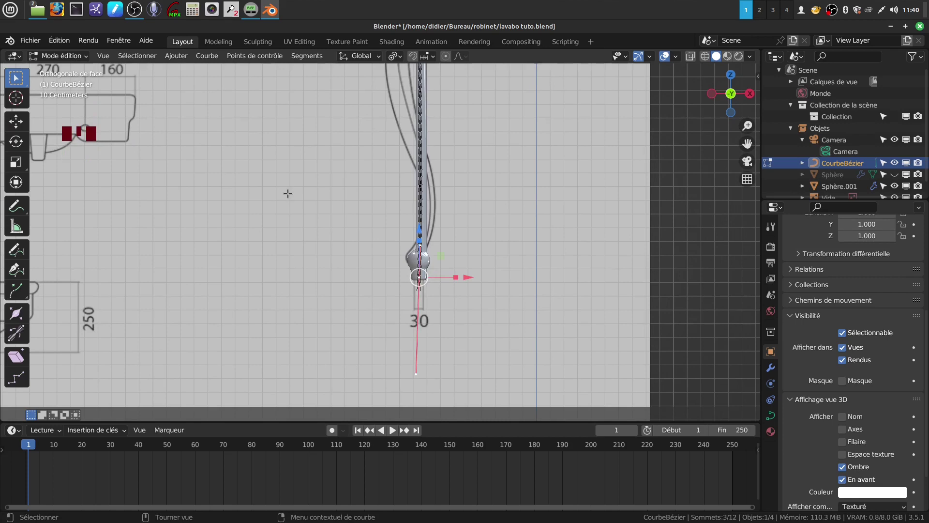
pyautogui.hotkey('shift', 's')
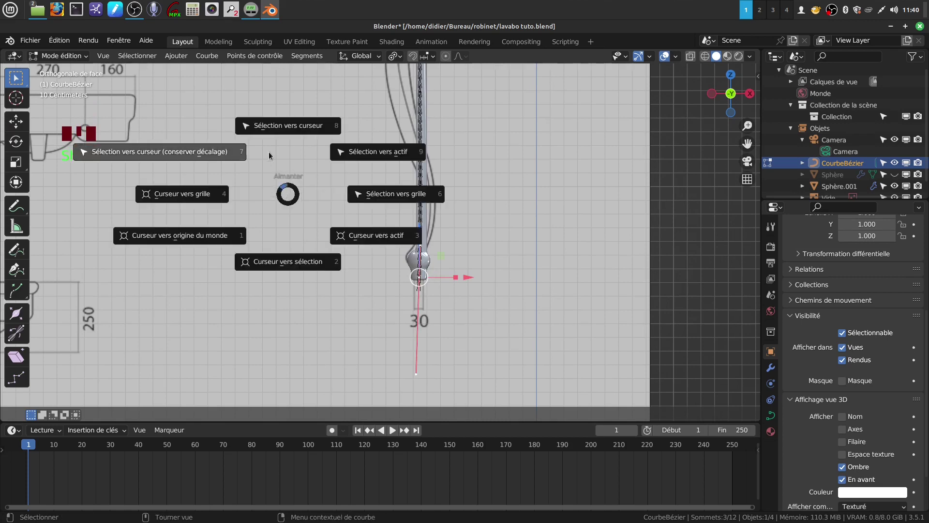
pyautogui.click(298, 260)
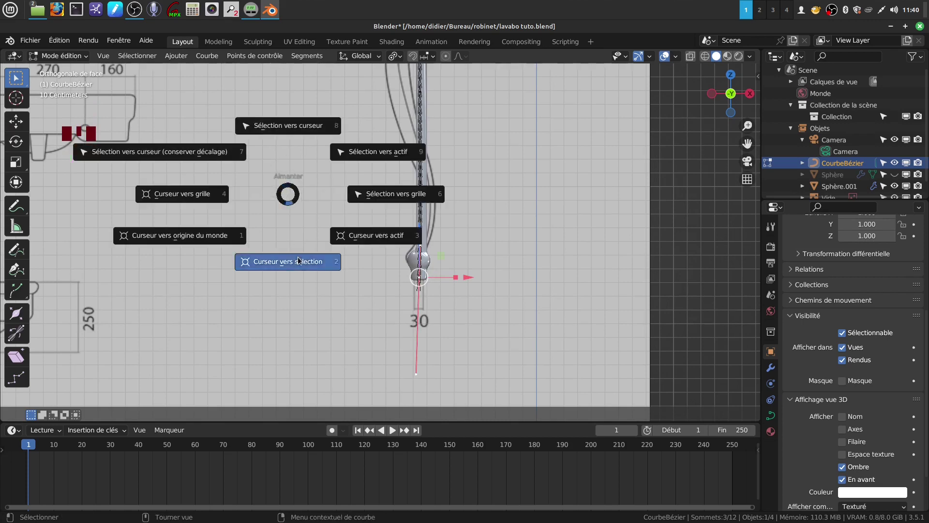
pyautogui.press('Tab')
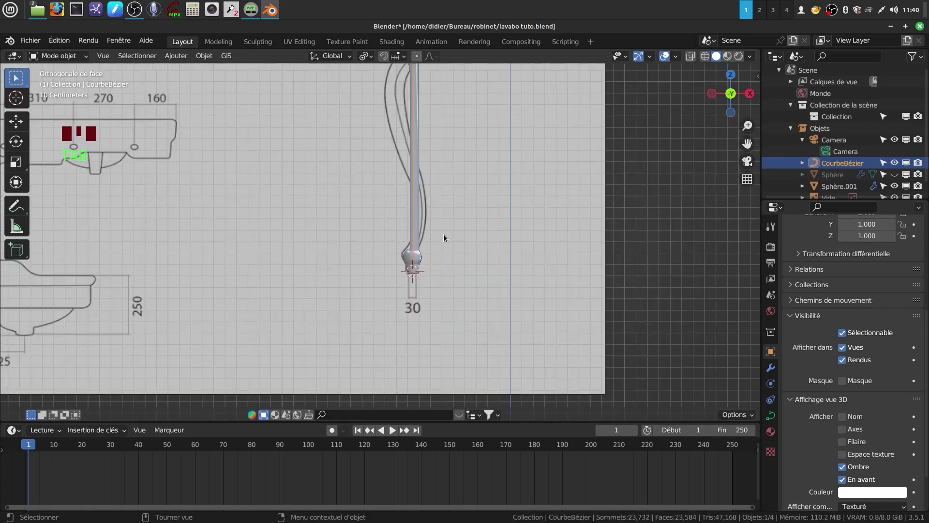
# Set the Bézier curve's origin to the 3D cursor at the foot of the leg
pyautogui.keyDown('shift'); pyautogui.moveTo(456, 220); pyautogui.dragTo(451, 283, button='middle'); pyautogui.keyUp('shift')
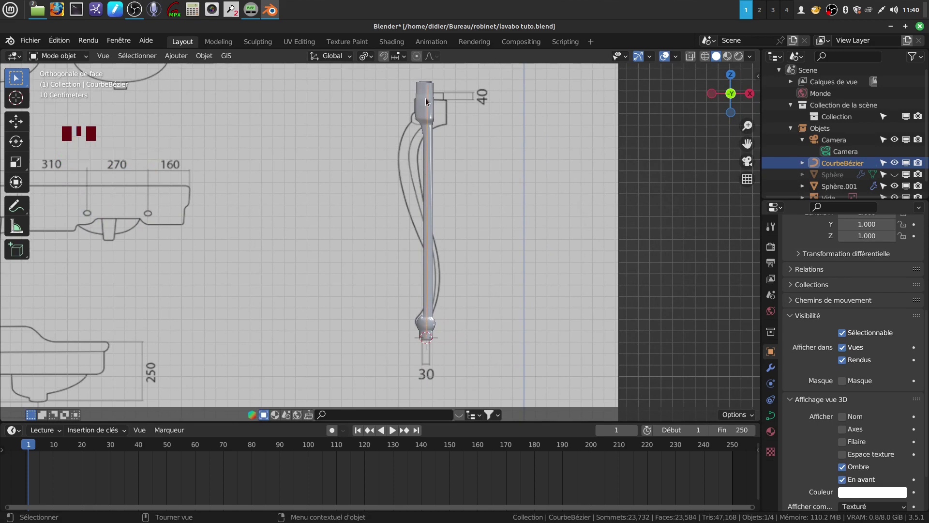
pyautogui.click(205, 56)
pyautogui.moveTo(219, 83)
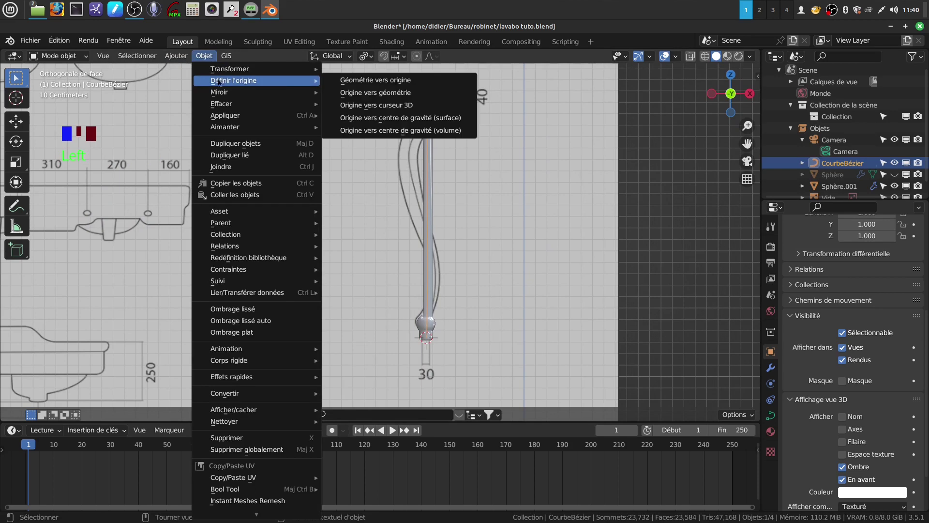
pyautogui.click(361, 106)
# Select the leg mesh and set its origin to the 3D cursor
pyautogui.click(420, 105)
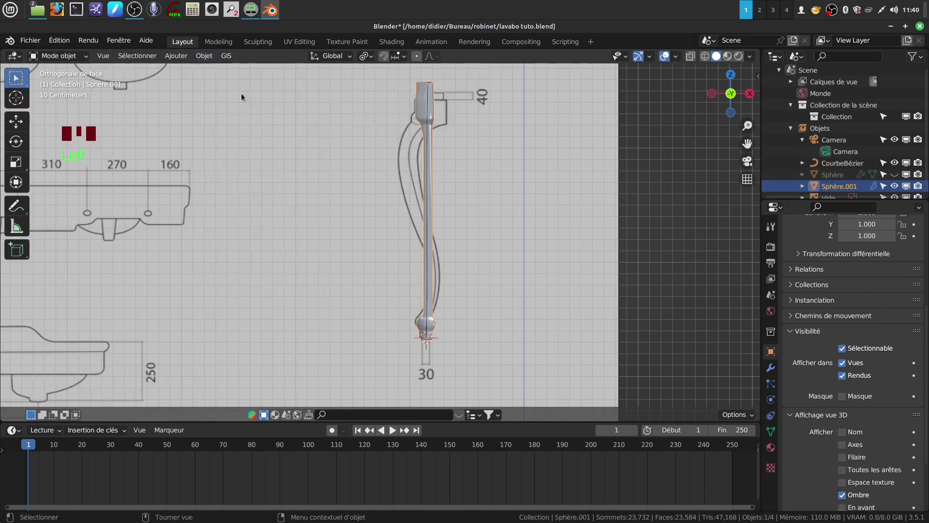
pyautogui.click(199, 57)
pyautogui.moveTo(219, 80)
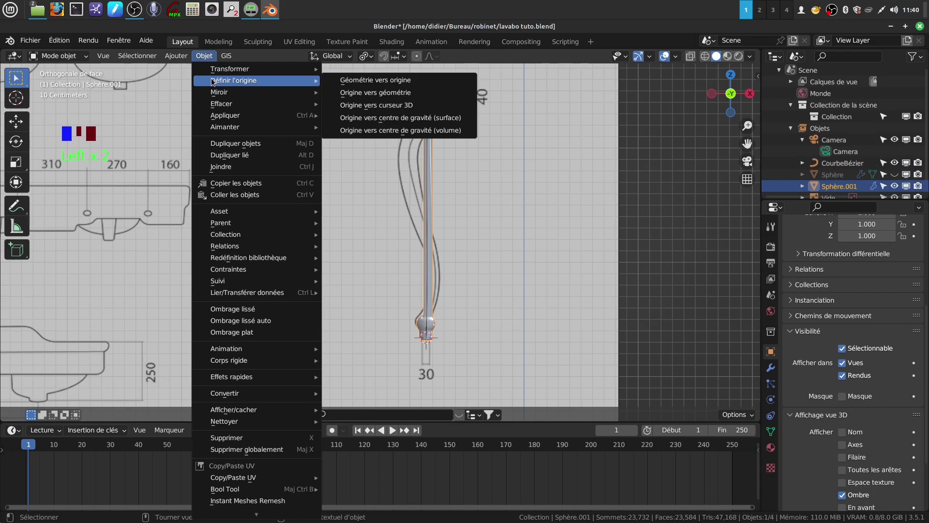
pyautogui.click(366, 105)
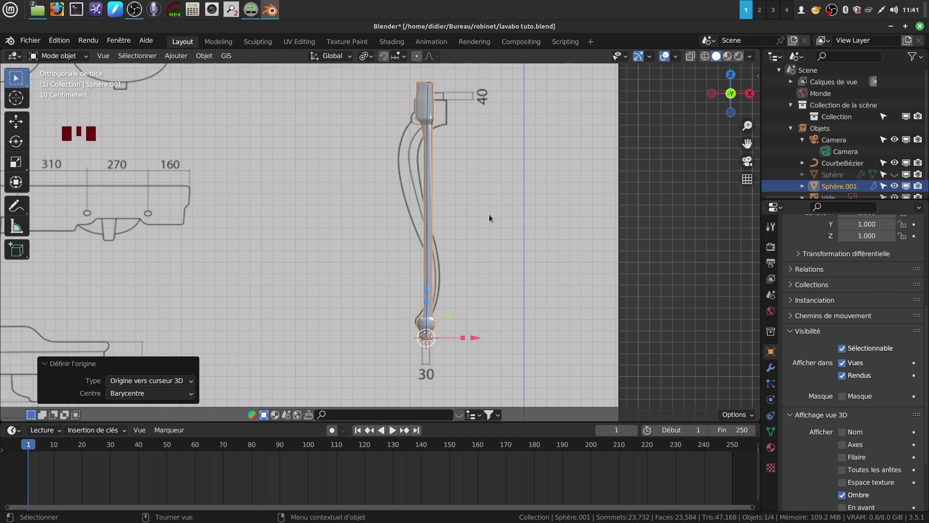
# Edit the leg mesh in wireframe, select the vertices of its upper part and deselect those along one outer edge
pyautogui.keyDown('shift'); pyautogui.moveTo(477, 197); pyautogui.dragTo(448, 213, button='middle'); pyautogui.keyUp('shift')
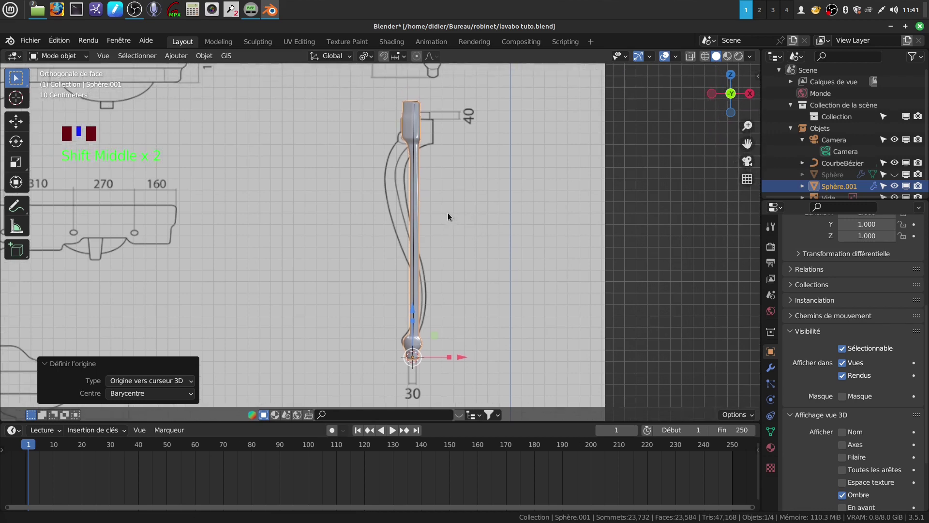
pyautogui.press('Tab')
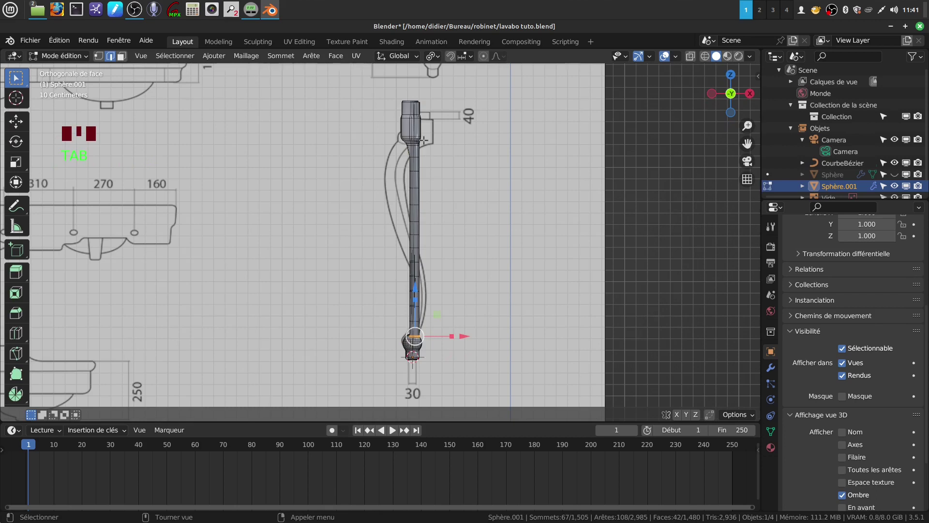
pyautogui.click(458, 242)
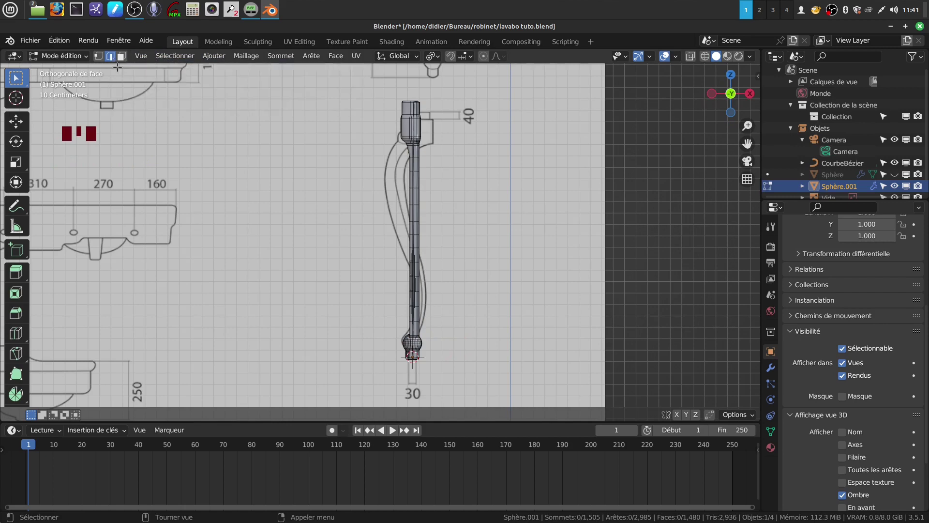
pyautogui.click(97, 56)
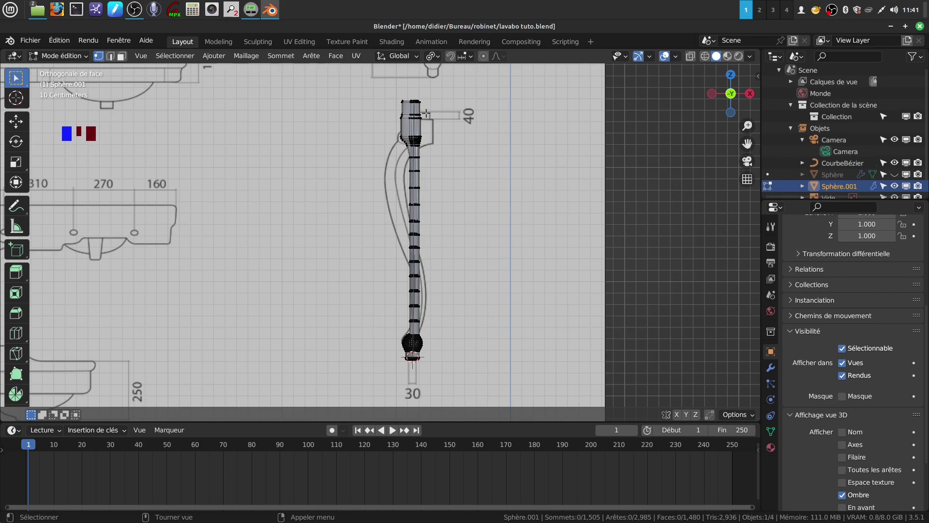
pyautogui.hotkey('alt', 'z')
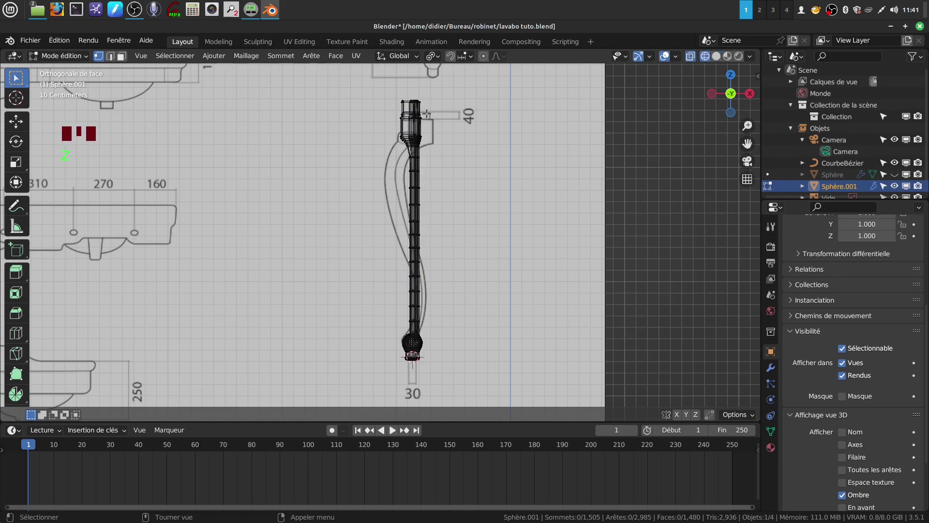
pyautogui.moveTo(405, 89); pyautogui.dragTo(451, 180)
pyautogui.scroll(1, 479, 242)
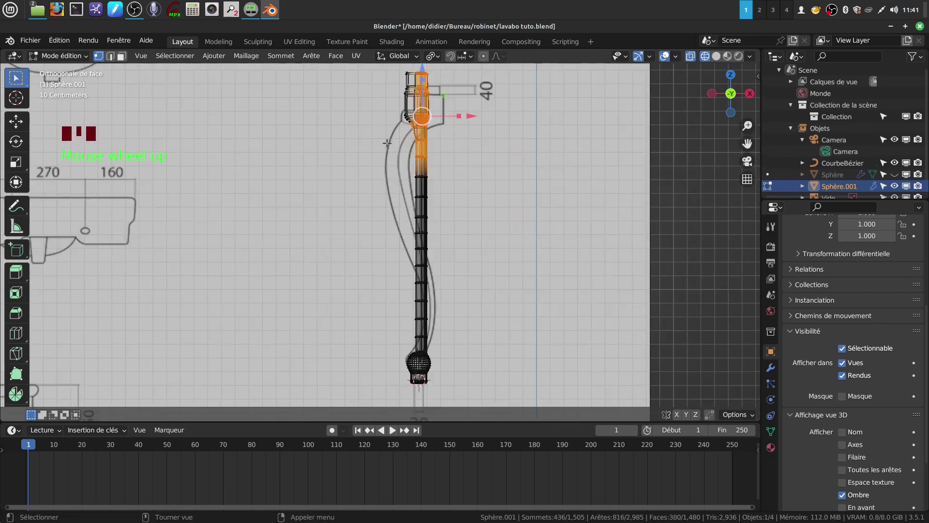
pyautogui.press('c')
pyautogui.keyDown('shift'); pyautogui.moveTo(409, 112); pyautogui.dragTo(408, 154); pyautogui.keyUp('shift')
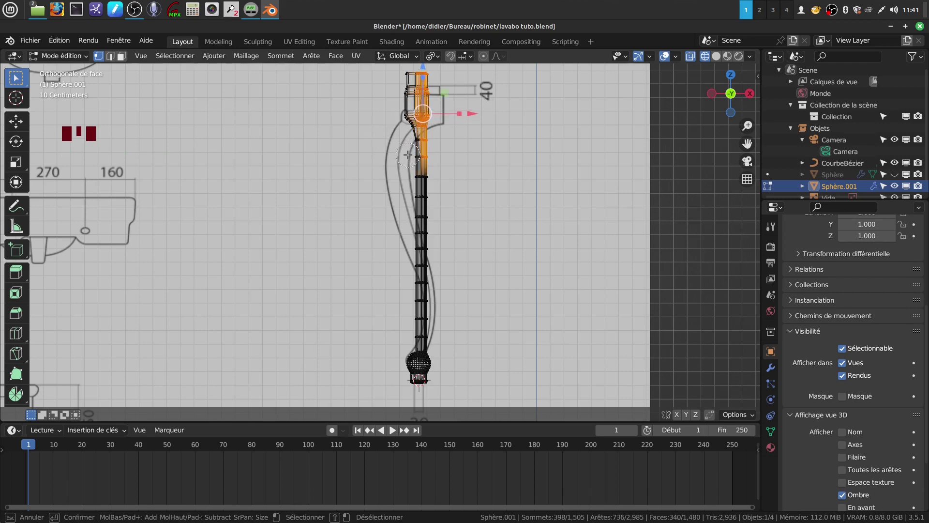
pyautogui.rightClick(435, 189)
pyautogui.keyDown('shift'); pyautogui.moveTo(473, 142); pyautogui.dragTo(455, 180, button='middle'); pyautogui.keyUp('shift')
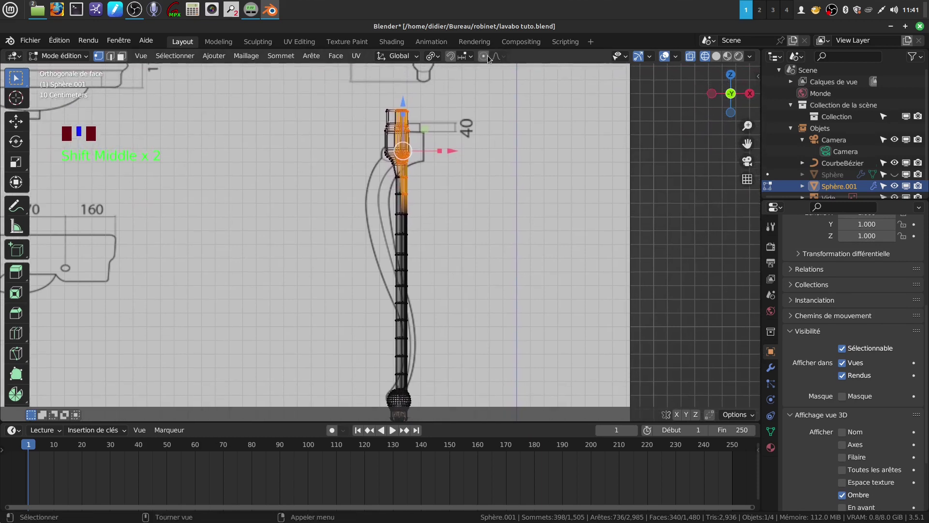
# Try to shift the selected upper vertices about 0.028 m along X with connected-only proportional editing
pyautogui.click(504, 56)
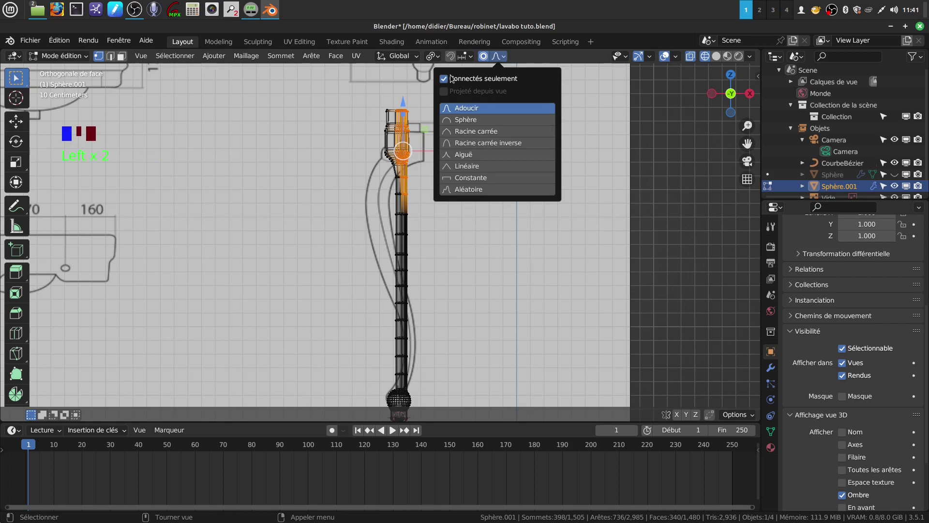
pyautogui.moveTo(454, 151); pyautogui.dragTo(456, 150)
pyautogui.scroll(-10, 455, 151)
pyautogui.scroll(10, 457, 150)
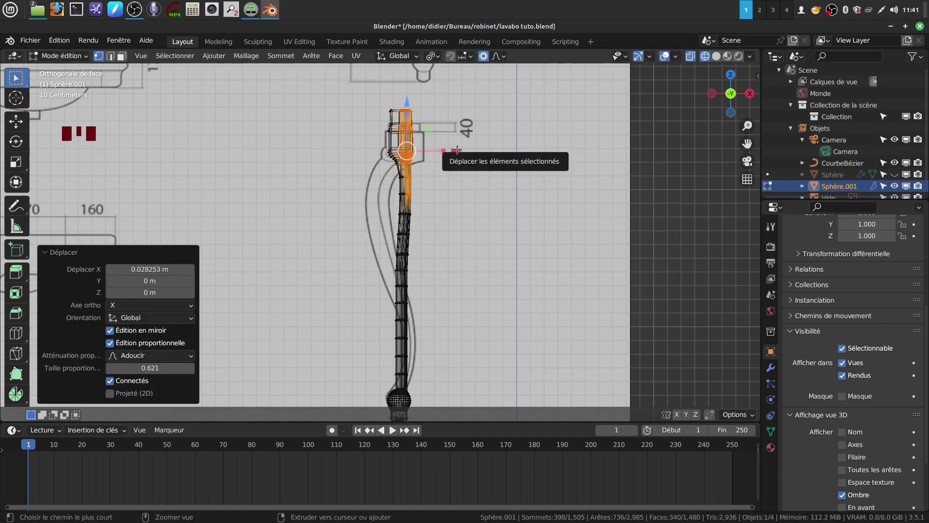
pyautogui.hotkey('ctrl', 'z')
pyautogui.press('shift')
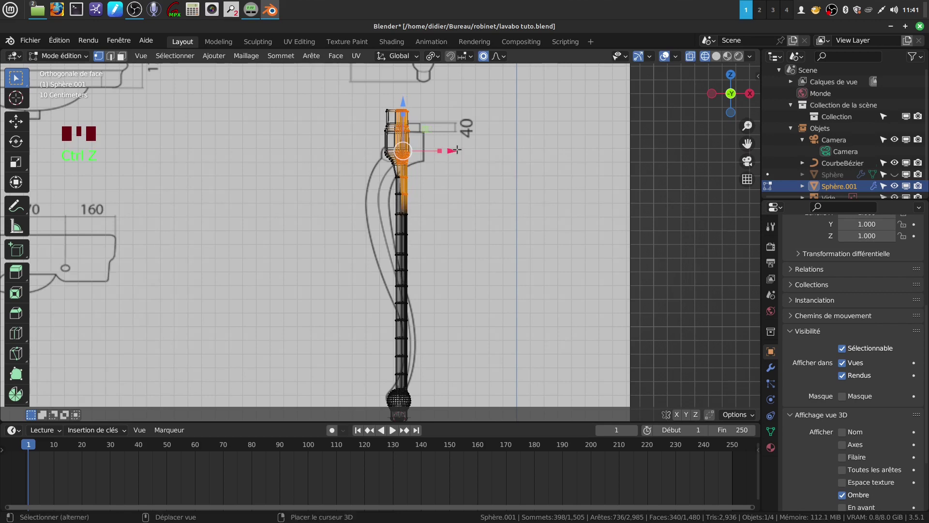
# Try extending the selection down the leg and shifting it about 0.038 m along X with proportional editing, undo both and leave edit mode
pyautogui.keyDown('shift'); pyautogui.moveTo(457, 150); pyautogui.dragTo(408, 178, button='middle'); pyautogui.keyUp('shift')
pyautogui.scroll(3, 420, 218)
pyautogui.press('Tab')
pyautogui.press('Tab')
pyautogui.scroll(-3, 423, 181)
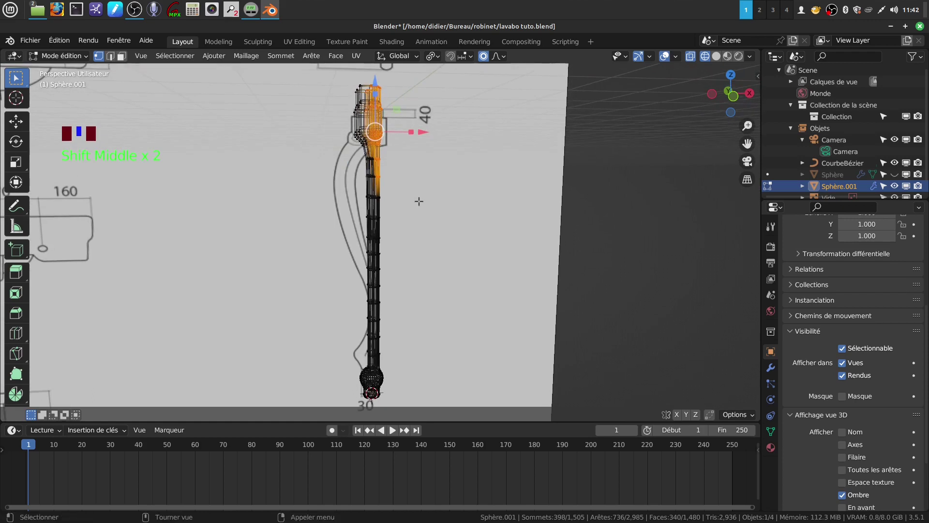
pyautogui.press('c')
pyautogui.moveTo(401, 196)
pyautogui.mouseDown()
pyautogui.moveTo(388, 203)
pyautogui.moveTo(391, 225)
pyautogui.mouseUp()
pyautogui.moveTo(393, 262)
pyautogui.mouseDown()
pyautogui.moveTo(387, 244)
pyautogui.moveTo(389, 262)
pyautogui.moveTo(408, 249)
pyautogui.mouseUp()
pyautogui.rightClick(407, 250)
pyautogui.moveTo(424, 145); pyautogui.dragTo(431, 141)
pyautogui.scroll(17, 430, 144)
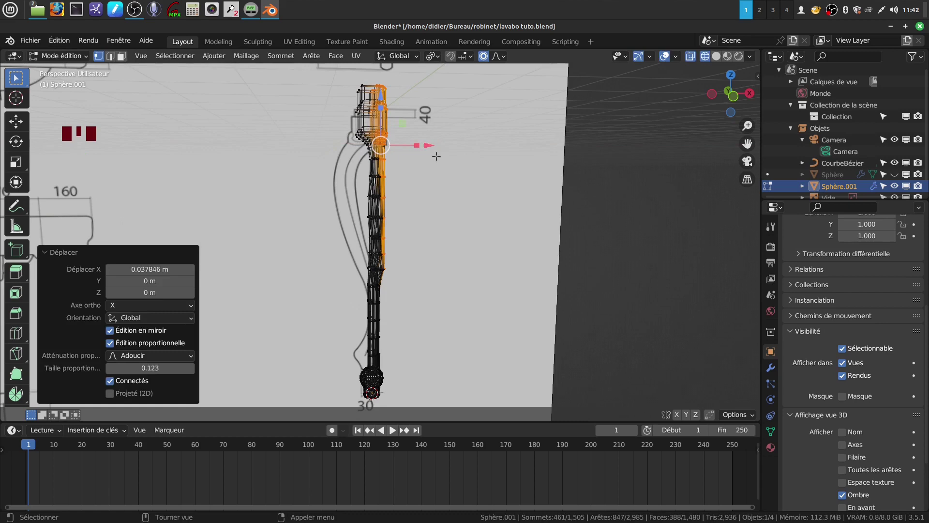
pyautogui.hotkey('ctrl', 'z')
pyautogui.hotkey('ctrl', 'z')
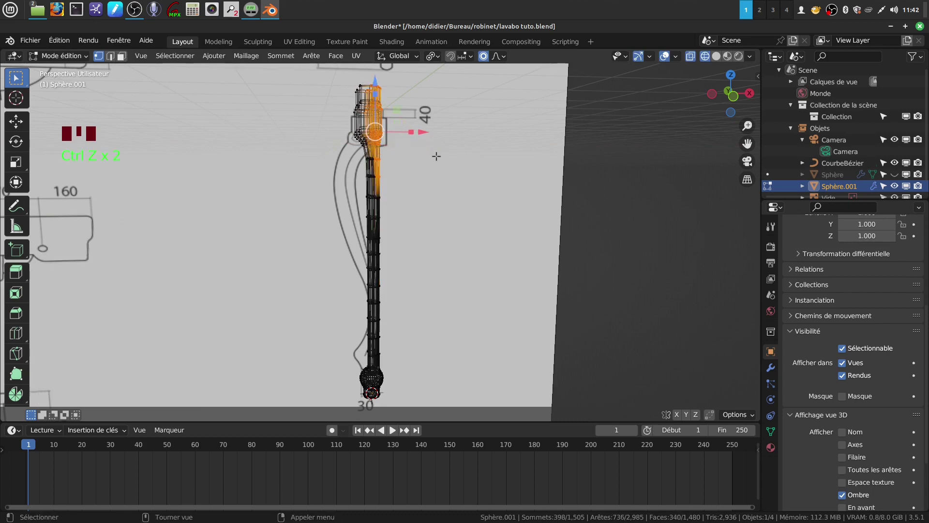
pyautogui.press('Tab')
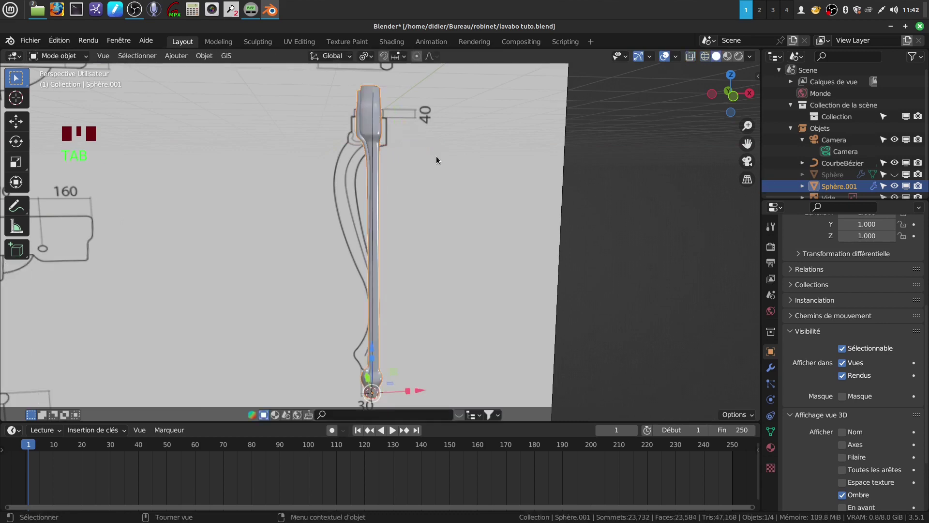
# Add a Curve modifier to the leg mesh and assign CourbeBézier as its curve object
pyautogui.keyDown('shift'); pyautogui.moveTo(423, 164); pyautogui.dragTo(446, 159, button='middle'); pyautogui.keyUp('shift')
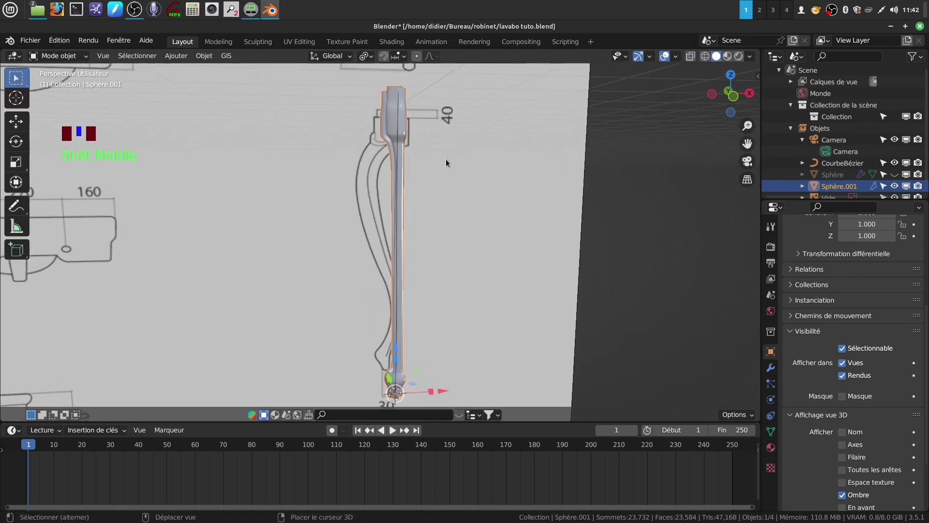
pyautogui.keyDown('shift'); pyautogui.moveTo(430, 272); pyautogui.dragTo(383, 194, button='middle'); pyautogui.keyUp('shift')
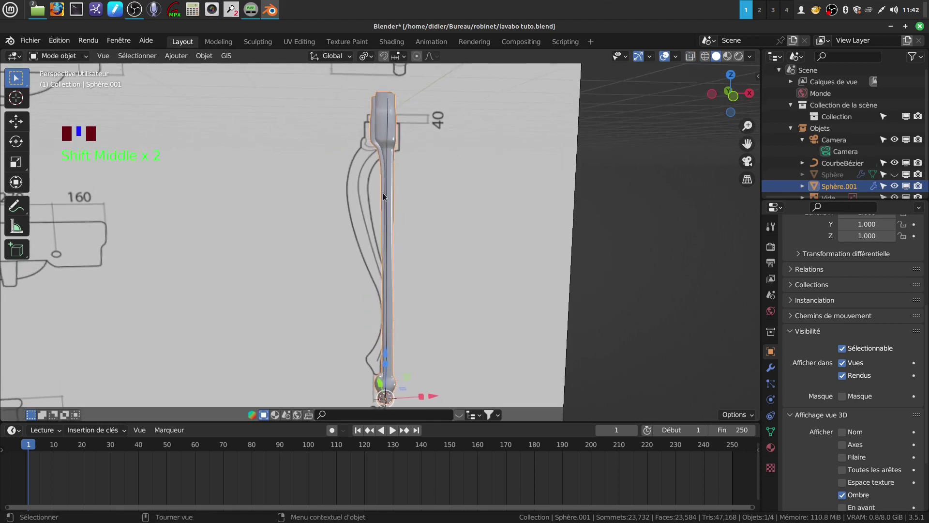
pyautogui.scroll(-1, 382, 196)
pyautogui.click(379, 142)
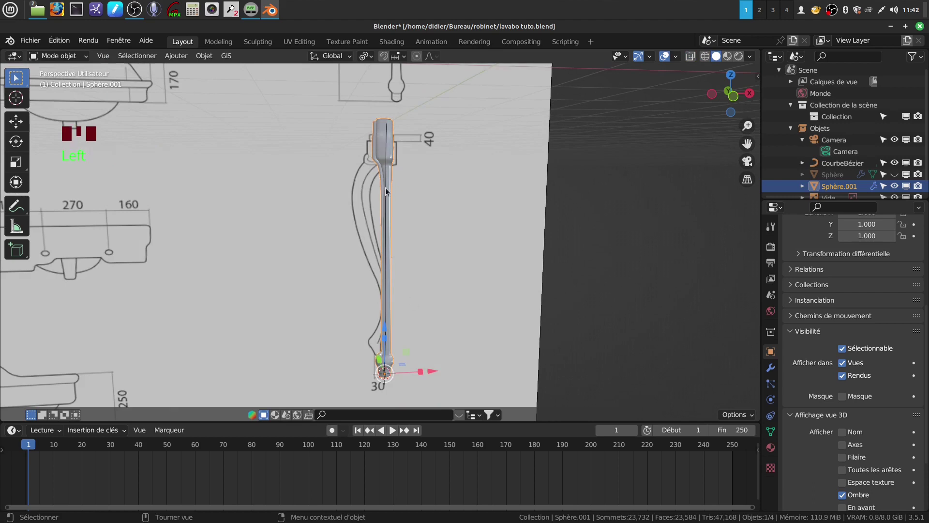
pyautogui.keyDown('shift'); pyautogui.moveTo(416, 194); pyautogui.dragTo(412, 181, button='middle'); pyautogui.keyUp('shift')
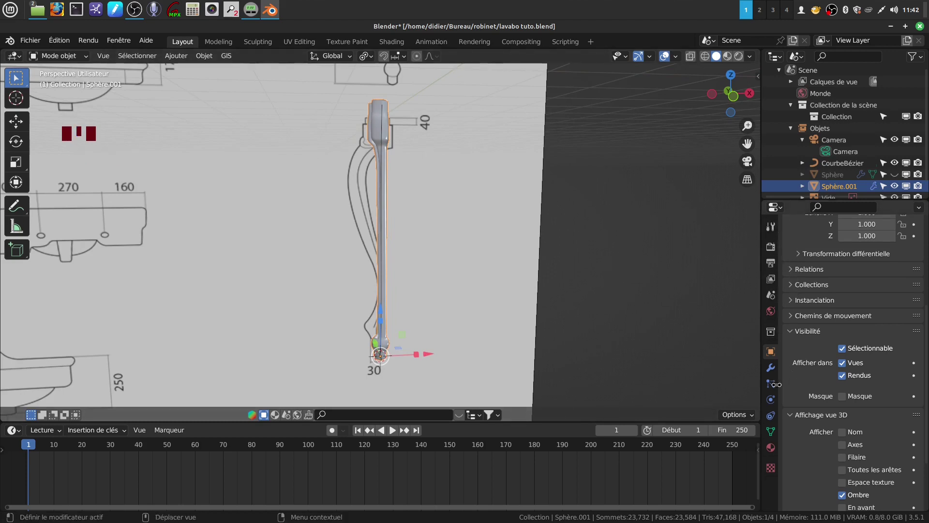
pyautogui.click(771, 368)
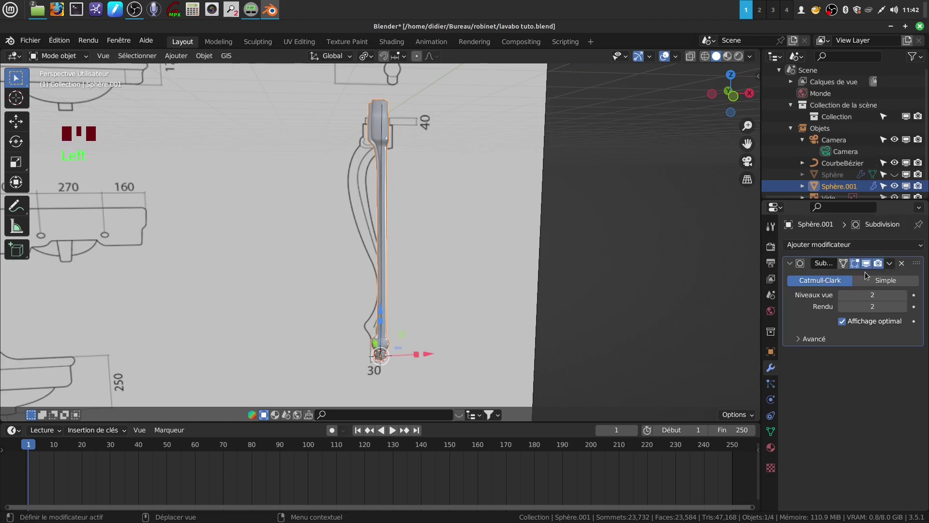
pyautogui.click(921, 248)
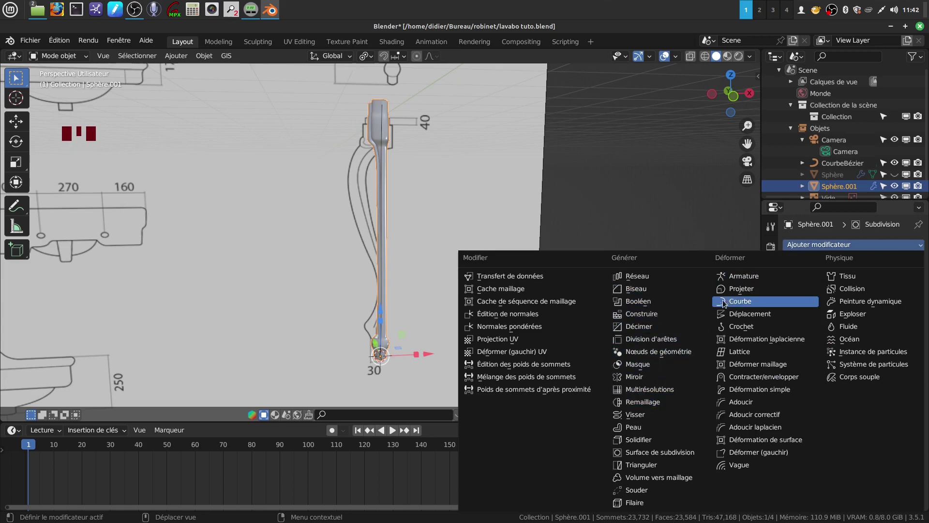
pyautogui.click(739, 300)
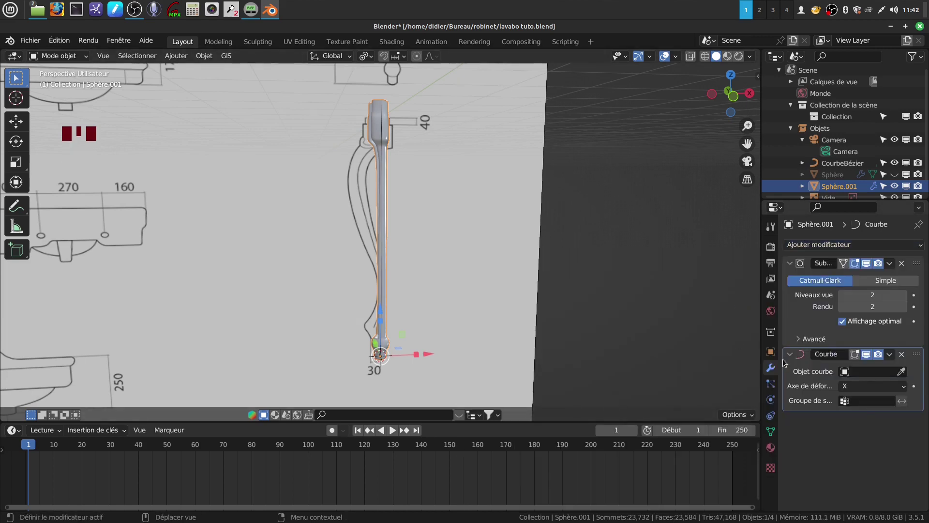
pyautogui.click(846, 371)
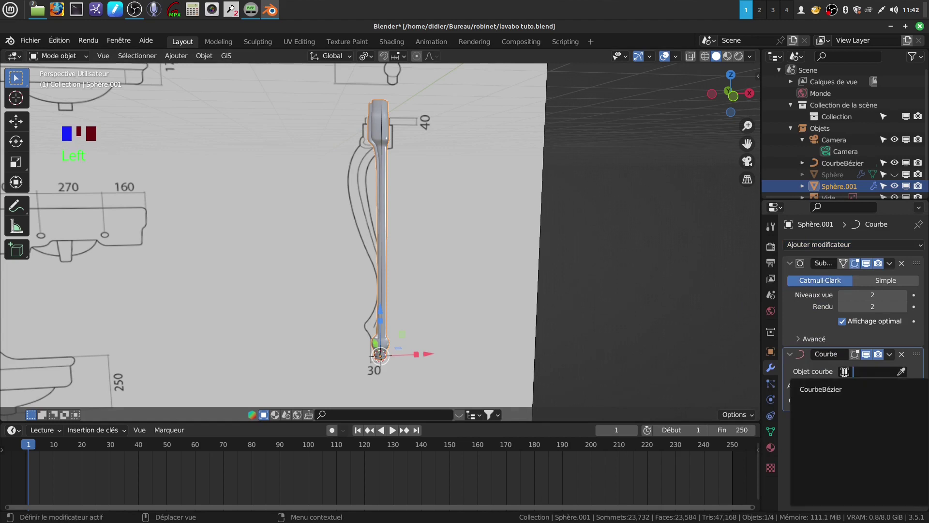
pyautogui.click(827, 390)
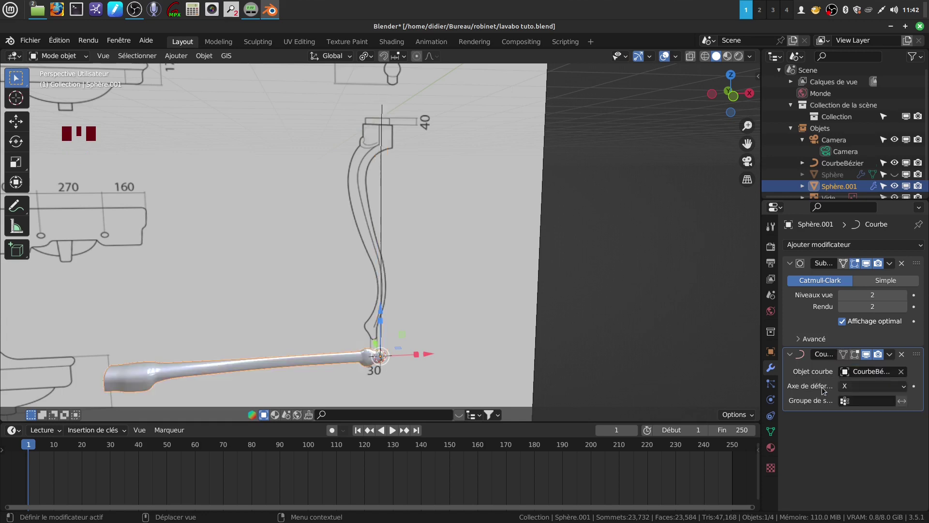
# Try the -Z deformation axis on the Curve modifier, then set the axis to Z
pyautogui.click(907, 390)
pyautogui.click(843, 461)
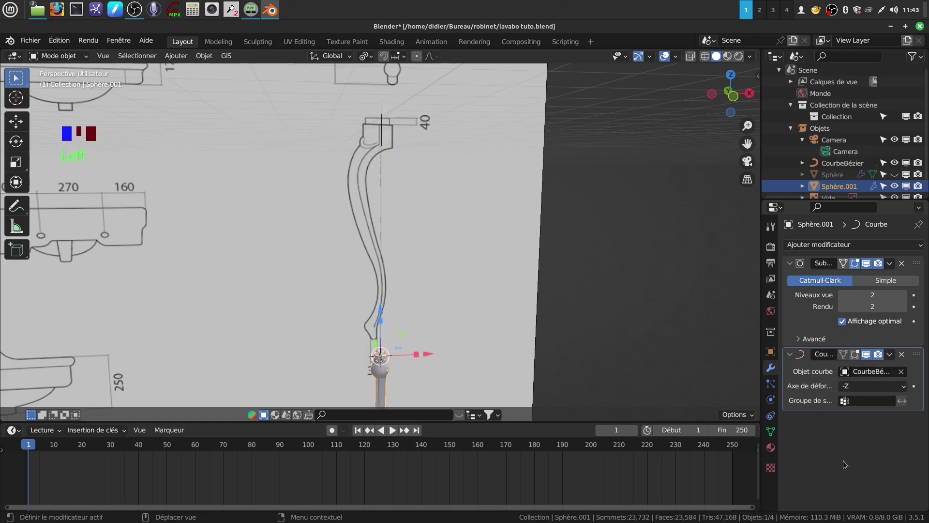
pyautogui.click(905, 388)
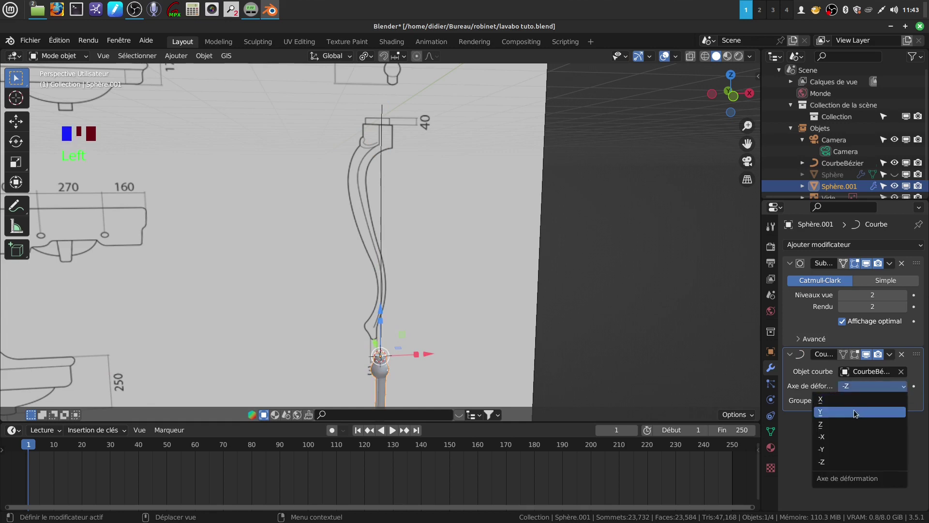
pyautogui.click(834, 425)
# Rotate the leg mesh 90° about the global Z axis
pyautogui.moveTo(380, 190); pyautogui.dragTo(405, 201, button='middle')
pyautogui.press('r')
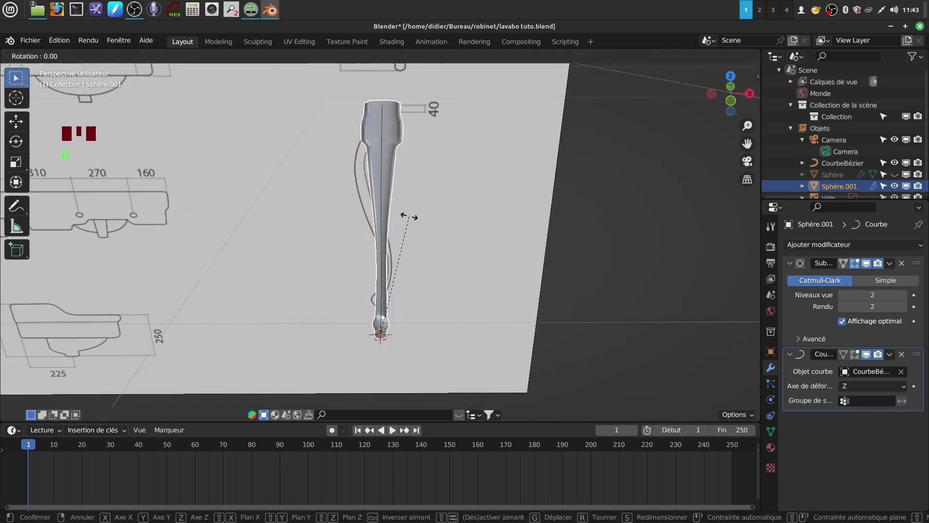
pyautogui.press('z')
pyautogui.press('9')
pyautogui.press('0')
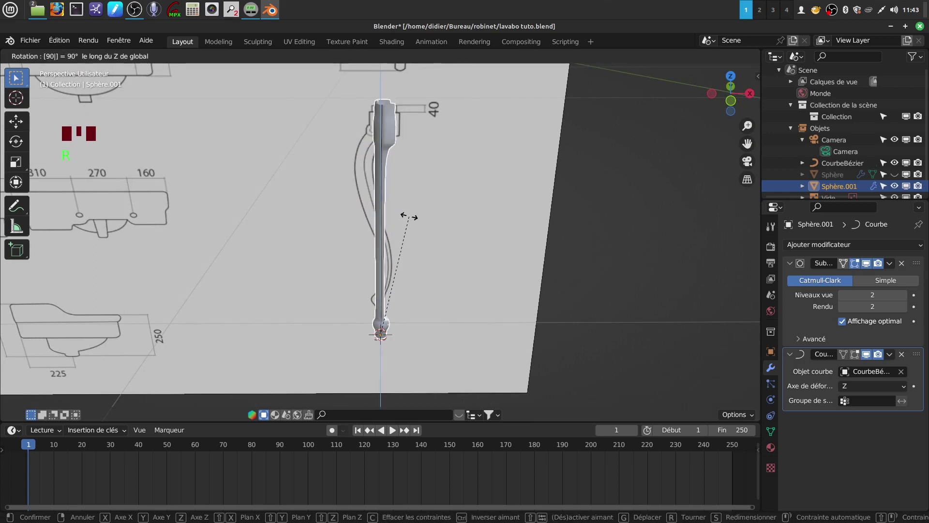
pyautogui.press('Return')
# In front view, edit the Bézier curve and shift its lower inner control point about 0.047 m along X without proportional editing
pyautogui.moveTo(408, 216); pyautogui.dragTo(424, 97, button='middle')
pyautogui.press('KP_1')
pyautogui.keyDown('shift'); pyautogui.moveTo(432, 131); pyautogui.dragTo(391, 164, button='middle'); pyautogui.keyUp('shift')
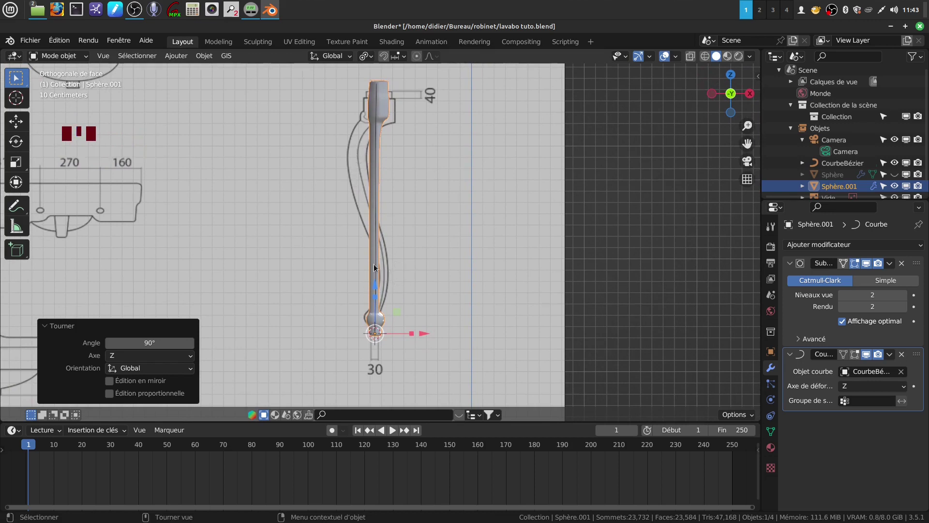
pyautogui.click(376, 219)
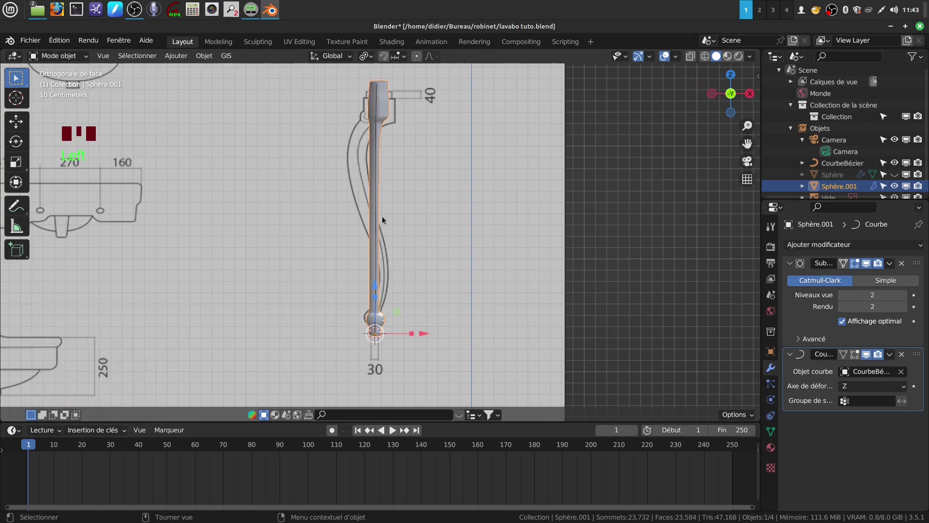
pyautogui.click(841, 164)
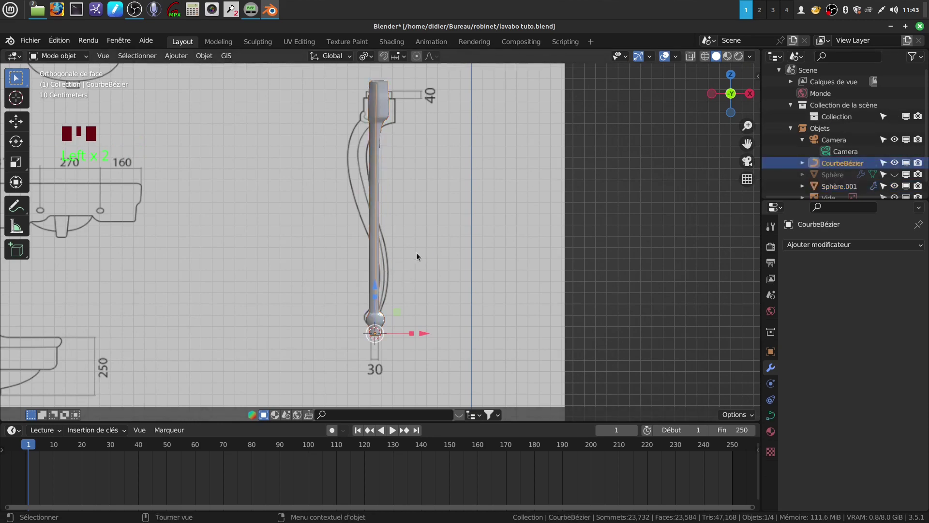
pyautogui.press('Tab')
pyautogui.scroll(2, 419, 284)
pyautogui.keyDown('shift'); pyautogui.moveTo(419, 285); pyautogui.dragTo(423, 212, button='middle'); pyautogui.keyUp('shift')
pyautogui.scroll(-2, 421, 235)
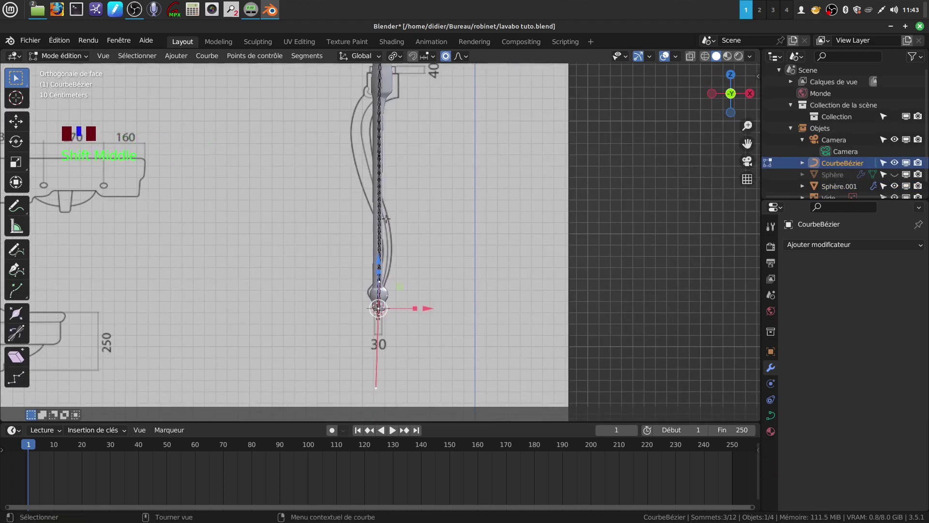
pyautogui.click(379, 239)
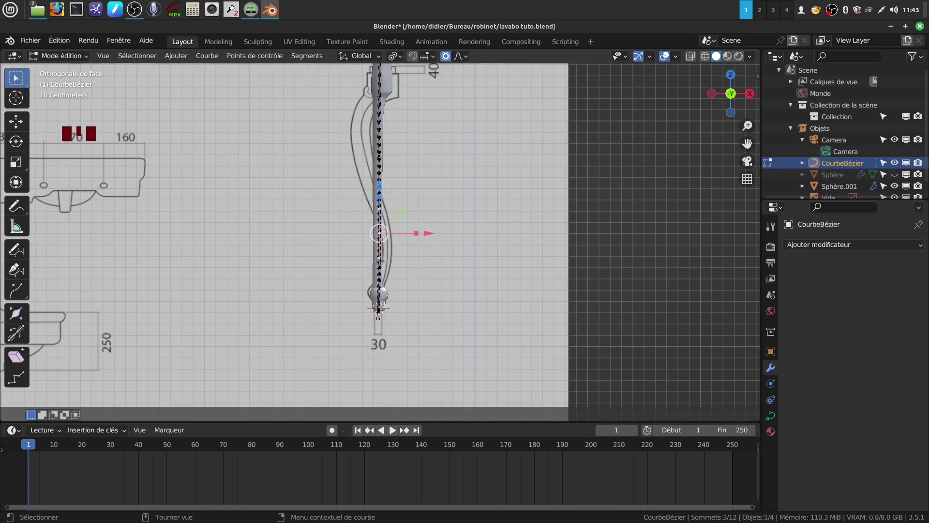
pyautogui.moveTo(429, 235); pyautogui.dragTo(445, 232)
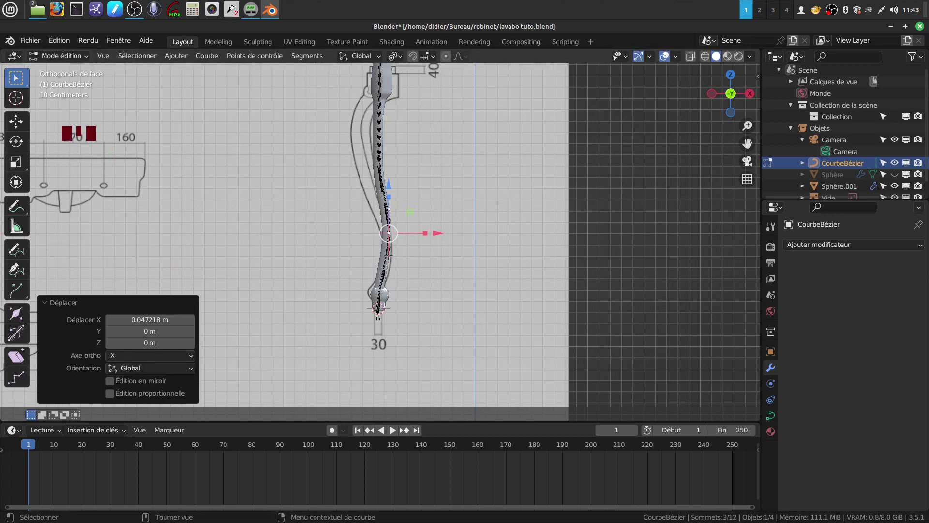
# Hide the viewport gizmos and activate the Tweak selection tool
pyautogui.click(389, 252)
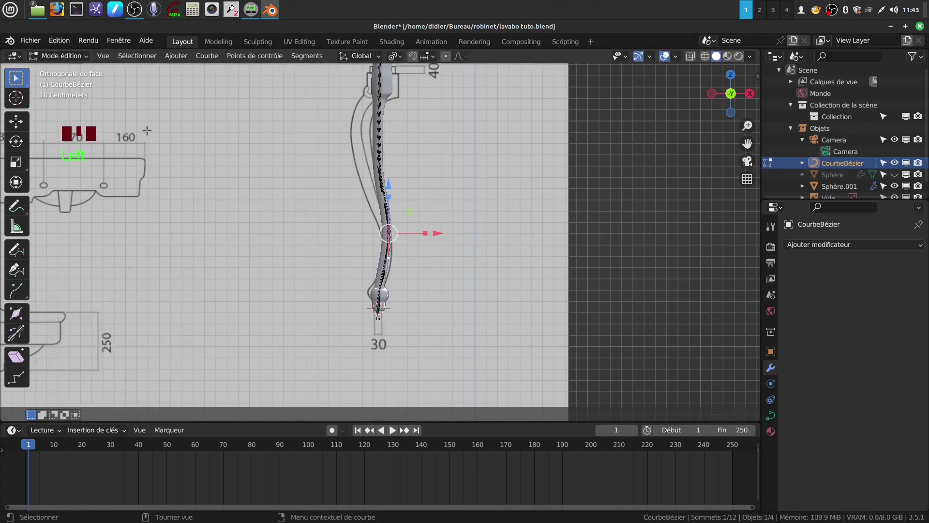
pyautogui.click(17, 97)
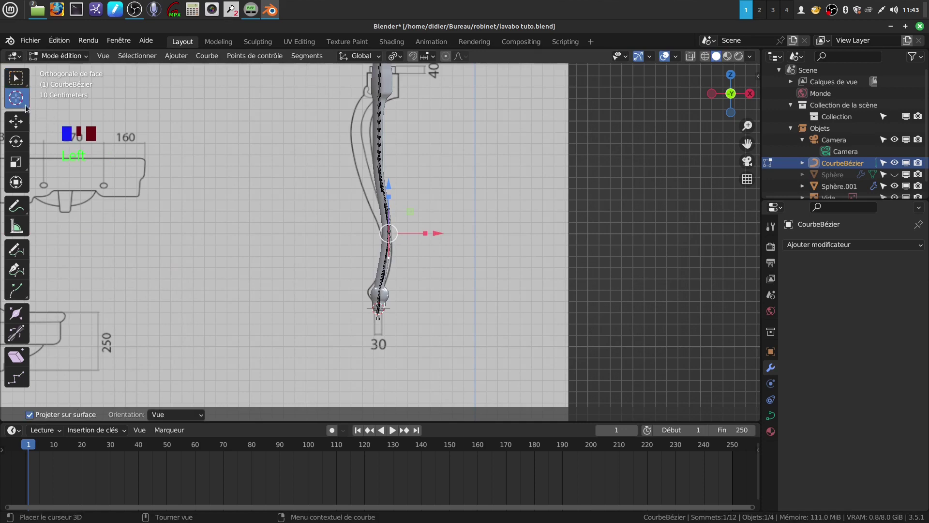
pyautogui.click(640, 56)
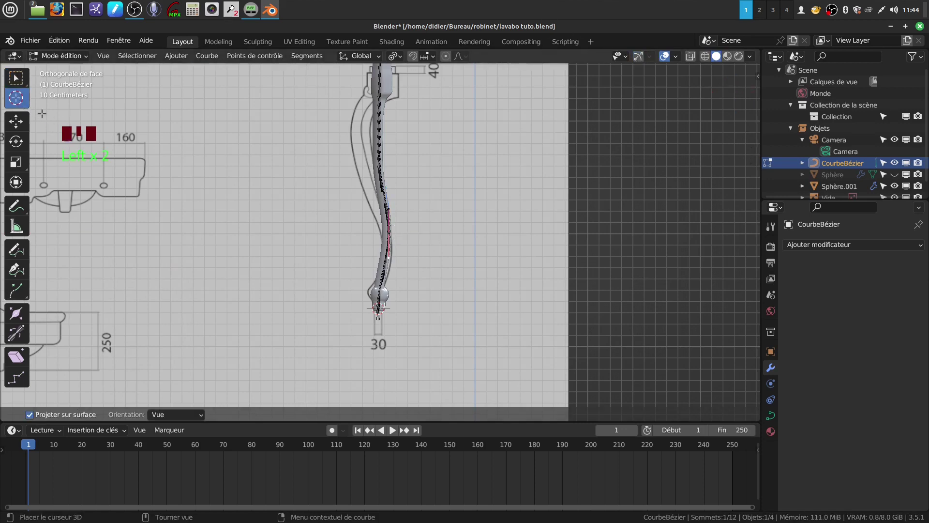
pyautogui.moveTo(16, 77); pyautogui.dragTo(64, 87)
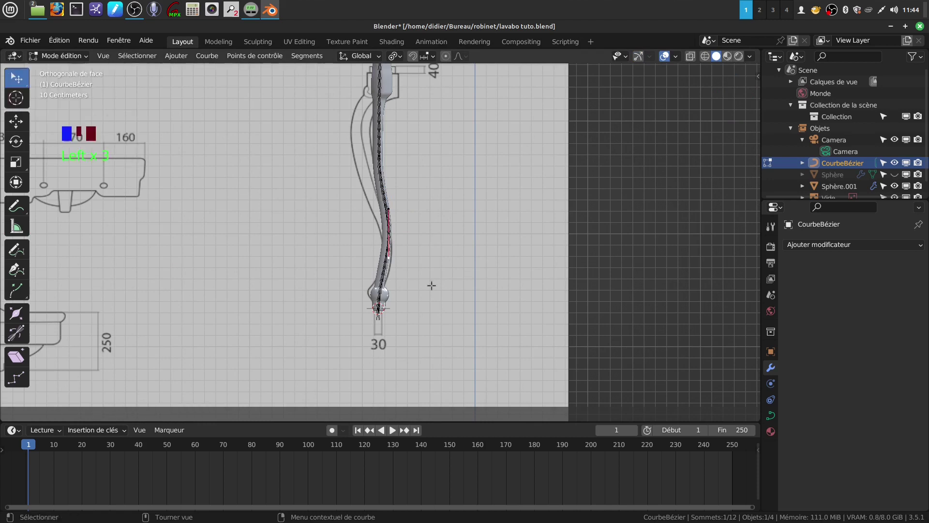
# Shift the lower inner point's bottom handle about 0.069 m along X and 0.009 m along Z, and select the base point's upper handle
pyautogui.moveTo(388, 259); pyautogui.dragTo(395, 259)
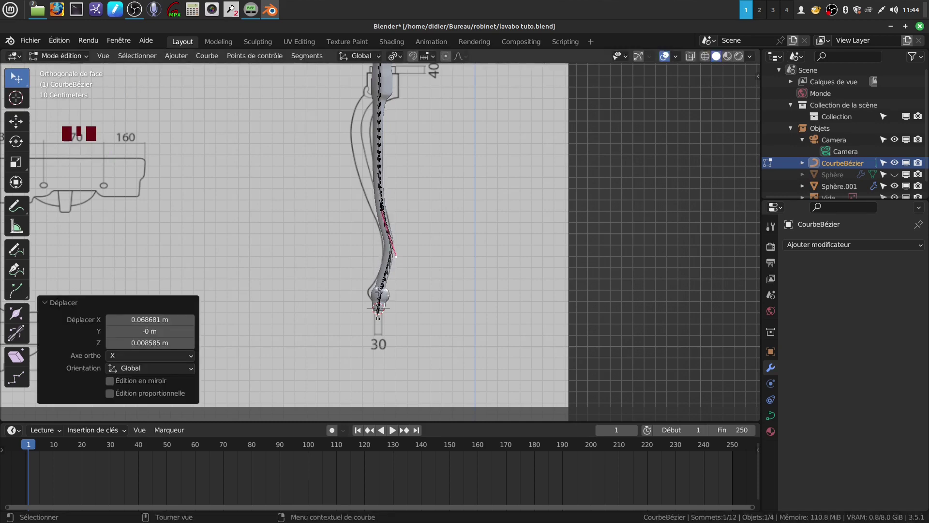
pyautogui.click(378, 285)
pyautogui.click(378, 283)
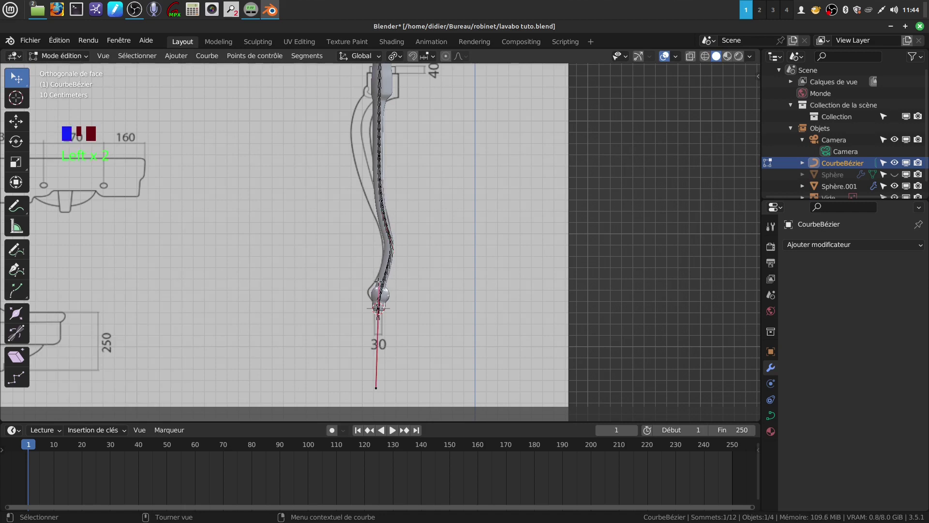
pyautogui.moveTo(378, 283); pyautogui.dragTo(378, 282)
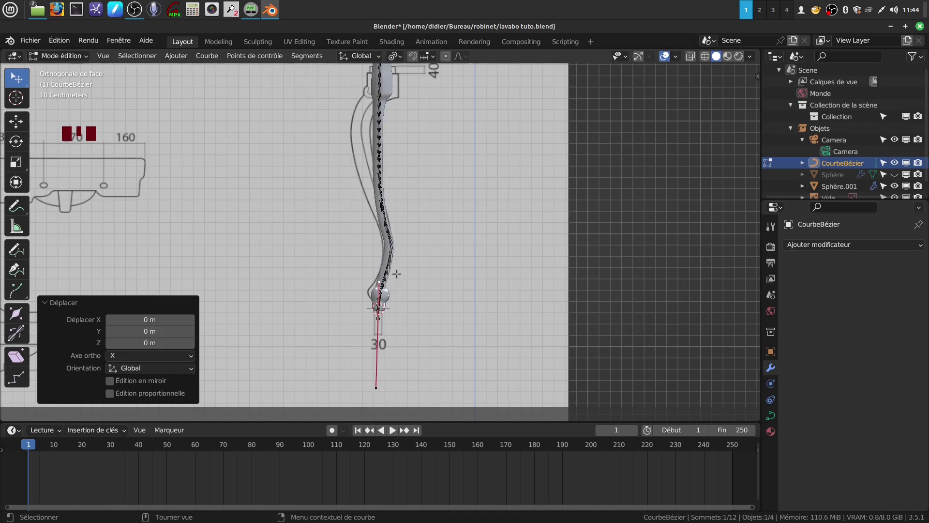
# Move the curve's upper inner control point about -0.11 m along X, and its top handle about -0.056 m along X and 0.073 m along Z
pyautogui.click(381, 170)
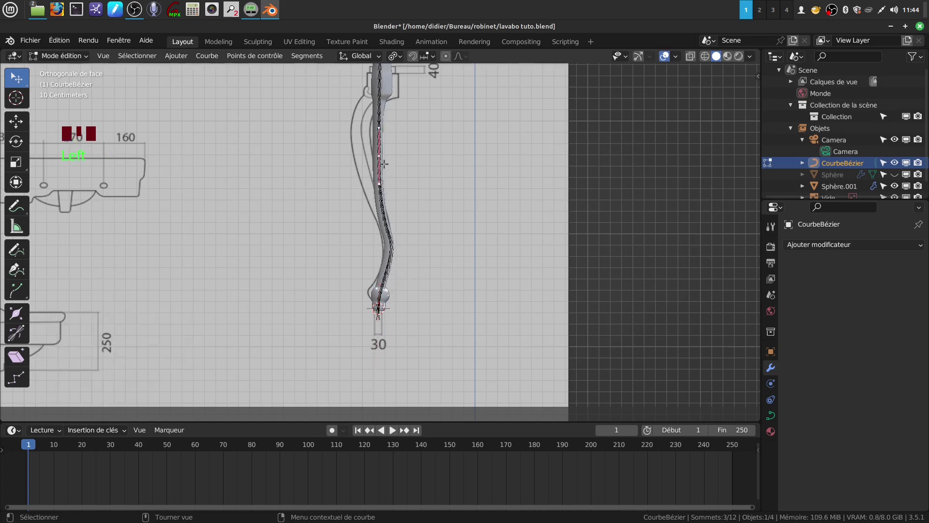
pyautogui.press('g')
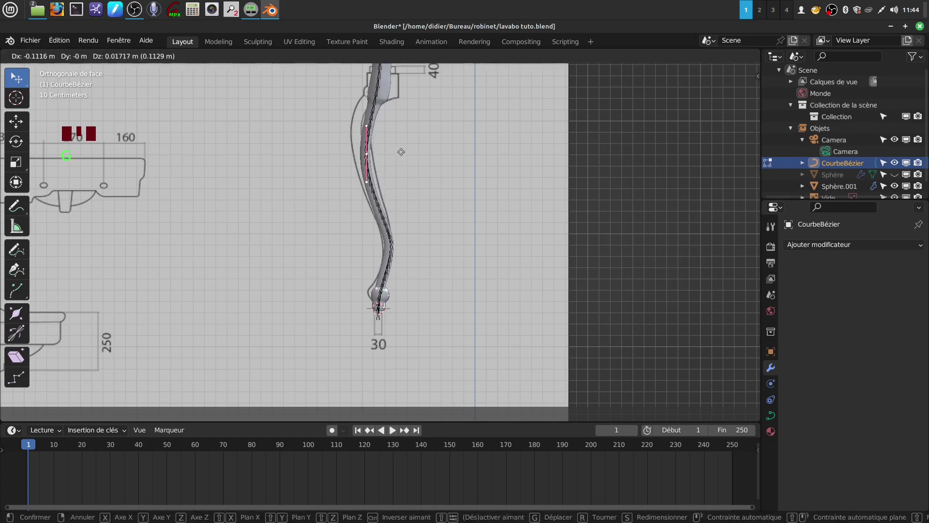
pyautogui.click(401, 151)
pyautogui.keyDown('shift'); pyautogui.moveTo(425, 139); pyautogui.dragTo(422, 201, button='middle'); pyautogui.keyUp('shift')
pyautogui.click(361, 188)
pyautogui.moveTo(361, 188); pyautogui.dragTo(355, 178)
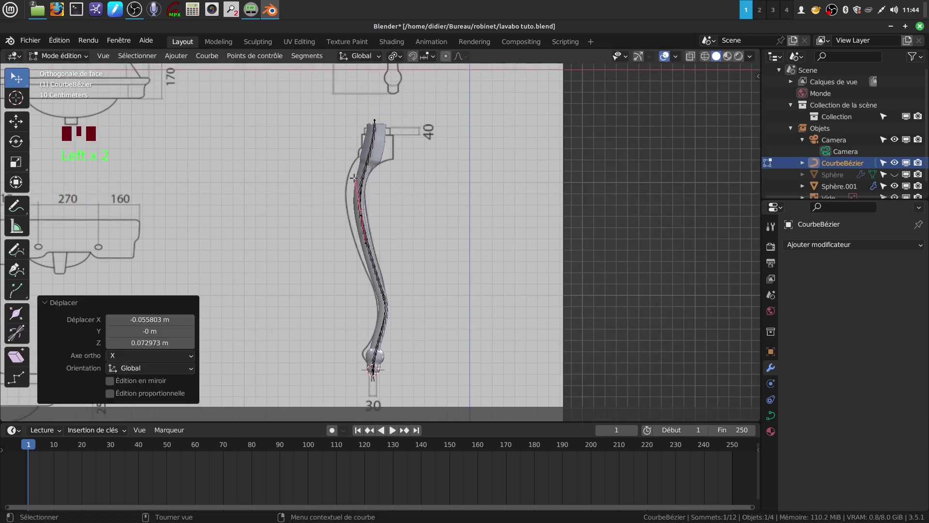
# Nudge the whole upper inner control point about -0.03 m along X and 0.021 m along Z
pyautogui.click(365, 214)
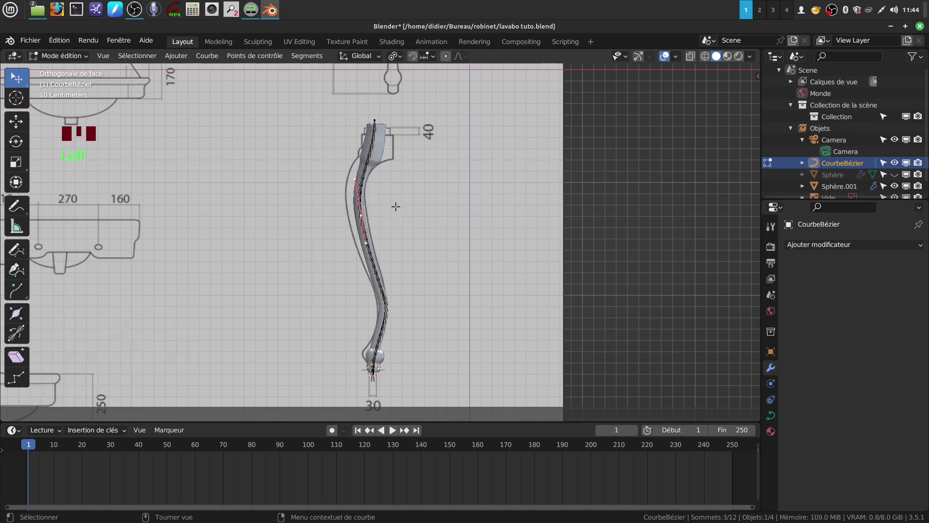
pyautogui.press('g')
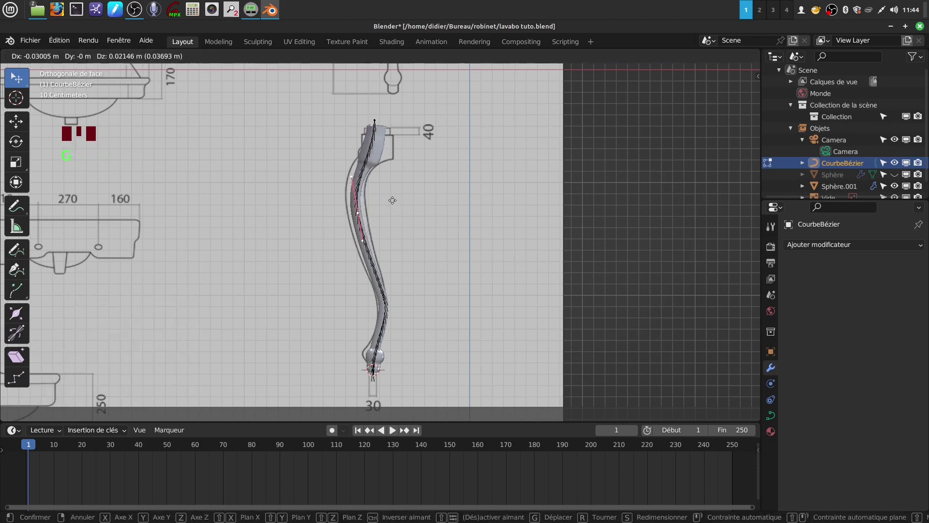
pyautogui.click(392, 200)
# Move the lower handle of the curve's top end point about 0.034 m along X and -0.099 m along Z
pyautogui.click(371, 174)
pyautogui.click(365, 162)
pyautogui.click(377, 163)
pyautogui.click(374, 161)
pyautogui.moveTo(374, 160); pyautogui.dragTo(380, 173)
# Move the upper handle of the curve's base point upward and toward negative X to bend the leg above the foot
pyautogui.keyDown('shift'); pyautogui.moveTo(399, 234); pyautogui.dragTo(395, 261, button='middle'); pyautogui.keyUp('shift')
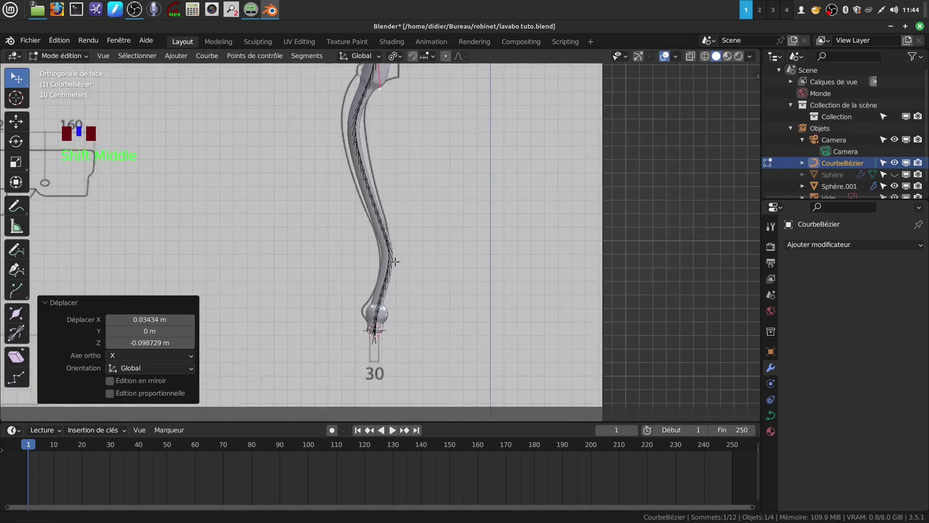
pyautogui.click(382, 311)
pyautogui.moveTo(373, 296); pyautogui.dragTo(367, 285)
# Shift the lower inner control point about -0.032 m along X and the upper inner one about -0.025 m along X
pyautogui.click(392, 250)
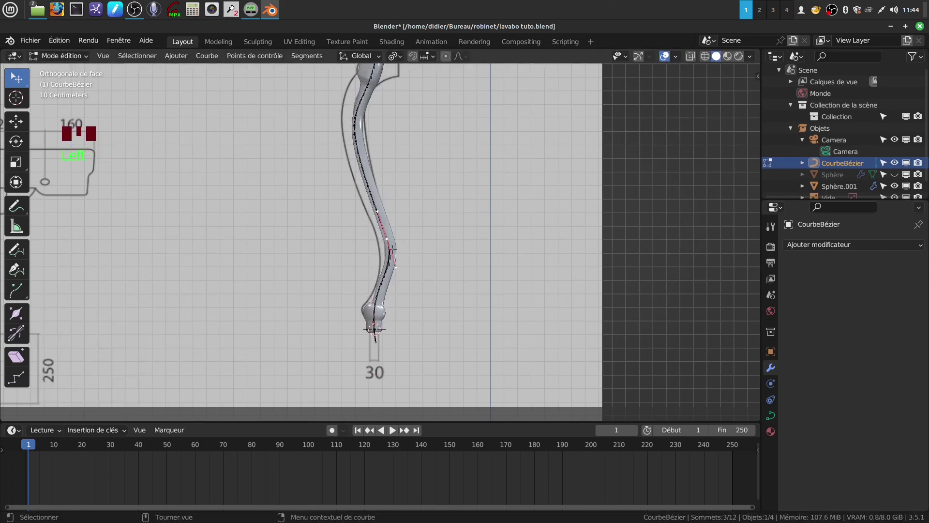
pyautogui.moveTo(388, 237); pyautogui.dragTo(383, 239)
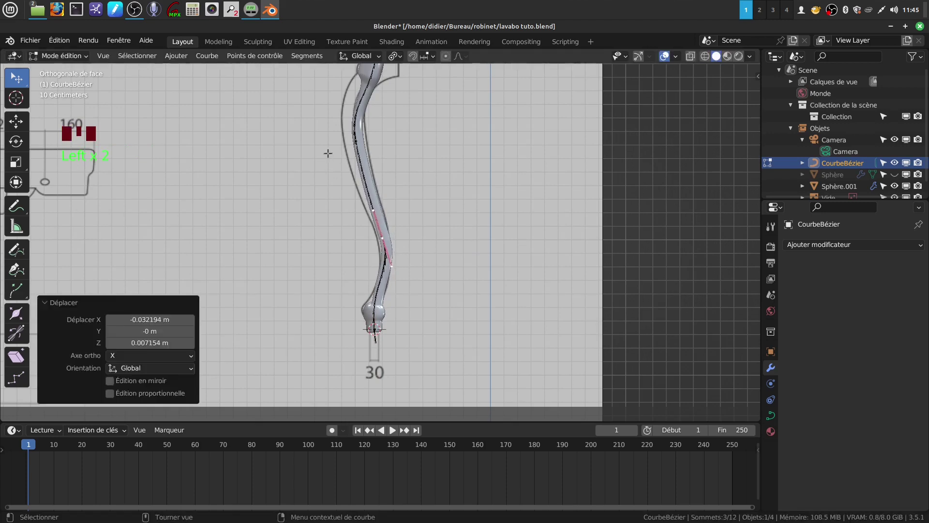
pyautogui.click(366, 141)
pyautogui.moveTo(358, 141); pyautogui.dragTo(353, 140)
pyautogui.keyDown('shift'); pyautogui.moveTo(381, 144); pyautogui.dragTo(381, 210, button='middle'); pyautogui.keyUp('shift')
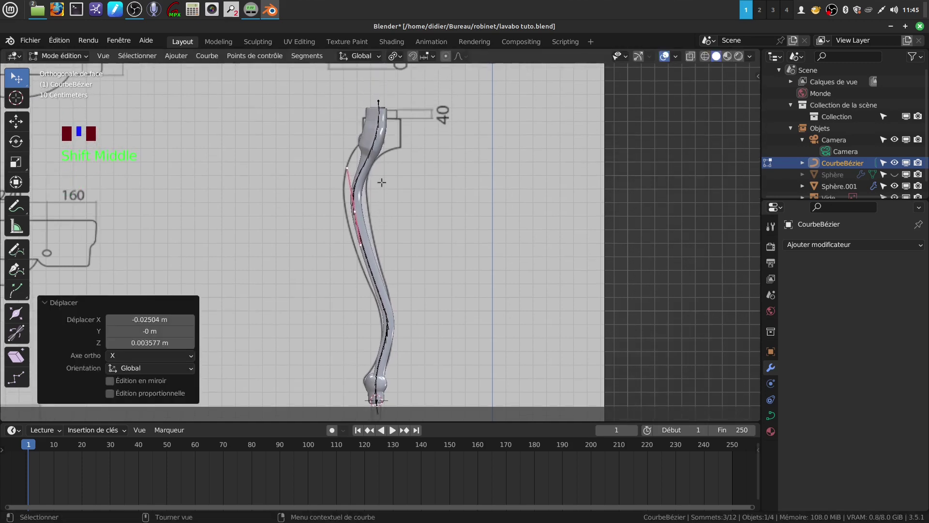
# Shift the lower handle of the curve's top end point downward and lower the end point slightly
pyautogui.keyDown('shift'); pyautogui.moveTo(391, 190); pyautogui.dragTo(397, 179, button='middle'); pyautogui.keyUp('shift')
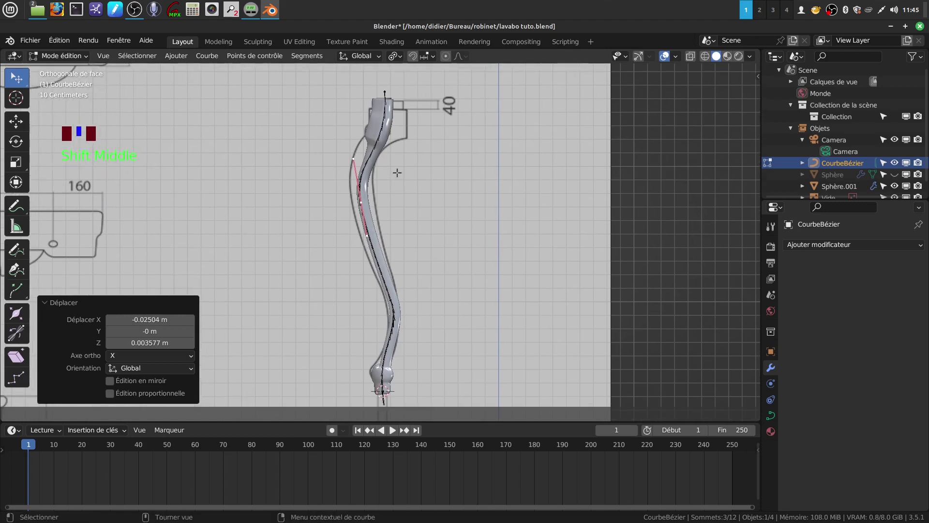
pyautogui.doubleClick(378, 142)
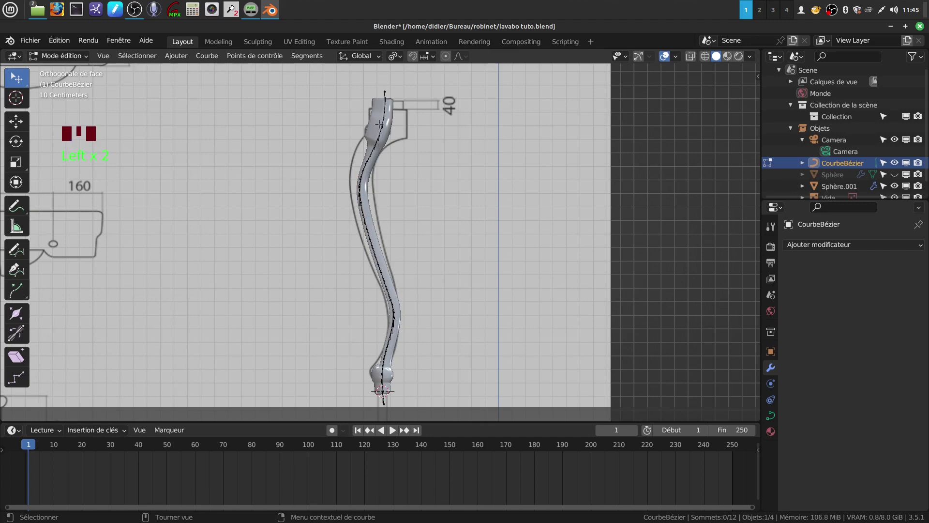
pyautogui.click(371, 159)
pyautogui.click(384, 118)
pyautogui.moveTo(388, 149); pyautogui.dragTo(385, 169)
pyautogui.click(384, 97)
pyautogui.moveTo(383, 94); pyautogui.dragTo(382, 113)
# Move the upper inner point's upper handle toward positive X and the top end point's lower handle about -0.104 m along X and 0.132 m along Z
pyautogui.click(358, 191)
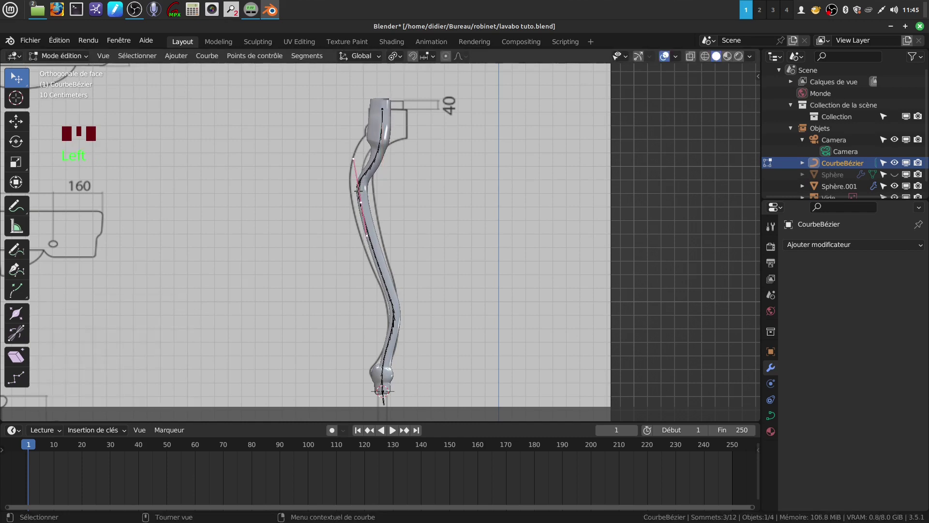
pyautogui.moveTo(355, 161)
pyautogui.mouseDown()
pyautogui.moveTo(356, 173)
pyautogui.moveTo(372, 178)
pyautogui.moveTo(367, 165)
pyautogui.mouseUp()
pyautogui.click(378, 144)
pyautogui.click(383, 136)
pyautogui.scroll(-1, 388, 114)
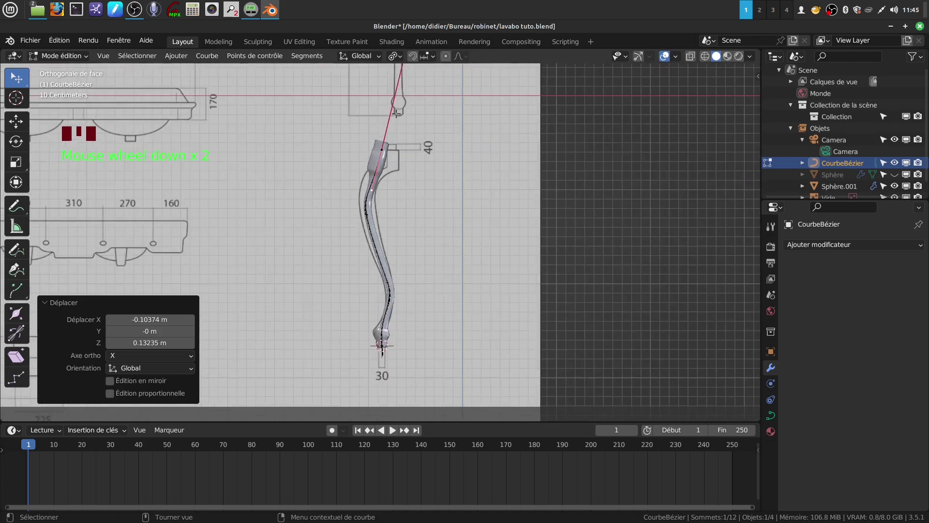
# Move the upper handle of the curve's top end point about -0.268 m along X and -0.046 m along Z
pyautogui.scroll(-3, 394, 97)
pyautogui.moveTo(398, 113); pyautogui.dragTo(398, 113)
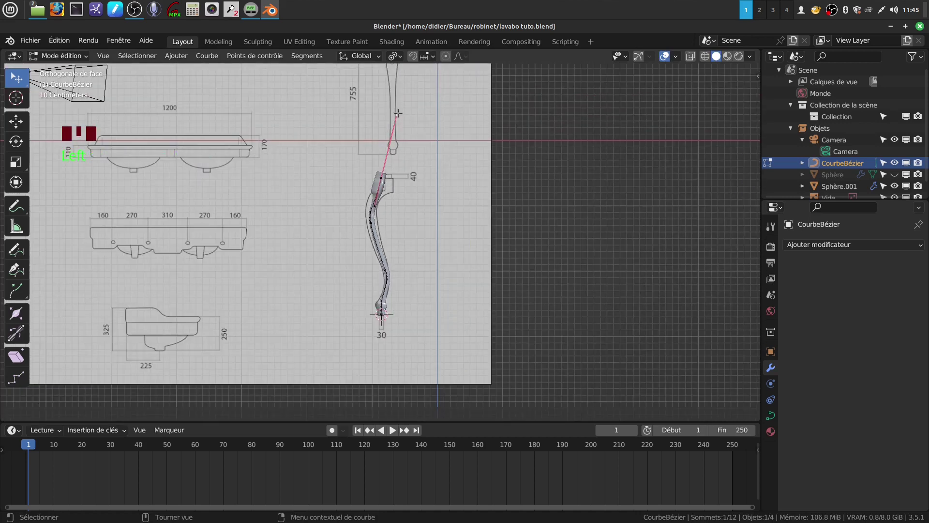
pyautogui.scroll(2, 435, 194)
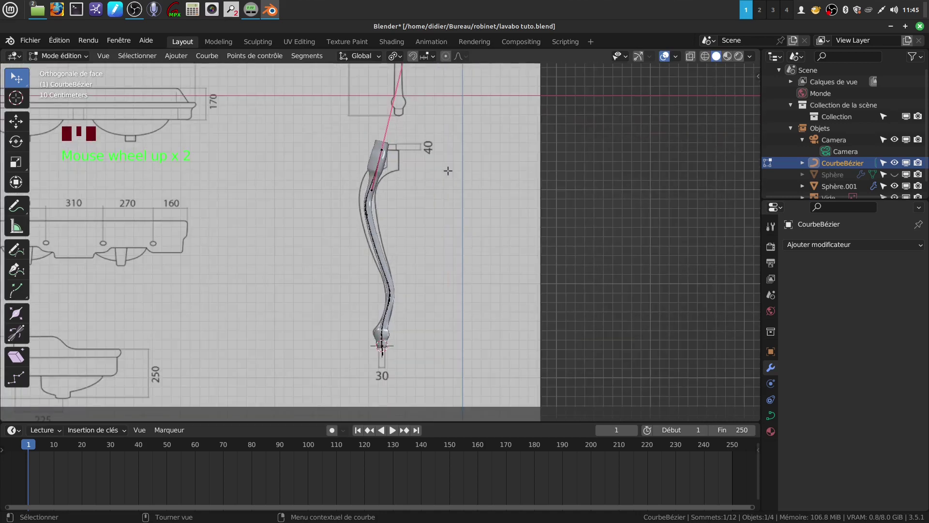
pyautogui.press('g')
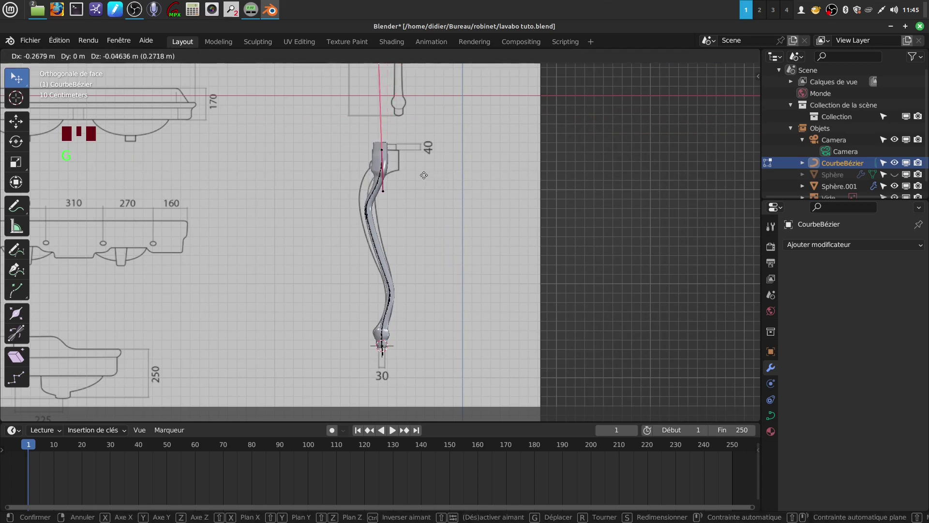
pyautogui.click(424, 175)
pyautogui.scroll(2, 406, 238)
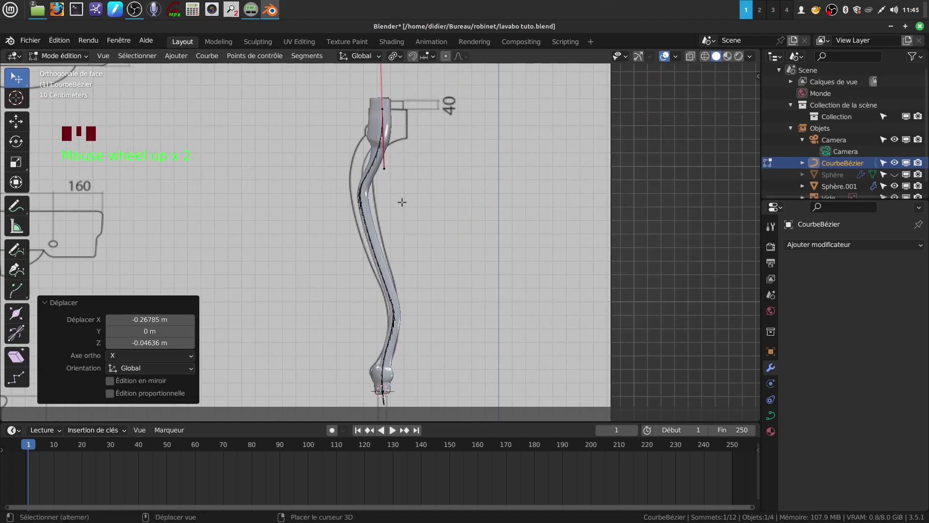
# Move the lower handle of the curve's top end point about -0.064 m along X and 0.165 m along Z
pyautogui.keyDown('shift'); pyautogui.moveTo(402, 201); pyautogui.dragTo(401, 215, button='middle'); pyautogui.keyUp('shift')
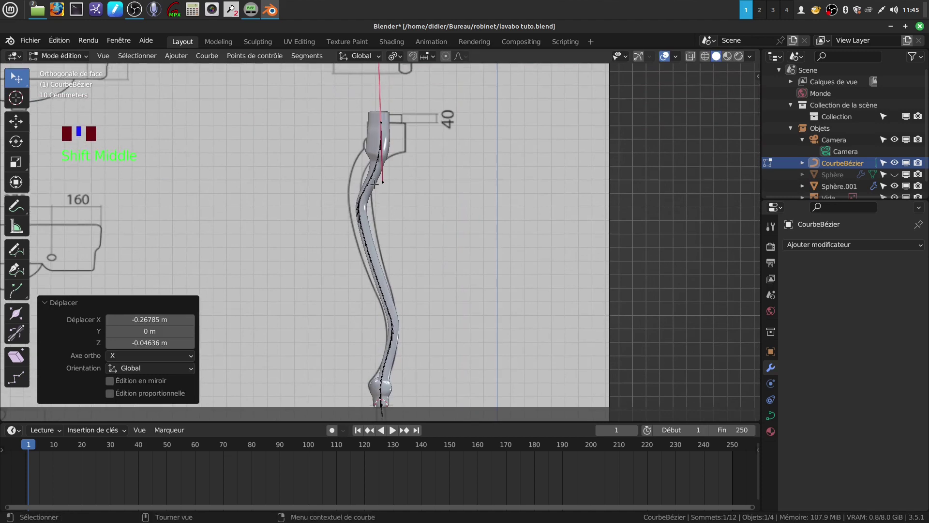
pyautogui.click(392, 192)
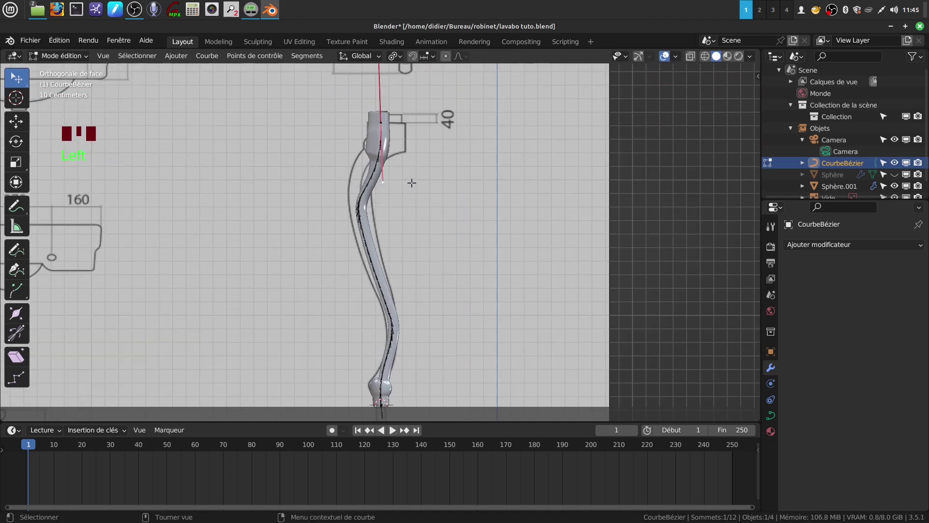
pyautogui.press('g')
pyautogui.click(403, 160)
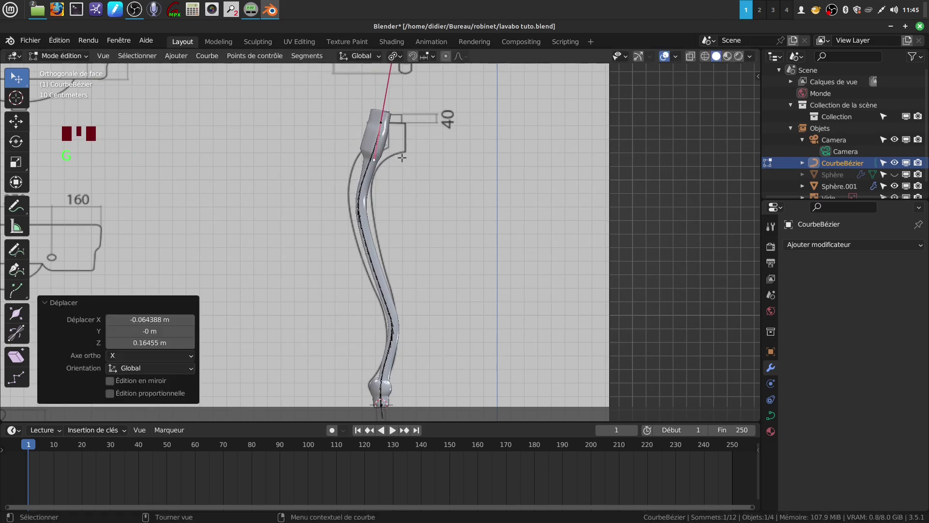
# Subdivide the curve segment between the upper inner point and the top end point, and rotate the new point about 16°
pyautogui.click(359, 213)
pyautogui.rightClick(427, 185)
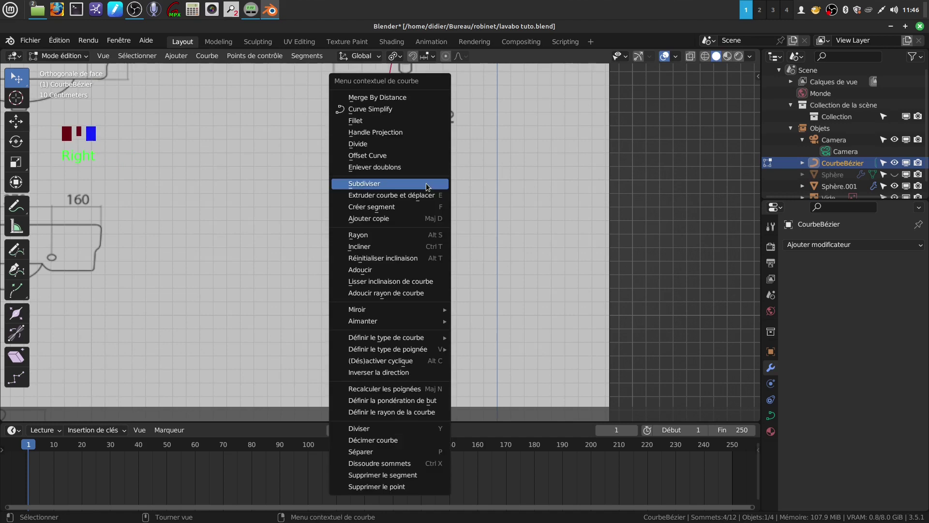
pyautogui.click(402, 183)
pyautogui.click(377, 168)
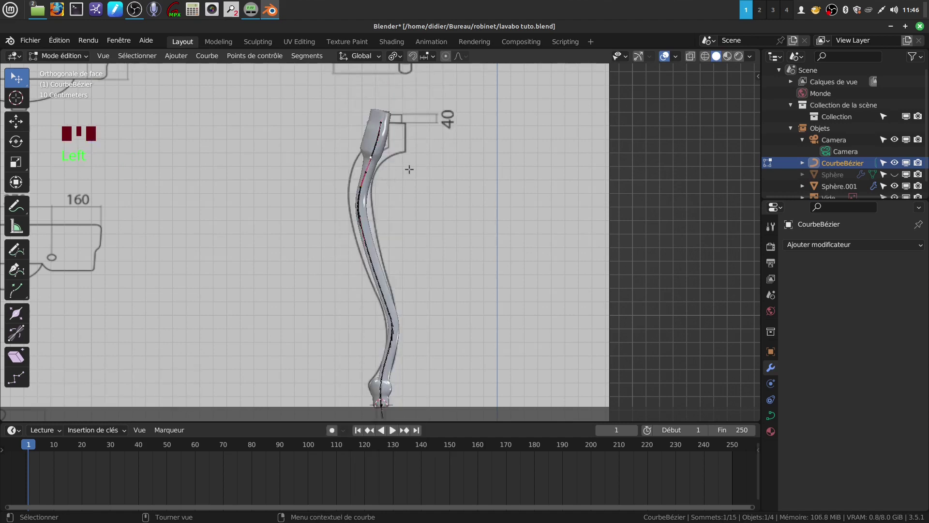
pyautogui.press('r')
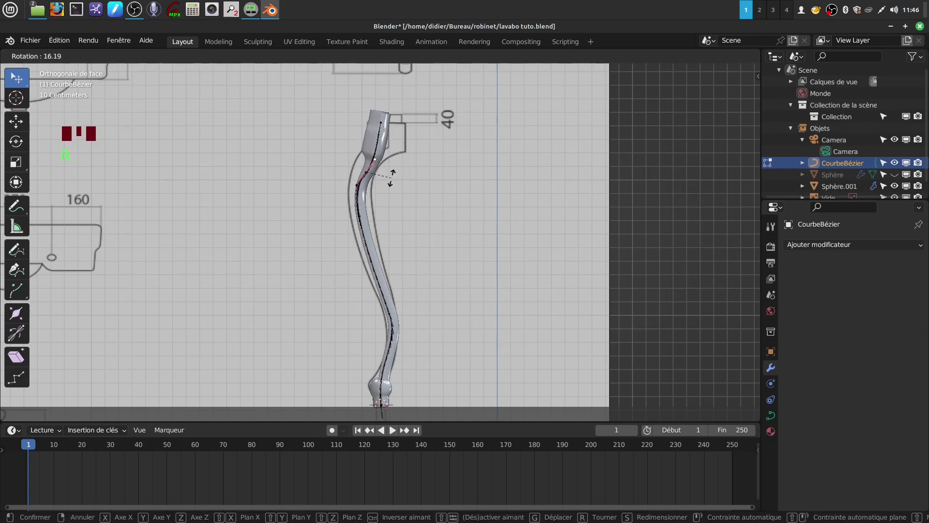
pyautogui.click(390, 178)
# Move the whole top end point about -0.036 m along X and 0.011 m along Z, and rotate it -11.5°
pyautogui.click(383, 130)
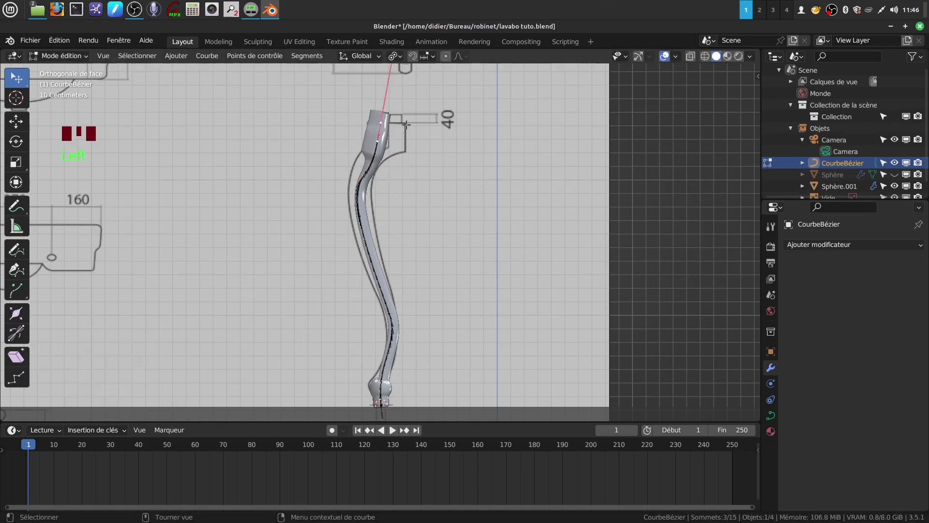
pyautogui.press('g')
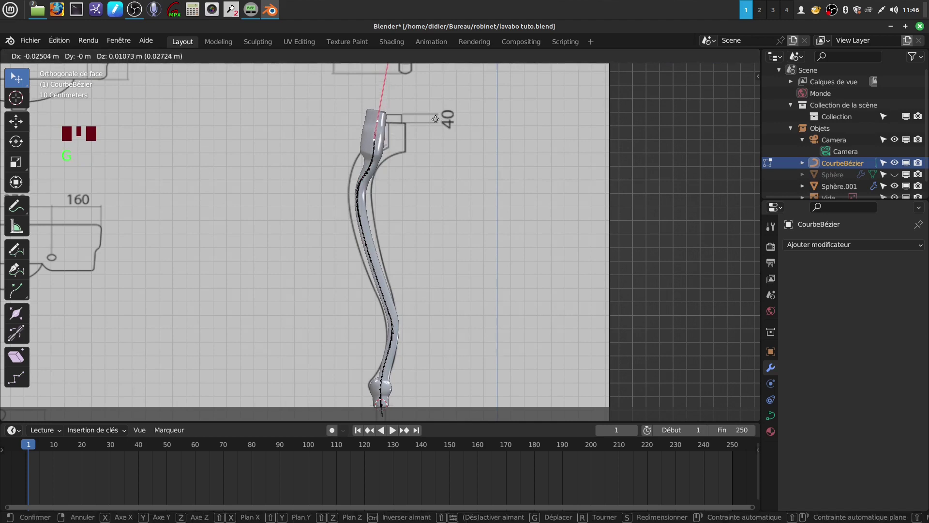
pyautogui.click(432, 120)
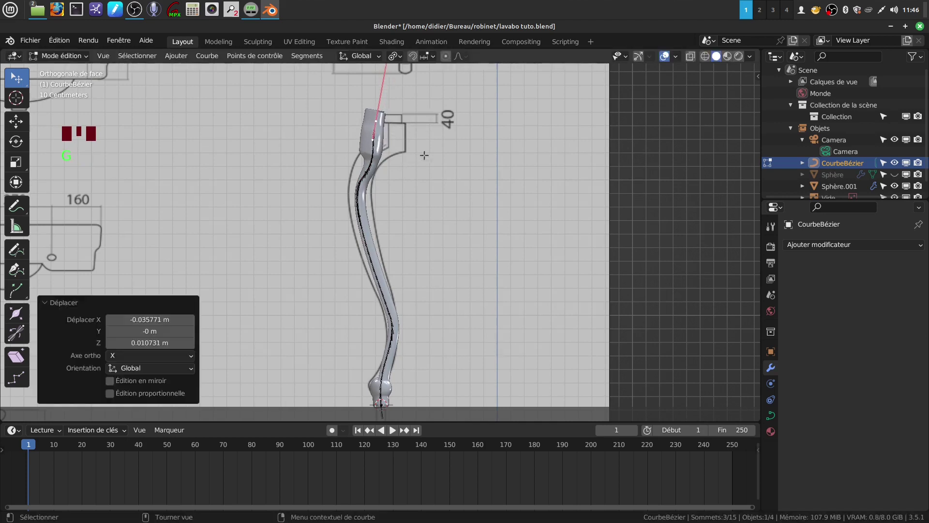
pyautogui.press('r')
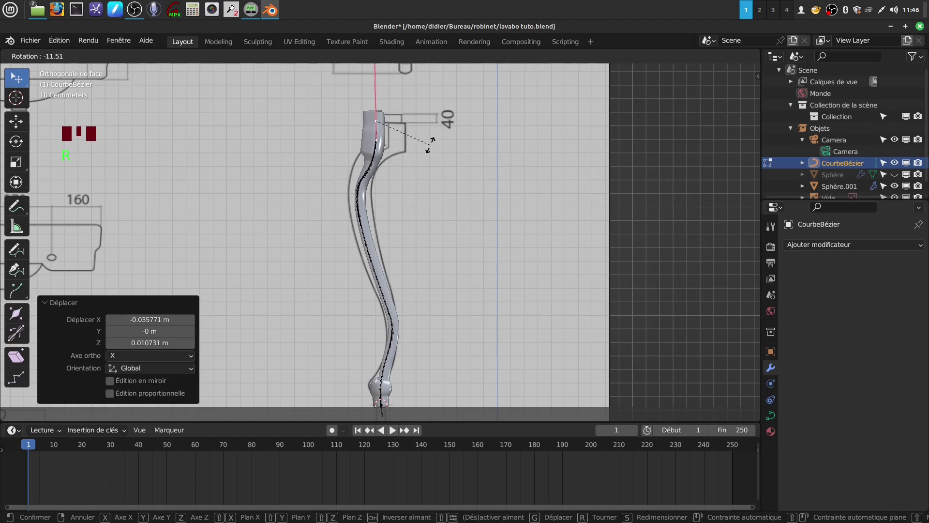
pyautogui.click(429, 145)
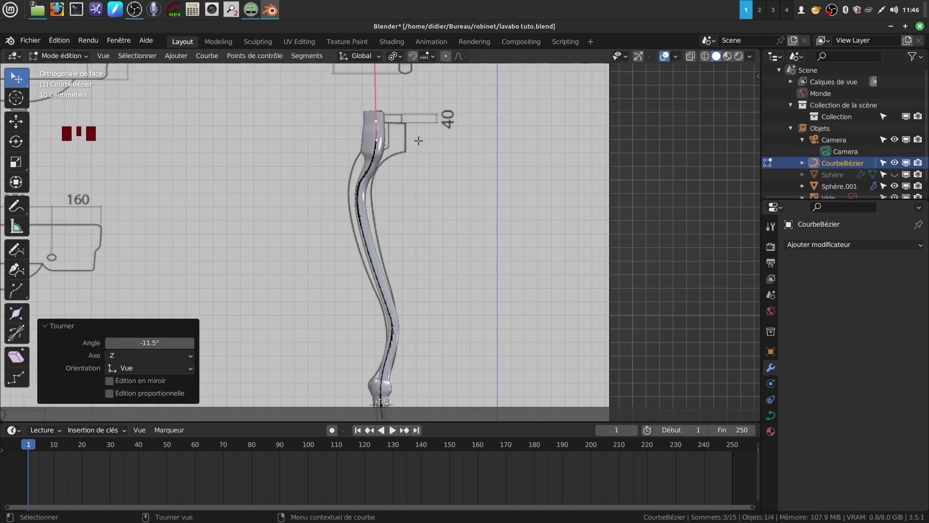
# Move the curve's whole top end point about 0.057 m along both X and Z
pyautogui.press('g')
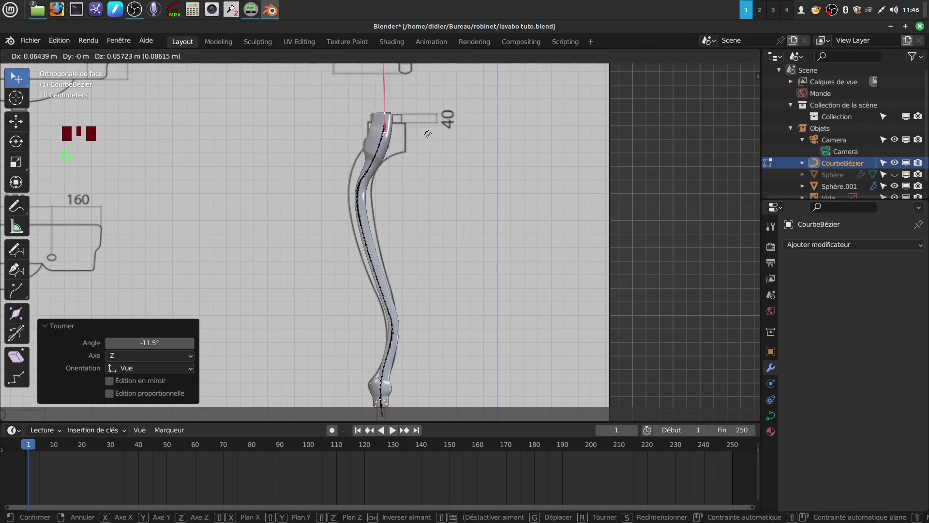
pyautogui.click(416, 189)
pyautogui.keyDown('shift'); pyautogui.moveTo(417, 190); pyautogui.dragTo(416, 191, button='middle'); pyautogui.keyUp('shift')
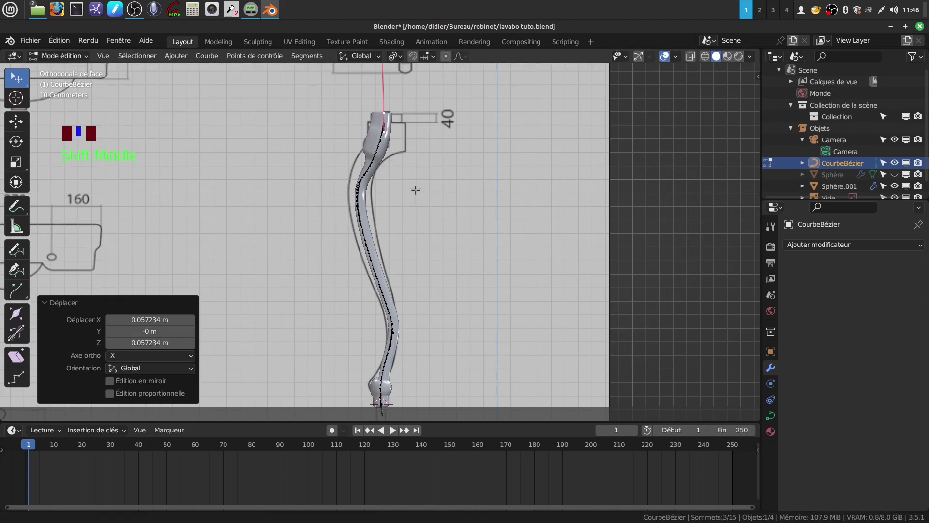
pyautogui.scroll(-3, 415, 188)
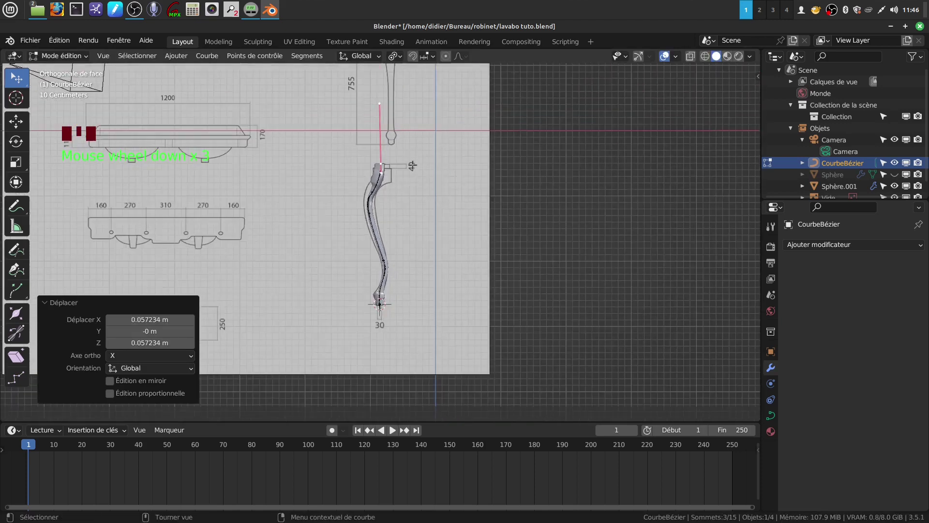
pyautogui.scroll(5, 419, 237)
pyautogui.moveTo(425, 247); pyautogui.dragTo(398, 250, button='middle')
# Return to Object Mode and rotate the leg mesh 180° around the global Z axis
pyautogui.press('Tab')
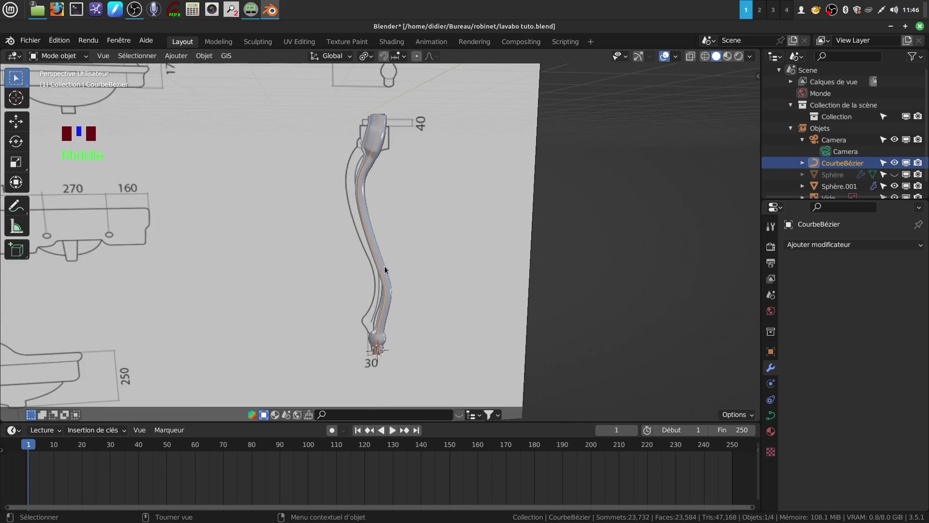
pyautogui.click(384, 269)
pyautogui.write('rz180')
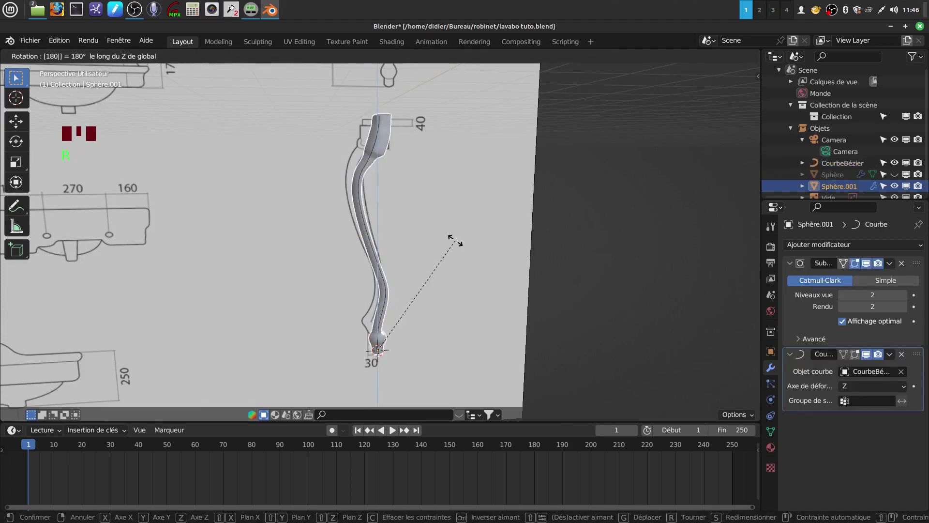
pyautogui.press('Return')
pyautogui.scroll(2, 390, 199)
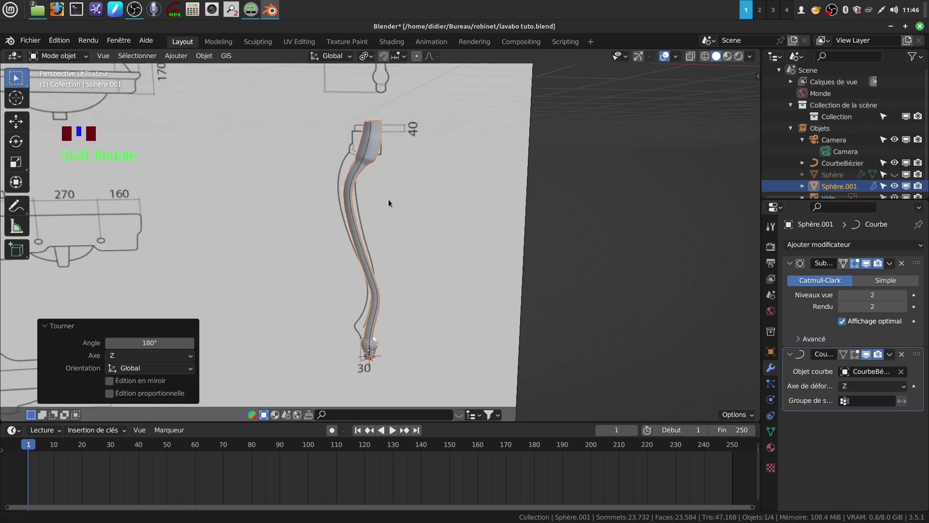
pyautogui.press('KP_1')
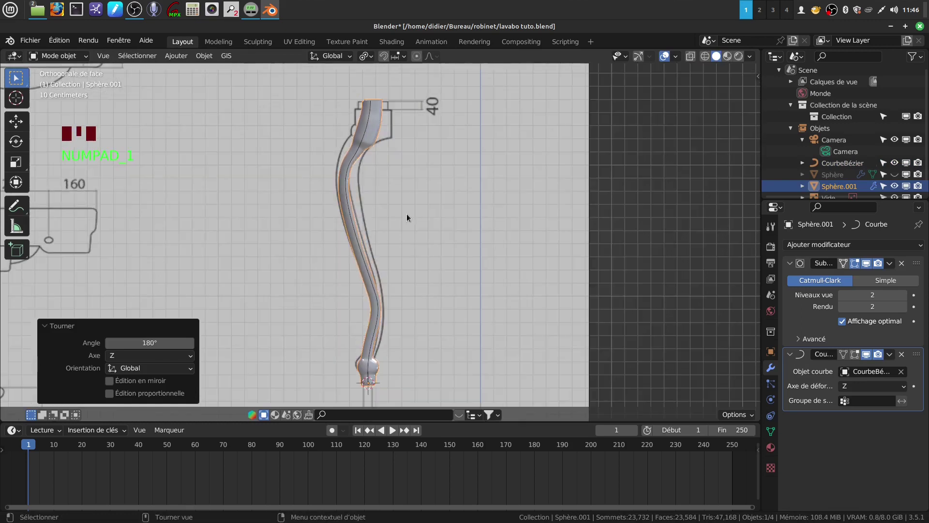
# Reopen the Bézier curve for editing, shift its upper inner point about 0.048 m along X and -0.055 m along Z, and rotate it slightly
pyautogui.press('Tab')
pyautogui.press('Tab')
pyautogui.click(346, 183)
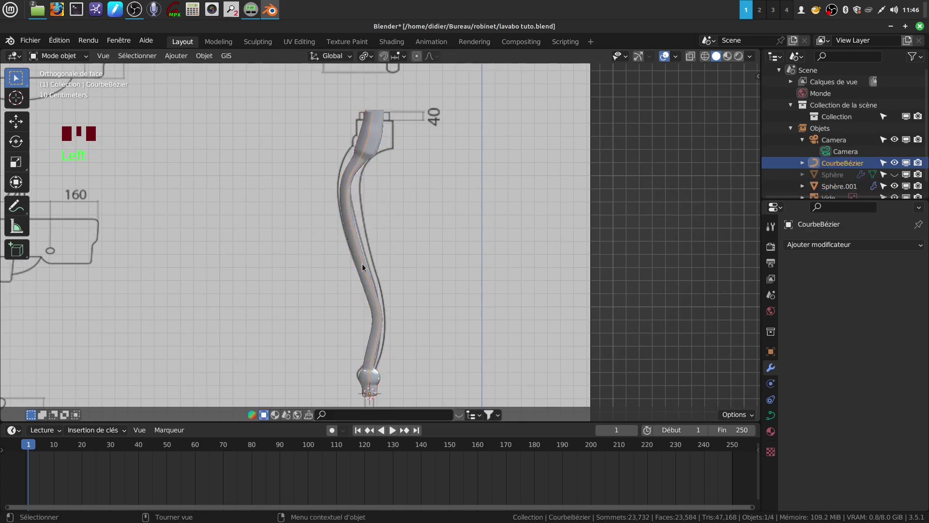
pyautogui.press('Tab')
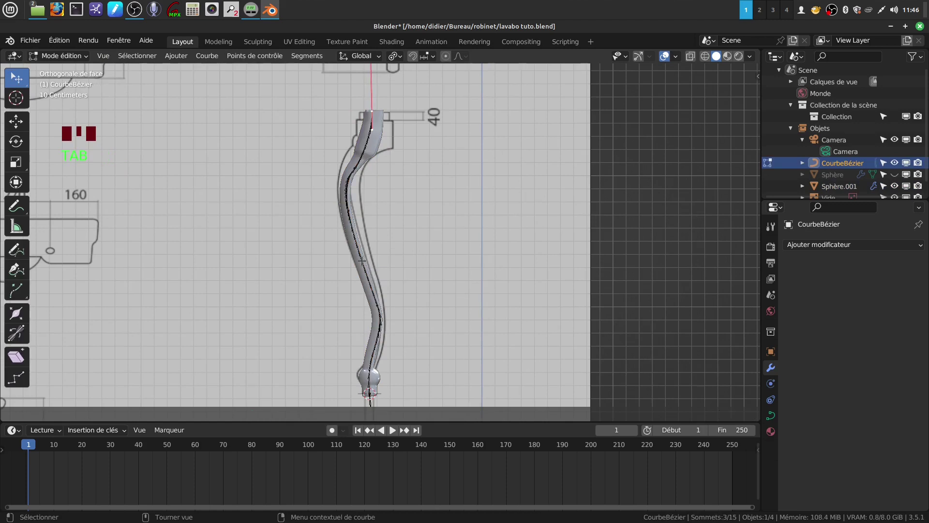
pyautogui.rightClick(362, 260)
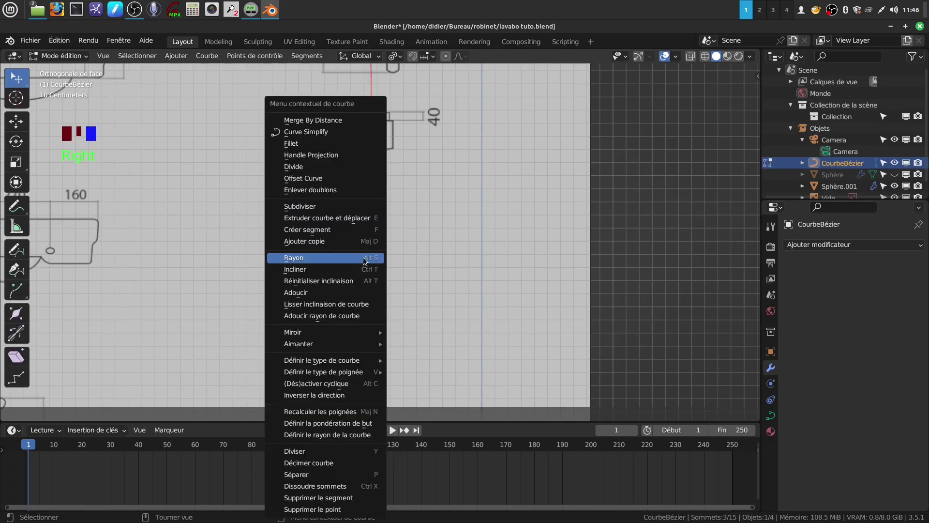
pyautogui.click(364, 257)
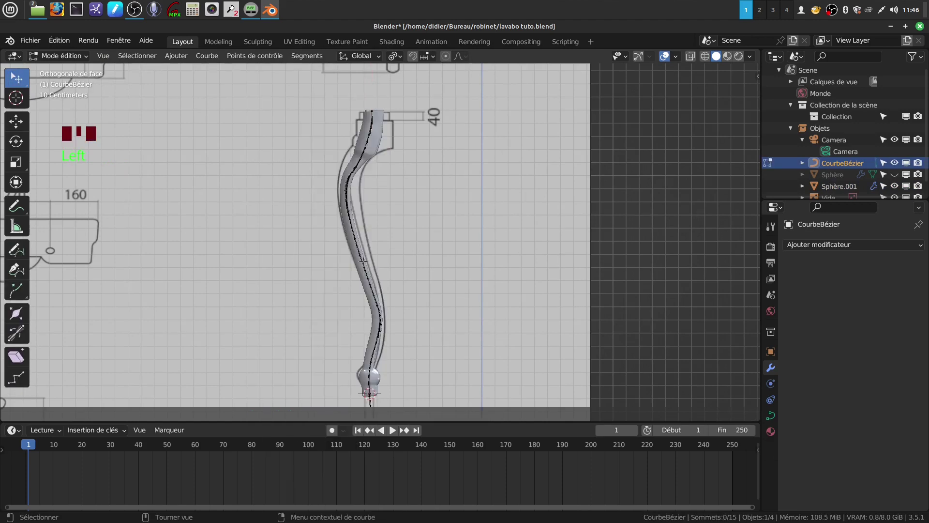
pyautogui.click(342, 220)
pyautogui.press('g')
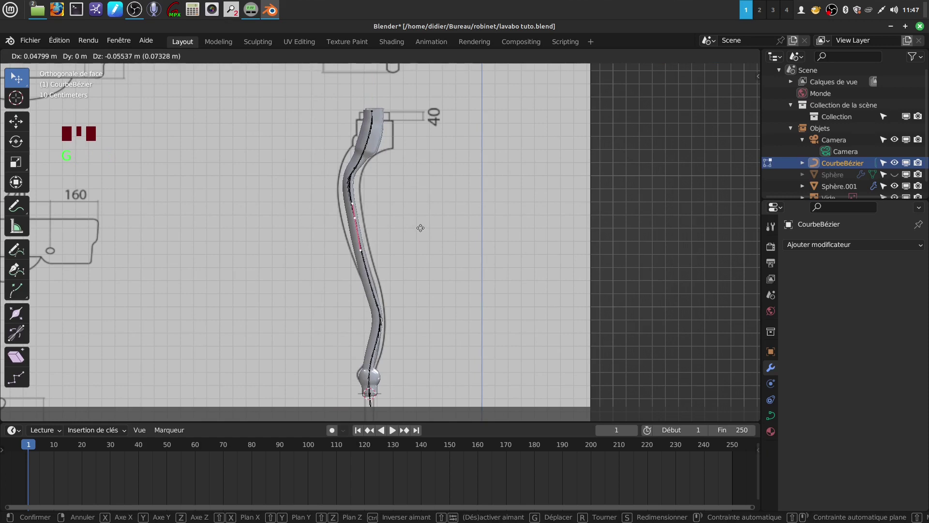
pyautogui.click(420, 228)
pyautogui.press('r')
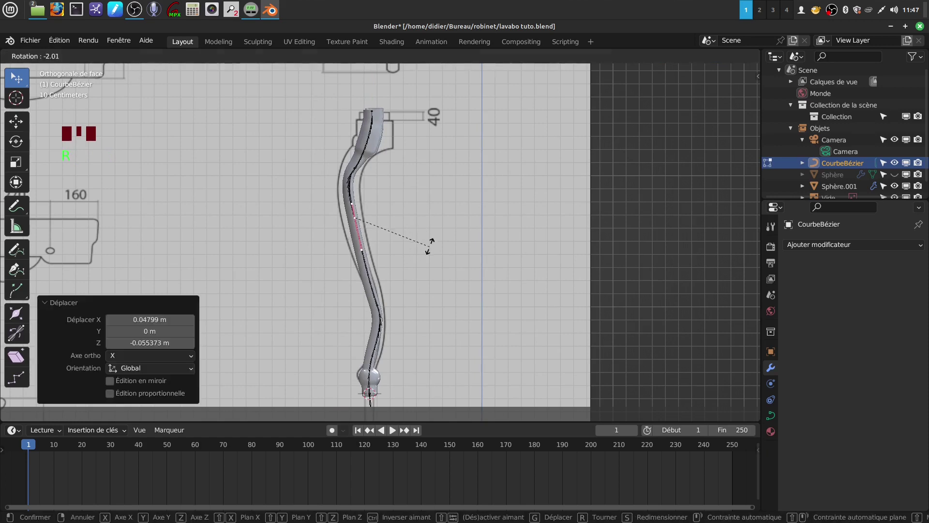
pyautogui.click(417, 251)
# Adjust the lower inner point's upper handle toward positive X and move the whole point about 0.011 m along X and 0.015 m along Z
pyautogui.click(377, 287)
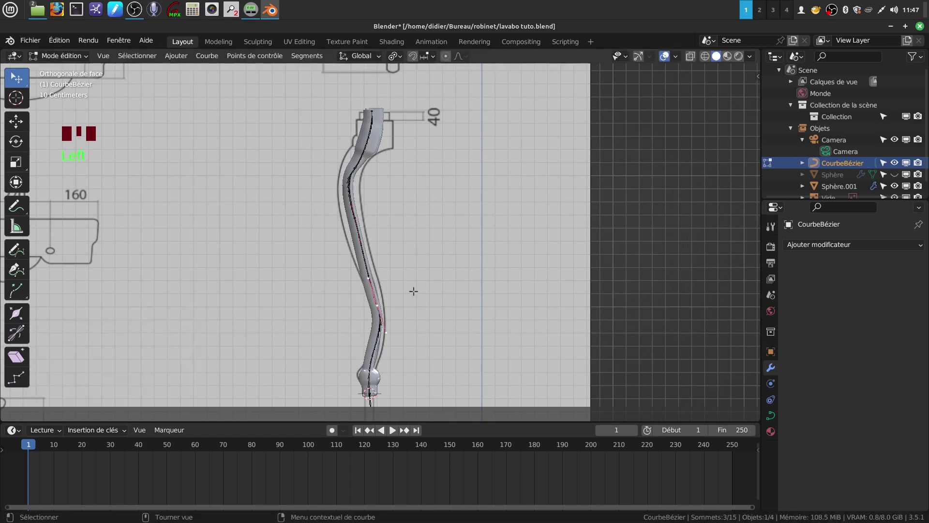
pyautogui.moveTo(369, 280); pyautogui.dragTo(374, 277)
pyautogui.click(378, 306)
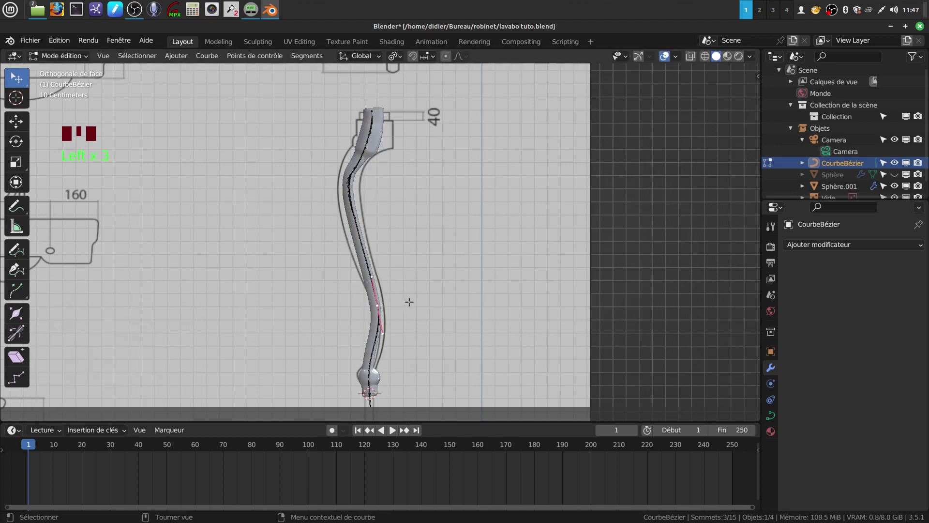
pyautogui.press('g')
pyautogui.click(405, 316)
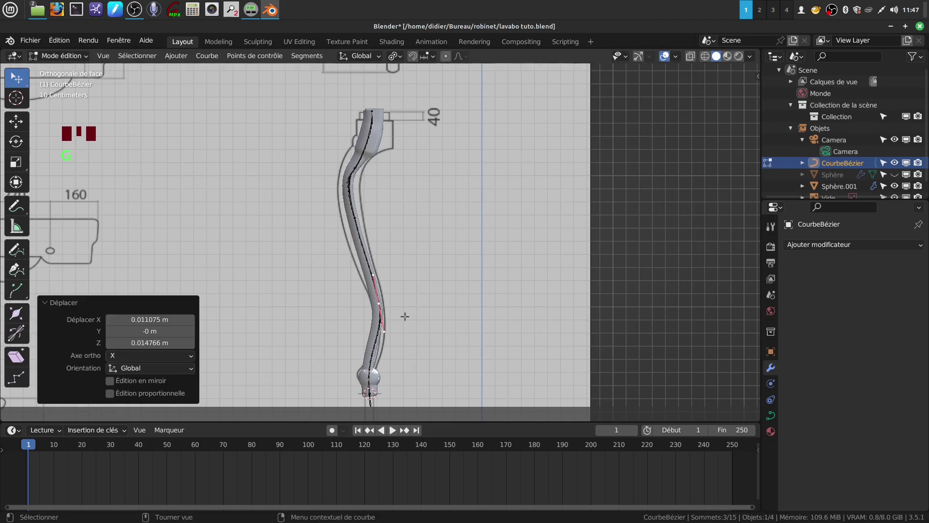
# Move the lower inner point's lower handle about 0.033 m along X and -0.022 m along Z, and return to Object Mode
pyautogui.click(385, 333)
pyautogui.moveTo(385, 333); pyautogui.dragTo(391, 333)
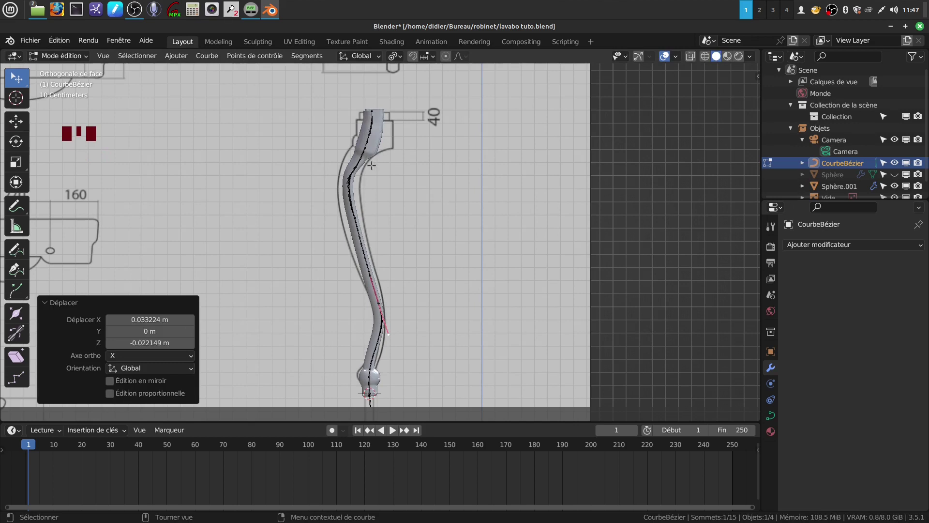
pyautogui.scroll(-1, 405, 265)
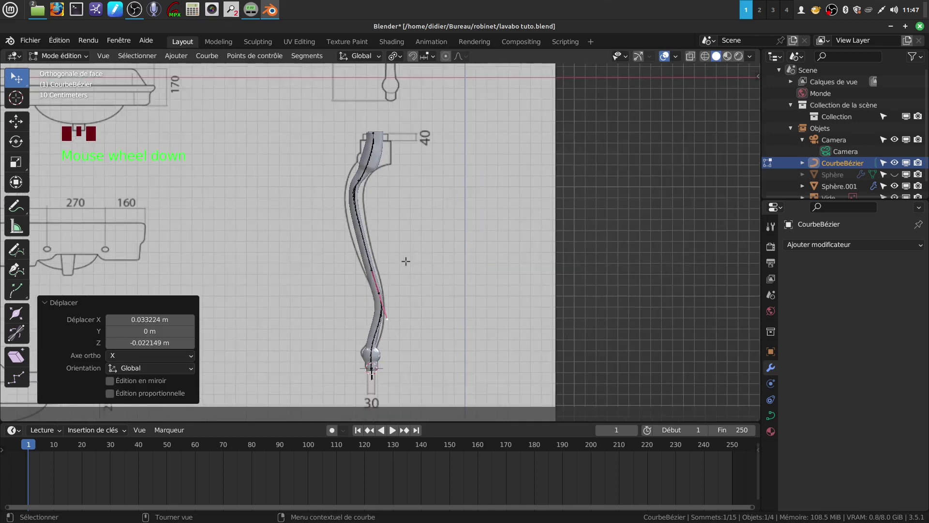
pyautogui.press('Tab')
# Place the leg mesh's Curve modifier above its Subdivision modifier and apply the Curve modifier
pyautogui.moveTo(402, 252)
pyautogui.mouseDown(button='middle')
pyautogui.moveTo(507, 264)
pyautogui.moveTo(457, 292)
pyautogui.moveTo(402, 292)
pyautogui.moveTo(403, 272)
pyautogui.moveTo(336, 261)
pyautogui.moveTo(346, 250)
pyautogui.moveTo(448, 266)
pyautogui.moveTo(384, 234)
pyautogui.moveTo(402, 227)
pyautogui.moveTo(399, 236)
pyautogui.mouseUp(button='middle')
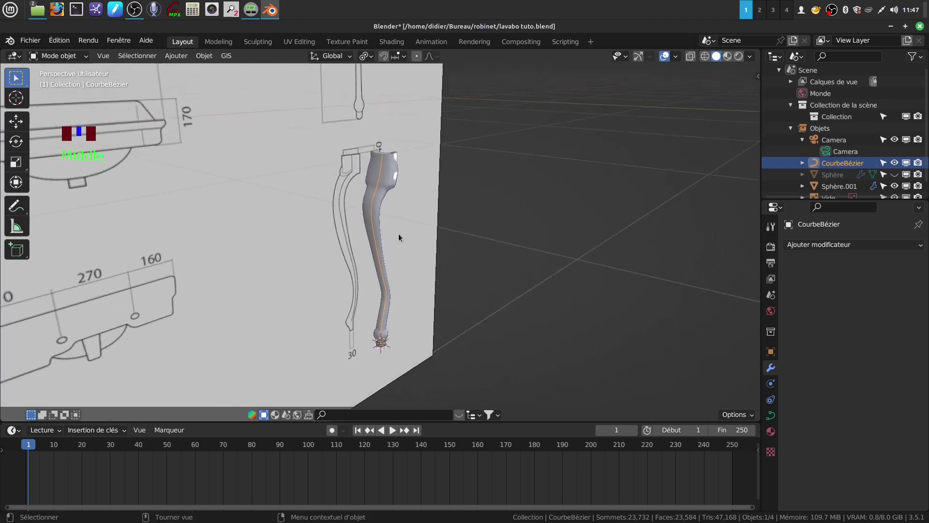
pyautogui.scroll(2, 406, 242)
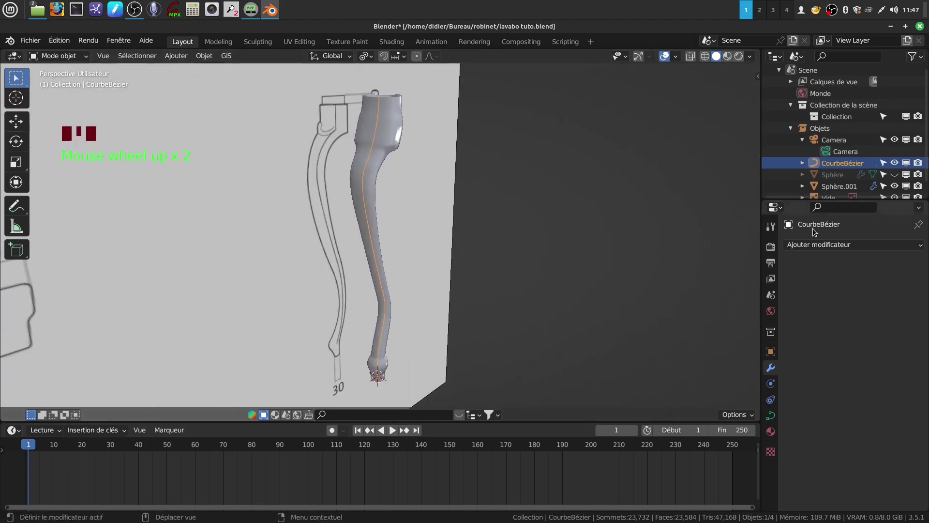
pyautogui.scroll(1, 440, 193)
pyautogui.moveTo(436, 179)
pyautogui.mouseDown(button='middle')
pyautogui.moveTo(425, 187)
pyautogui.moveTo(435, 188)
pyautogui.mouseUp(button='middle')
pyautogui.scroll(-2, 435, 189)
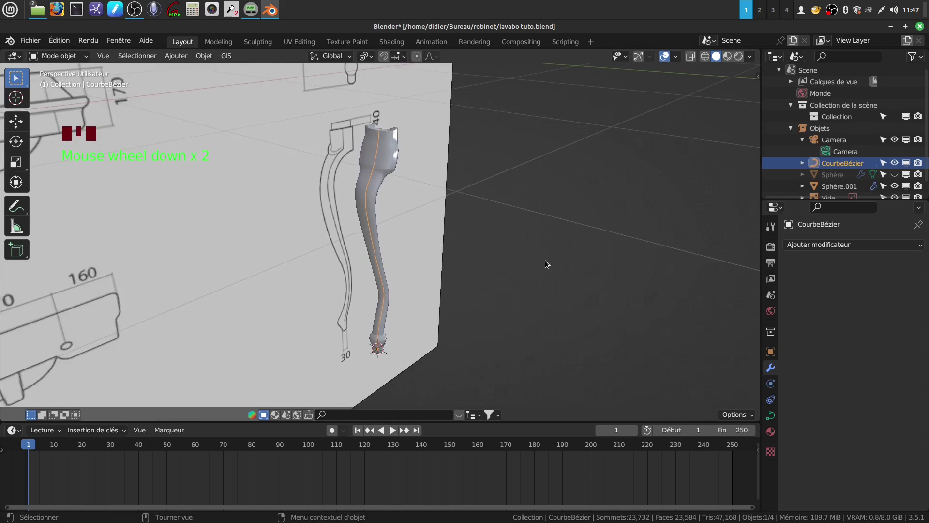
pyautogui.click(385, 170)
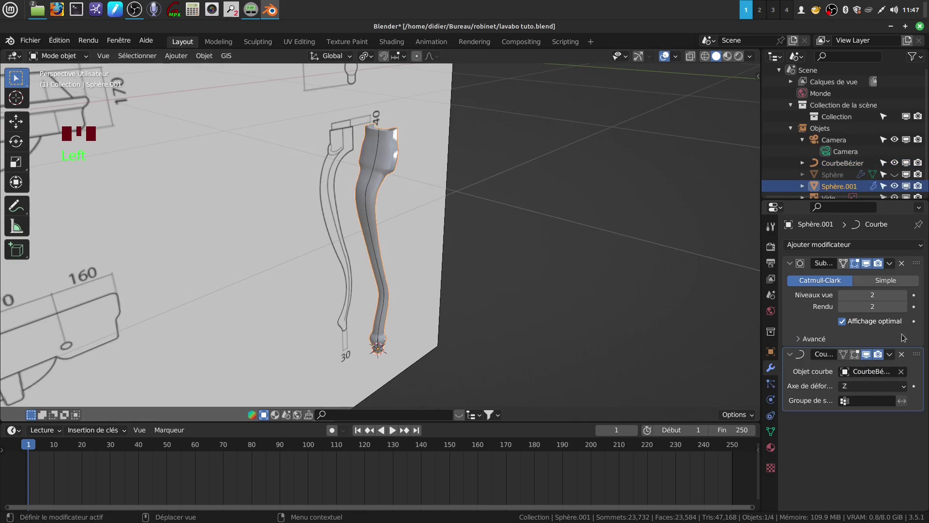
pyautogui.moveTo(917, 353); pyautogui.dragTo(887, 264)
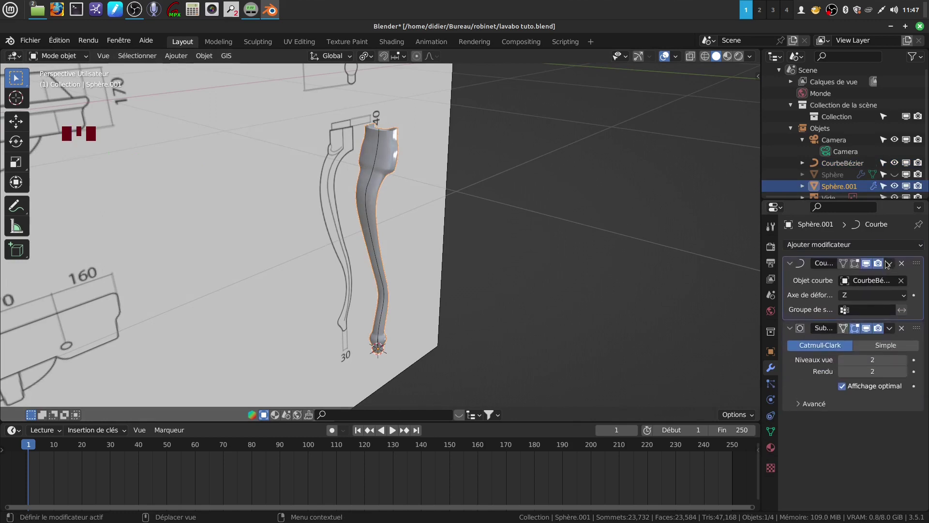
pyautogui.moveTo(349, 232); pyautogui.dragTo(338, 216, button='middle')
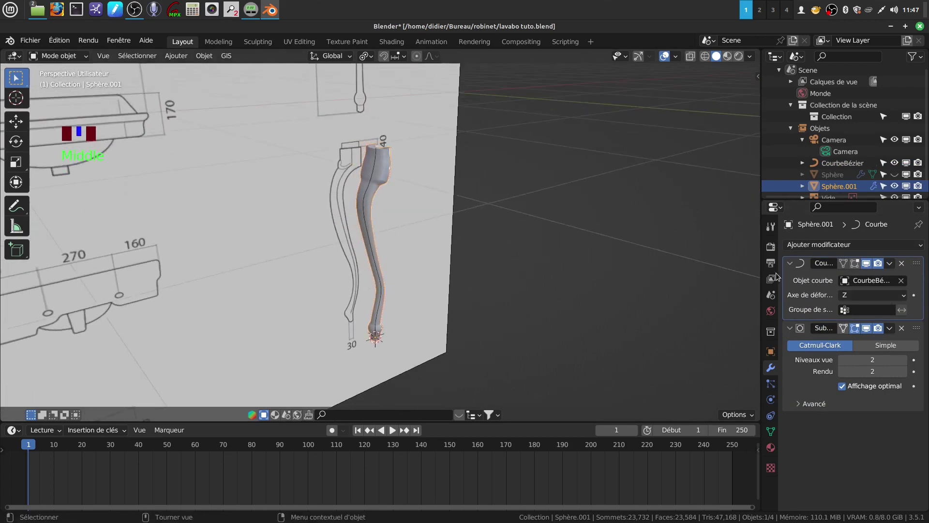
pyautogui.click(889, 265)
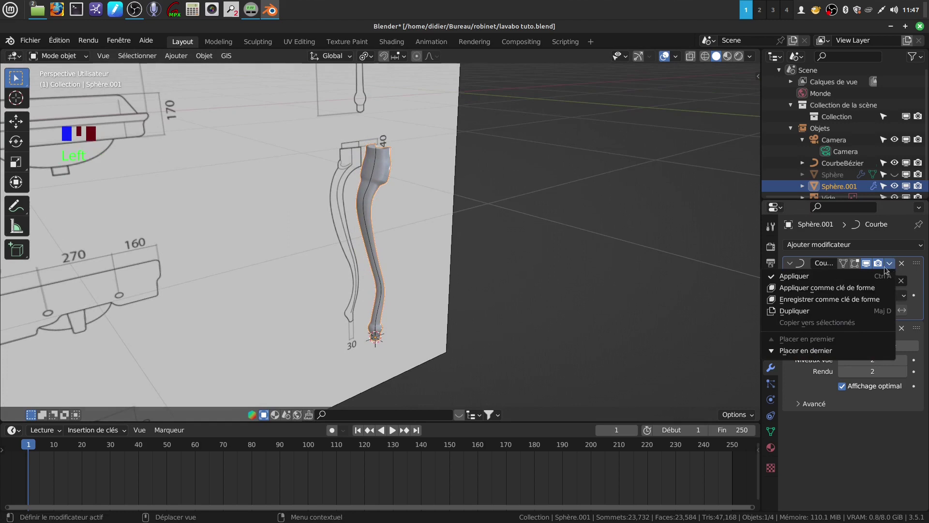
pyautogui.click(807, 279)
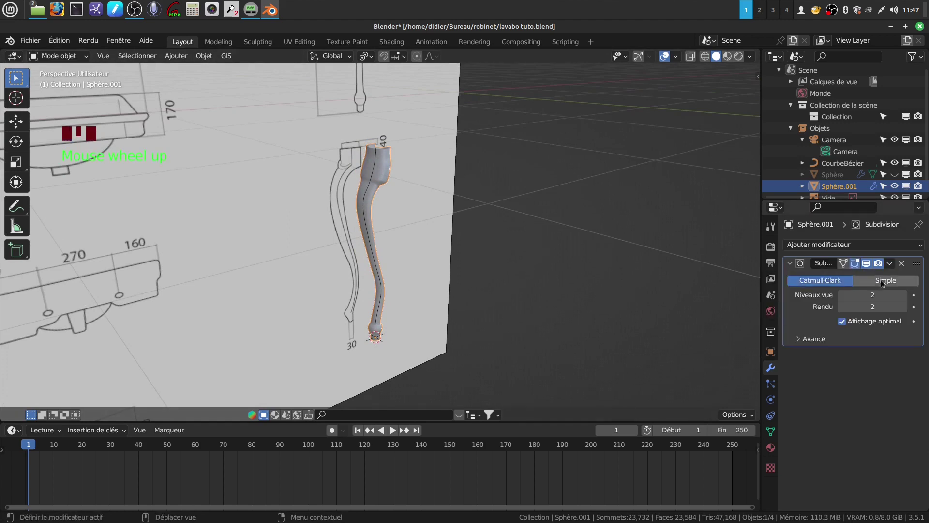
# Delete the Bézier curve object from the scene
pyautogui.moveTo(422, 224)
pyautogui.mouseDown(button='middle')
pyautogui.moveTo(434, 227)
pyautogui.moveTo(382, 178)
pyautogui.mouseUp(button='middle')
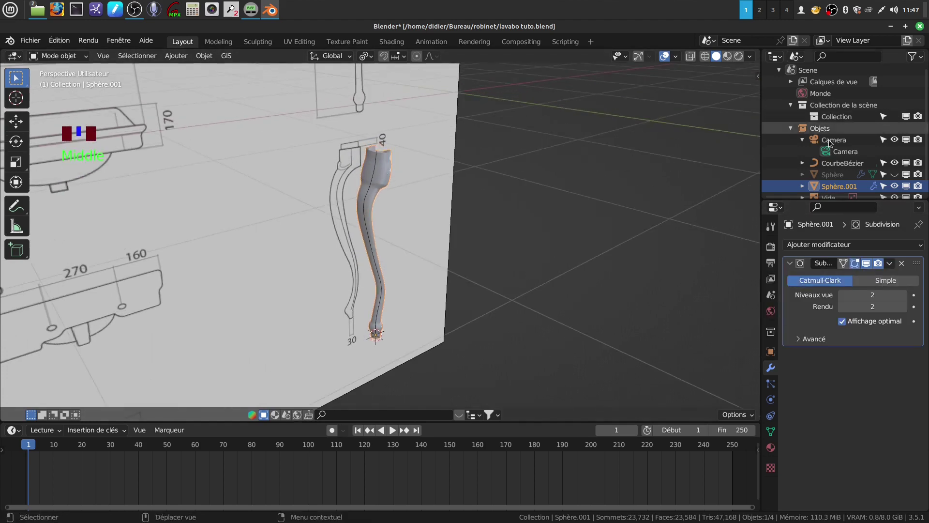
pyautogui.click(843, 163)
pyautogui.rightClick(847, 163)
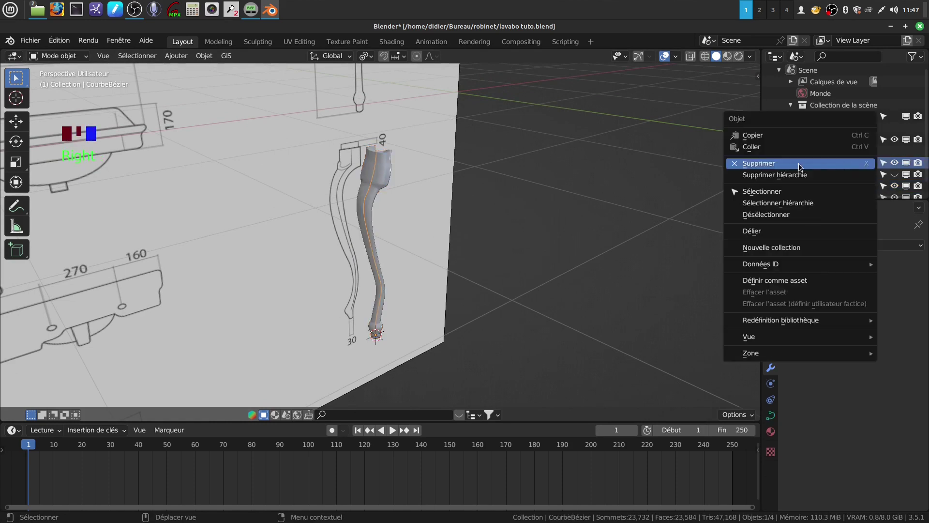
pyautogui.click(785, 164)
# Delete the reference image empty behind the leg
pyautogui.scroll(3, 417, 225)
pyautogui.moveTo(414, 218); pyautogui.dragTo(405, 219, button='middle')
pyautogui.scroll(-3, 405, 214)
pyautogui.click(425, 224)
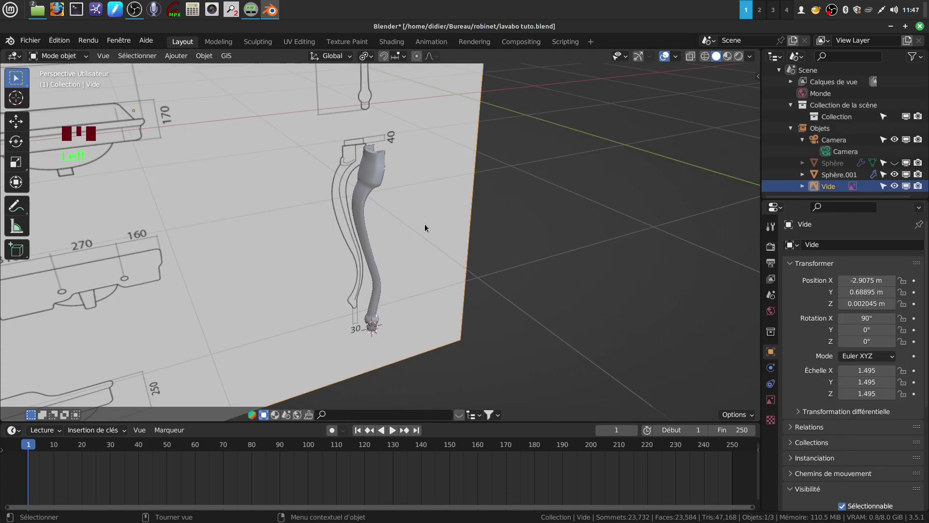
pyautogui.press('x')
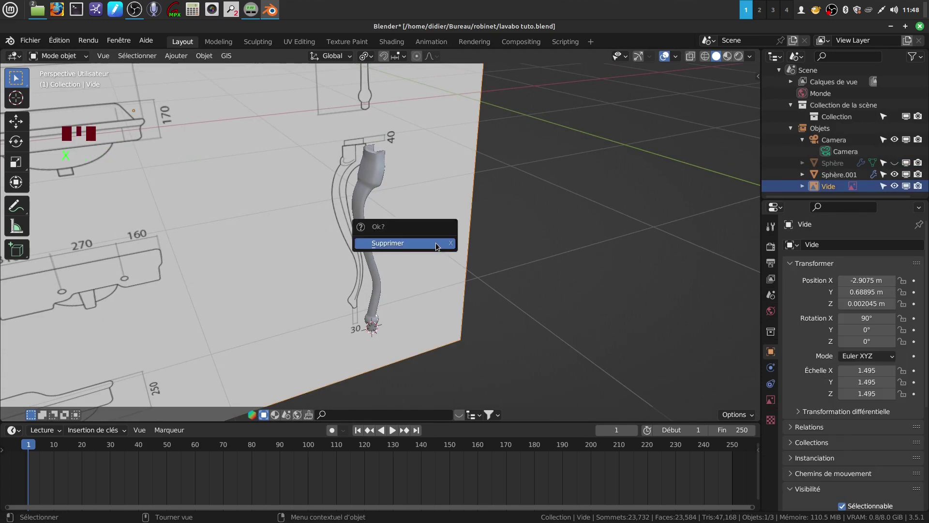
pyautogui.click(436, 246)
# Open the leg mesh in Edit Mode with face selection and select one tall face near the side of its wide upper block
pyautogui.keyDown('shift'); pyautogui.moveTo(392, 178); pyautogui.dragTo(393, 239, button='middle'); pyautogui.keyUp('shift')
pyautogui.scroll(3, 401, 280)
pyautogui.moveTo(401, 280); pyautogui.dragTo(408, 222, button='middle')
pyautogui.press('Tab')
pyautogui.moveTo(424, 261); pyautogui.dragTo(377, 177, button='middle')
pyautogui.press('Tab')
pyautogui.click(380, 205)
pyautogui.press('Tab')
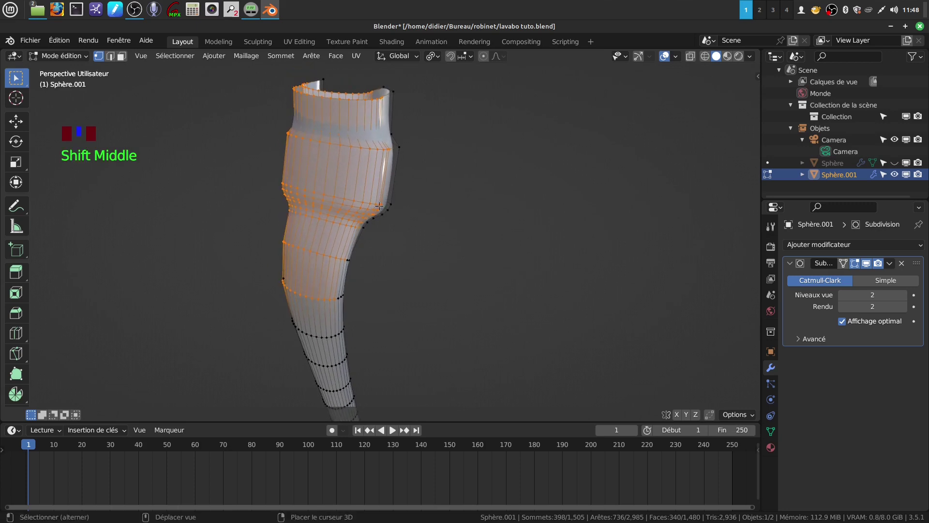
pyautogui.click(122, 56)
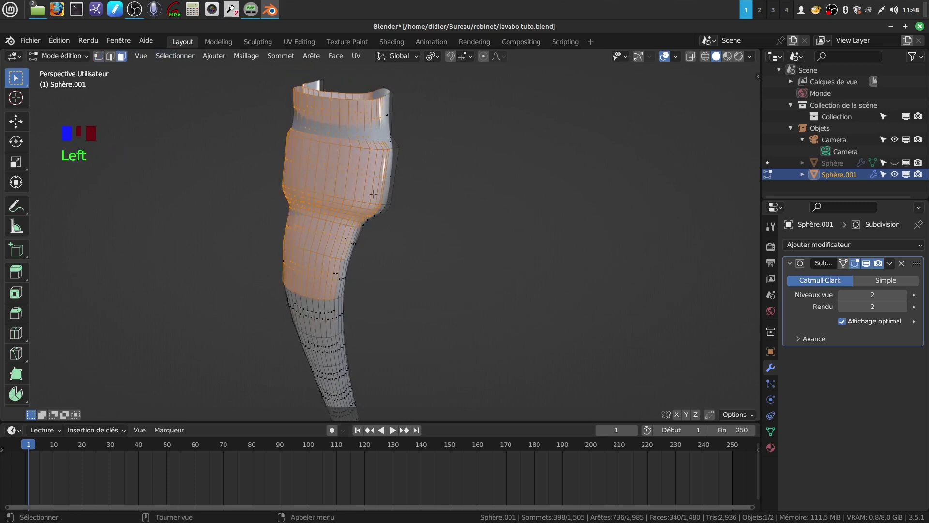
pyautogui.click(372, 159)
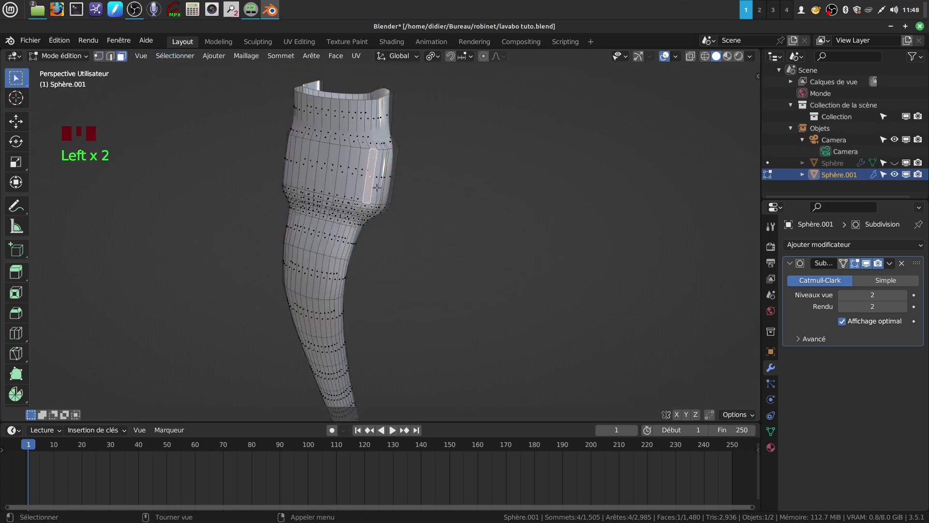
# Extend the face selection as a vertical strip from the wide block through the neck and down the leg's upper shaft
pyautogui.scroll(-2, 379, 254)
pyautogui.keyDown('shift'); pyautogui.moveTo(379, 253); pyautogui.dragTo(386, 210, button='middle'); pyautogui.keyUp('shift')
pyautogui.scroll(3, 381, 214)
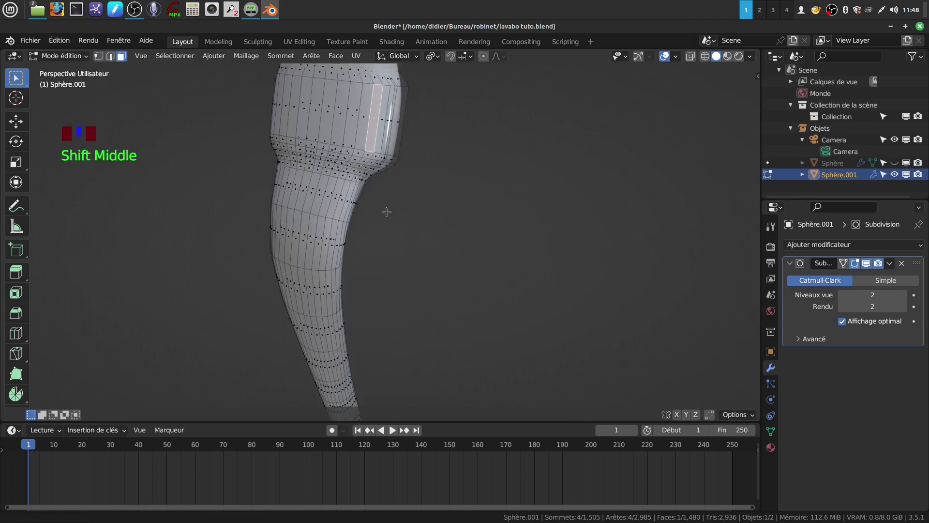
pyautogui.keyDown('shift'); pyautogui.click(351, 177); pyautogui.keyUp('shift')
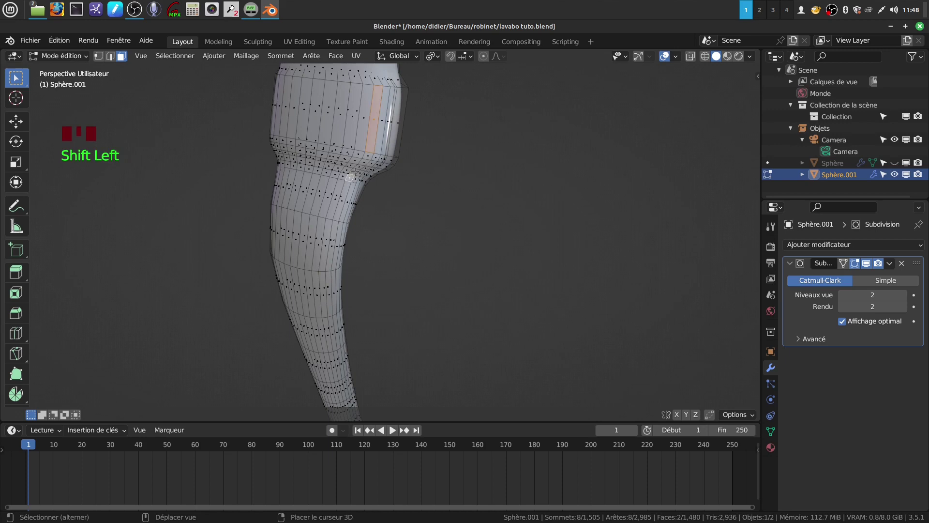
pyautogui.keyDown('ctrl'); pyautogui.click(369, 157); pyautogui.keyUp('ctrl')
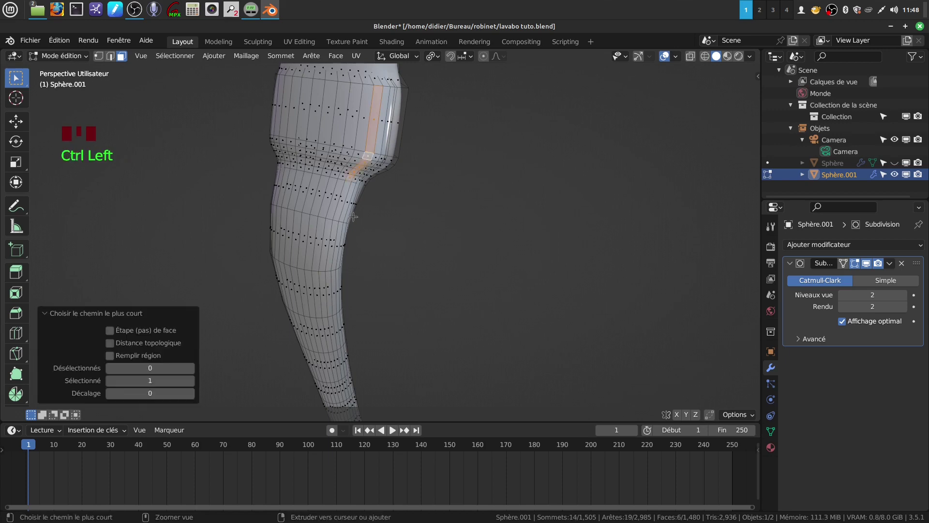
pyautogui.keyDown('ctrl'); pyautogui.click(338, 213); pyautogui.keyUp('ctrl')
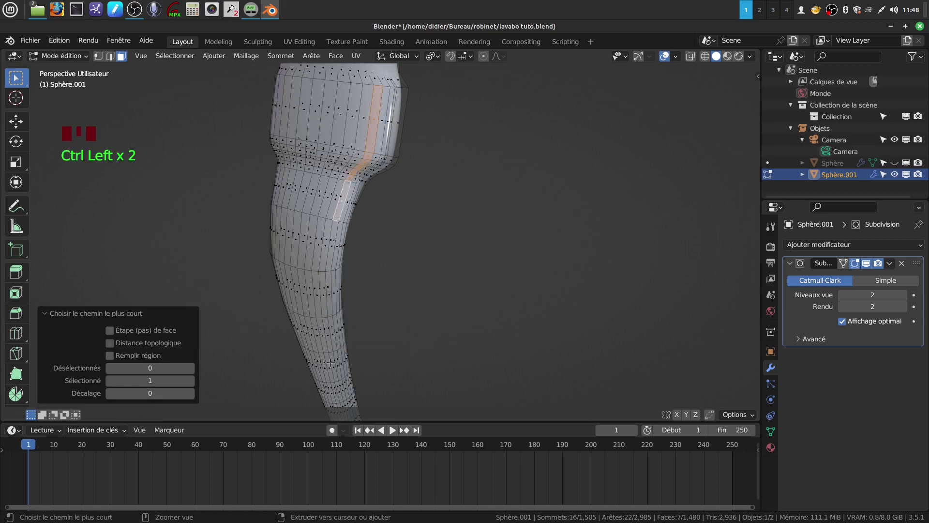
pyautogui.keyDown('ctrl'); pyautogui.click(334, 346); pyautogui.keyUp('ctrl')
# Turn off the Subdivision modifier's viewport display and extend the face strip down the lower shaft toward the foot
pyautogui.scroll(-4, 384, 314)
pyautogui.keyDown('shift'); pyautogui.moveTo(407, 339); pyautogui.dragTo(402, 156, button='middle'); pyautogui.keyUp('shift')
pyautogui.scroll(2, 382, 261)
pyautogui.keyDown('shift'); pyautogui.moveTo(382, 261); pyautogui.dragTo(347, 357, button='middle'); pyautogui.keyUp('shift')
pyautogui.click(866, 264)
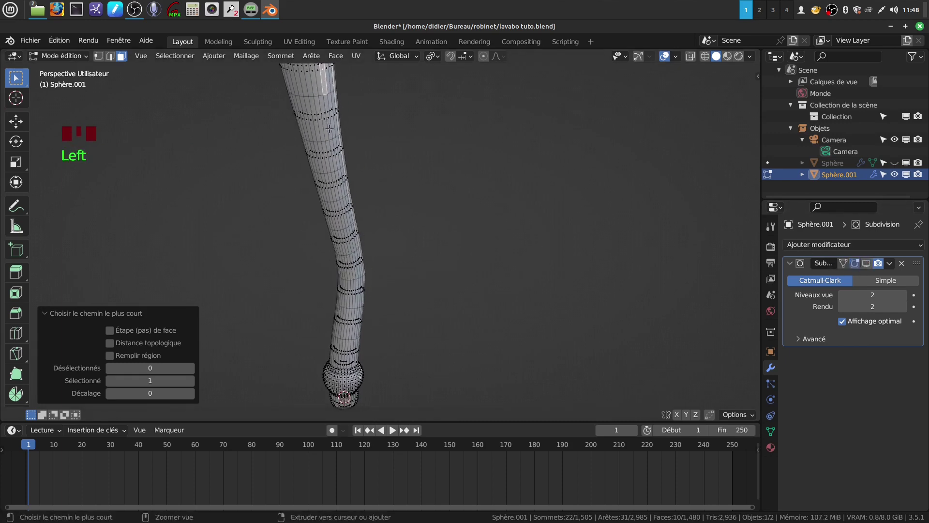
pyautogui.keyDown('ctrl'); pyautogui.click(337, 177); pyautogui.keyUp('ctrl')
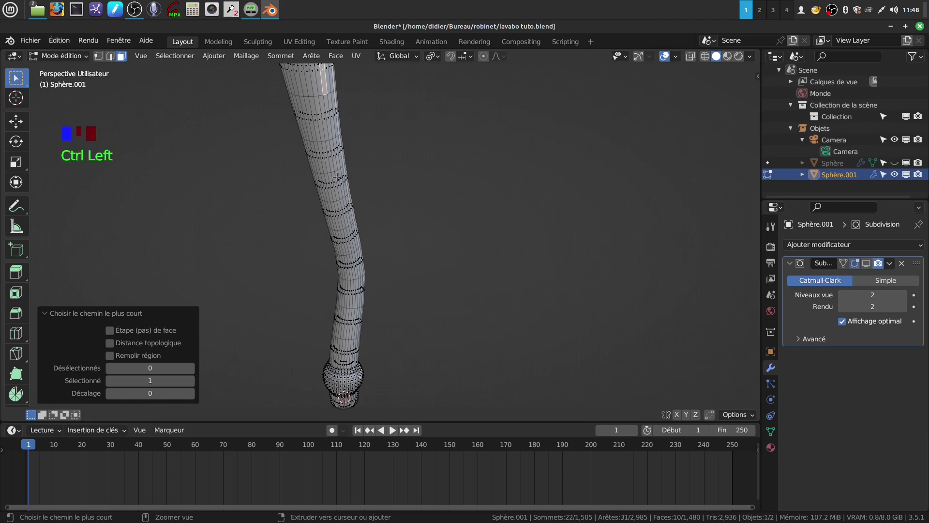
pyautogui.keyDown('ctrl'); pyautogui.click(347, 231); pyautogui.keyUp('ctrl')
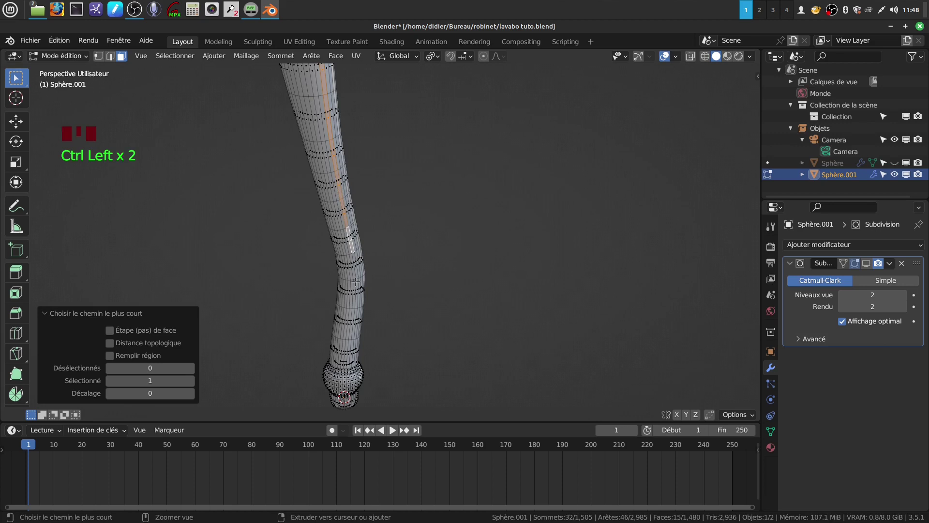
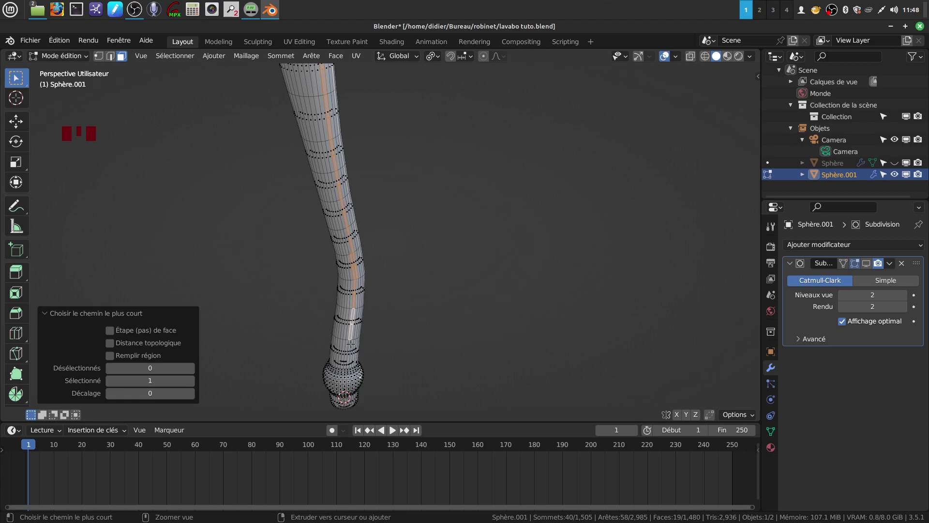
# In the left orthographic view, add the matching face strip on the opposite side, from the wide block to just below the neck
pyautogui.moveTo(350, 343); pyautogui.dragTo(443, 90, button='middle')
pyautogui.scroll(2, 428, 135)
pyautogui.moveTo(428, 134); pyautogui.dragTo(401, 147, button='middle')
pyautogui.moveTo(401, 147); pyautogui.dragTo(376, 138, button='middle')
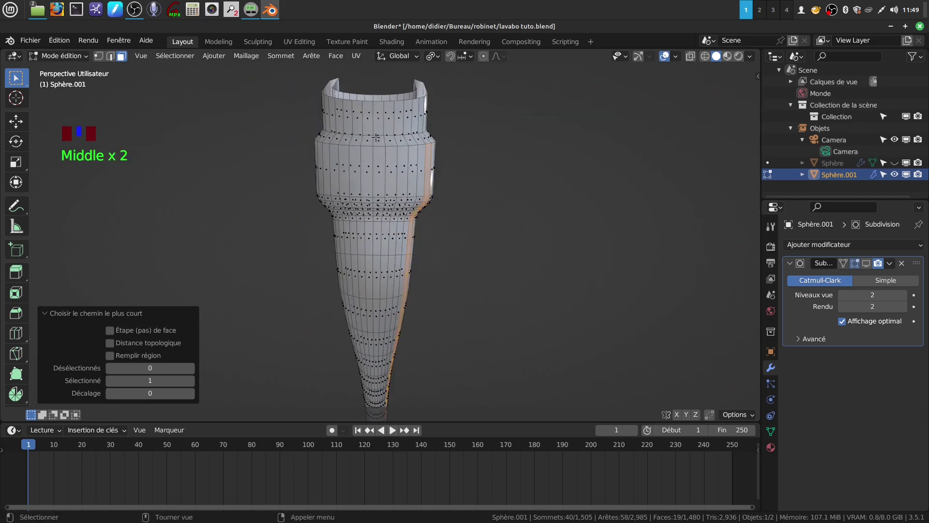
pyautogui.press('KP_1')
pyautogui.press('KP_3')
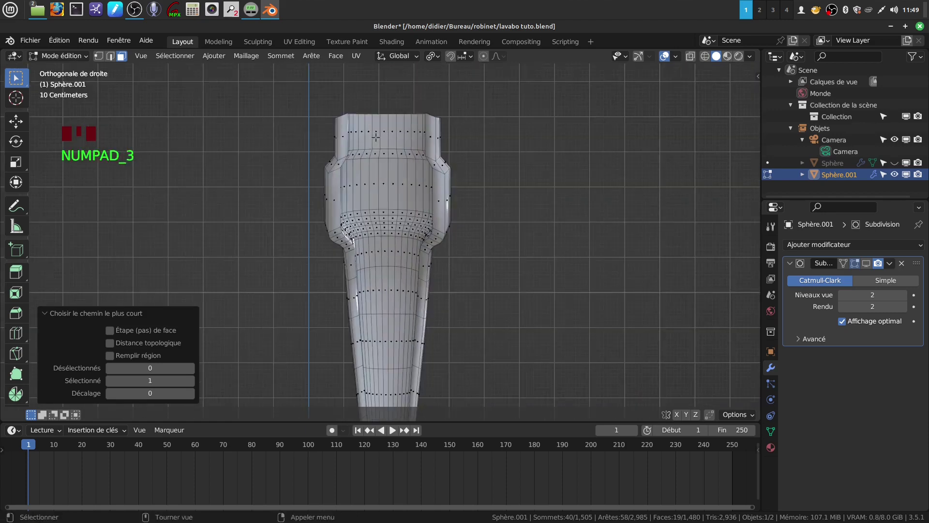
pyautogui.press('ctrl+KP_3')
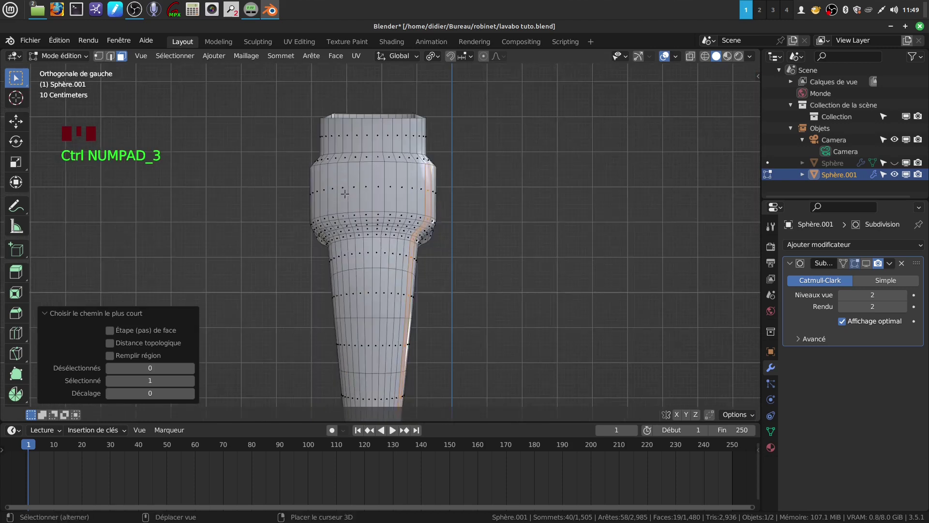
pyautogui.keyDown('shift'); pyautogui.click(317, 186); pyautogui.keyUp('shift')
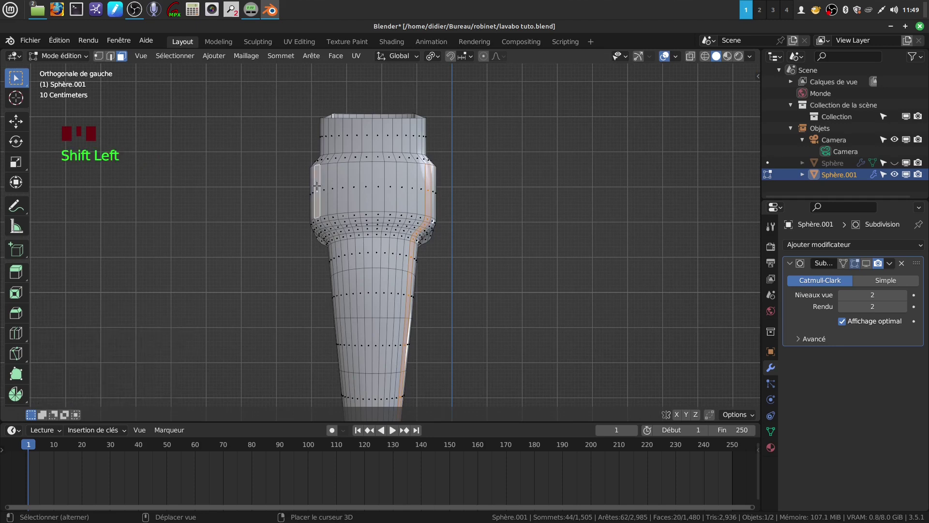
pyautogui.keyDown('ctrl'); pyautogui.click(334, 255); pyautogui.keyUp('ctrl')
# Extend the second face strip from below the neck down the leg's upper shaft, undoing the one path selection that strays off the strip
pyautogui.keyDown('shift'); pyautogui.moveTo(371, 296); pyautogui.dragTo(359, 248, button='middle'); pyautogui.keyUp('shift')
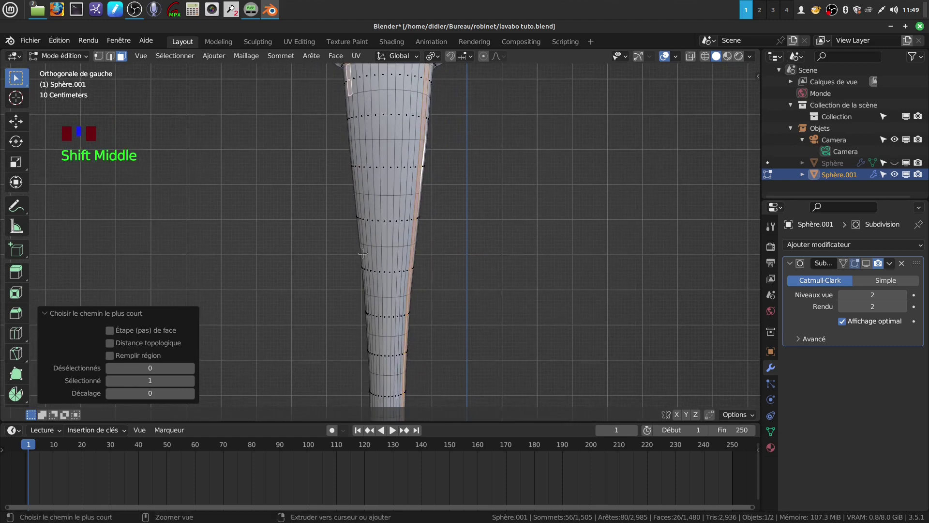
pyautogui.keyDown('ctrl'); pyautogui.click(364, 255); pyautogui.keyUp('ctrl')
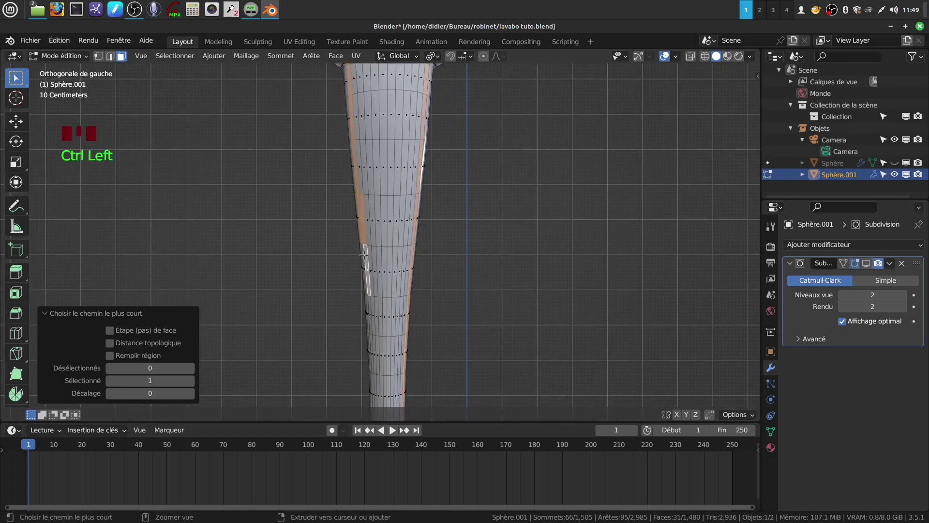
pyautogui.hotkey('ctrl', 'z')
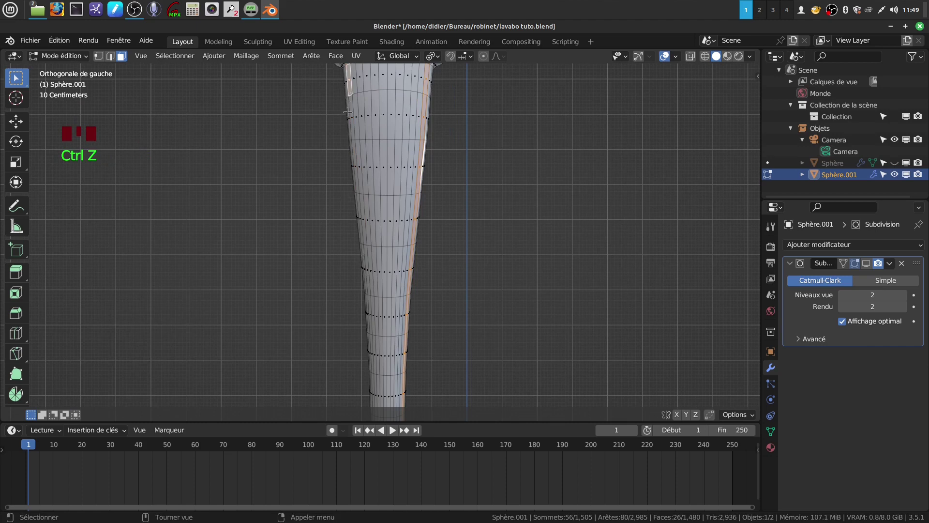
pyautogui.keyDown('shift'); pyautogui.click(357, 177); pyautogui.keyUp('shift')
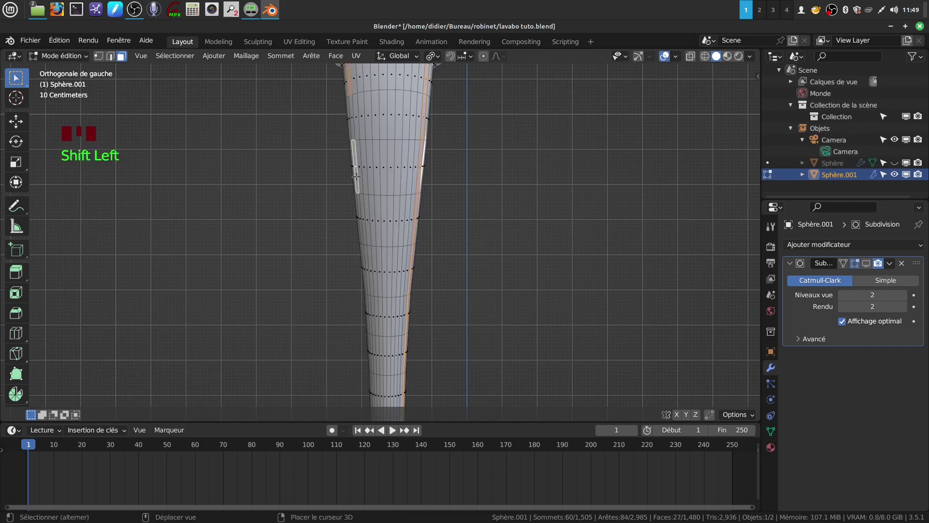
pyautogui.keyDown('ctrl'); pyautogui.click(351, 118); pyautogui.keyUp('ctrl')
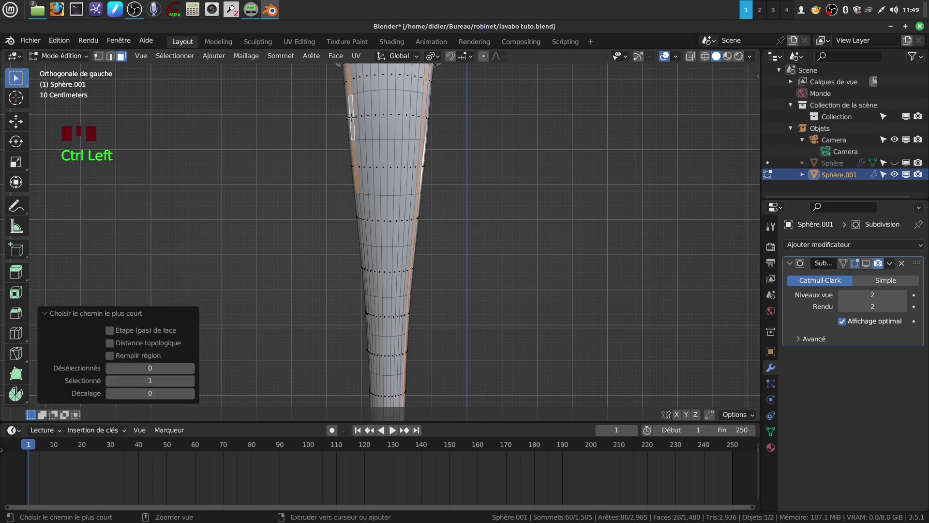
pyautogui.keyDown('ctrl'); pyautogui.click(363, 258); pyautogui.keyUp('ctrl')
# Continue the second face strip down the narrow lower shaft to the same level above the foot as the first strip
pyautogui.keyDown('ctrl'); pyautogui.moveTo(363, 258); pyautogui.dragTo(394, 174, button='middle'); pyautogui.keyUp('ctrl')
pyautogui.scroll(-3, 501, 281)
pyautogui.scroll(-14, 501, 281)
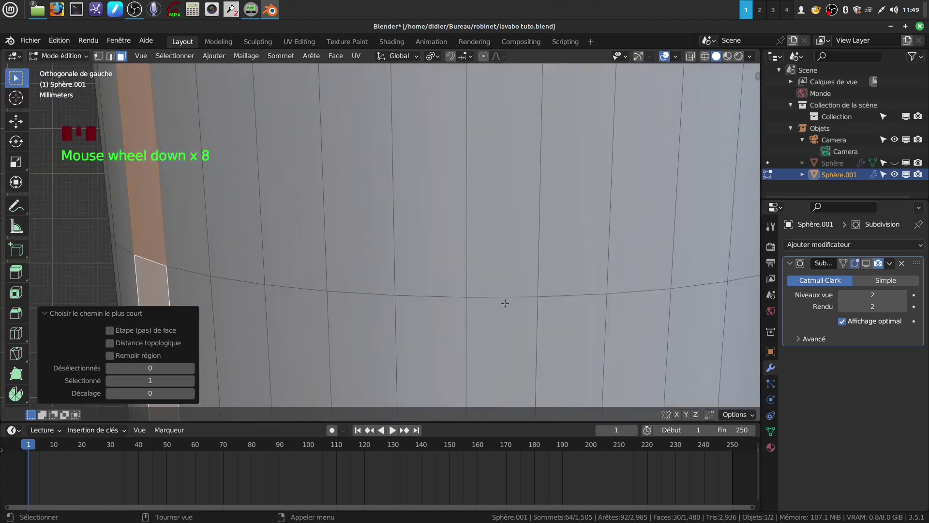
pyautogui.keyDown('shift'); pyautogui.moveTo(435, 327); pyautogui.dragTo(442, 326, button='middle'); pyautogui.keyUp('shift')
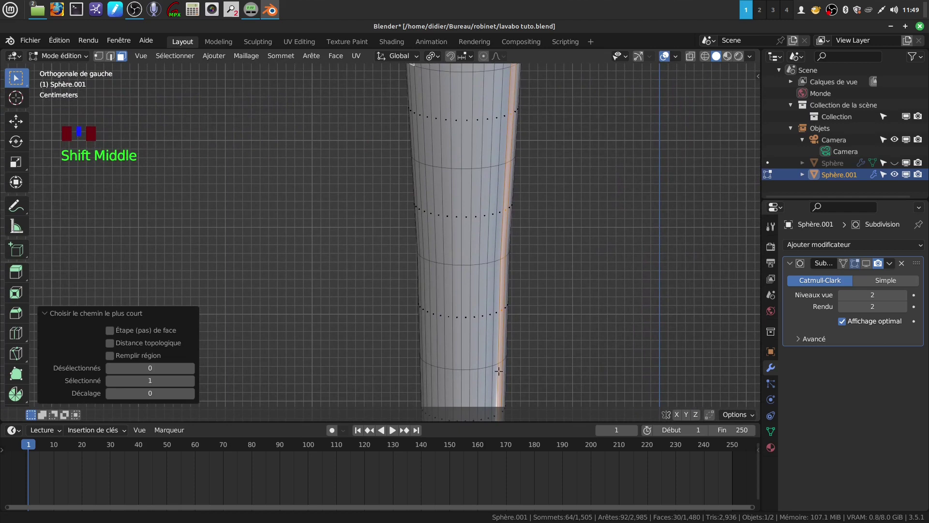
pyautogui.keyDown('ctrl'); pyautogui.click(424, 340); pyautogui.keyUp('ctrl')
pyautogui.scroll(-3, 453, 355)
pyautogui.keyDown('shift'); pyautogui.moveTo(449, 379); pyautogui.dragTo(442, 263, button='middle'); pyautogui.keyUp('shift')
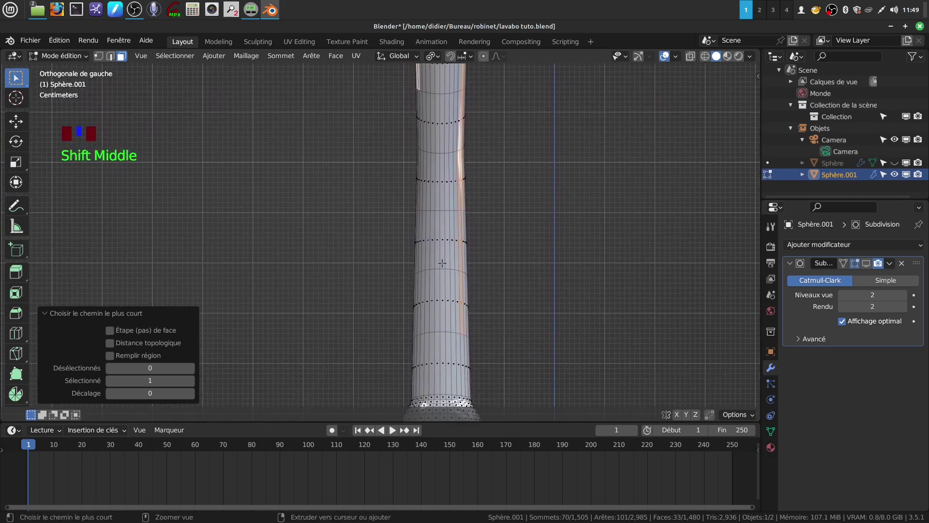
pyautogui.keyDown('ctrl'); pyautogui.click(416, 293); pyautogui.keyUp('ctrl')
pyautogui.keyDown('shift'); pyautogui.moveTo(467, 370); pyautogui.dragTo(527, 337, button='middle'); pyautogui.keyUp('shift')
pyautogui.scroll(-4, 527, 337)
pyautogui.keyDown('shift'); pyautogui.moveTo(468, 261); pyautogui.dragTo(426, 401, button='middle'); pyautogui.keyUp('shift')
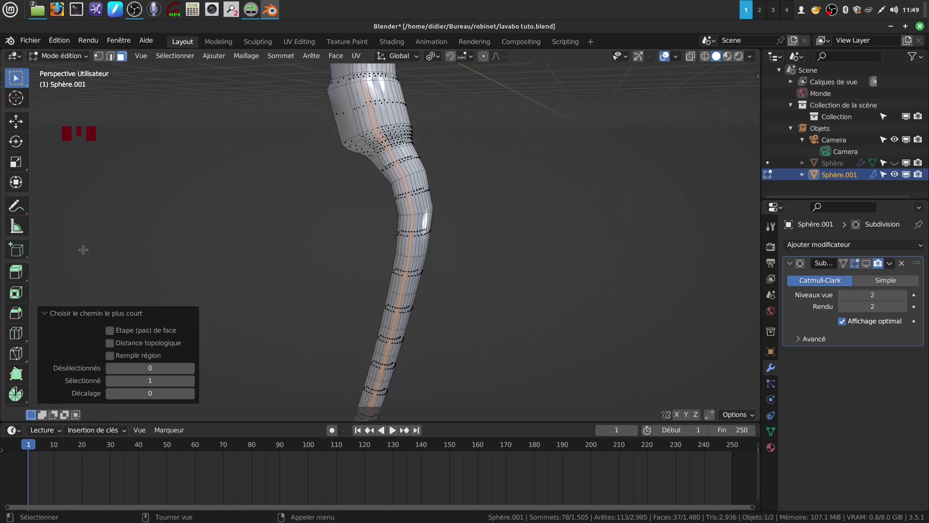
# Extrude both selected face strips slightly outward with the Extrude Region tool and its gizmo
pyautogui.moveTo(16, 272); pyautogui.dragTo(126, 328)
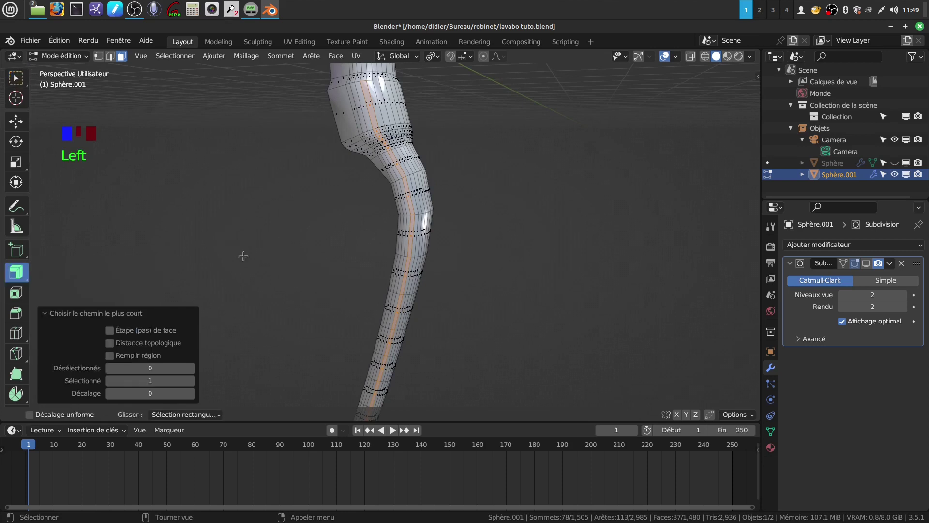
pyautogui.click(640, 57)
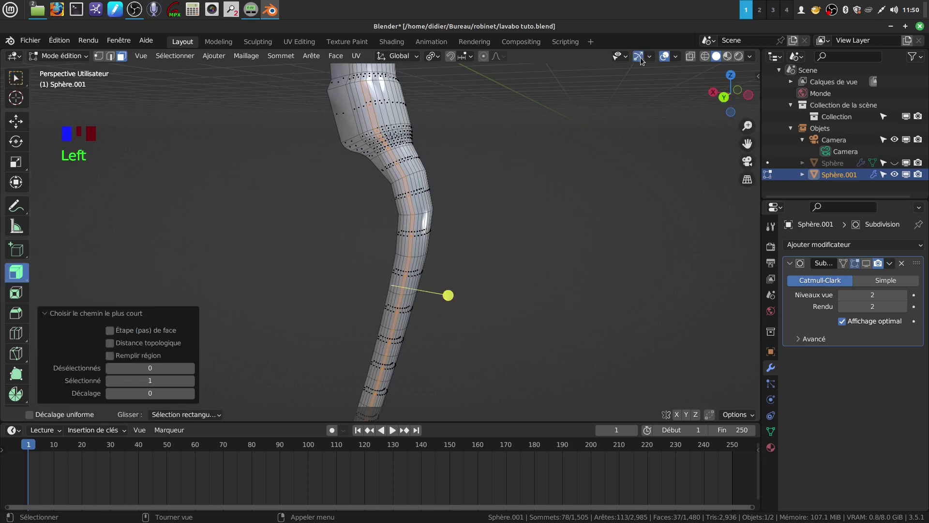
pyautogui.moveTo(450, 296); pyautogui.dragTo(452, 296)
pyautogui.moveTo(452, 296); pyautogui.dragTo(402, 170, button='middle')
# Return the leg to Object Mode and turn its Subdivision modifier's viewport display back on
pyautogui.press('Tab')
pyautogui.scroll(-2, 377, 209)
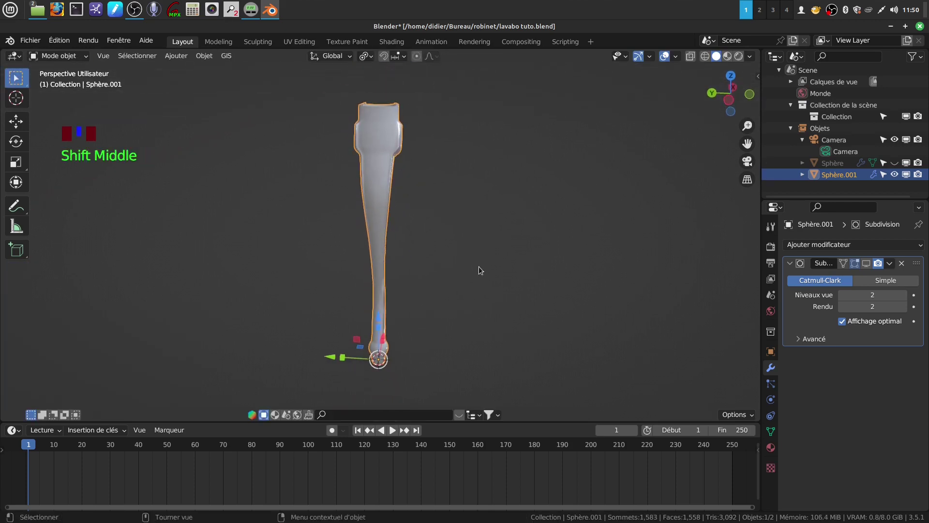
pyautogui.click(866, 263)
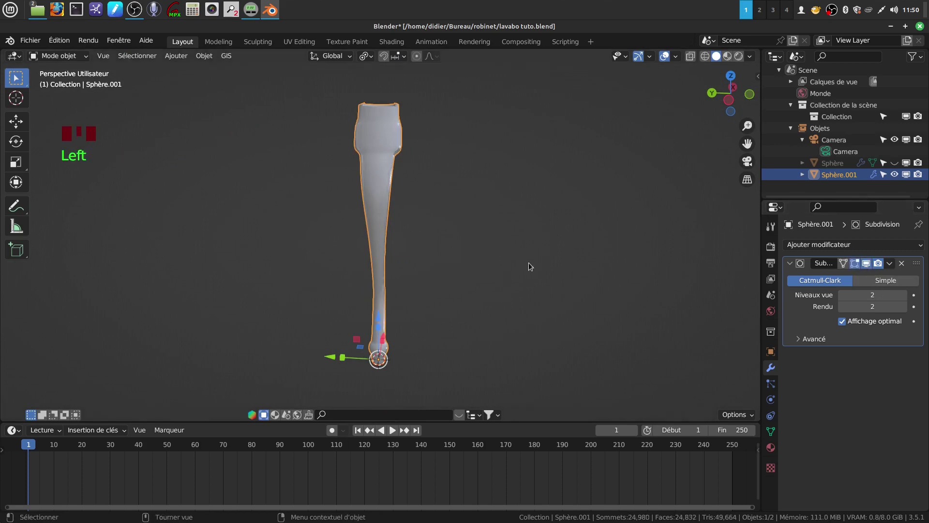
# Examine the smoothed strips along the leg, from the shaft down to the foot, and the leg's overall shape
pyautogui.scroll(3, 444, 243)
pyautogui.moveTo(444, 243); pyautogui.dragTo(398, 303, button='middle')
pyautogui.scroll(6, 398, 303)
pyautogui.scroll(3, 385, 289)
pyautogui.keyDown('shift'); pyautogui.moveTo(370, 332); pyautogui.dragTo(338, 235, button='middle'); pyautogui.keyUp('shift')
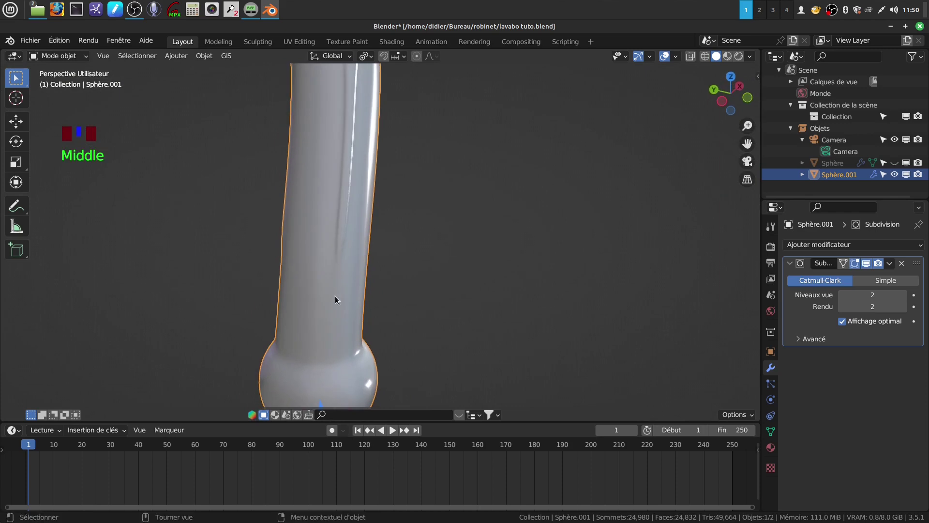
pyautogui.scroll(-8, 367, 260)
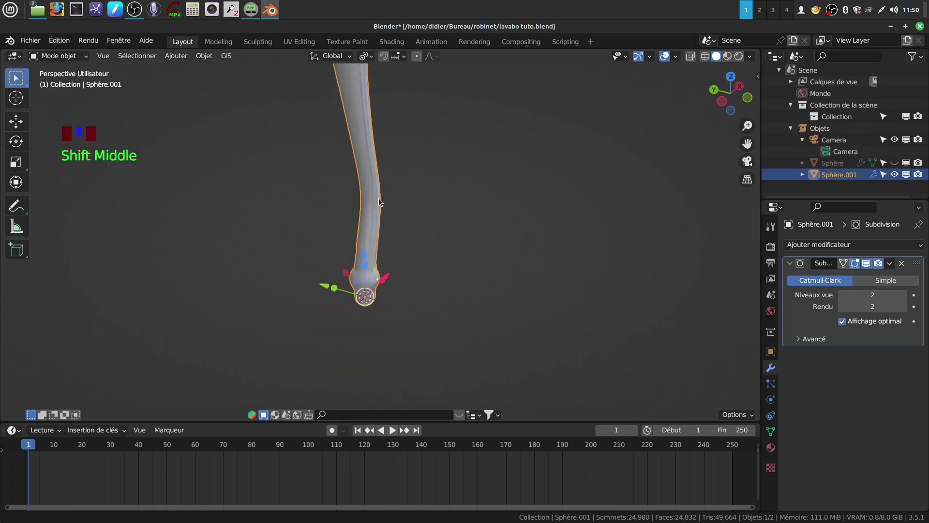
pyautogui.keyDown('shift'); pyautogui.moveTo(378, 199); pyautogui.dragTo(378, 315, button='middle'); pyautogui.keyUp('shift')
pyautogui.moveTo(377, 208); pyautogui.dragTo(418, 204, button='middle')
pyautogui.scroll(-4, 382, 216)
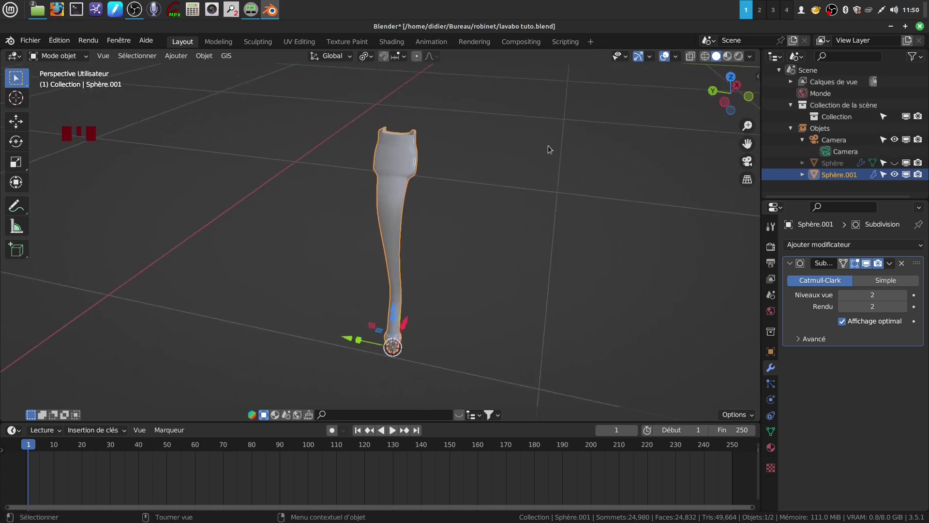
# Unhide the Sphère washbasin and rotate the leg 90° around the Z axis
pyautogui.click(895, 163)
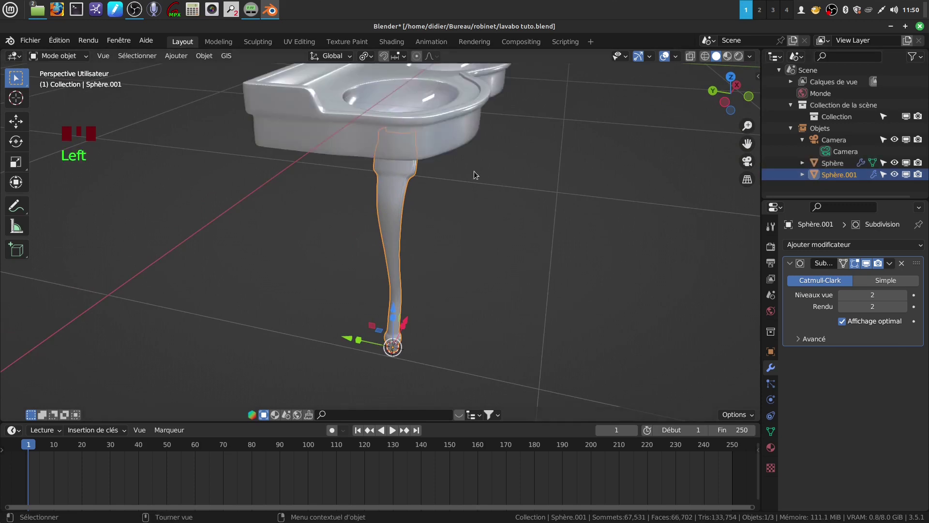
pyautogui.scroll(-2, 468, 161)
pyautogui.moveTo(463, 151); pyautogui.dragTo(371, 139, button='middle')
pyautogui.moveTo(440, 162); pyautogui.dragTo(432, 233, button='middle')
pyautogui.scroll(2, 408, 242)
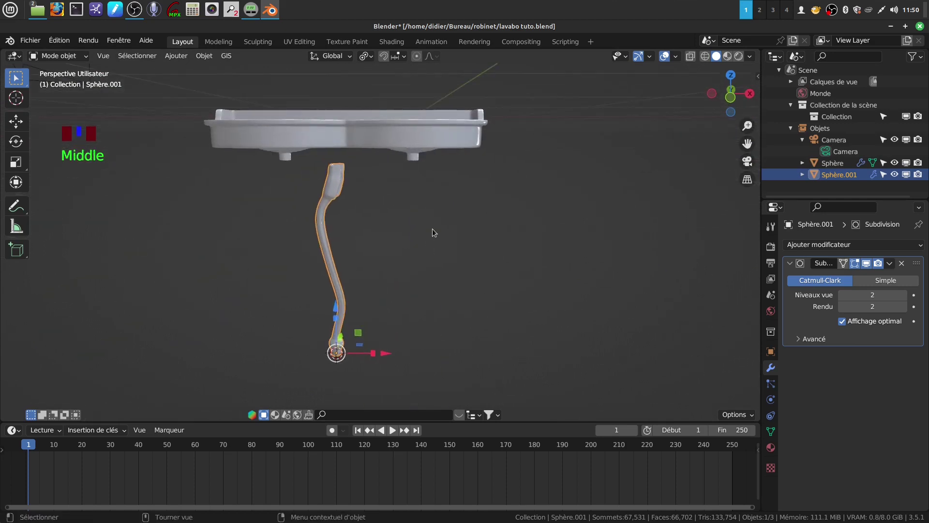
pyautogui.press('r')
pyautogui.write('z')
pyautogui.write('90')
pyautogui.press('Return')
# In the front orthographic view, move the leg about 1.39 m along X and 0.28 m along Z, under the basin's right end
pyautogui.moveTo(452, 164); pyautogui.dragTo(423, 260, button='middle')
pyautogui.scroll(-2, 457, 181)
pyautogui.press('KP_1')
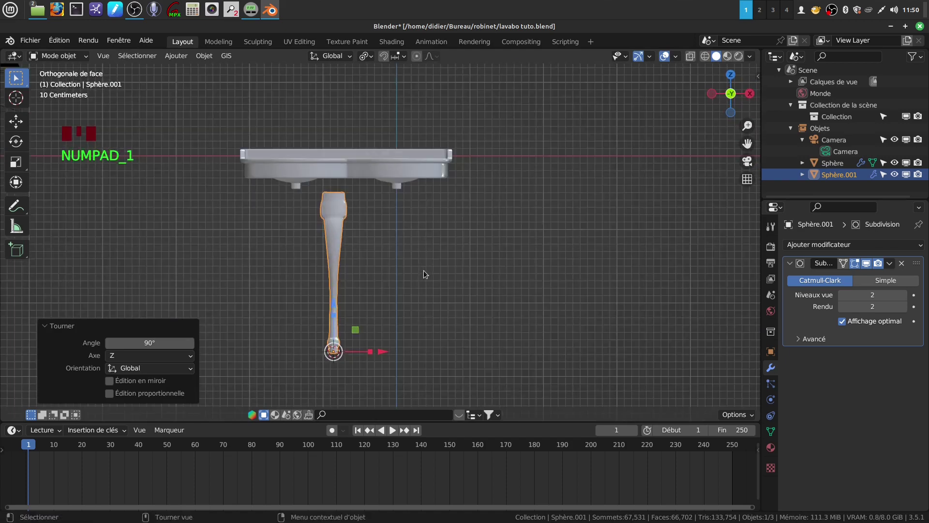
pyautogui.press('g')
pyautogui.click(550, 248)
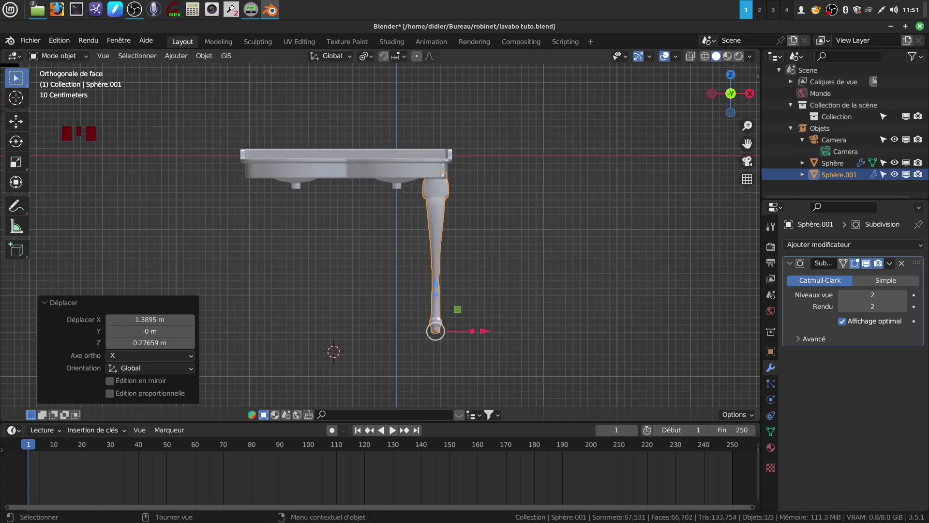
# Scale the leg uniformly to about 0.812 and raise it about 0.44 m to meet the basin's underside
pyautogui.press('s')
pyautogui.click(472, 282)
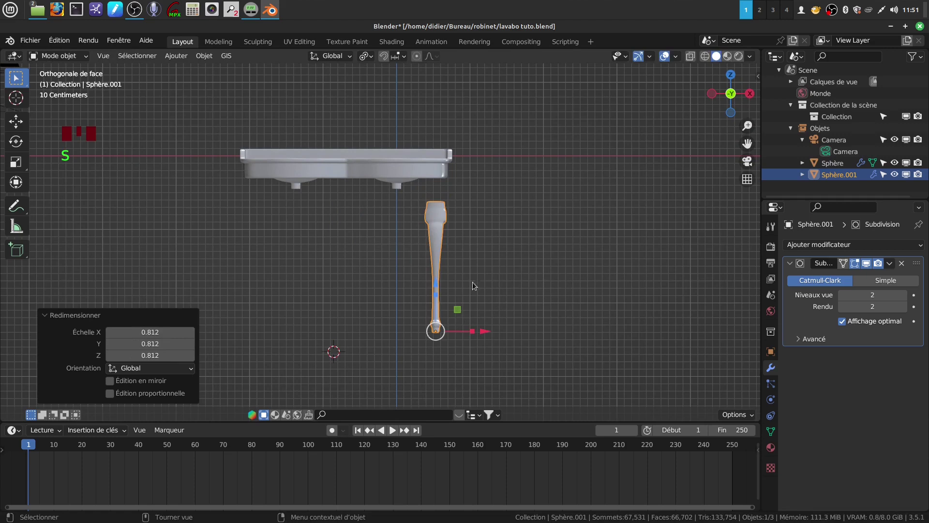
pyautogui.moveTo(434, 282); pyautogui.dragTo(440, 249)
pyautogui.keyDown('shift'); pyautogui.moveTo(469, 239); pyautogui.dragTo(488, 254, button='middle'); pyautogui.keyUp('shift')
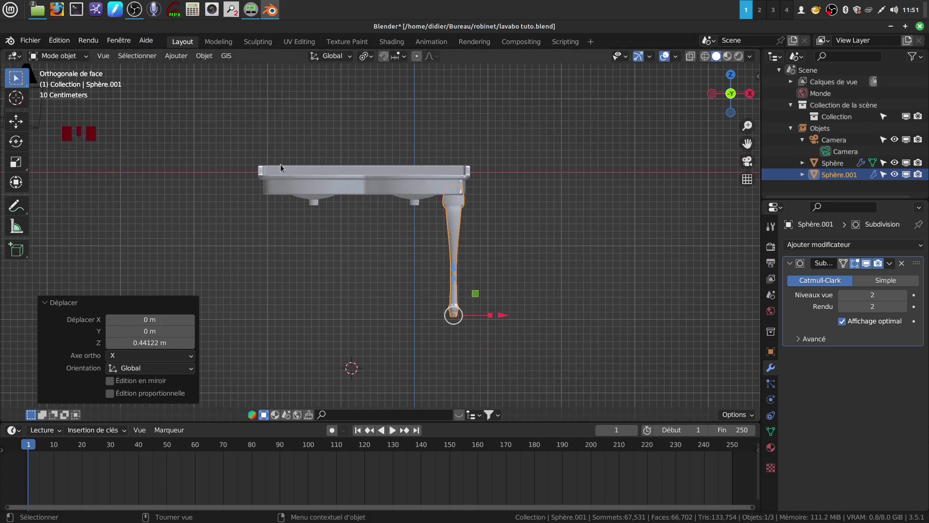
# Load console-lavabo-double-vasque-120-cm-queen.jpg as a reference image aligned to the front view
pyautogui.click(176, 56)
pyautogui.moveTo(192, 185)
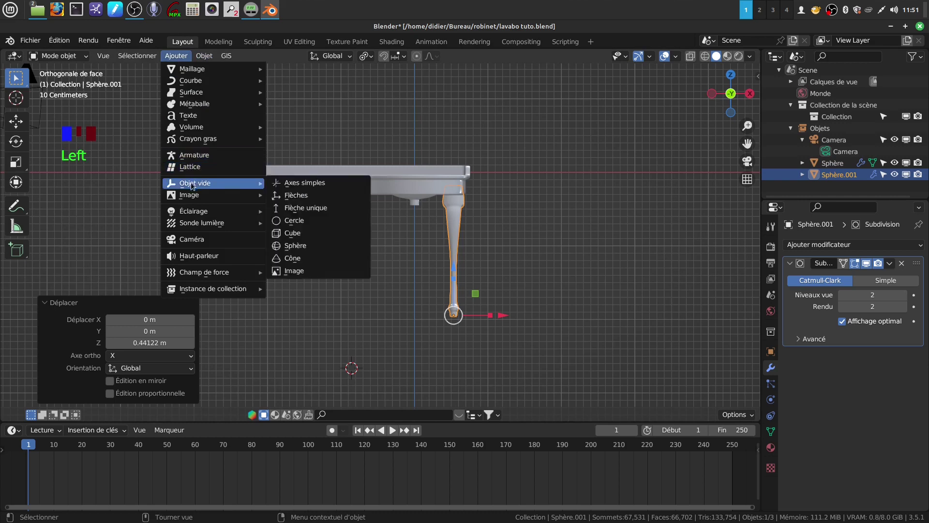
pyautogui.click(308, 196)
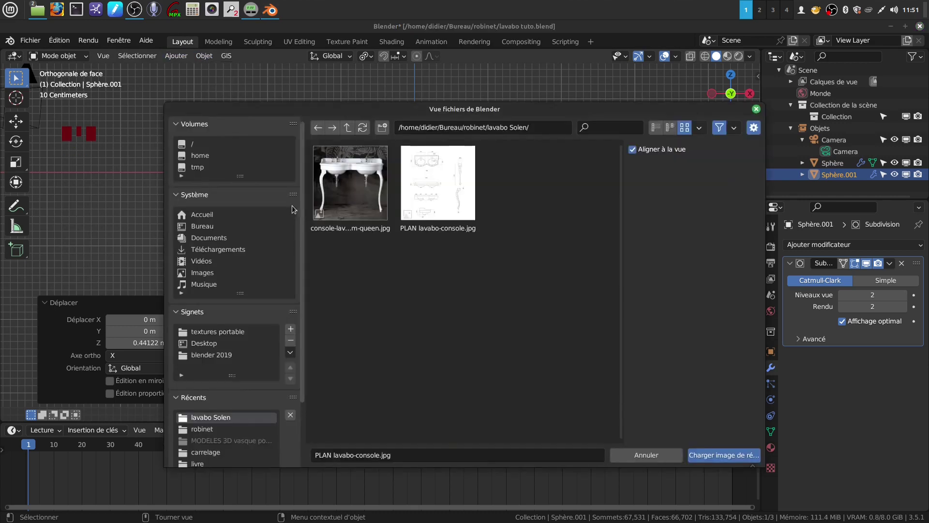
pyautogui.click(341, 194)
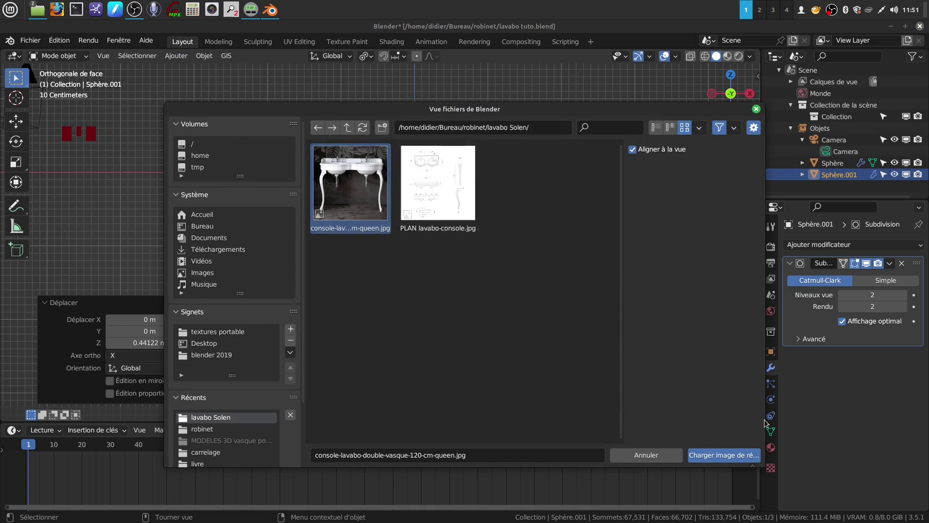
pyautogui.click(722, 455)
pyautogui.scroll(-3, 501, 203)
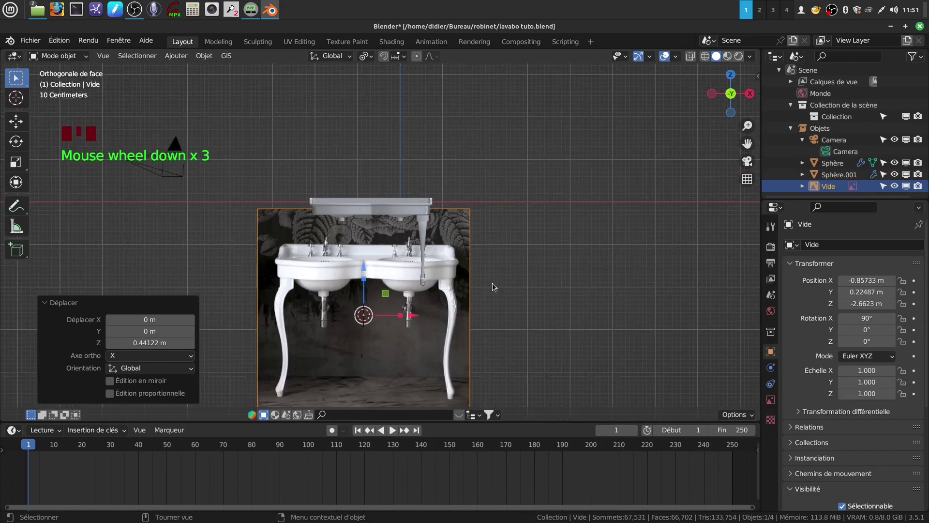
# Scale the reference photo to about 0.637 and fit it over the washbasin to compare leg proportions, and delete it after comparing
pyautogui.press('s')
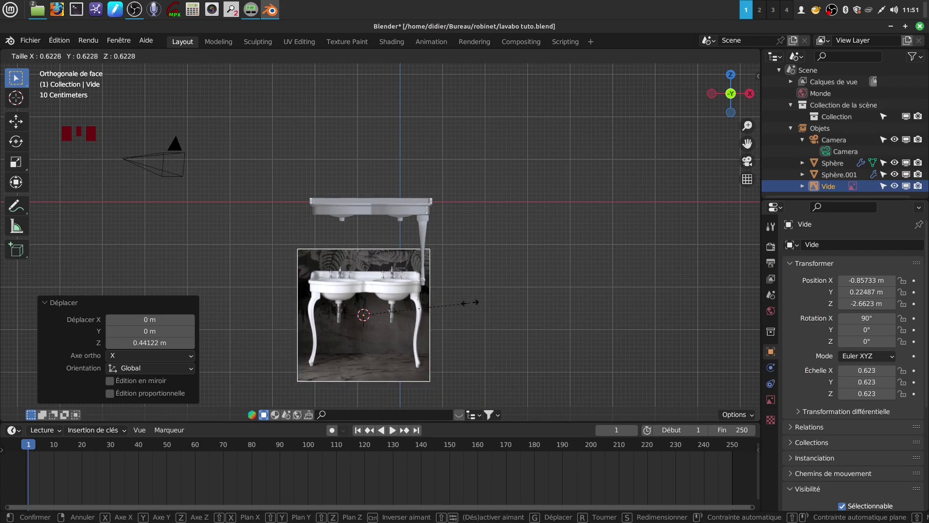
pyautogui.click(474, 305)
pyautogui.moveTo(361, 274); pyautogui.dragTo(423, 240)
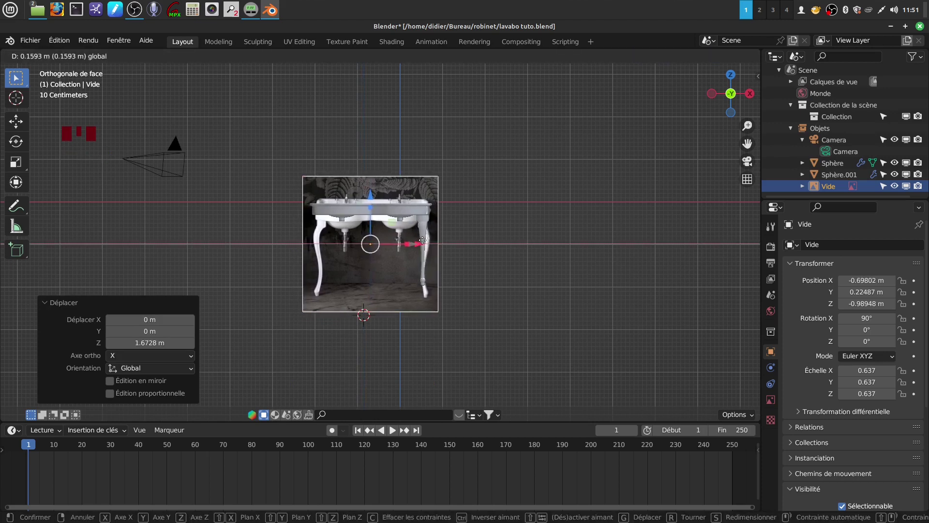
pyautogui.moveTo(370, 196); pyautogui.dragTo(375, 188)
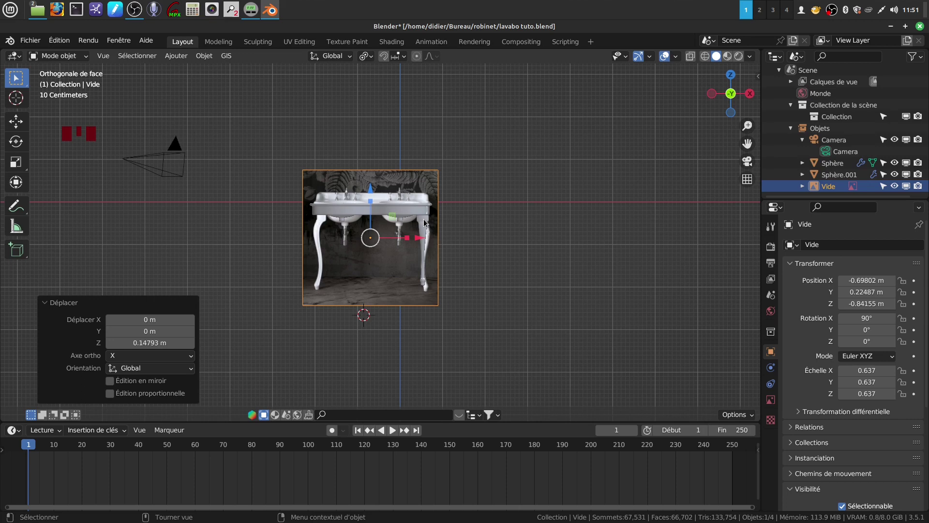
pyautogui.press('x')
pyautogui.click(492, 233)
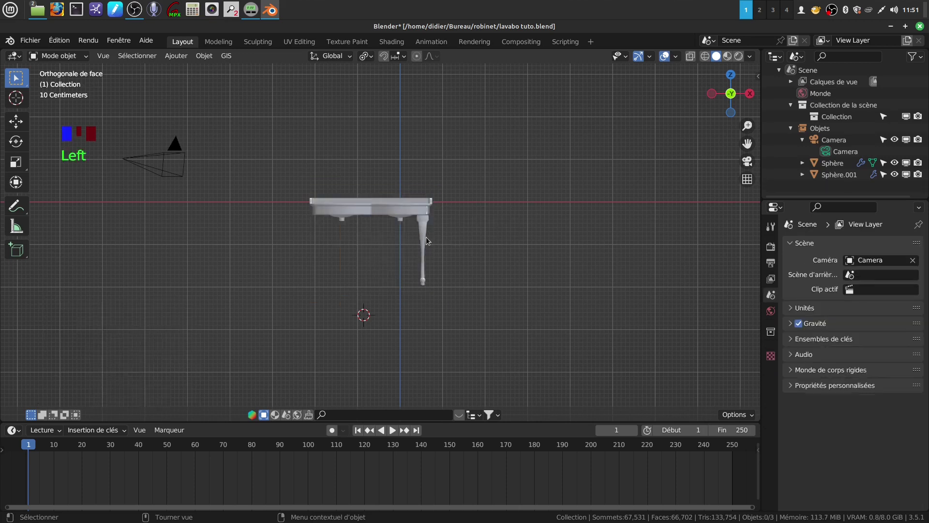
# Select the leg and move it about -0.43 m along Y toward the front of the basin
pyautogui.click(427, 240)
pyautogui.scroll(3, 484, 295)
pyautogui.moveTo(485, 254); pyautogui.dragTo(401, 240, button='middle')
pyautogui.moveTo(482, 240); pyautogui.dragTo(479, 189, button='middle')
pyautogui.moveTo(494, 288); pyautogui.dragTo(466, 283)
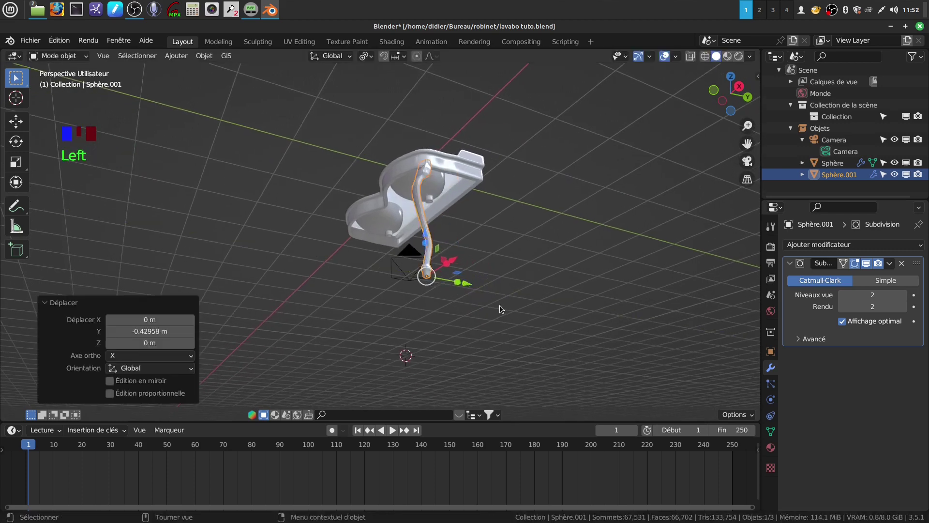
# Rotate the leg around the Z axis so its curve faces diagonally outward at the basin's front corner
pyautogui.scroll(4, 501, 212)
pyautogui.moveTo(502, 212); pyautogui.dragTo(497, 202, button='middle')
pyautogui.scroll(-2, 490, 201)
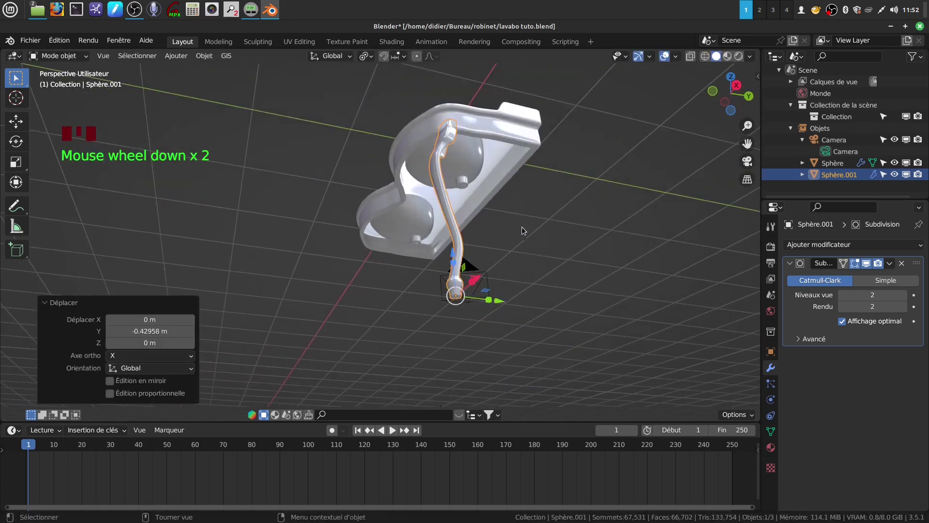
pyautogui.press('r')
pyautogui.press('z')
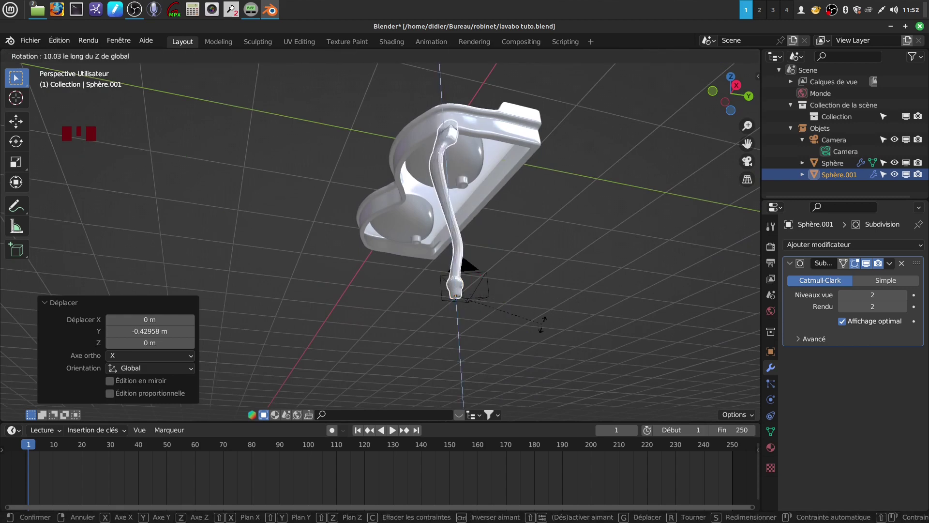
pyautogui.click(501, 364)
# Fine-tune the leg's height along Z so its top sits against the basin's underside, and leave the leg selected
pyautogui.moveTo(448, 146); pyautogui.dragTo(504, 202, button='middle')
pyautogui.moveTo(434, 243); pyautogui.dragTo(435, 249)
pyautogui.click(472, 216)
pyautogui.moveTo(472, 208); pyautogui.dragTo(454, 175, button='middle')
pyautogui.click(444, 187)
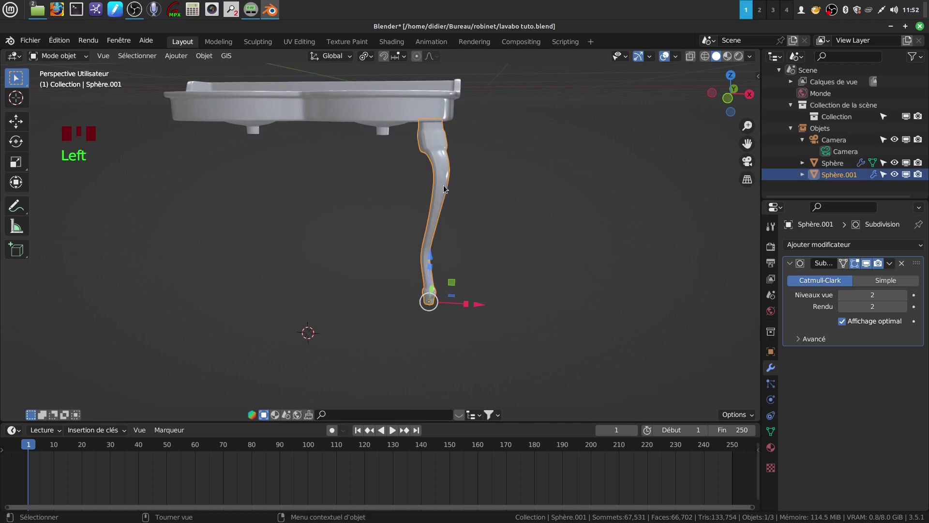
pyautogui.moveTo(430, 252); pyautogui.dragTo(433, 251)
pyautogui.click(487, 240)
pyautogui.scroll(-5, 491, 238)
pyautogui.moveTo(496, 236)
pyautogui.mouseDown(button='middle')
pyautogui.moveTo(469, 228)
pyautogui.moveTo(469, 262)
pyautogui.moveTo(422, 250)
pyautogui.moveTo(451, 246)
pyautogui.moveTo(448, 254)
pyautogui.moveTo(454, 227)
pyautogui.moveTo(496, 231)
pyautogui.mouseUp(button='middle')
pyautogui.scroll(4, 469, 262)
pyautogui.click(438, 248)
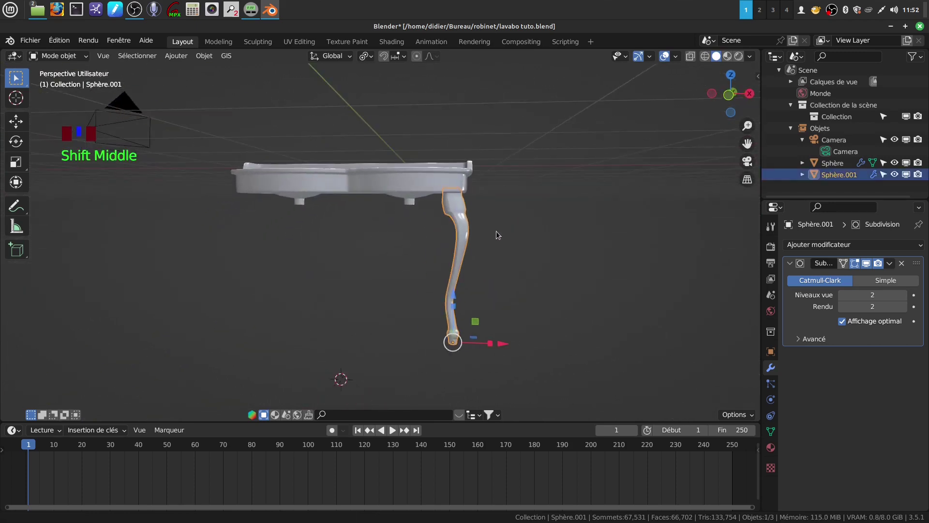
# Apply the leg's rotation and scale (Rotation et échelle)
pyautogui.hotkey('ctrl', 'a')
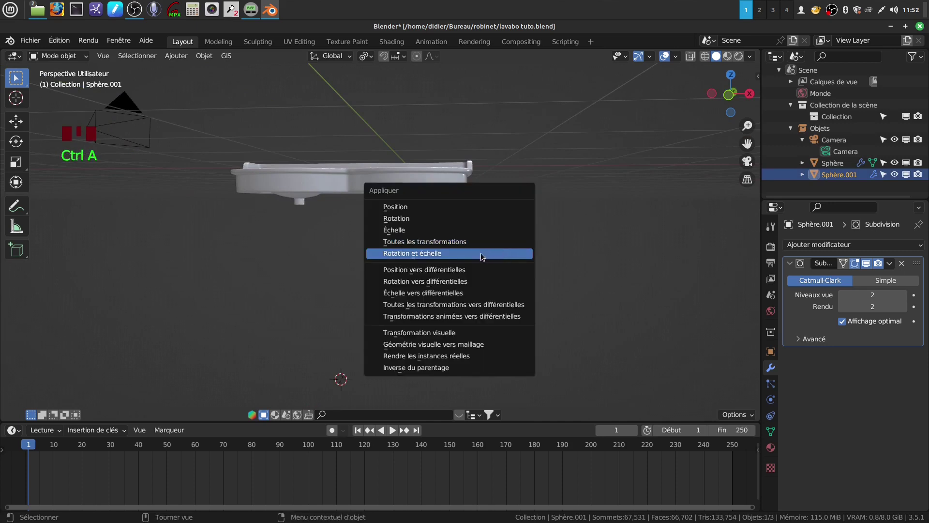
pyautogui.click(480, 253)
pyautogui.moveTo(494, 226); pyautogui.dragTo(506, 225, button='middle')
# Snap the 3D cursor to the double washbasin's origin
pyautogui.scroll(-2, 506, 226)
pyautogui.moveTo(373, 242); pyautogui.dragTo(391, 261, button='middle')
pyautogui.click(359, 204)
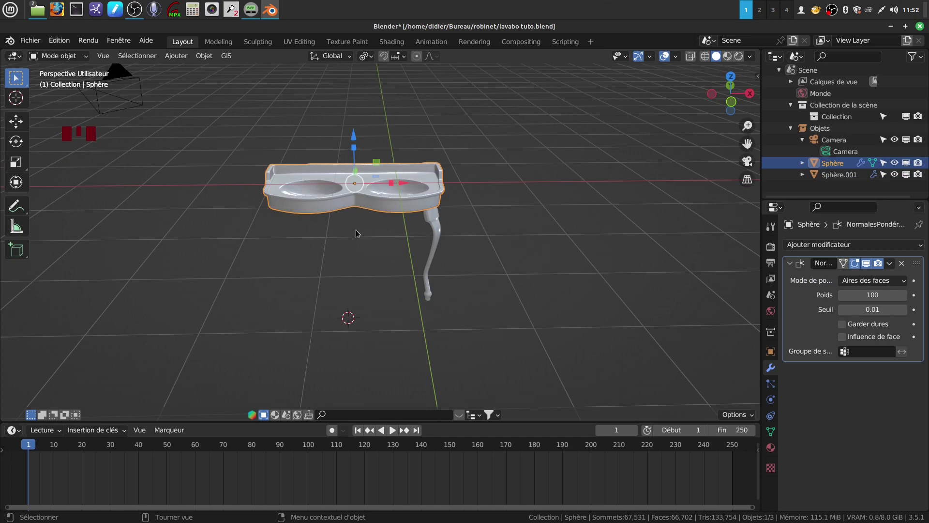
pyautogui.hotkey('shift', 's')
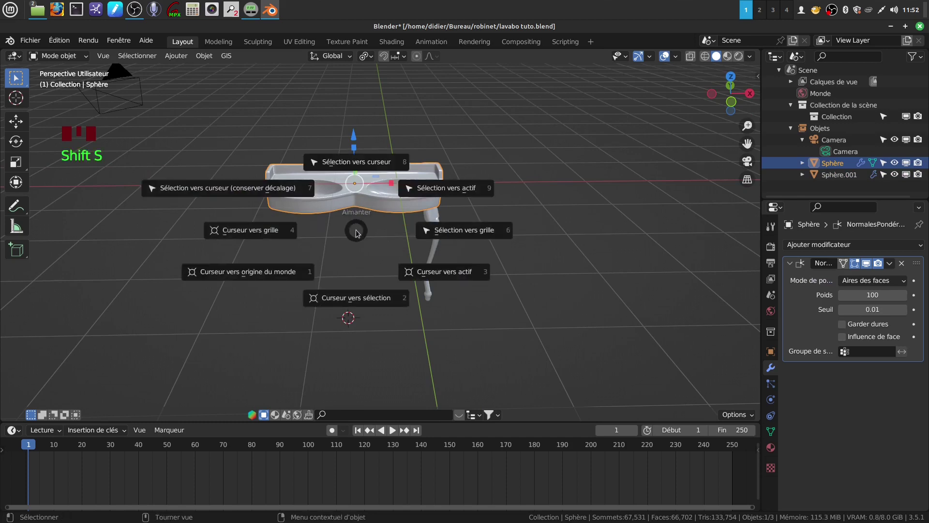
pyautogui.click(362, 296)
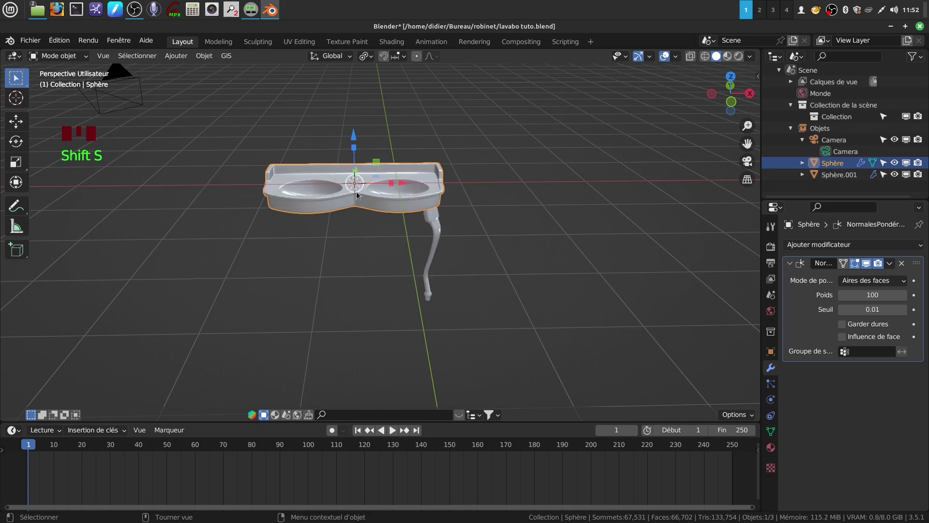
# Set the leg's origin to the 3D cursor at the washbasin's centre
pyautogui.click(438, 240)
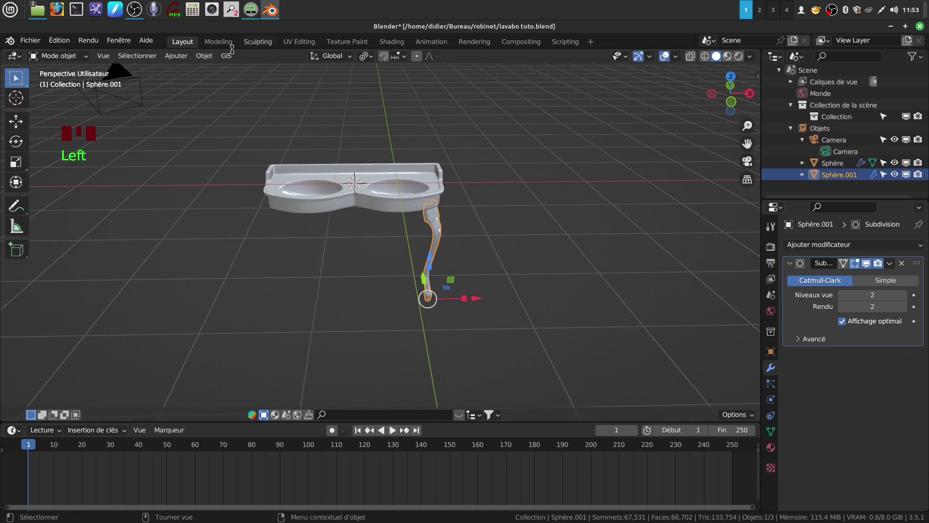
pyautogui.click(205, 56)
pyautogui.moveTo(226, 81)
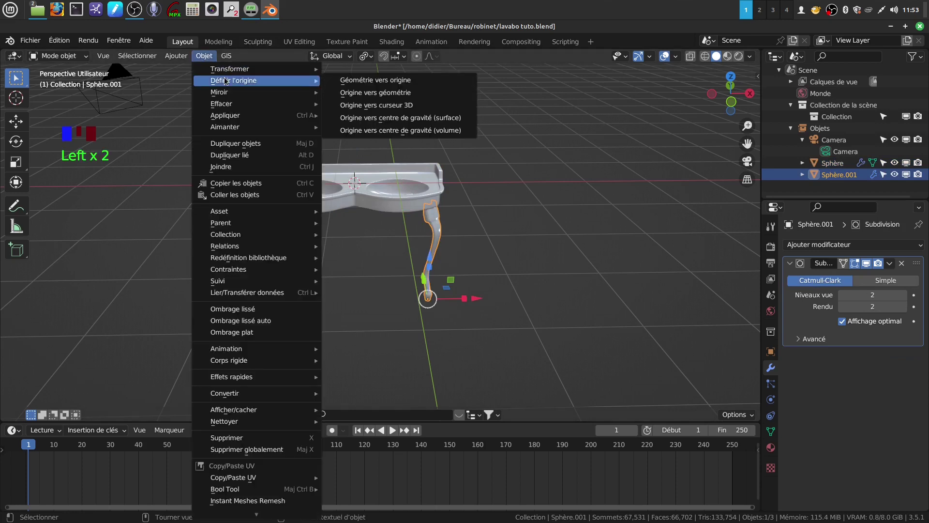
pyautogui.click(376, 105)
# Apply the Subdivision modifier on the leg
pyautogui.moveTo(448, 175); pyautogui.dragTo(466, 169, button='middle')
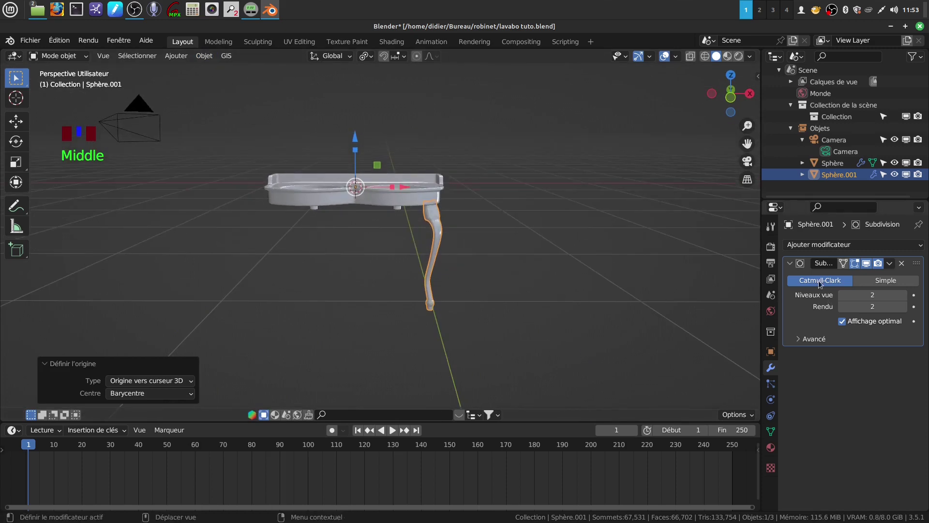
pyautogui.moveTo(546, 251); pyautogui.dragTo(515, 252, button='middle')
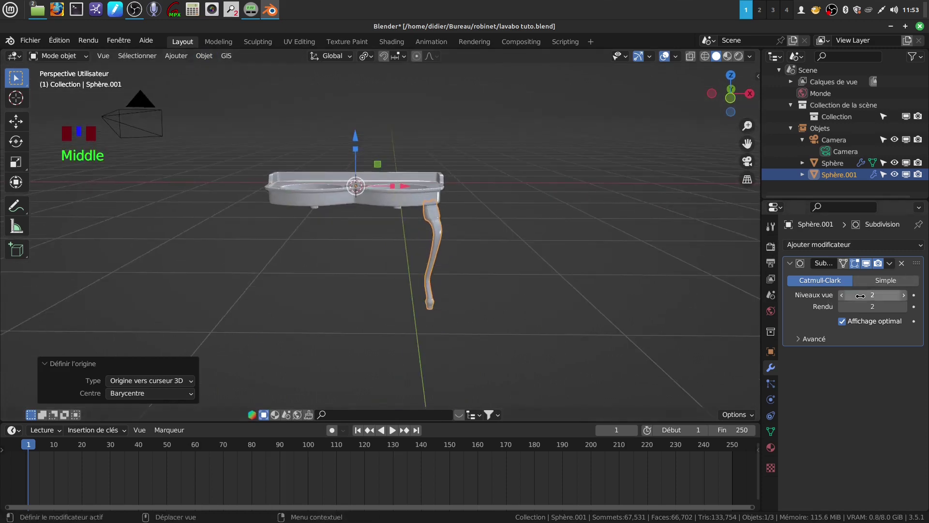
pyautogui.click(890, 263)
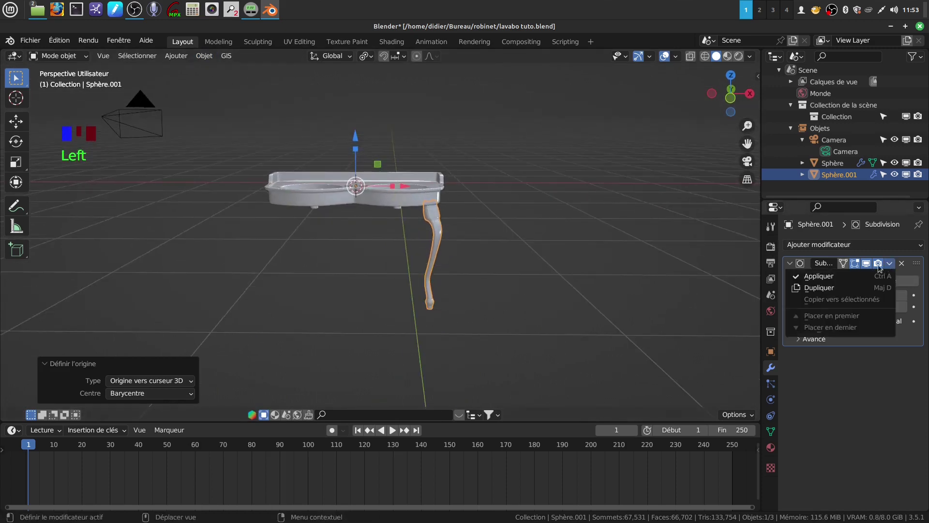
pyautogui.click(826, 277)
# Add a Mirror modifier on the X axis to the leg to create the opposite front leg
pyautogui.click(837, 244)
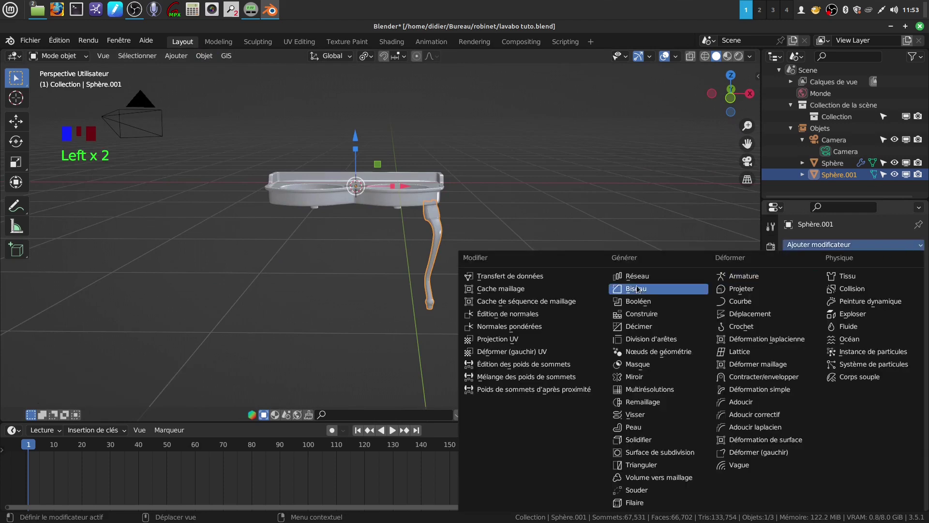
pyautogui.click(657, 380)
pyautogui.moveTo(461, 199); pyautogui.dragTo(498, 214, button='middle')
pyautogui.click(471, 240)
pyautogui.scroll(1, 467, 226)
pyautogui.scroll(2, 486, 245)
pyautogui.scroll(-1, 495, 205)
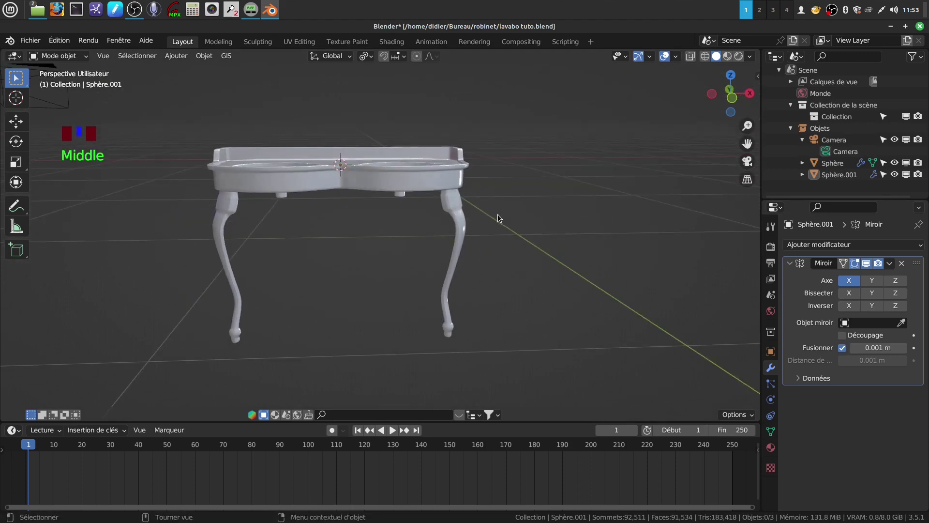
# Check both legs under the basin and apply the Mirror modifier
pyautogui.scroll(3, 477, 309)
pyautogui.moveTo(477, 308); pyautogui.dragTo(519, 248, button='middle')
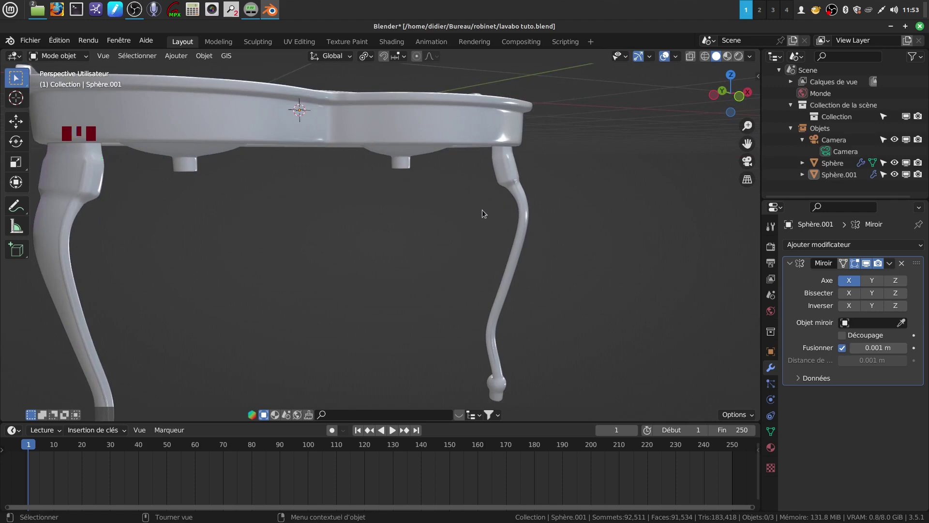
pyautogui.moveTo(482, 210); pyautogui.dragTo(533, 251, button='middle')
pyautogui.scroll(-2, 477, 224)
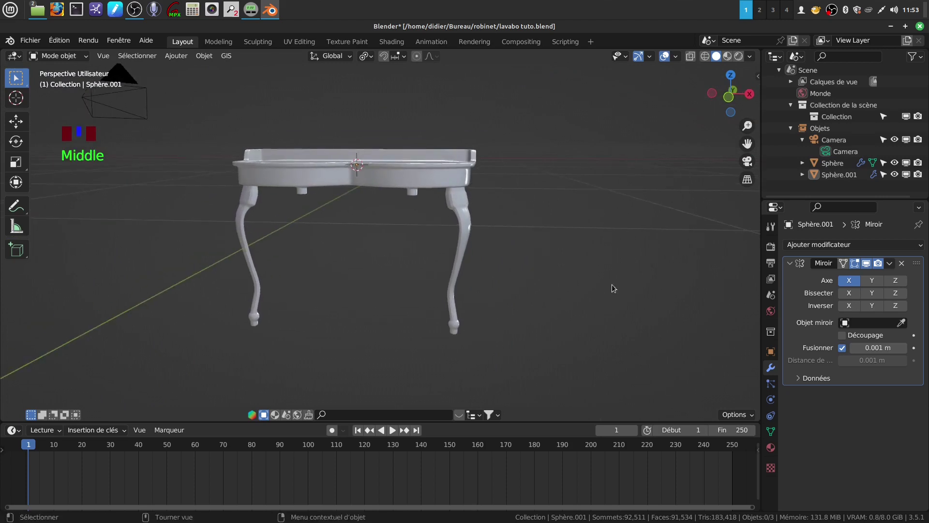
pyautogui.click(891, 265)
pyautogui.click(840, 279)
# Add a Weighted Normal (Normales pondérées) modifier to the pair of legs, matching the basin's modifier
pyautogui.moveTo(504, 237); pyautogui.dragTo(463, 208, button='middle')
pyautogui.click(460, 197)
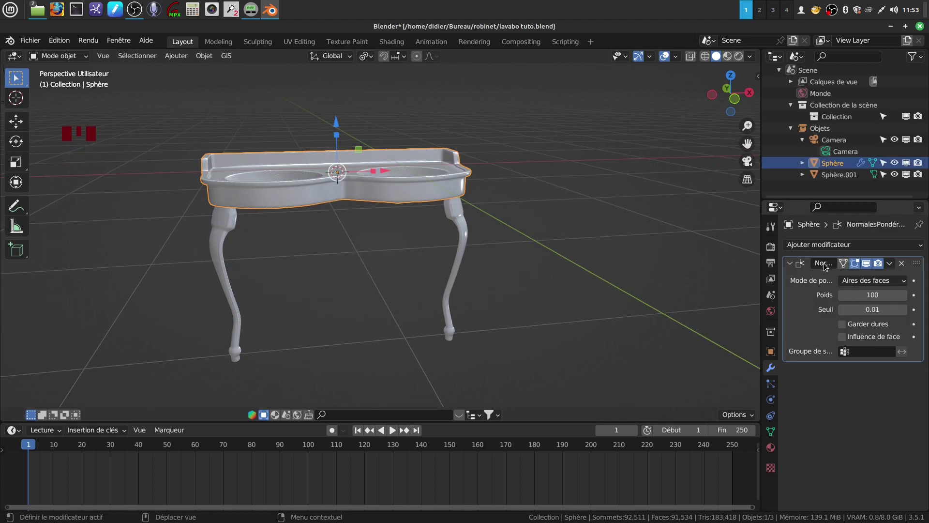
pyautogui.click(465, 237)
pyautogui.click(852, 245)
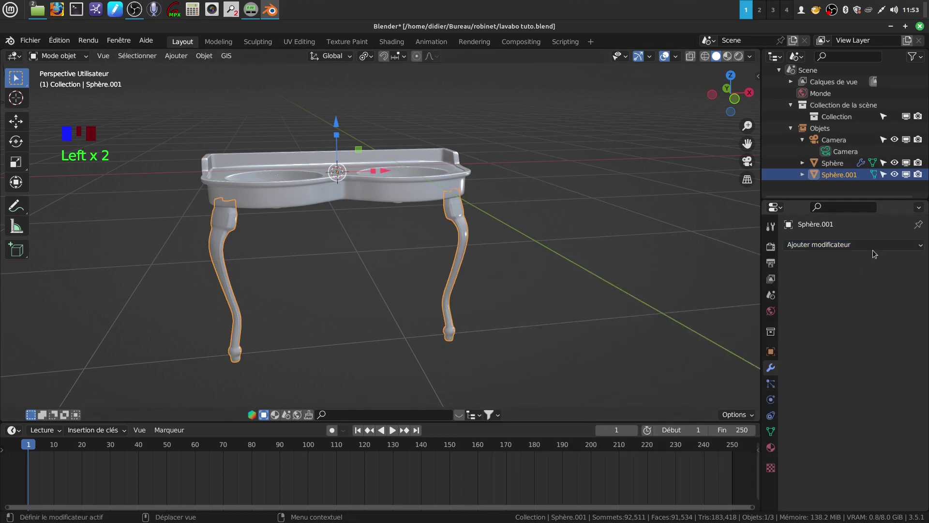
pyautogui.click(920, 245)
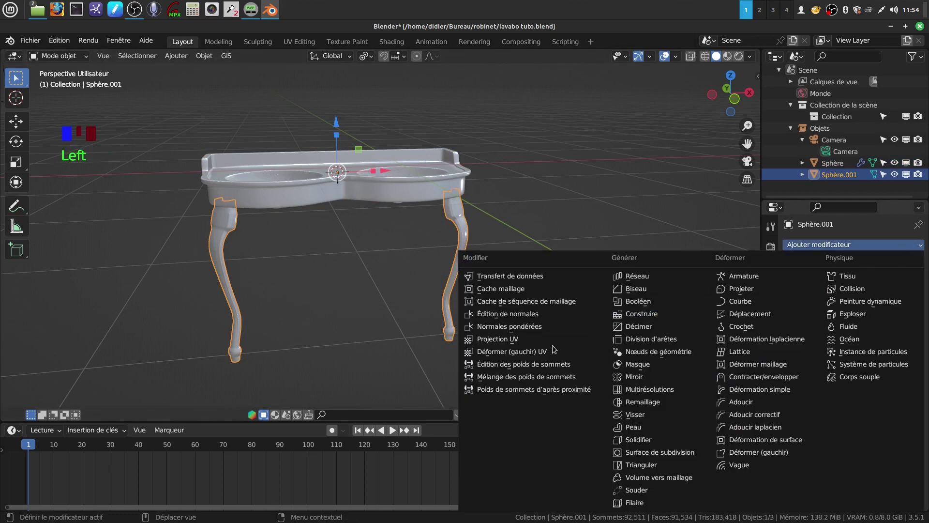
pyautogui.click(540, 327)
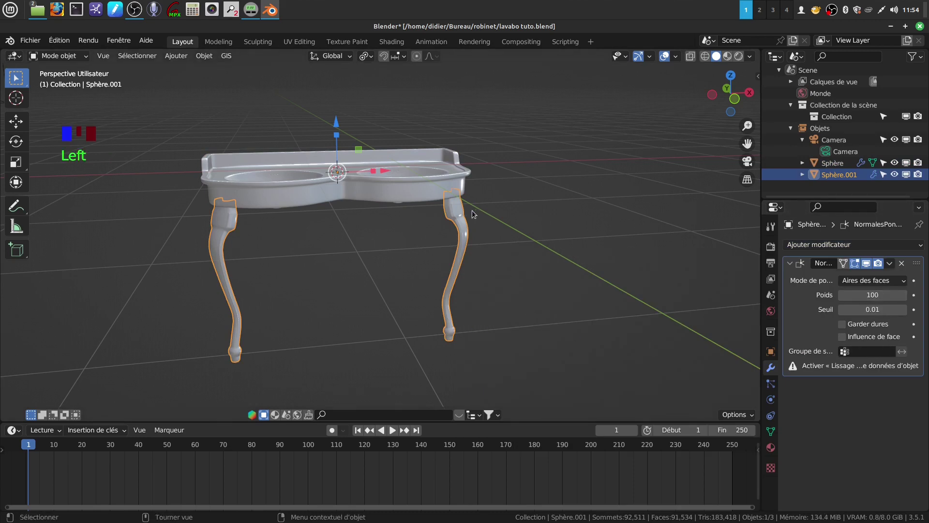
# Join the legs to the washbasin as one object, with the basin as the active object, and deselect it
pyautogui.keyDown('shift'); pyautogui.click(417, 193); pyautogui.keyUp('shift')
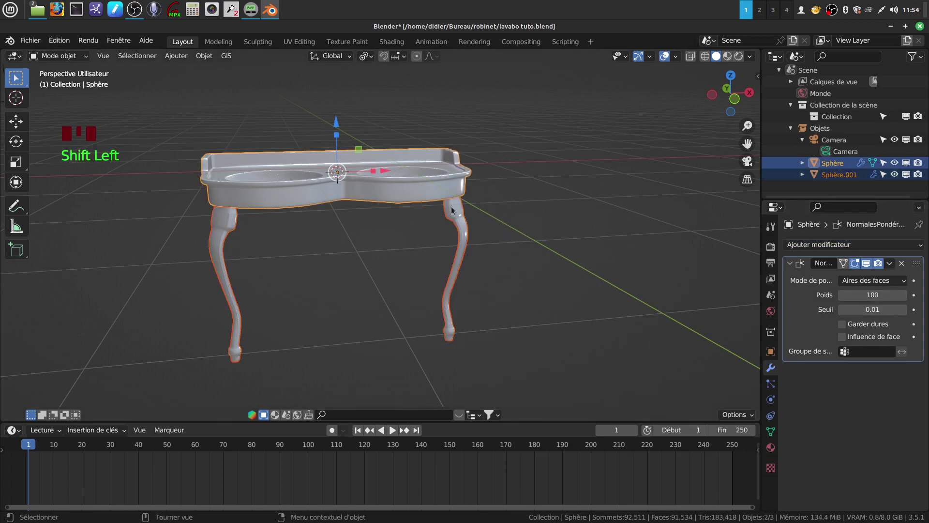
pyautogui.rightClick(591, 227)
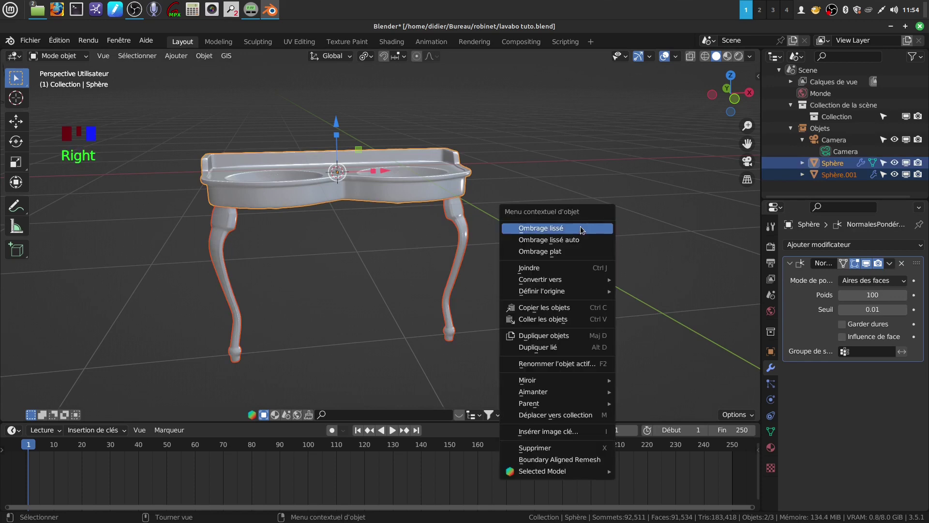
pyautogui.click(565, 268)
pyautogui.click(558, 263)
# Examine the joined washbasin and its legs from several angles
pyautogui.moveTo(557, 262); pyautogui.dragTo(423, 181, button='middle')
pyautogui.scroll(2, 489, 259)
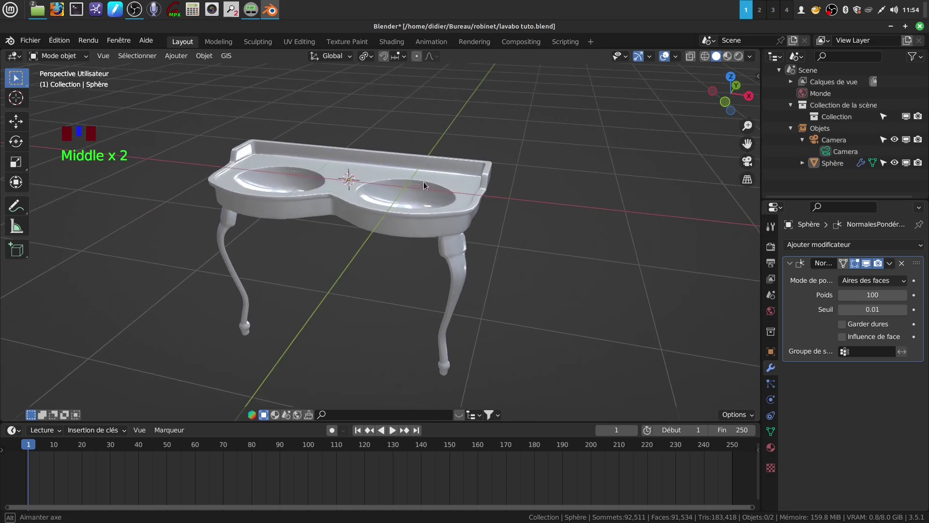
pyautogui.moveTo(339, 174)
pyautogui.mouseDown(button='middle')
pyautogui.moveTo(417, 138)
pyautogui.moveTo(398, 153)
pyautogui.moveTo(344, 157)
pyautogui.mouseUp(button='middle')
pyautogui.moveTo(345, 153); pyautogui.dragTo(310, 234, button='middle')
pyautogui.scroll(2, 333, 220)
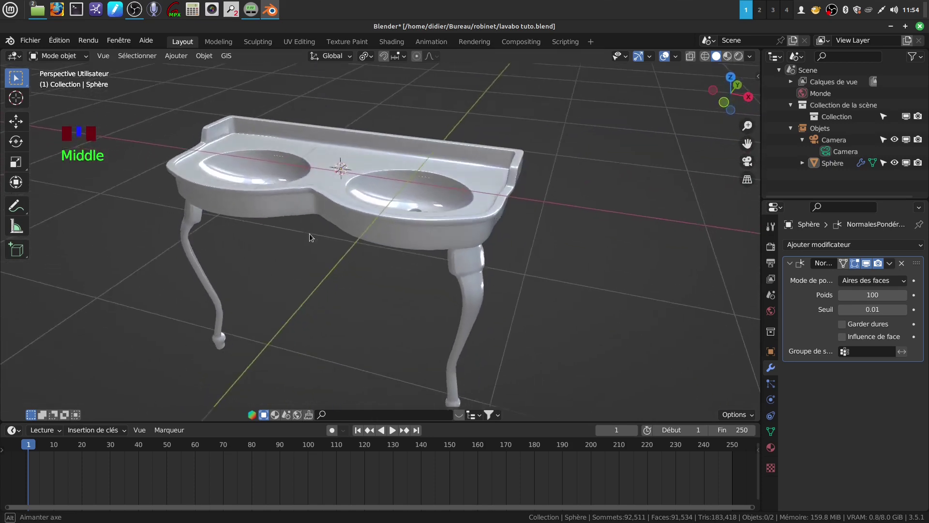
pyautogui.scroll(-2, 326, 198)
pyautogui.moveTo(326, 199); pyautogui.dragTo(432, 222, button='middle')
pyautogui.scroll(1, 431, 246)
pyautogui.moveTo(507, 274); pyautogui.dragTo(516, 256, button='middle')
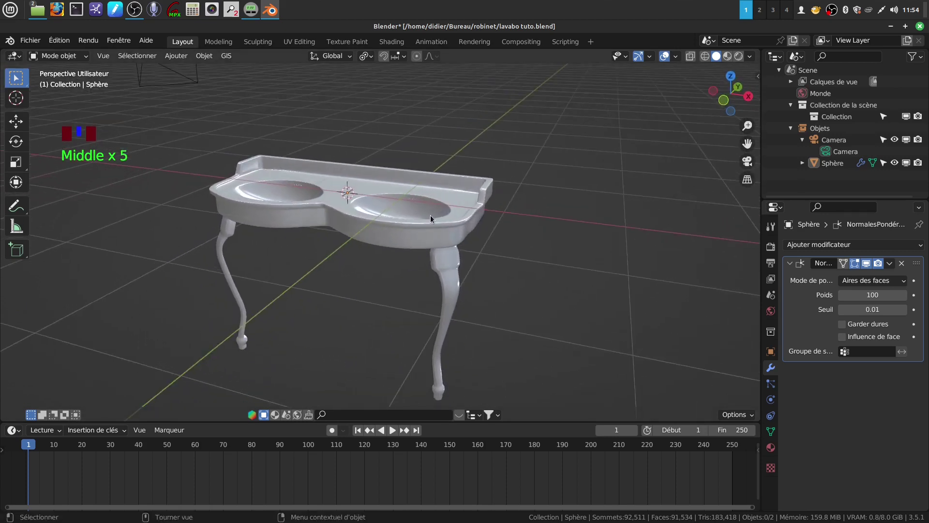
# Select the washbasin and create a new material for it
pyautogui.click(437, 239)
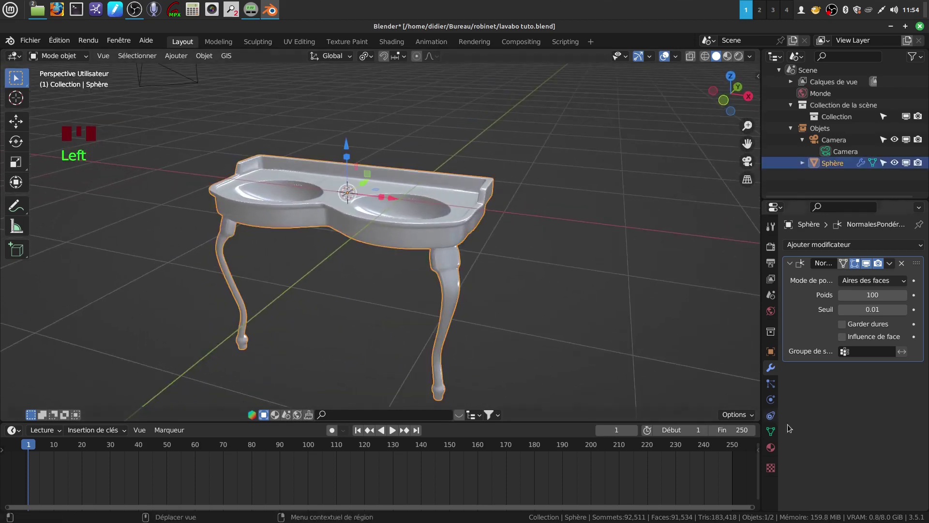
pyautogui.click(772, 448)
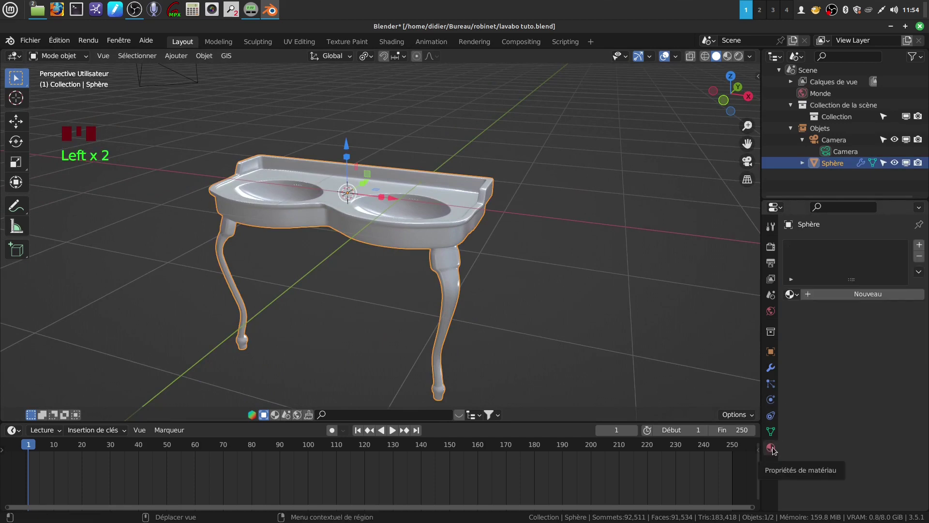
pyautogui.click(873, 296)
# Set the material's specular to 0.285 and its roughness to 0.145
pyautogui.scroll(-4, 845, 422)
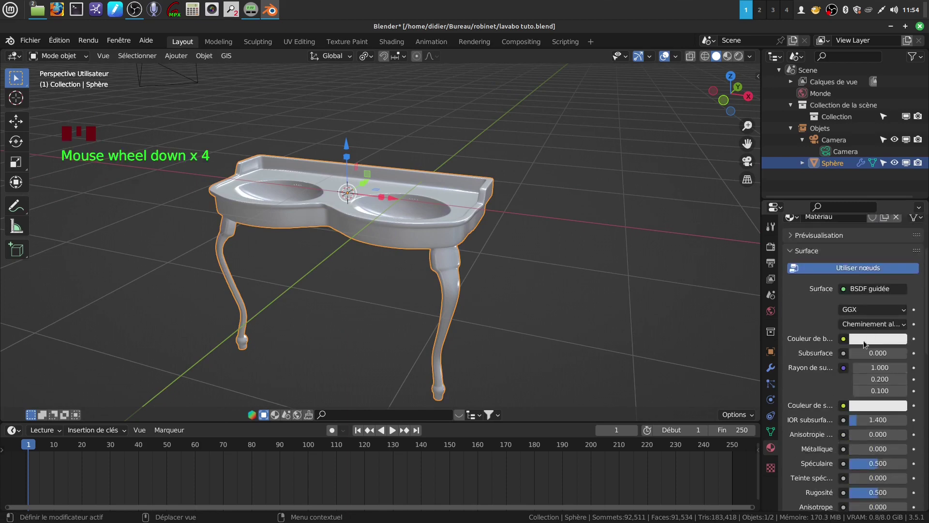
pyautogui.scroll(-2, 852, 413)
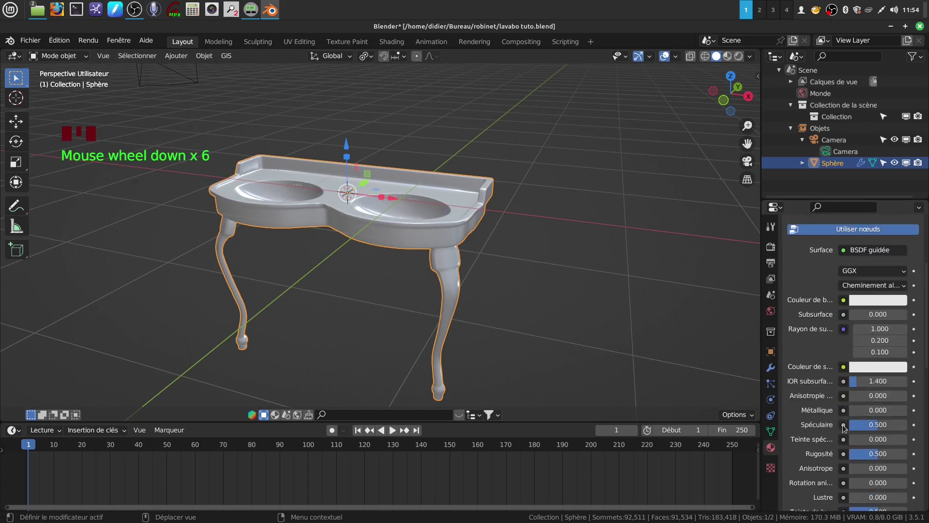
pyautogui.click(875, 427)
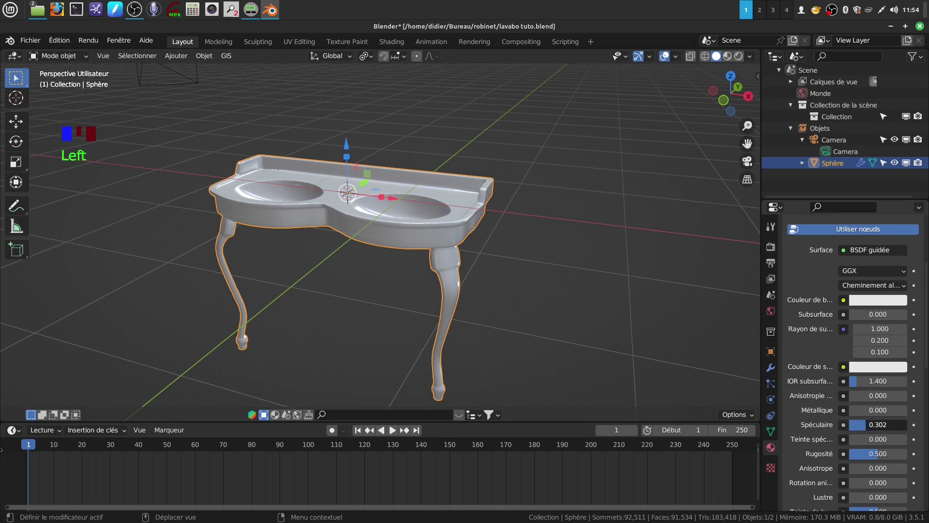
pyautogui.moveTo(878, 454); pyautogui.dragTo(870, 453)
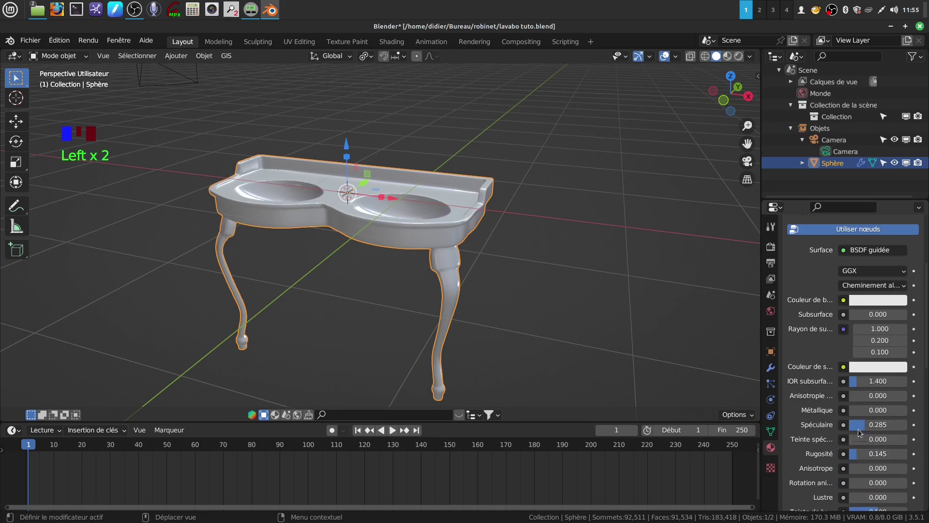
# Preview the washbasin in rendered shading and examine the material on the bowl and front edge
pyautogui.moveTo(508, 286); pyautogui.dragTo(535, 278, button='middle')
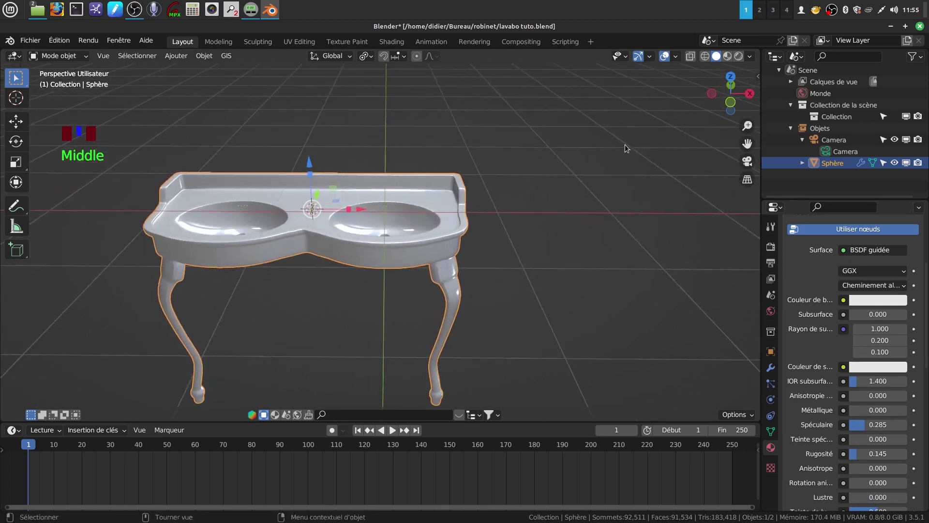
pyautogui.moveTo(644, 228); pyautogui.dragTo(648, 213, button='middle')
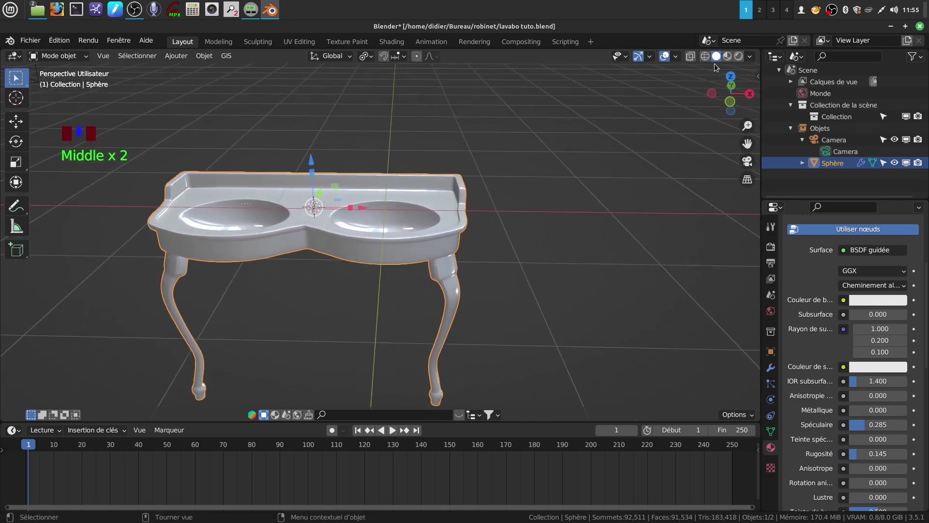
pyautogui.click(741, 57)
pyautogui.click(503, 263)
pyautogui.scroll(3, 470, 266)
pyautogui.moveTo(477, 210)
pyautogui.mouseDown(button='middle')
pyautogui.moveTo(579, 197)
pyautogui.moveTo(523, 250)
pyautogui.moveTo(449, 225)
pyautogui.moveTo(439, 184)
pyautogui.moveTo(485, 209)
pyautogui.mouseUp(button='middle')
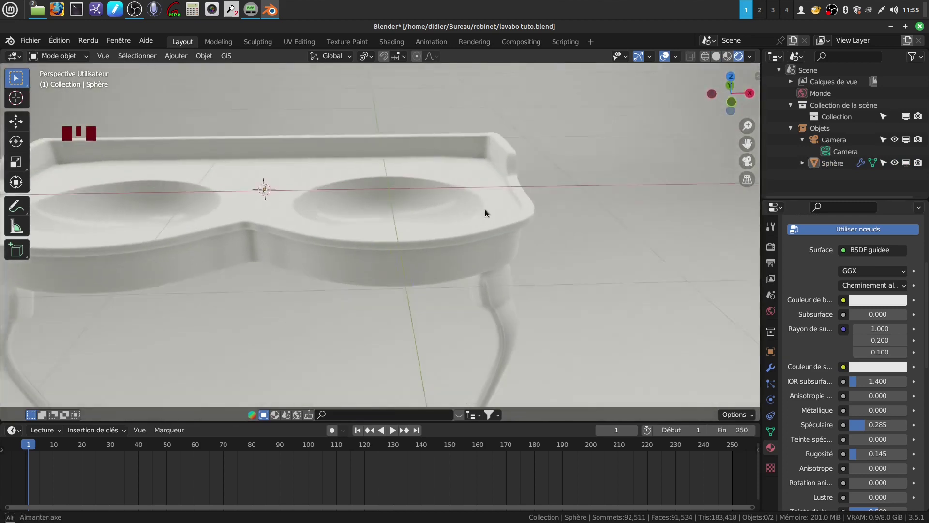
pyautogui.scroll(1, 485, 209)
# Set the material's roughness to 0.079 and check the washbasin in the rendered preview
pyautogui.click(857, 457)
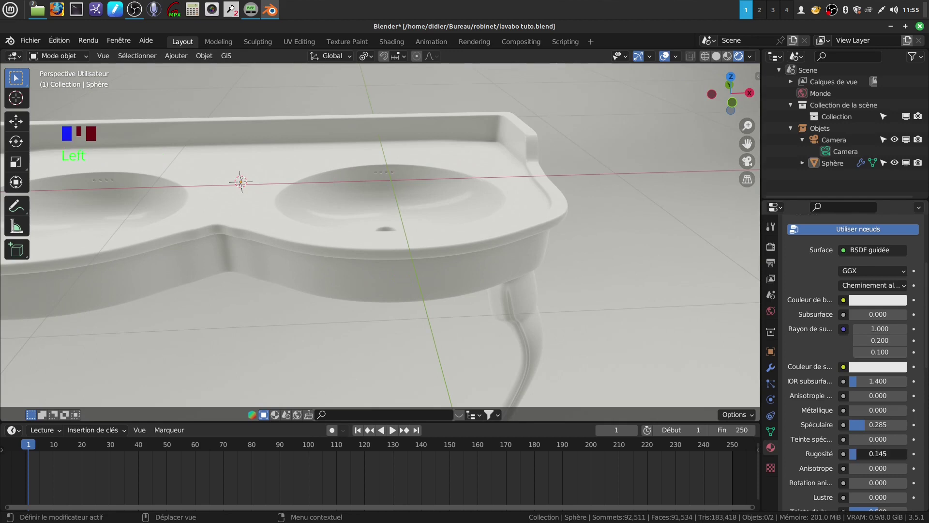
pyautogui.moveTo(460, 280); pyautogui.dragTo(495, 219, button='middle')
pyautogui.scroll(-3, 494, 210)
pyautogui.scroll(-2, 495, 216)
pyautogui.moveTo(449, 251); pyautogui.dragTo(438, 257, button='middle')
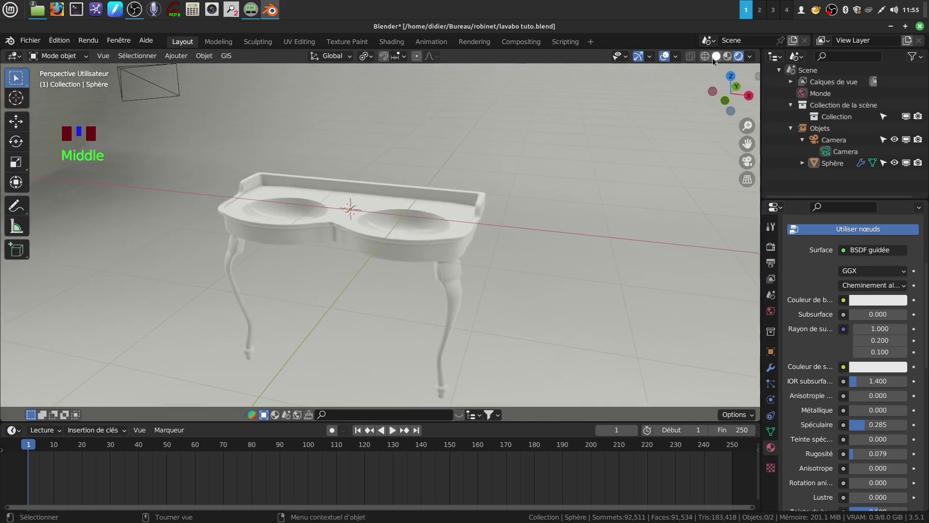
pyautogui.scroll(4, 480, 204)
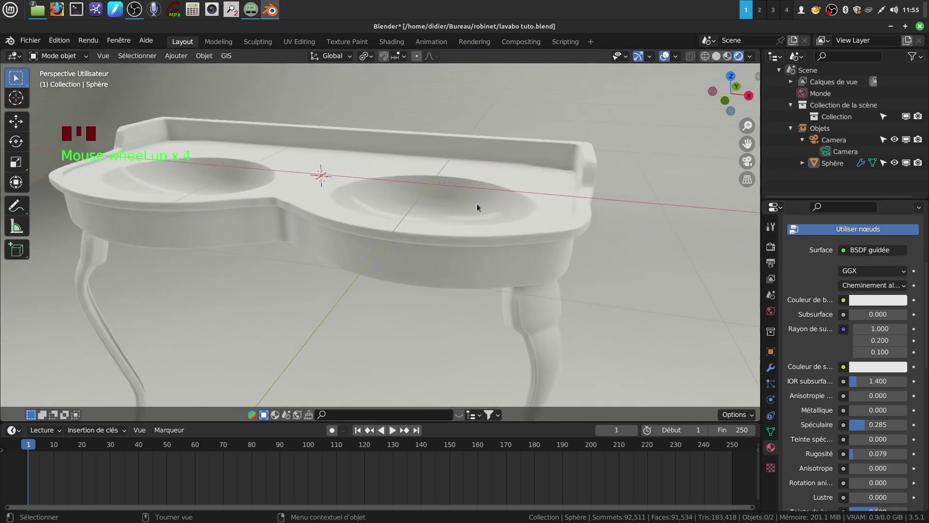
# Return the viewport to solid shading and view the bowls and their drain holes from above
pyautogui.click(717, 56)
pyautogui.moveTo(571, 130)
pyautogui.mouseDown(button='middle')
pyautogui.moveTo(574, 160)
pyautogui.moveTo(473, 202)
pyautogui.moveTo(434, 152)
pyautogui.mouseUp(button='middle')
pyautogui.scroll(5, 455, 298)
pyautogui.moveTo(455, 297); pyautogui.dragTo(432, 228, button='middle')
pyautogui.scroll(-2, 432, 236)
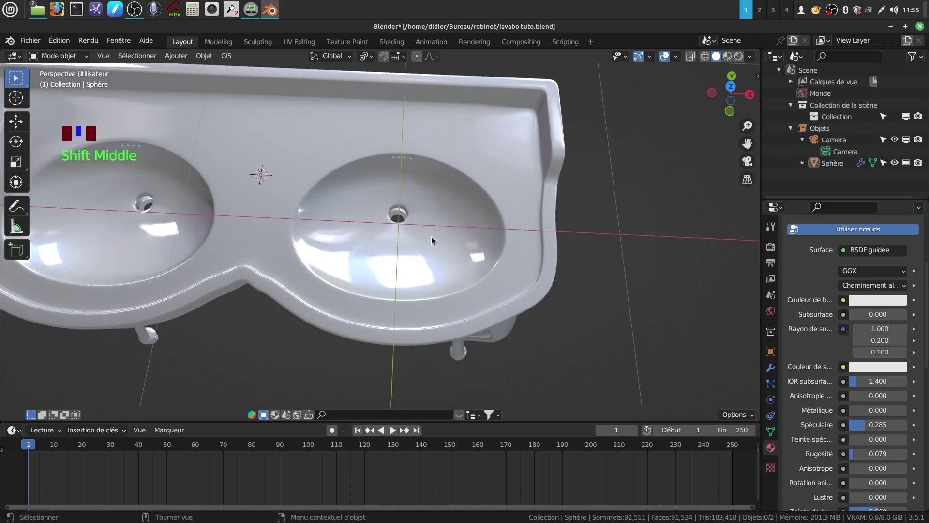
# Select the edge loop around the right bowl's drain hole in Edit Mode with edge selection
pyautogui.scroll(2, 432, 242)
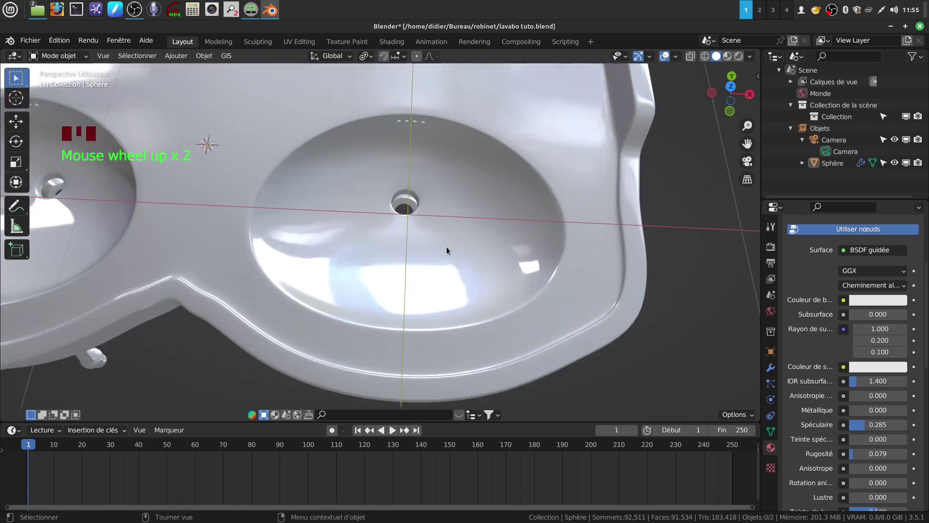
pyautogui.press('KP_7')
pyautogui.scroll(4, 446, 246)
pyautogui.keyDown('shift'); pyautogui.moveTo(446, 245); pyautogui.dragTo(440, 296, button='middle'); pyautogui.keyUp('shift')
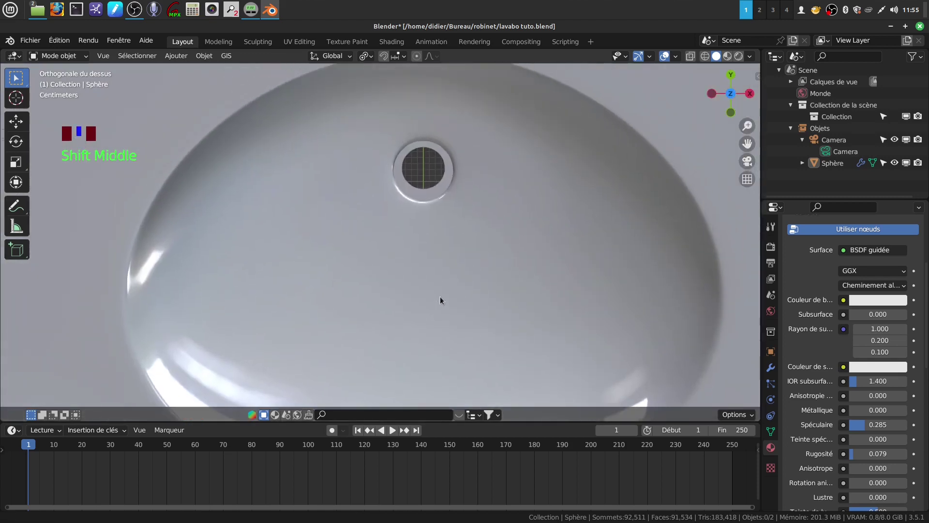
pyautogui.scroll(3, 456, 261)
pyautogui.press('Tab')
pyautogui.press('Tab')
pyautogui.press('Tab')
pyautogui.keyDown('shift'); pyautogui.moveTo(452, 188); pyautogui.dragTo(428, 267, button='middle'); pyautogui.keyUp('shift')
pyautogui.scroll(4, 428, 268)
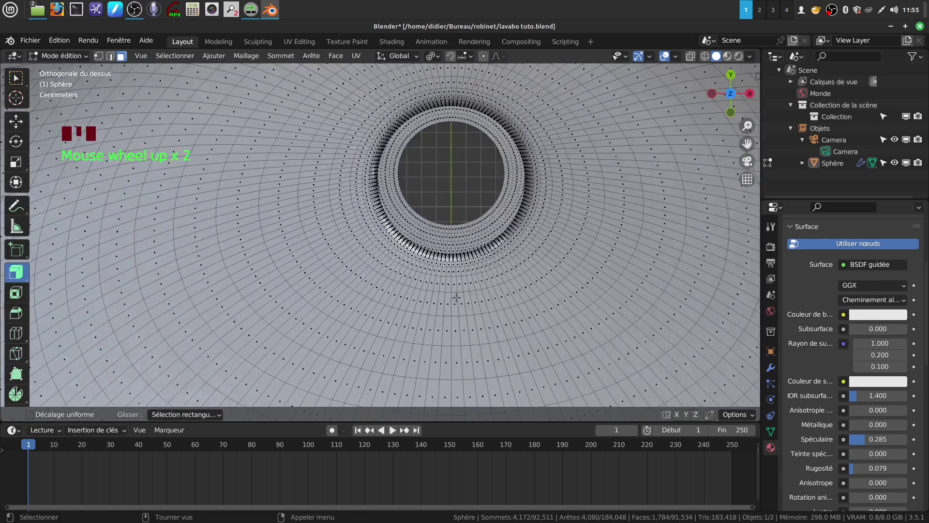
pyautogui.click(110, 56)
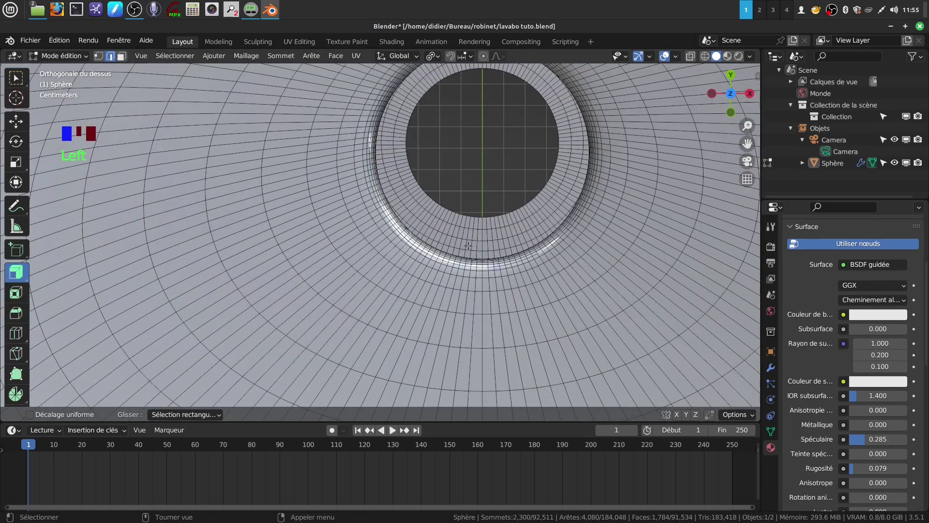
pyautogui.keyDown('alt'); pyautogui.click(455, 268); pyautogui.keyUp('alt')
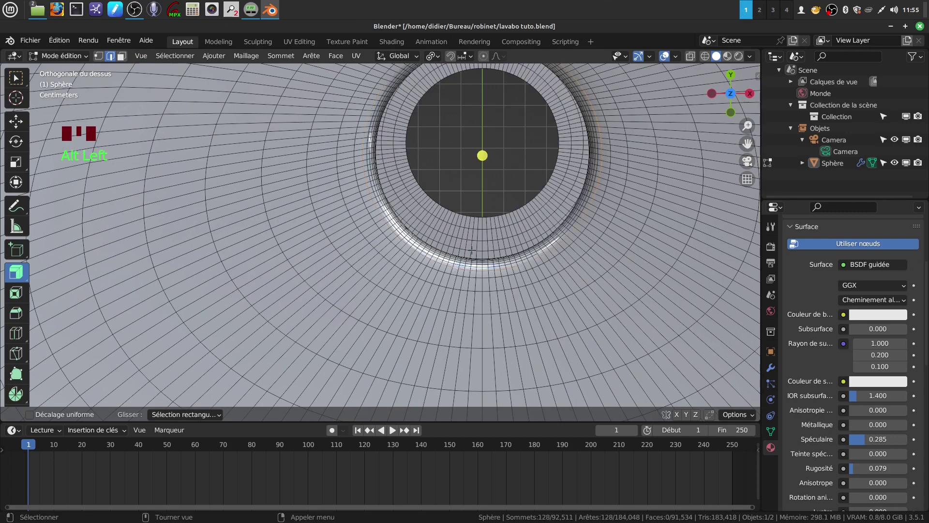
# Snap the 3D cursor to the selected drain edge loop and return to Object Mode
pyautogui.scroll(-2, 482, 239)
pyautogui.scroll(-3, 482, 239)
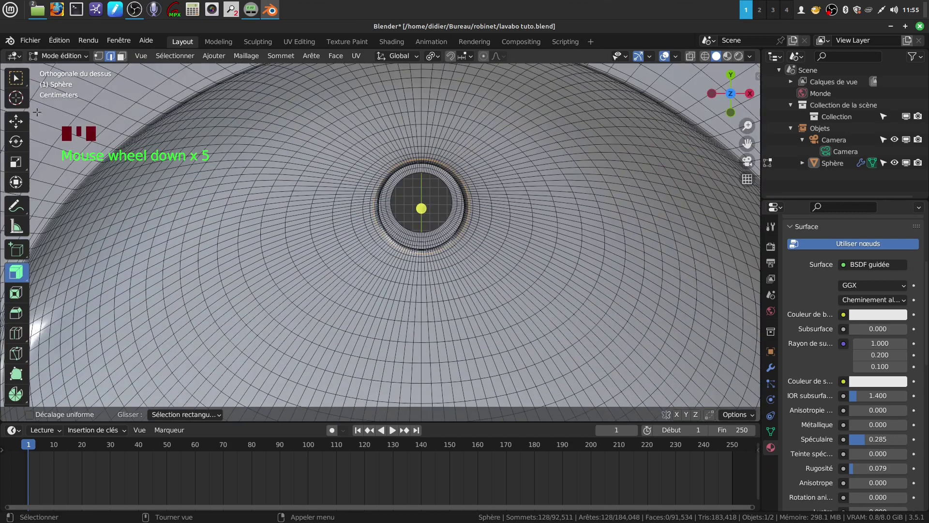
pyautogui.click(16, 77)
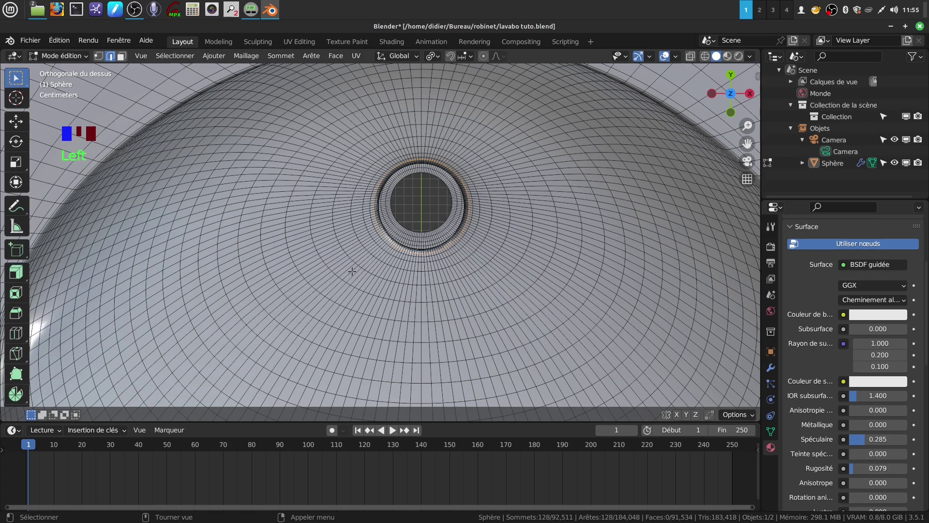
pyautogui.hotkey('shift', 's')
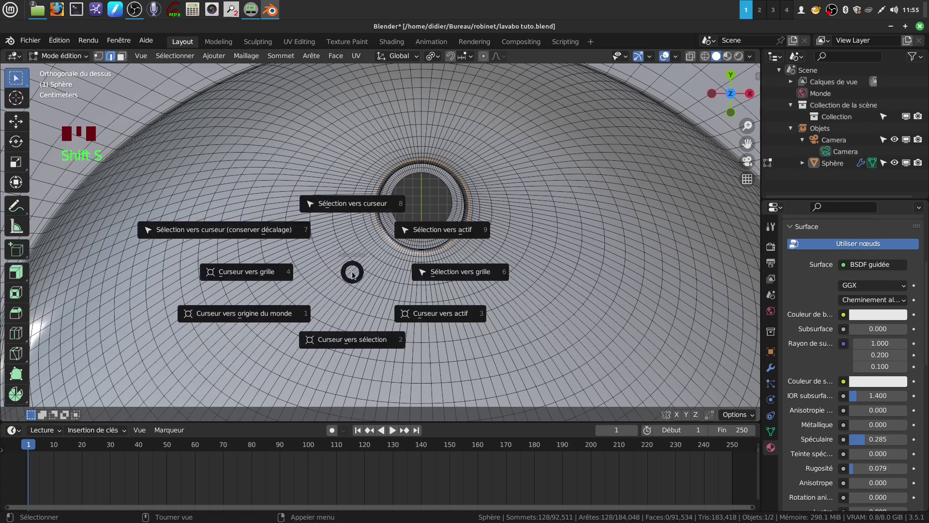
pyautogui.click(342, 339)
pyautogui.moveTo(411, 281); pyautogui.dragTo(427, 226, button='middle')
pyautogui.press('Tab')
pyautogui.press('Tab')
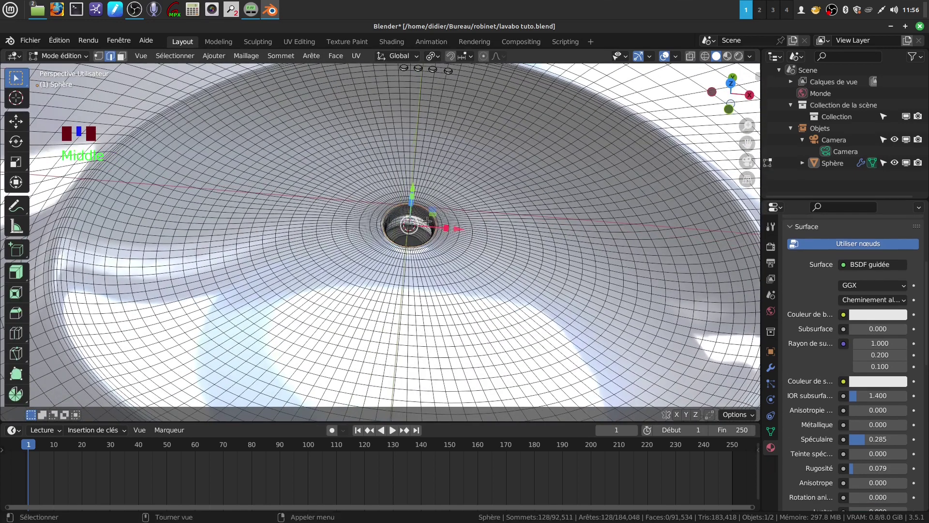
pyautogui.press('Tab')
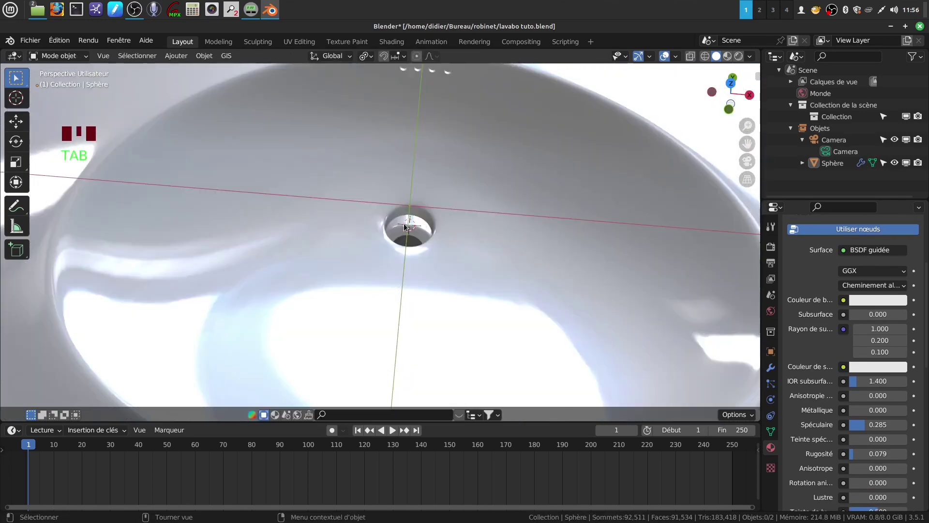
# Add a mesh circle with 18 vertices at the 3D cursor
pyautogui.click(175, 56)
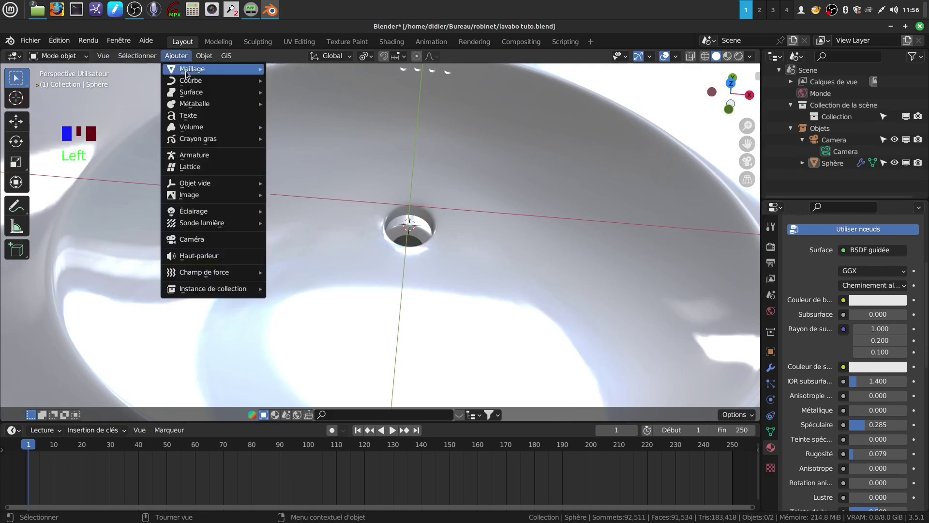
pyautogui.moveTo(194, 69)
pyautogui.click(306, 93)
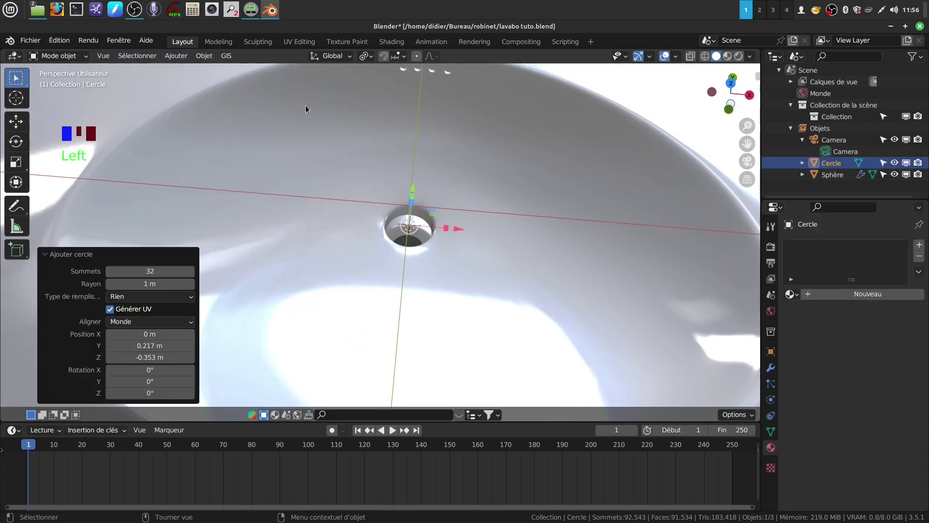
pyautogui.click(147, 271)
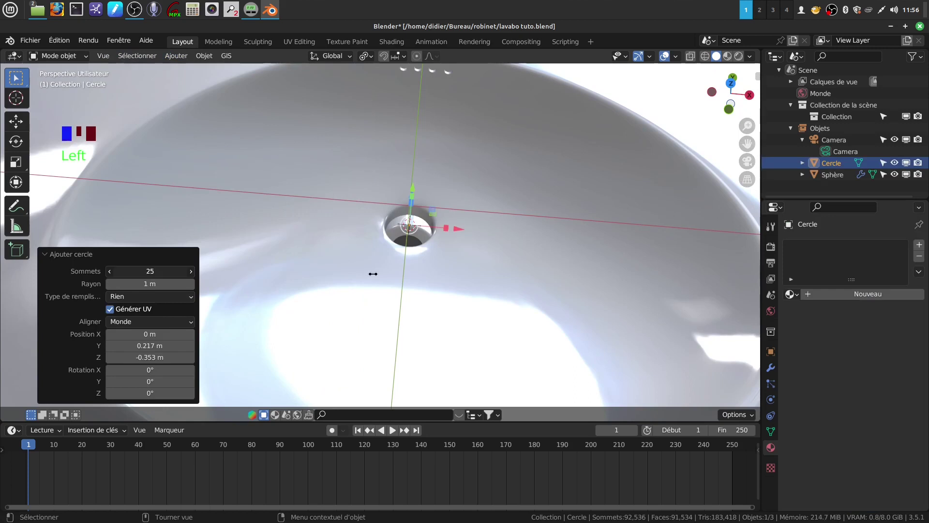
pyautogui.moveTo(371, 275); pyautogui.dragTo(162, 271)
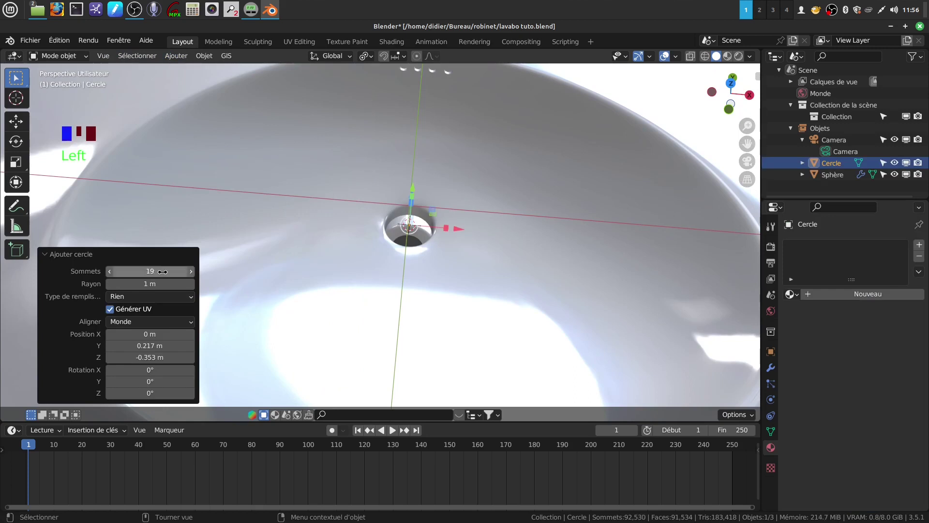
pyautogui.click(107, 274)
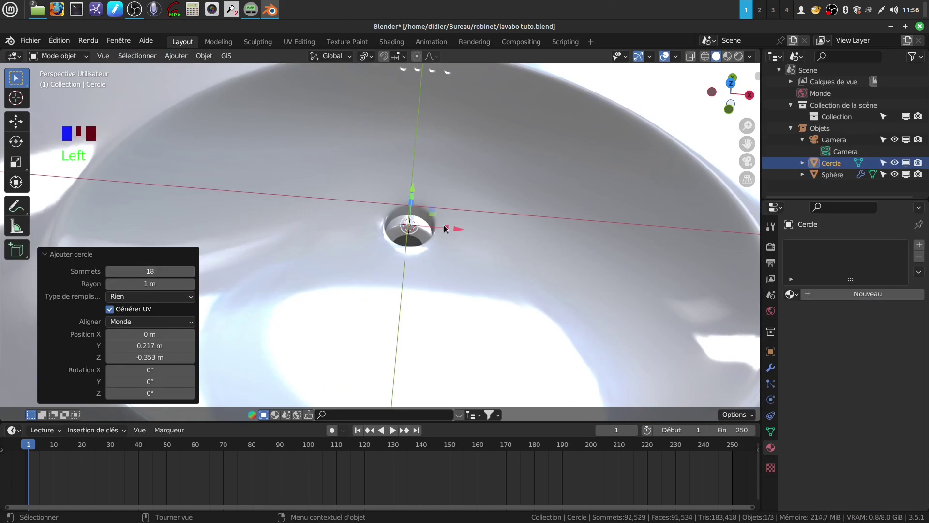
# Raise the circle about 0.49 m along Z and scale its vertices by about 0.183 in Edit Mode
pyautogui.scroll(-6, 457, 212)
pyautogui.moveTo(457, 208); pyautogui.dragTo(403, 205, button='middle')
pyautogui.moveTo(392, 203); pyautogui.dragTo(387, 149)
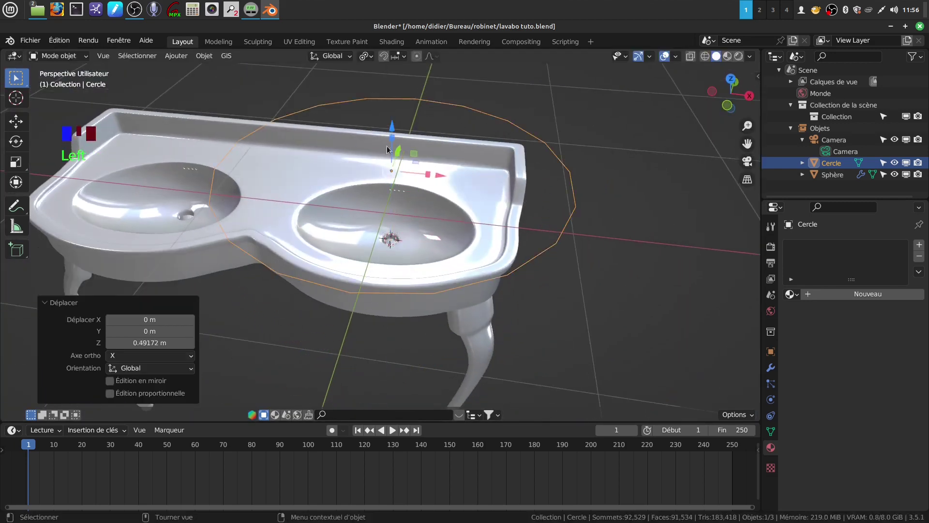
pyautogui.press('Tab')
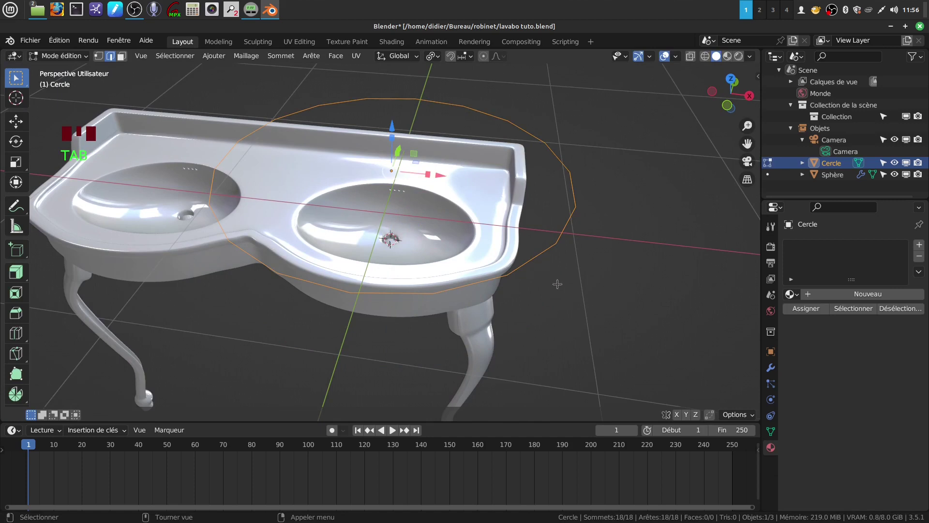
pyautogui.click(103, 56)
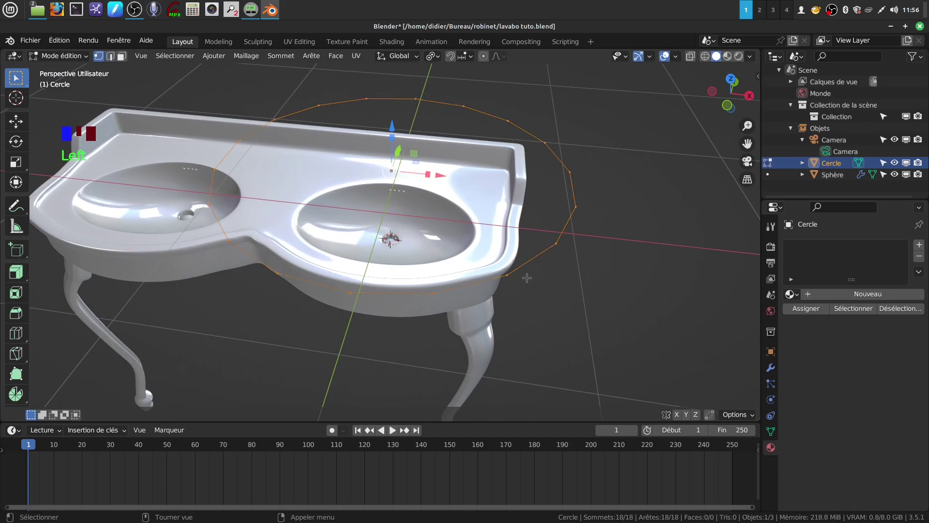
pyautogui.press('s')
pyautogui.click(425, 196)
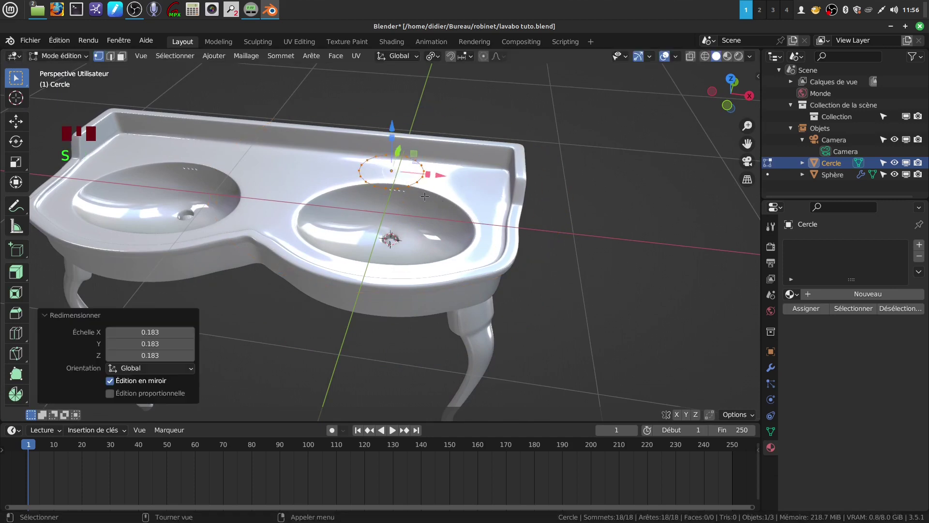
# Lower the circle about 0.436 m to the drain hole and scale it by about 0.337
pyautogui.moveTo(397, 128); pyautogui.dragTo(404, 190)
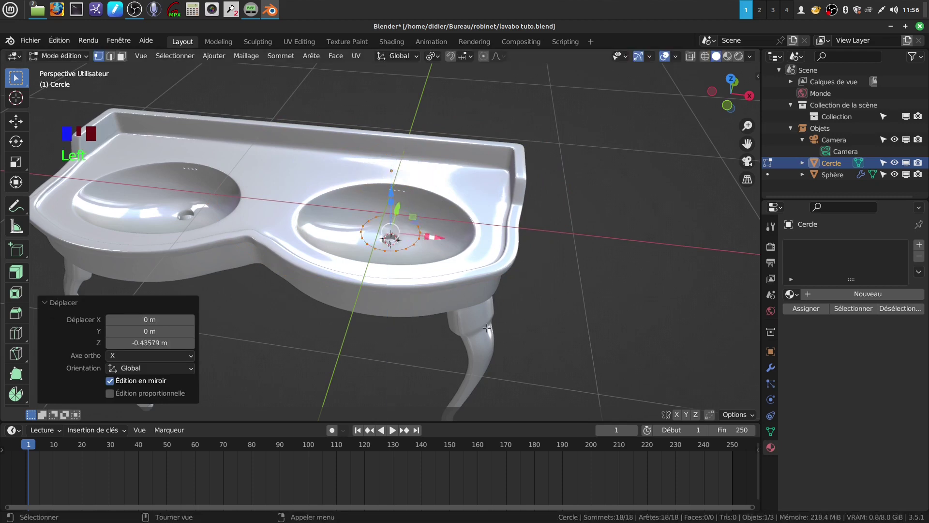
pyautogui.press('s')
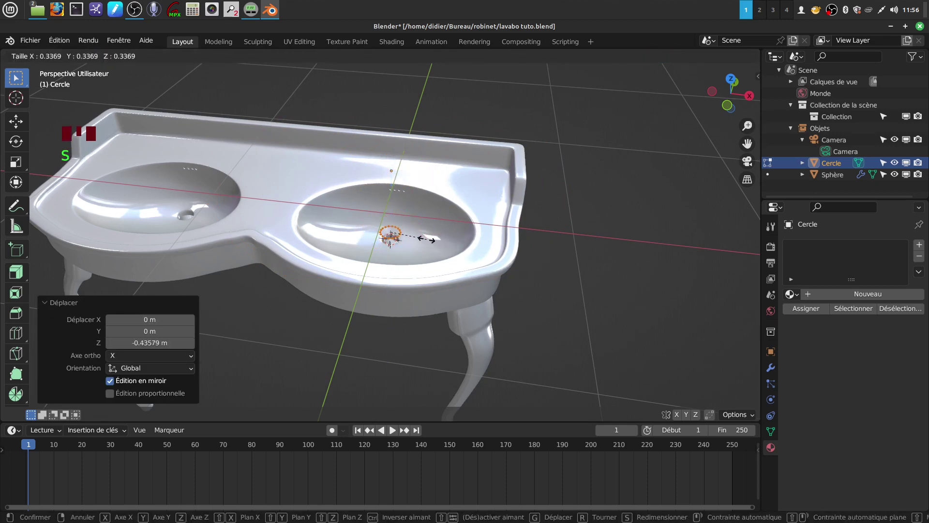
pyautogui.click(427, 239)
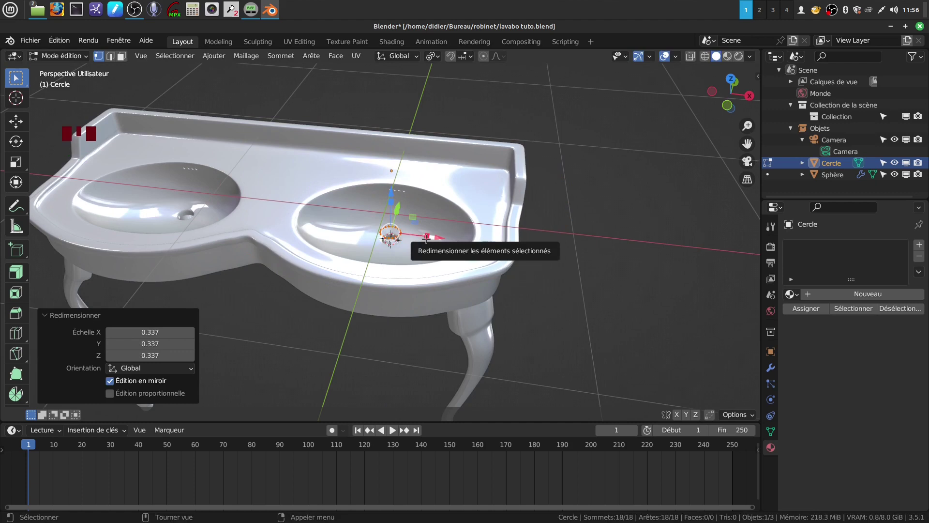
# Enlarge the circle by about 1.236 from the top view so it surrounds the drain hole's rim
pyautogui.press('KP_7')
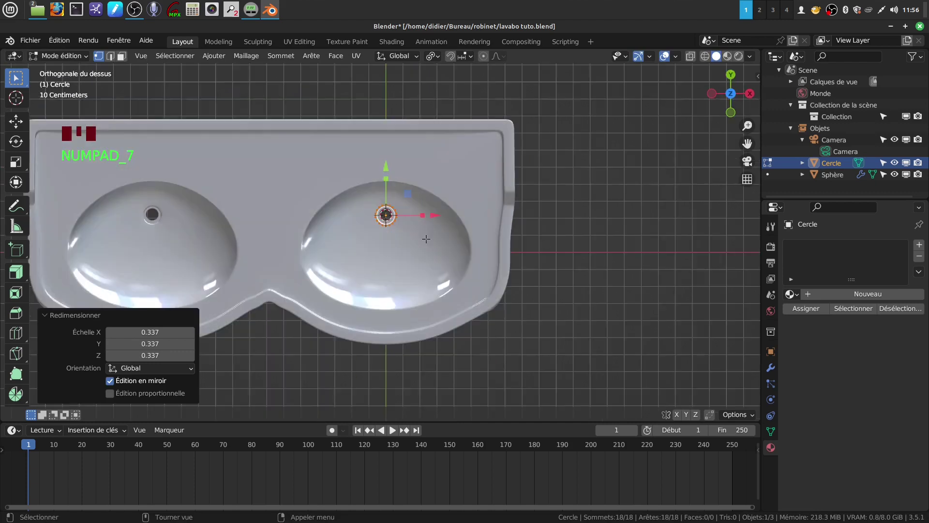
pyautogui.scroll(4, 426, 239)
pyautogui.keyDown('shift'); pyautogui.moveTo(426, 239); pyautogui.dragTo(402, 289, button='middle'); pyautogui.keyUp('shift')
pyautogui.scroll(2, 415, 298)
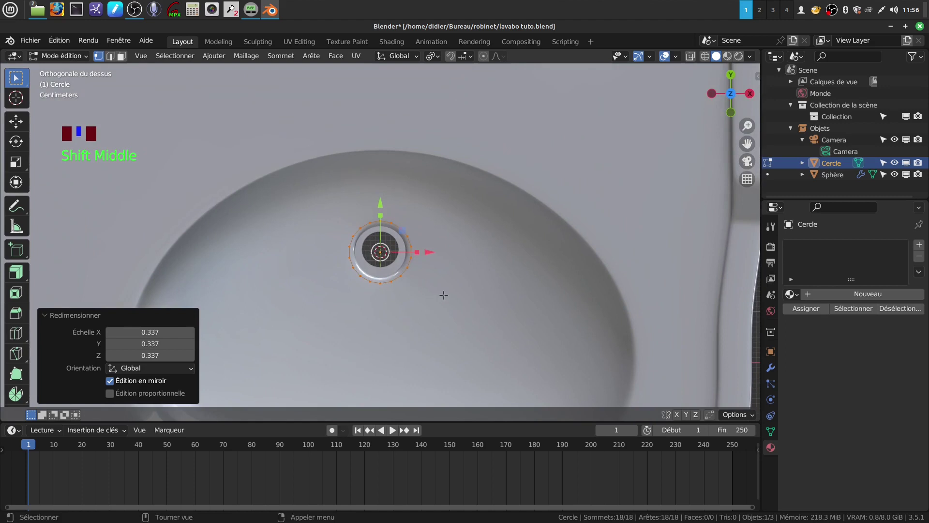
pyautogui.press('s')
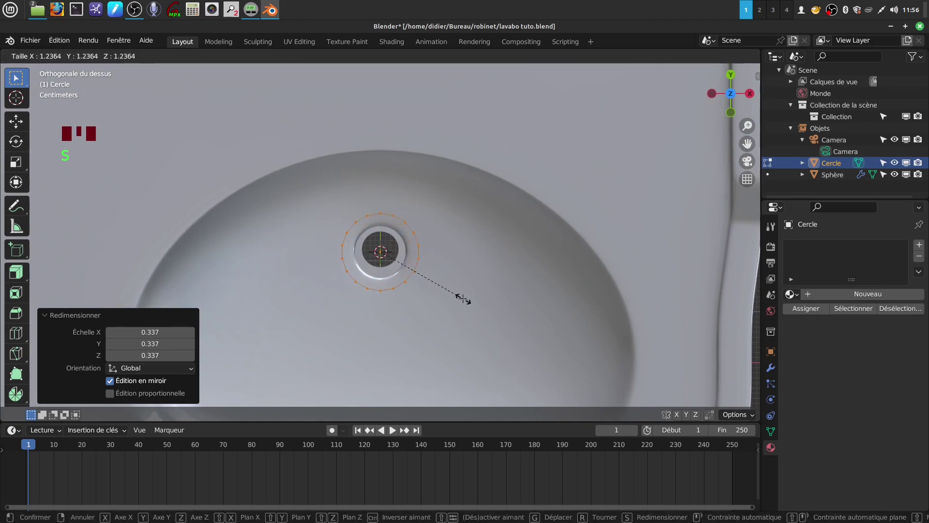
pyautogui.click(463, 298)
pyautogui.scroll(1, 435, 325)
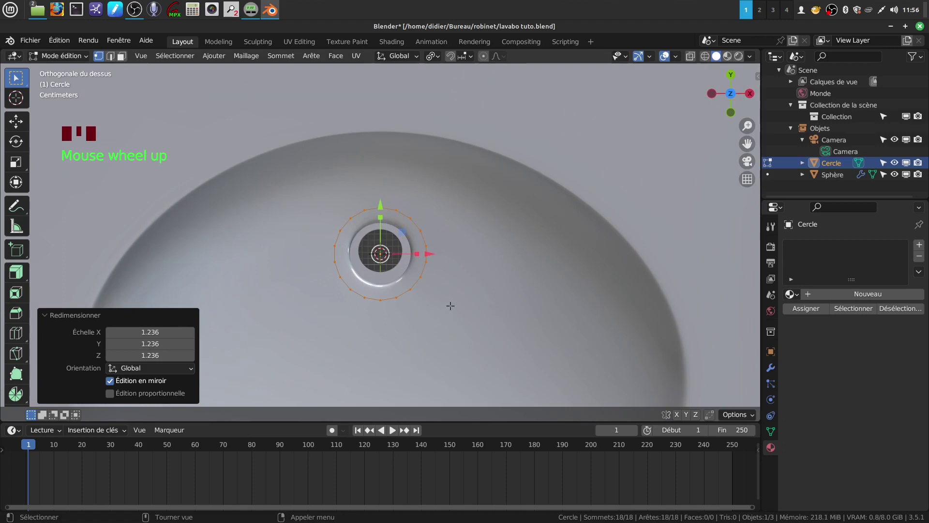
# Extrude the circle inward to about two thirds of its size and lower the inner loop about 0.005 m
pyautogui.press('e')
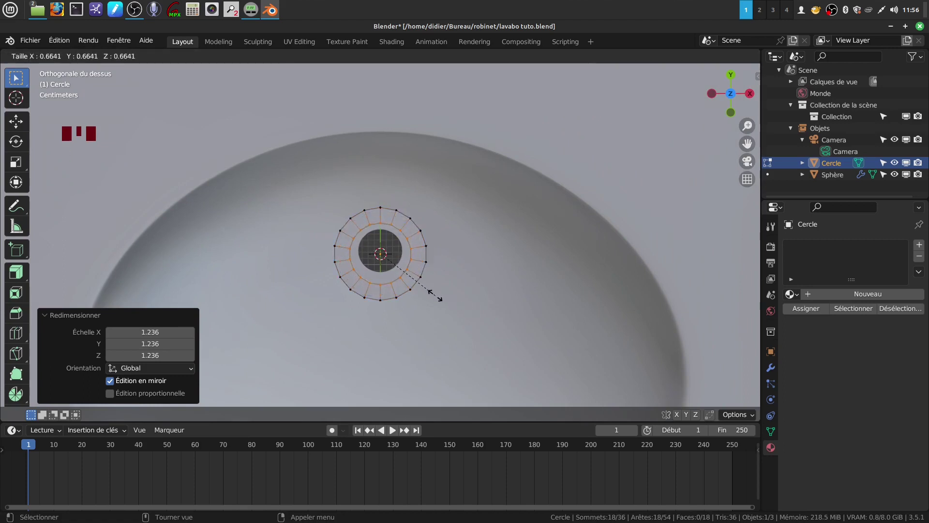
pyautogui.click(434, 294)
pyautogui.moveTo(435, 294); pyautogui.dragTo(386, 227, button='middle')
pyautogui.moveTo(390, 219); pyautogui.dragTo(390, 220)
pyautogui.scroll(2, 428, 287)
pyautogui.scroll(3, 427, 287)
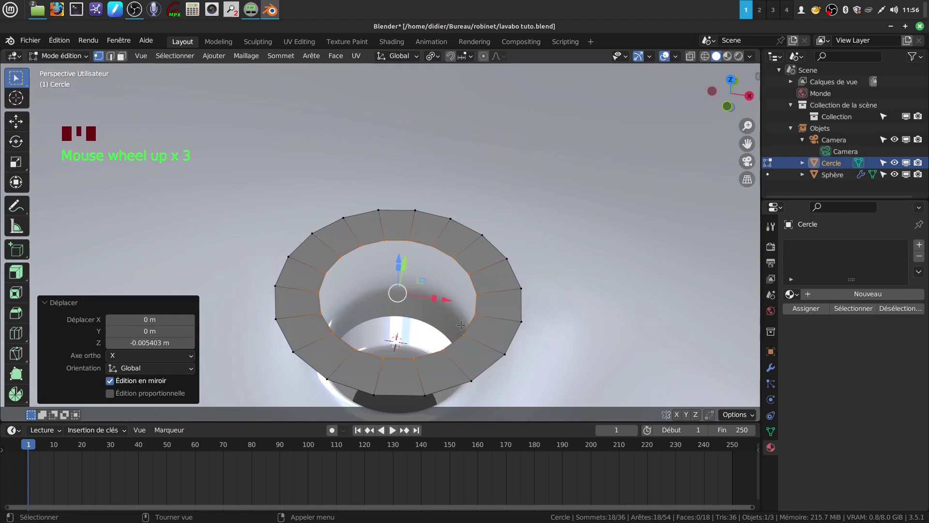
# Extrude the ring's inner loop slightly downward, and extrude it again inward with a scale of about 0.976
pyautogui.moveTo(441, 305); pyautogui.dragTo(410, 283, button='middle')
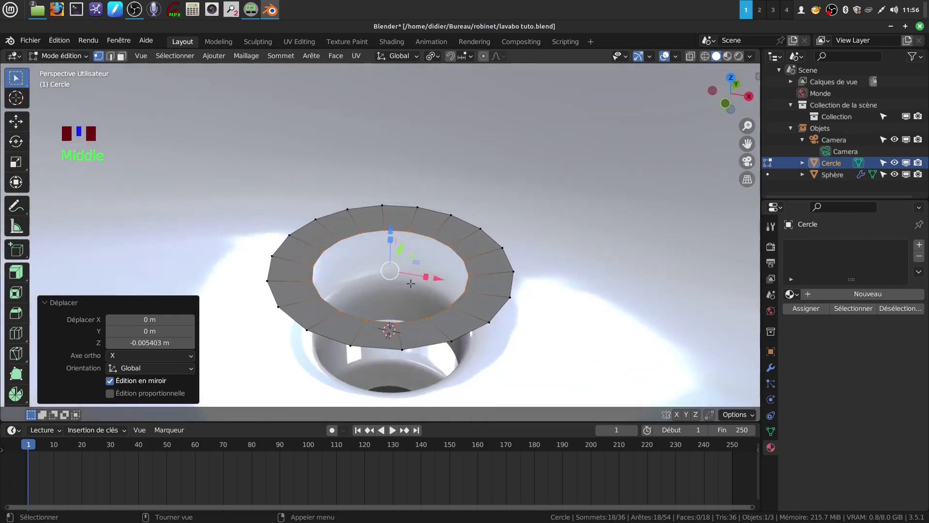
pyautogui.press('e')
pyautogui.press('g')
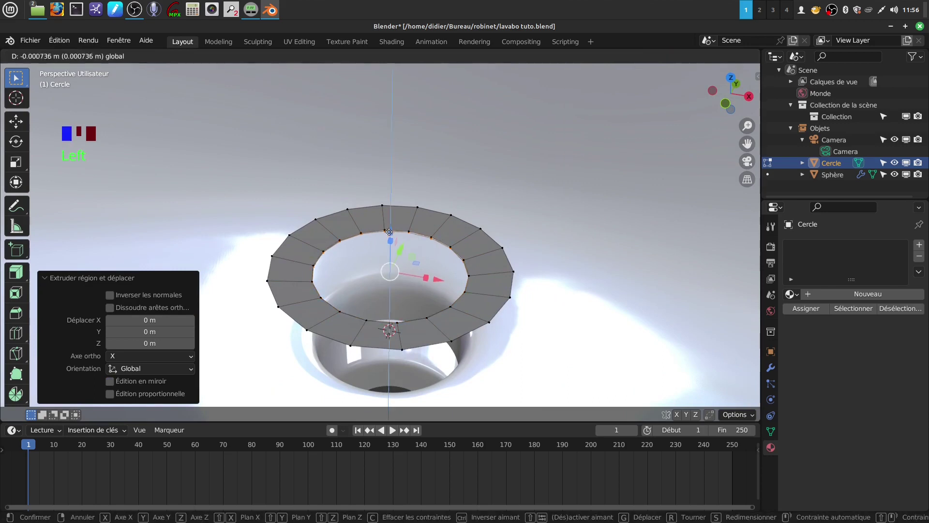
pyautogui.click(430, 277)
pyautogui.press('e')
pyautogui.press('s')
pyautogui.click(462, 286)
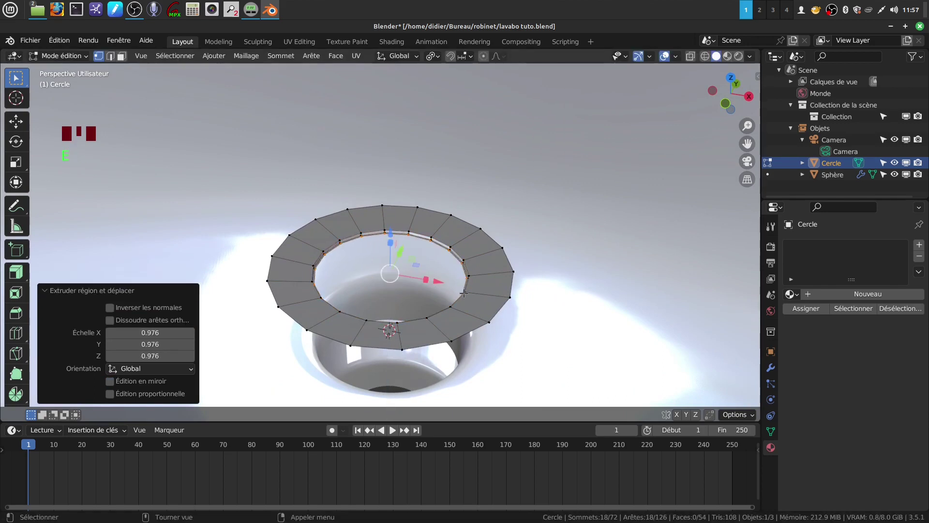
# Extrude the innermost loop once more and raise it about 0.002 m along Z
pyautogui.press('e')
pyautogui.click(464, 293)
pyautogui.moveTo(393, 228); pyautogui.dragTo(394, 228)
pyautogui.moveTo(428, 303); pyautogui.dragTo(432, 292, button='middle')
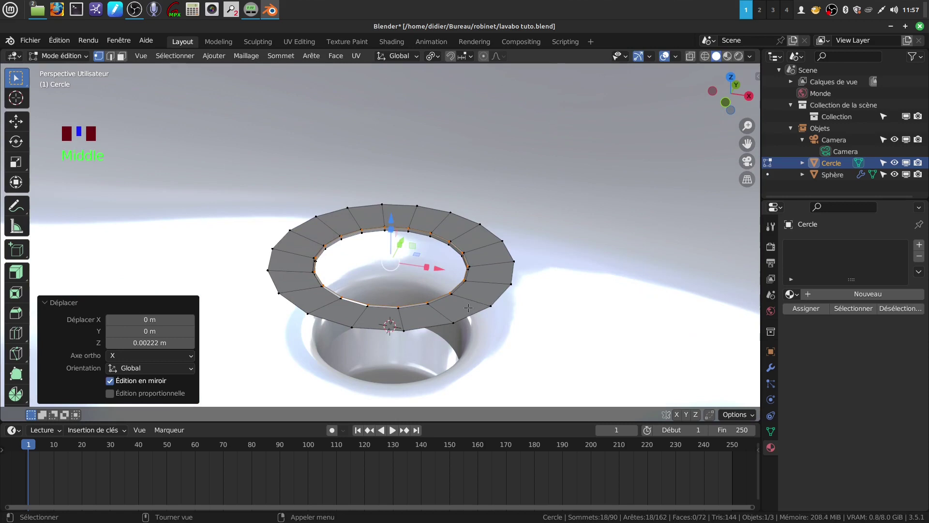
# Extrude the innermost loop inward with a scale of about 0.091 and close the remaining centre hole with a grid fill
pyautogui.press('e')
pyautogui.press('s')
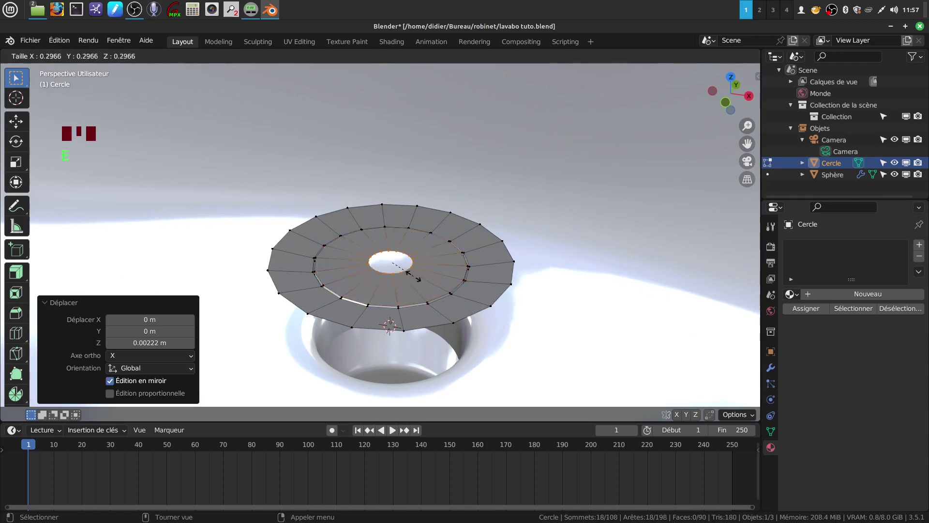
pyautogui.click(392, 263)
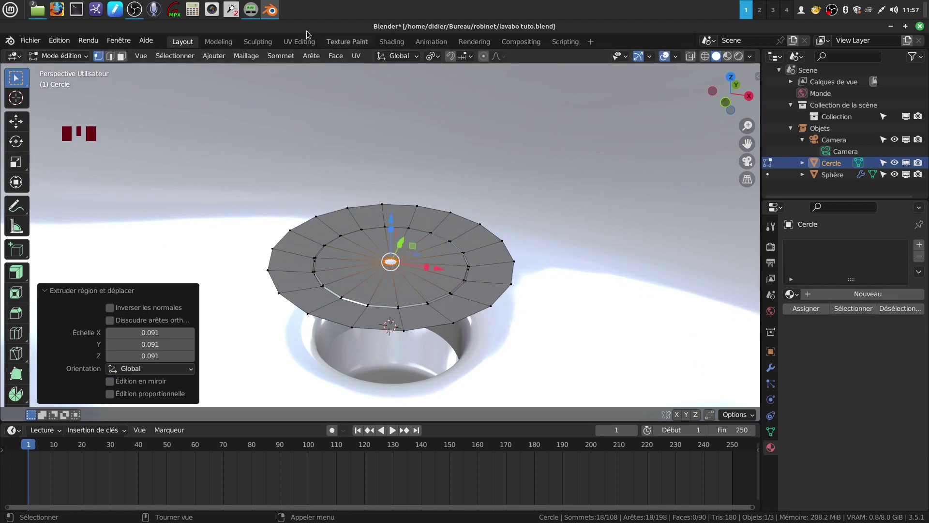
pyautogui.click(335, 56)
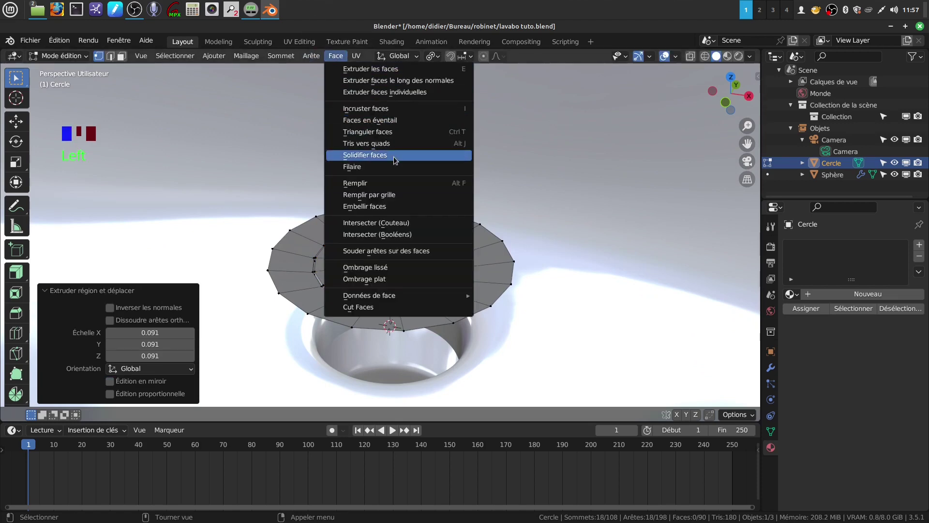
pyautogui.click(406, 195)
pyautogui.scroll(2, 428, 294)
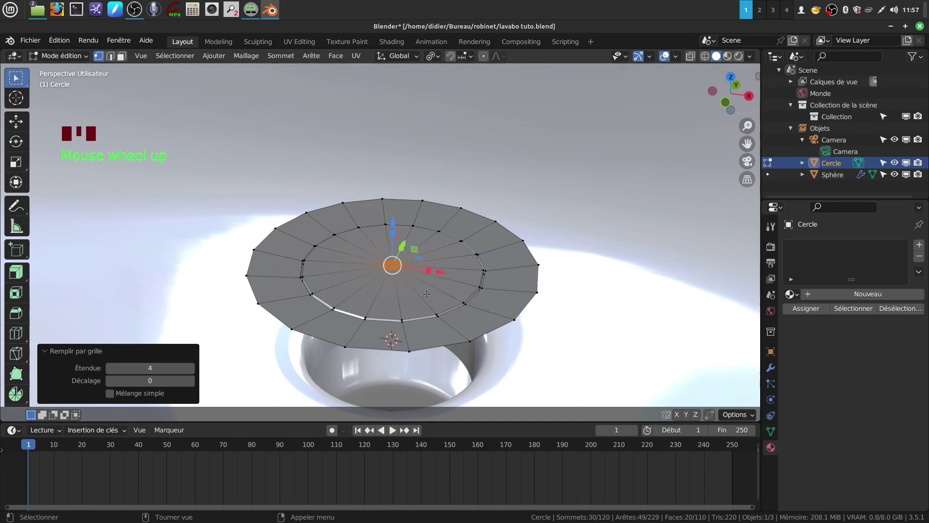
# Add six evenly spaced concentric loop cuts across the disc's inner faces
pyautogui.hotkey('ctrl', 'r')
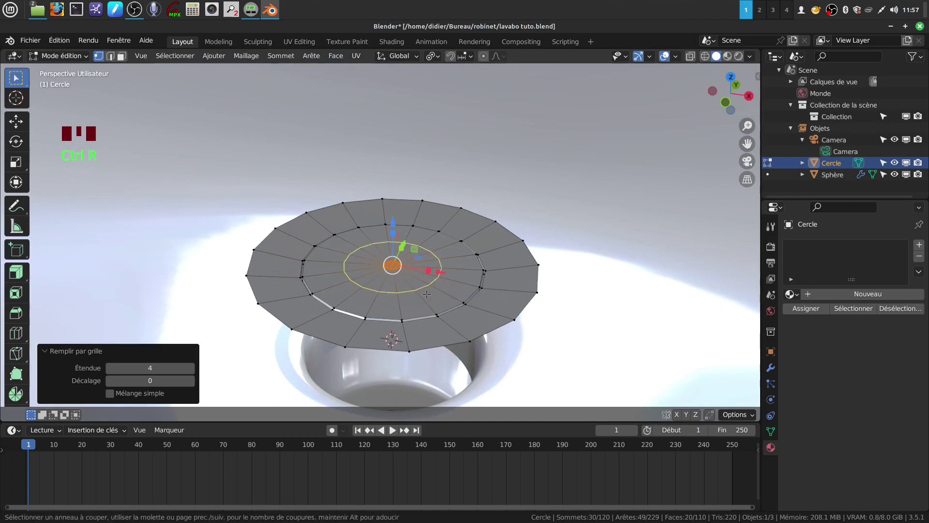
pyautogui.scroll(7, 426, 294)
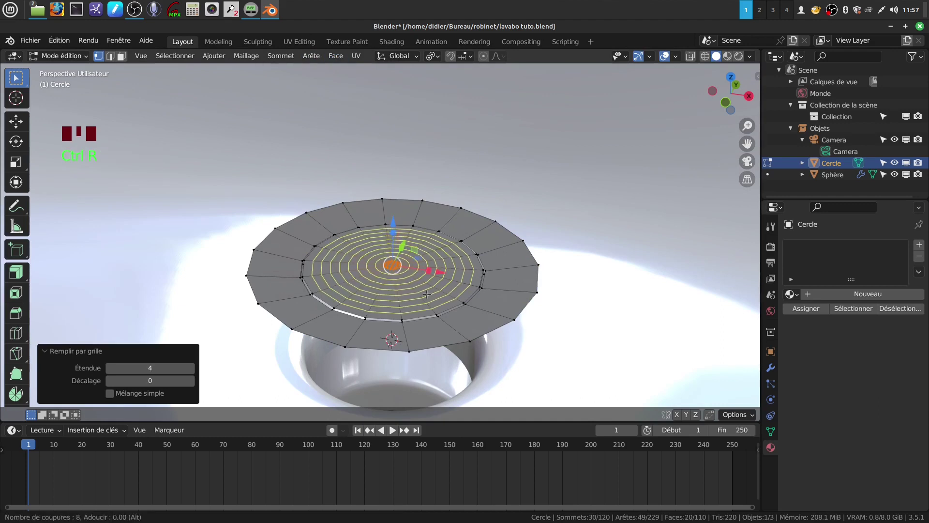
pyautogui.scroll(-2, 426, 294)
pyautogui.click(426, 293)
pyautogui.rightClick(426, 294)
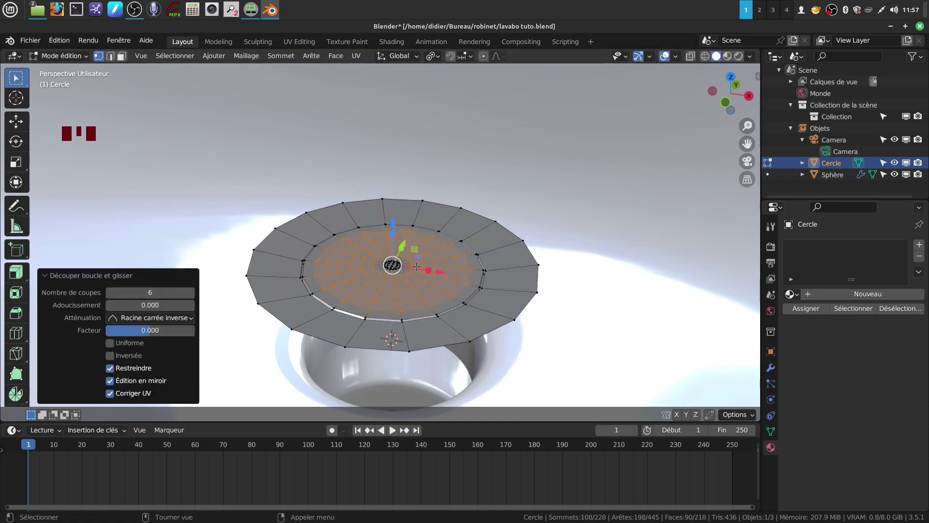
# Raise the disc's central faces about 0.0033 m along Z using spherical proportional editing with a radius of about 0.039 m
pyautogui.keyDown('shift'); pyautogui.moveTo(416, 267); pyautogui.dragTo(388, 182, button='middle'); pyautogui.keyUp('shift')
pyautogui.scroll(4, 409, 259)
pyautogui.click(121, 56)
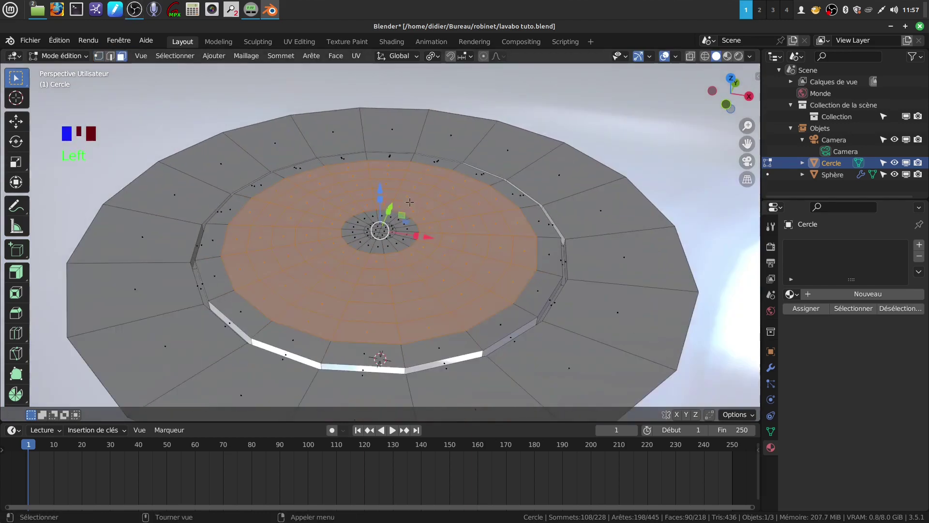
pyautogui.scroll(2, 419, 308)
pyautogui.press('a')
pyautogui.press('c')
pyautogui.click(380, 236)
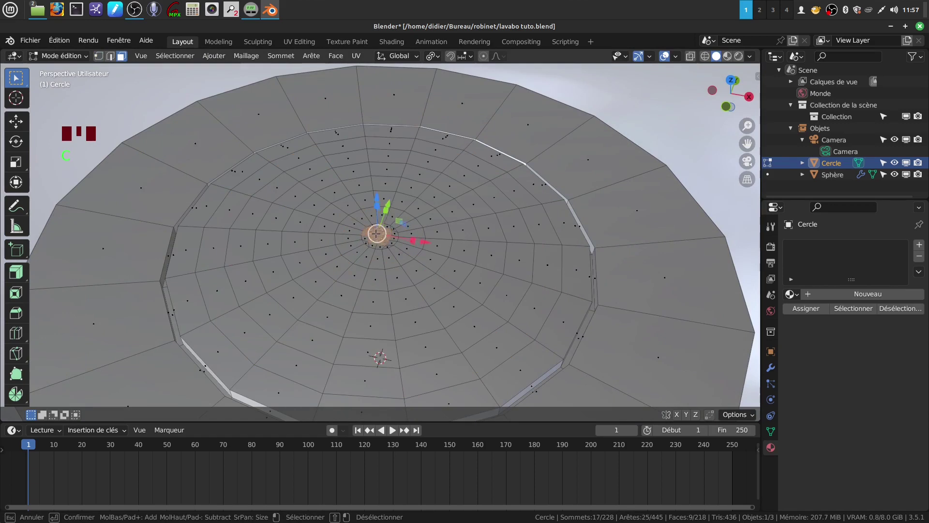
pyautogui.moveTo(381, 240); pyautogui.dragTo(384, 234)
pyautogui.press('Escape')
pyautogui.scroll(-3, 378, 231)
pyautogui.moveTo(428, 182)
pyautogui.mouseDown(button='middle')
pyautogui.moveTo(432, 152)
pyautogui.moveTo(426, 190)
pyautogui.mouseUp(button='middle')
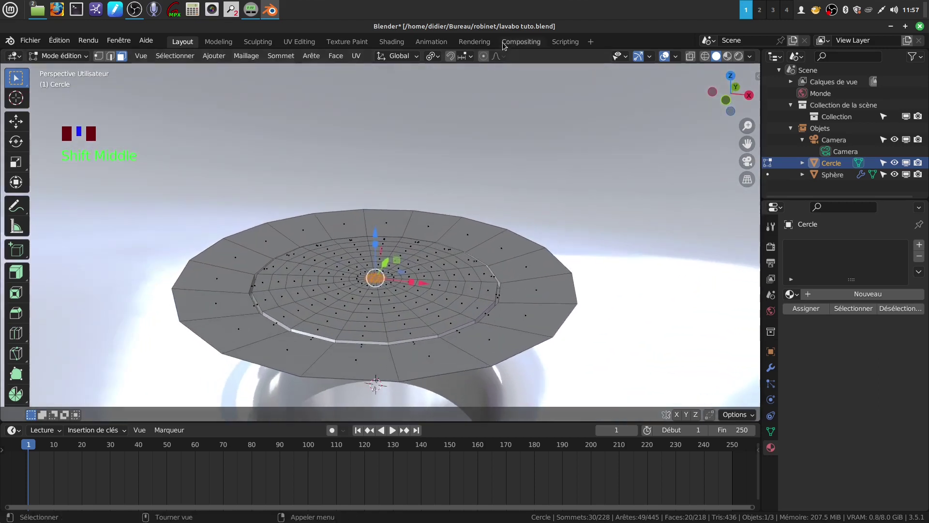
pyautogui.click(484, 56)
pyautogui.click(503, 56)
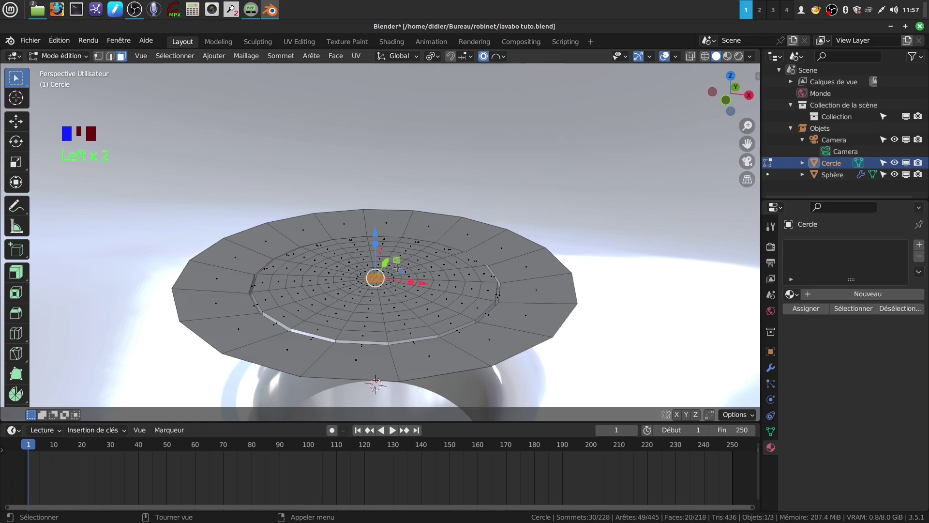
pyautogui.moveTo(374, 232); pyautogui.dragTo(376, 231)
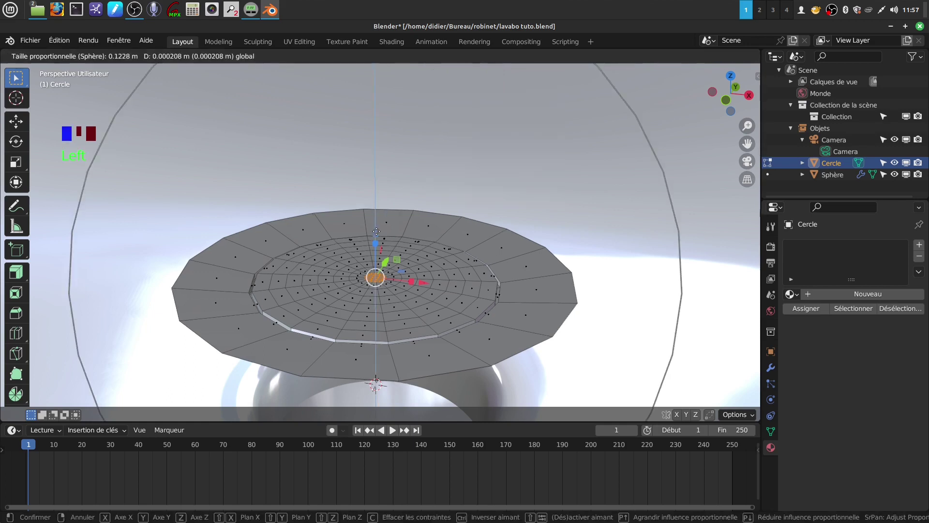
pyautogui.scroll(13, 376, 230)
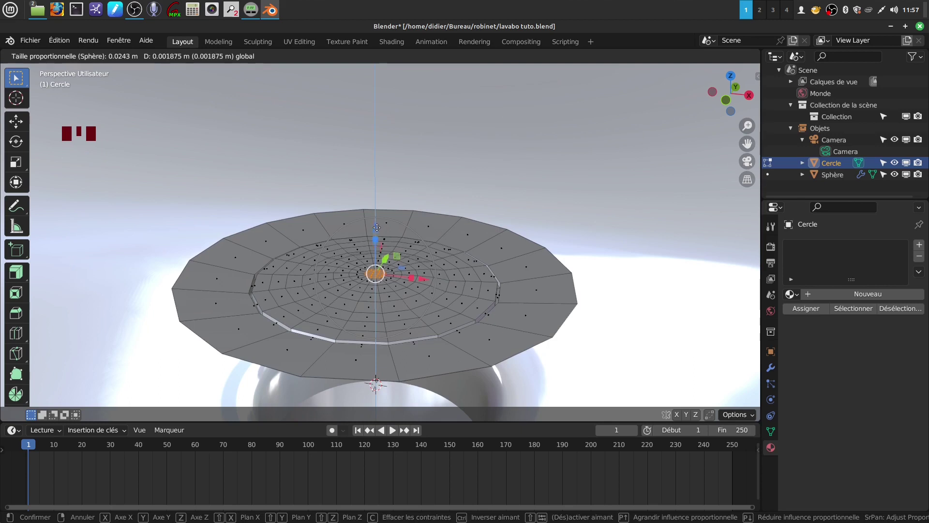
pyautogui.scroll(-4, 378, 225)
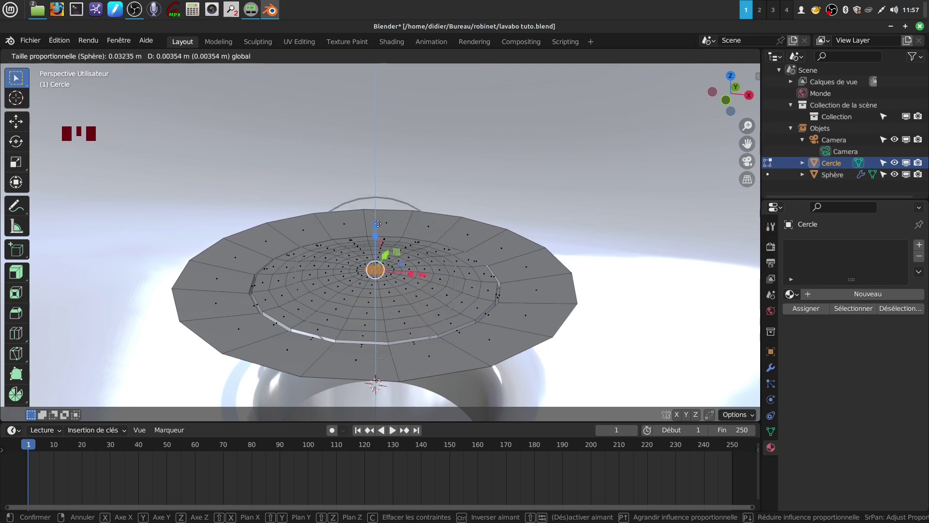
pyautogui.scroll(-1, 378, 224)
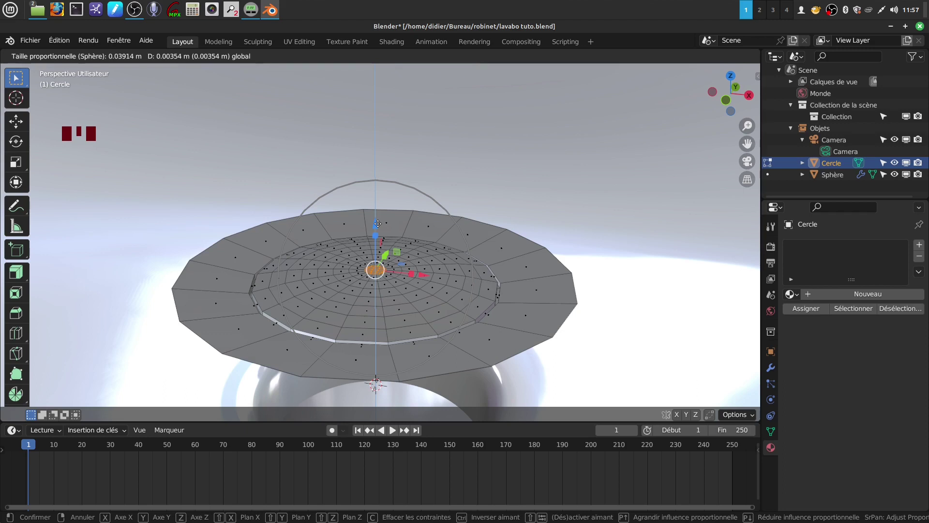
pyautogui.click(378, 224)
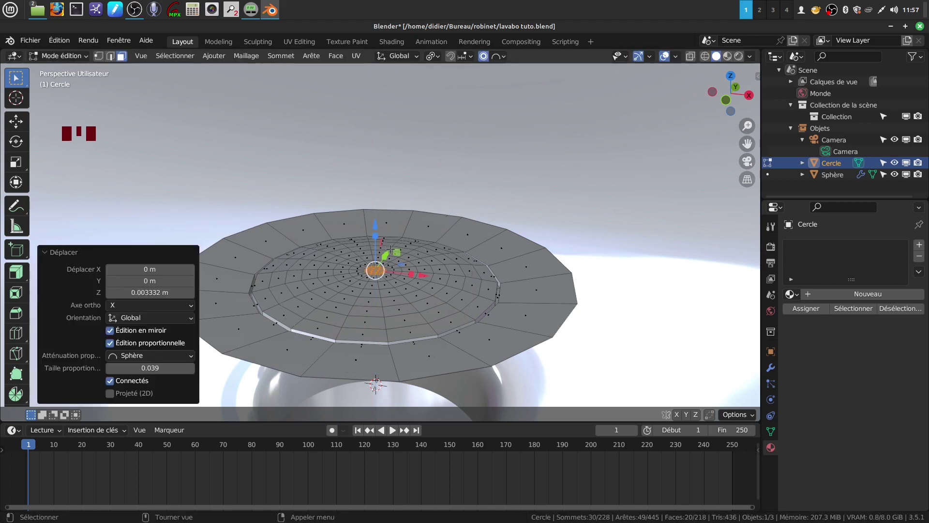
# Bevel the two edge loops around the inner disc's step with a width of about 0.00047 m and two segments
pyautogui.moveTo(418, 291); pyautogui.dragTo(475, 303, button='middle')
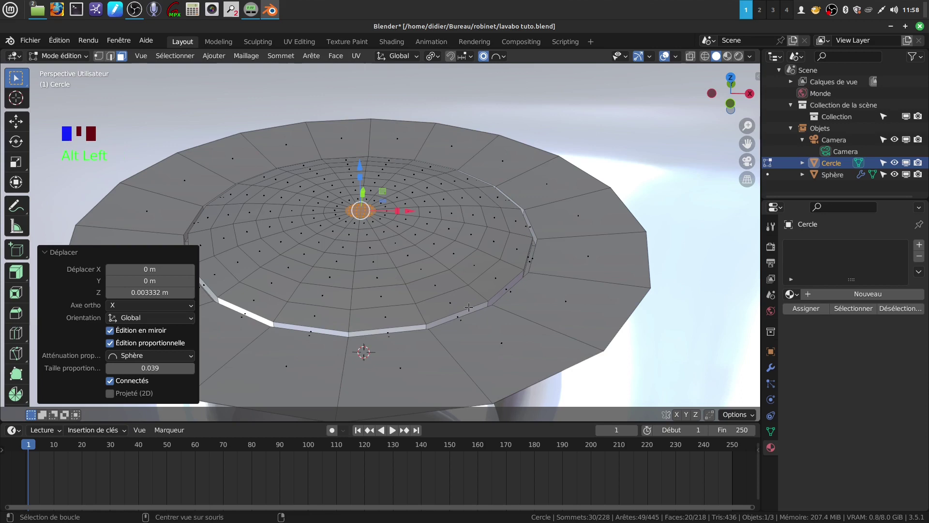
pyautogui.press('a')
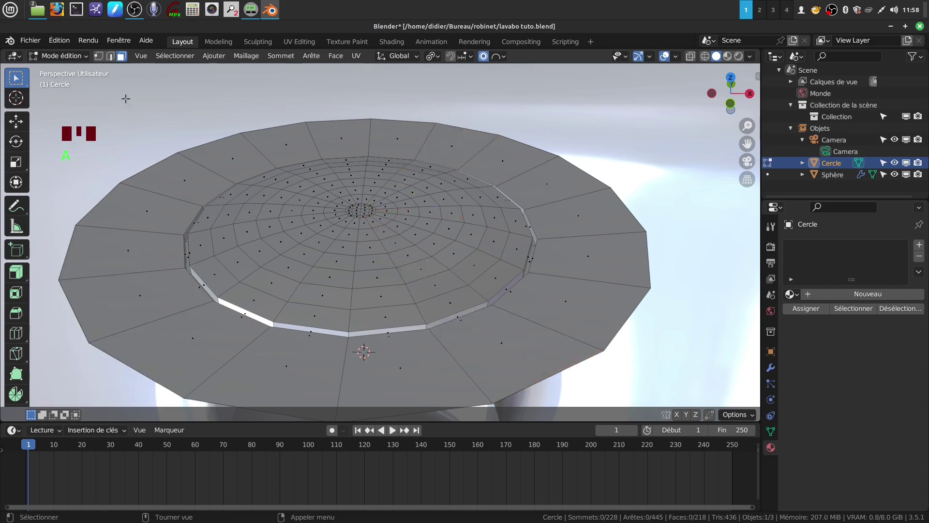
pyautogui.click(110, 56)
pyautogui.keyDown('alt'); pyautogui.click(472, 317); pyautogui.keyUp('alt')
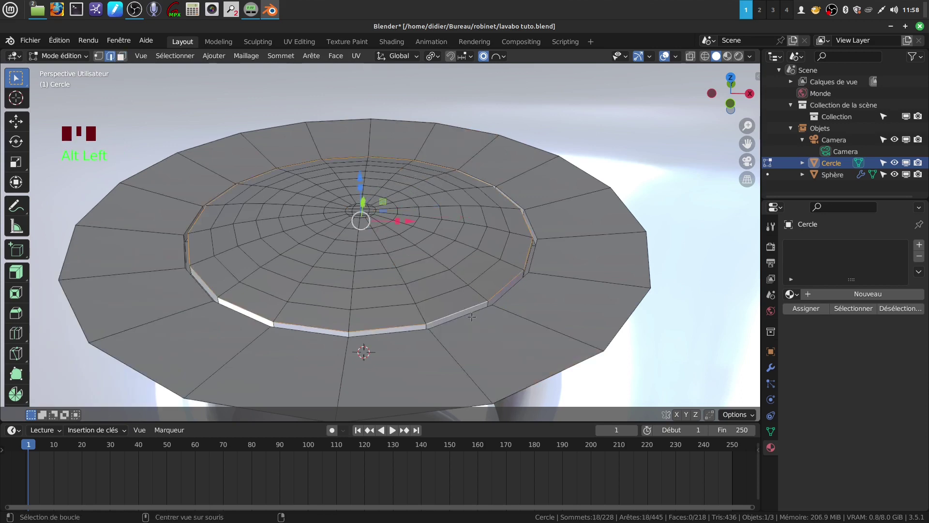
pyautogui.keyDown('alt'); pyautogui.keyDown('shift'); pyautogui.click(467, 315); pyautogui.keyUp('shift'); pyautogui.keyUp('alt')
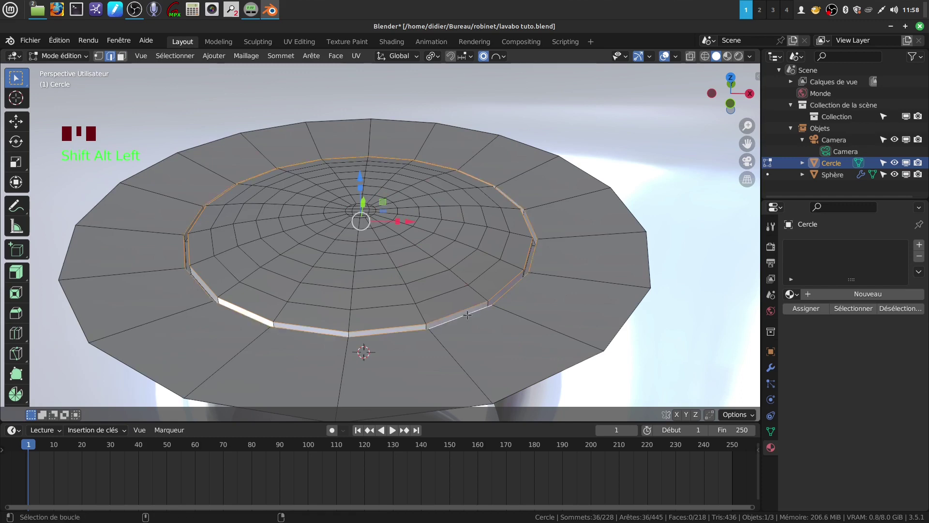
pyautogui.hotkey('ctrl', 'b')
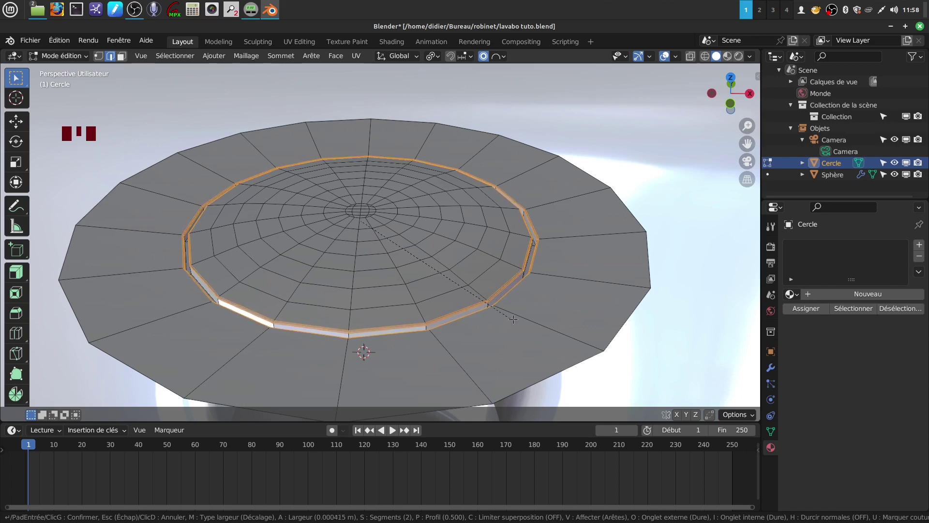
pyautogui.click(514, 317)
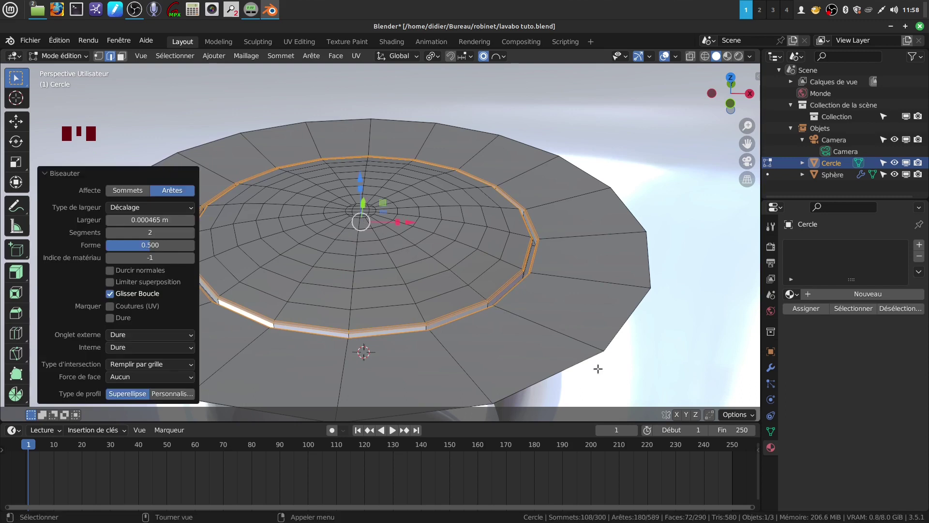
# Extrude the disc's outer edge loop and lower it about 0.0014 m along Z with proportional editing off
pyautogui.keyDown('alt'); pyautogui.click(580, 361); pyautogui.keyUp('alt')
pyautogui.moveTo(583, 355); pyautogui.dragTo(570, 317, button='middle')
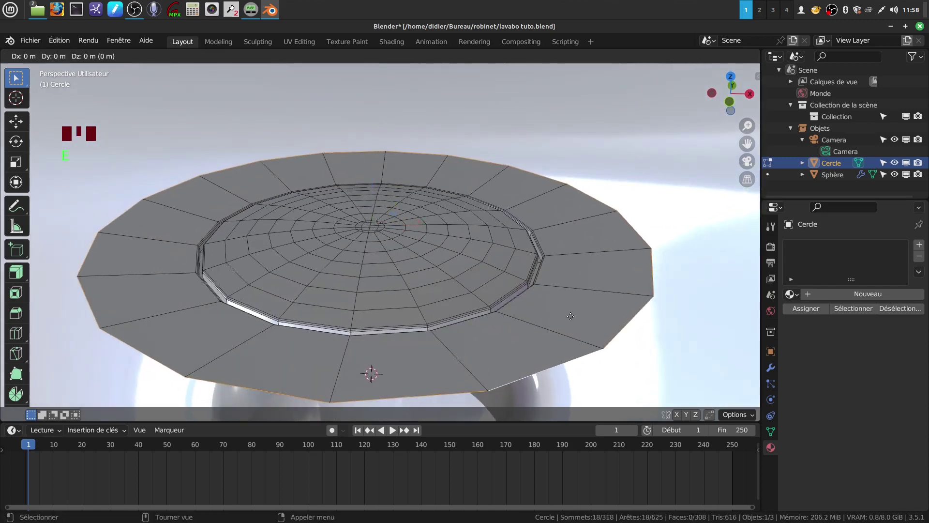
pyautogui.press('e')
pyautogui.moveTo(372, 178); pyautogui.dragTo(373, 176)
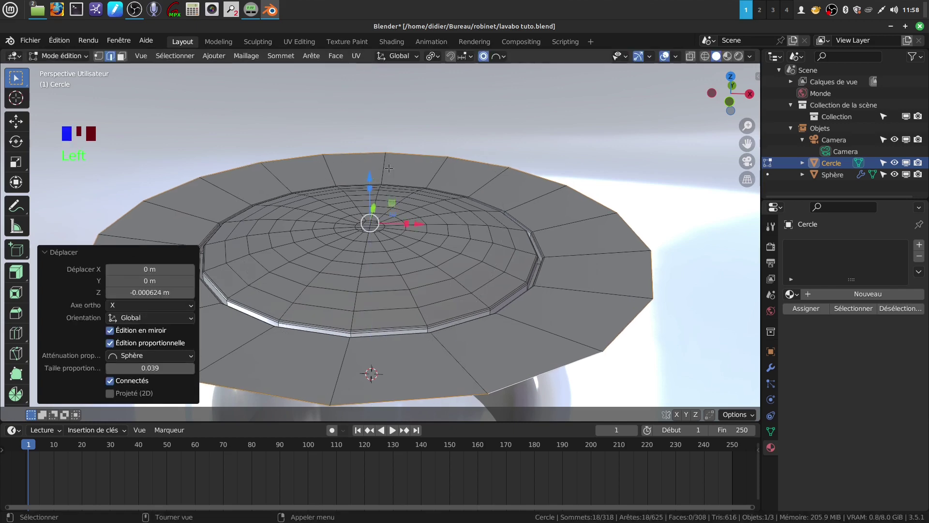
pyautogui.hotkey('ctrl', 'z')
pyautogui.click(483, 56)
pyautogui.moveTo(369, 174); pyautogui.dragTo(654, 327)
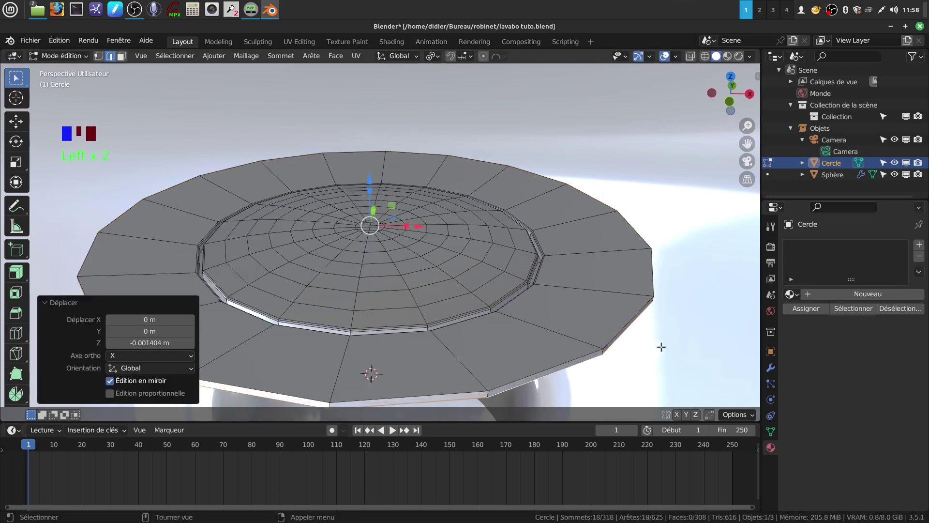
# Extrude the lowered outer loop inward with a scale of about 0.915 and enlarge the new loop by about 1.040
pyautogui.press('e')
pyautogui.press('s')
pyautogui.click(634, 354)
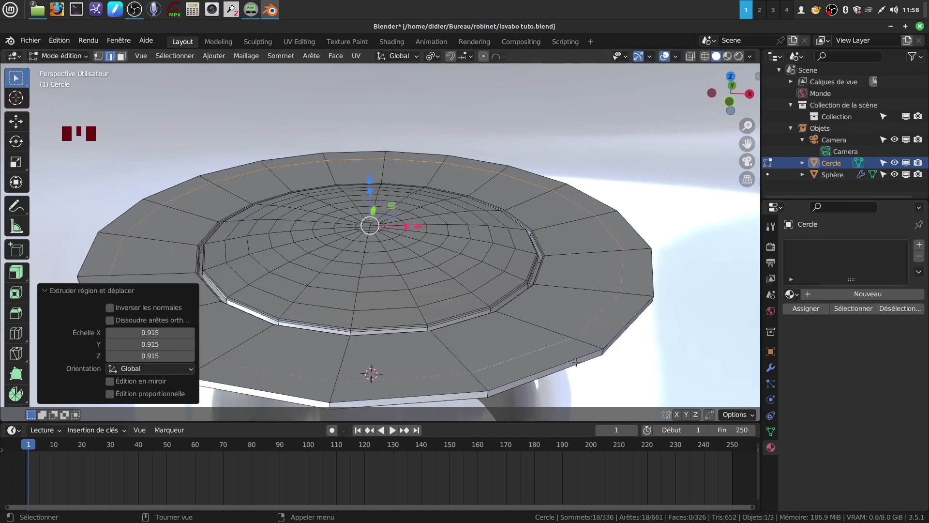
pyautogui.press('s')
pyautogui.click(597, 365)
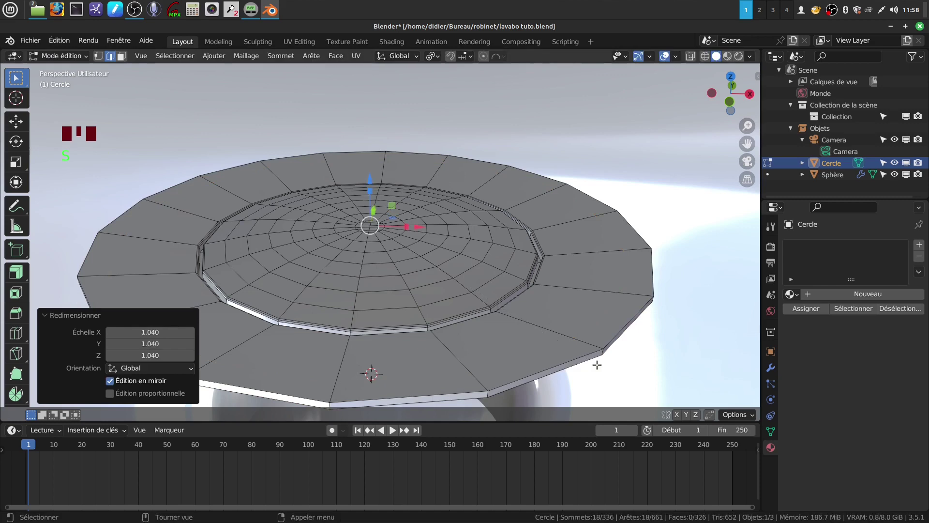
# Bevel the disc's upper outer edge loop with a width of about 0.00054 m and two segments
pyautogui.keyDown('alt'); pyautogui.click(538, 369); pyautogui.keyUp('alt')
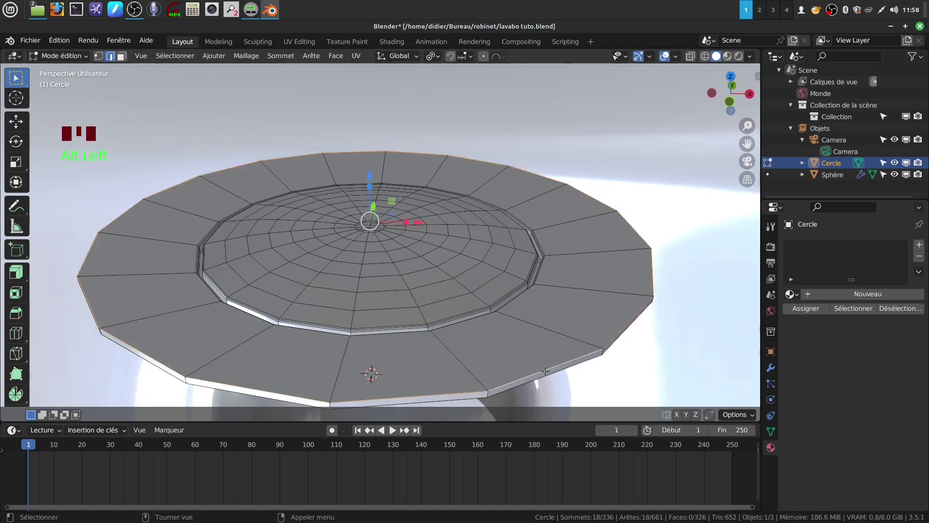
pyautogui.keyDown('alt'); pyautogui.click(538, 379); pyautogui.keyUp('alt')
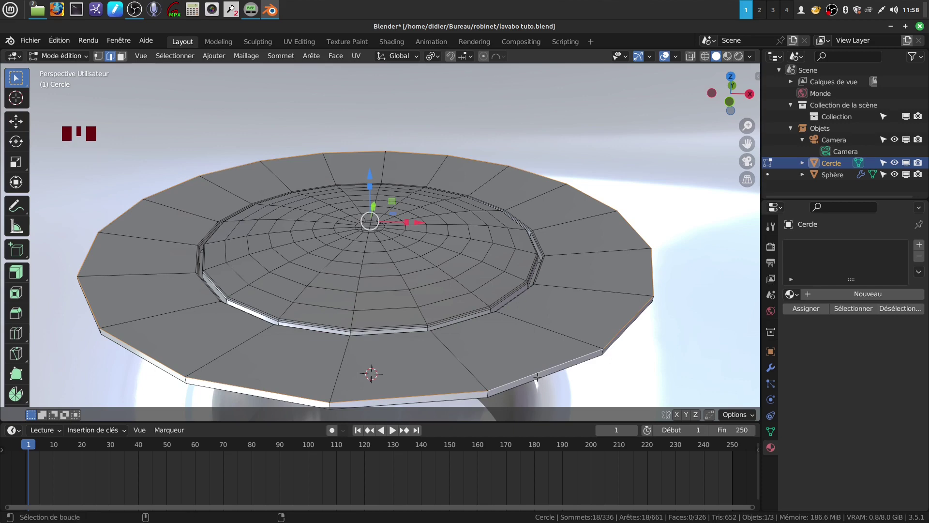
pyautogui.hotkey('ctrl', 'b')
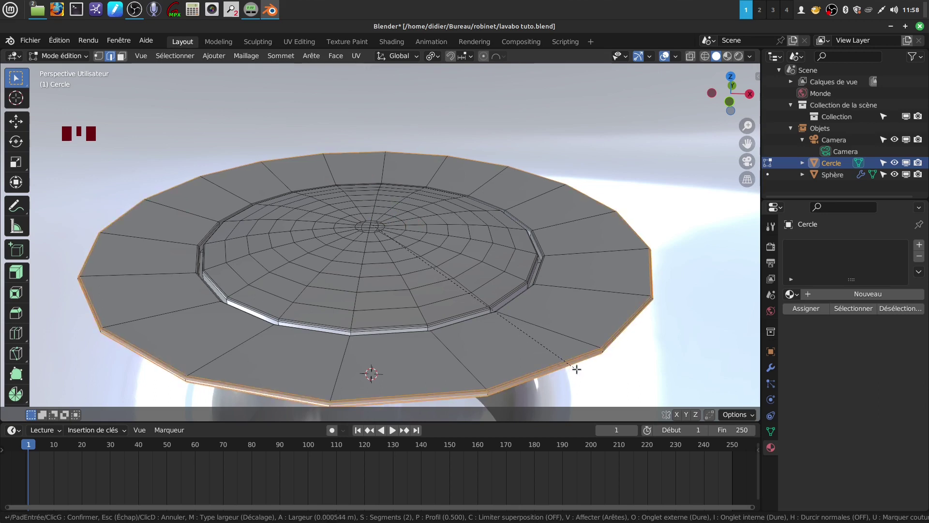
pyautogui.click(577, 370)
pyautogui.scroll(-3, 455, 305)
pyautogui.moveTo(441, 299); pyautogui.dragTo(431, 299, button='middle')
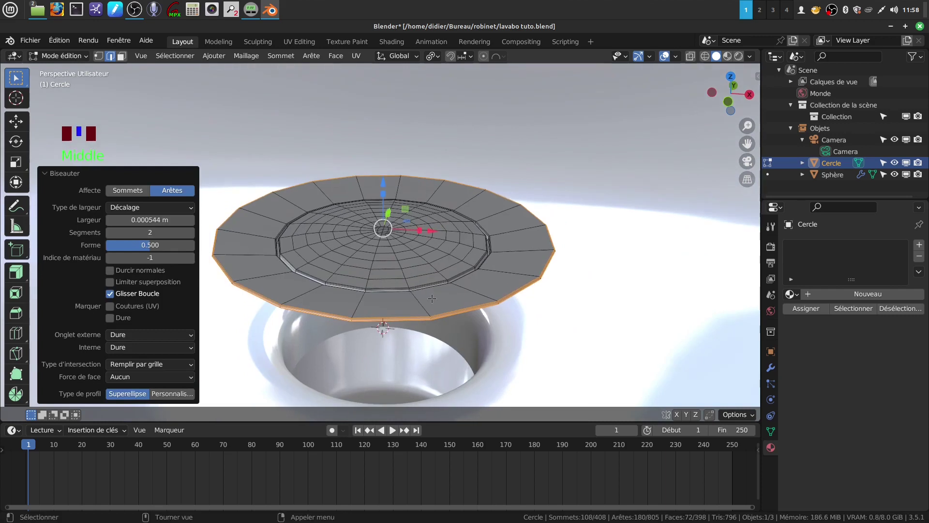
# Leave mesh editing and show the face orientation overlay to check the disc's normals
pyautogui.press('Tab')
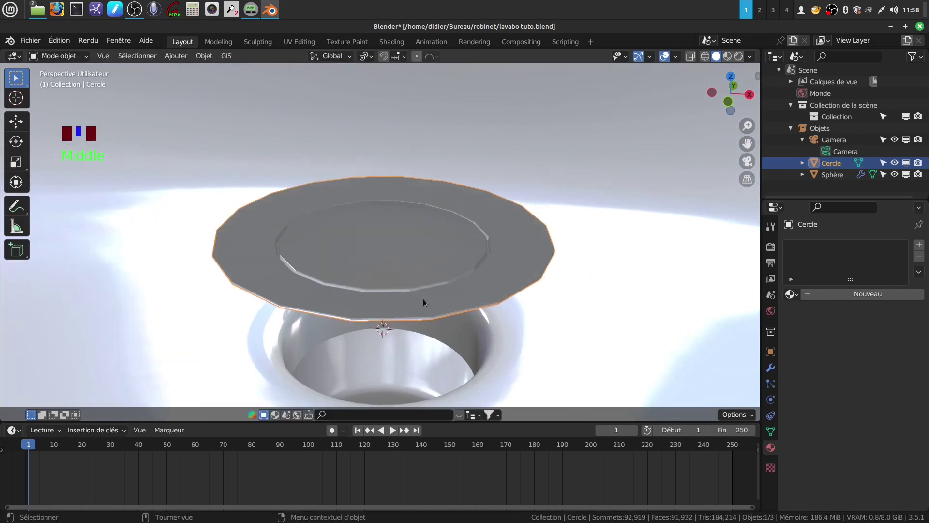
pyautogui.press('q')
pyautogui.click(284, 321)
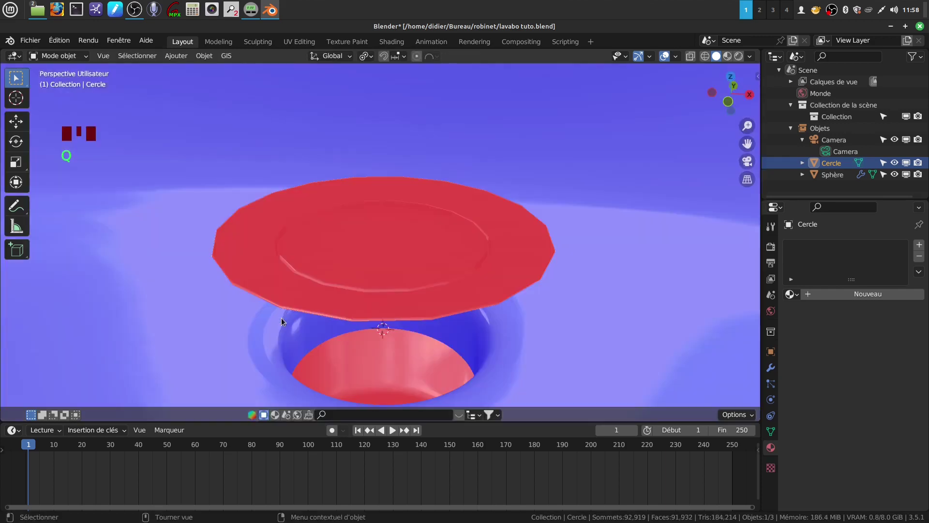
# Turn the normals of all the disc's faces outward and hide the face orientation overlay
pyautogui.press('Tab')
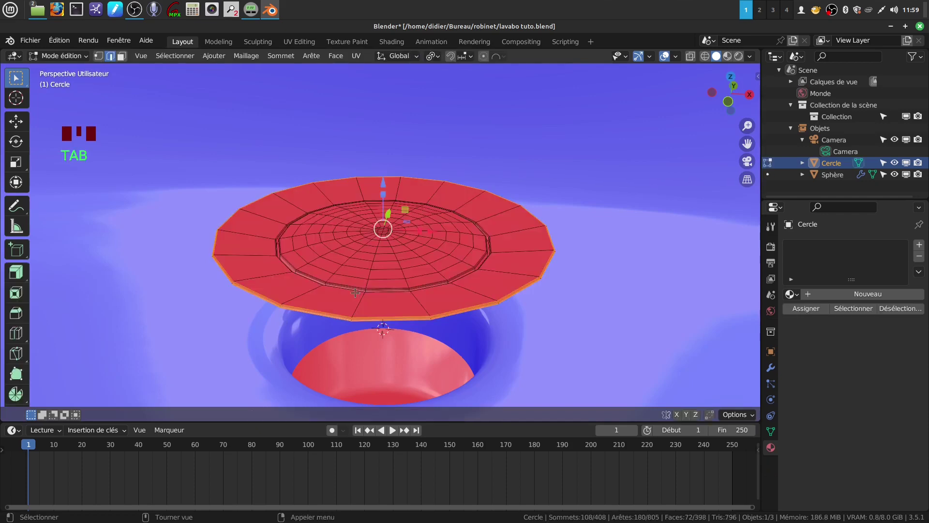
pyautogui.press('a')
pyautogui.press('a')
pyautogui.press('a')
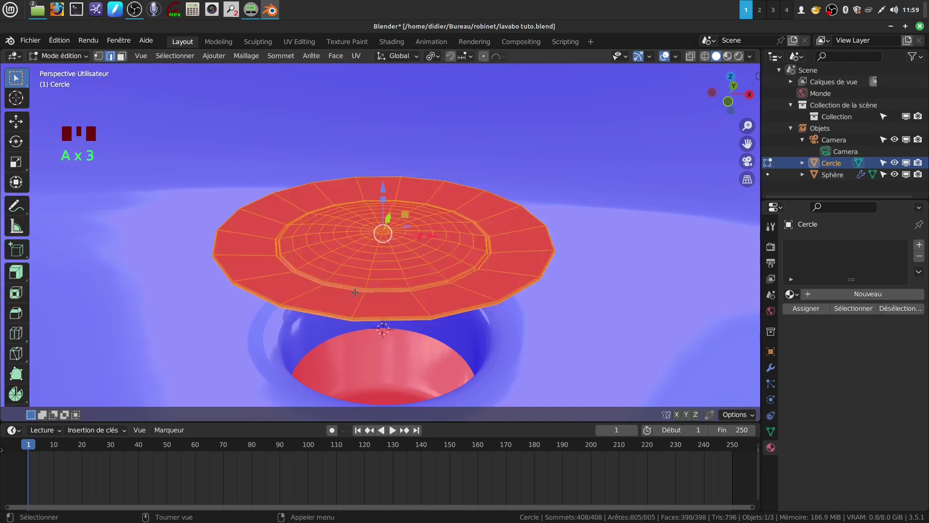
pyautogui.click(254, 57)
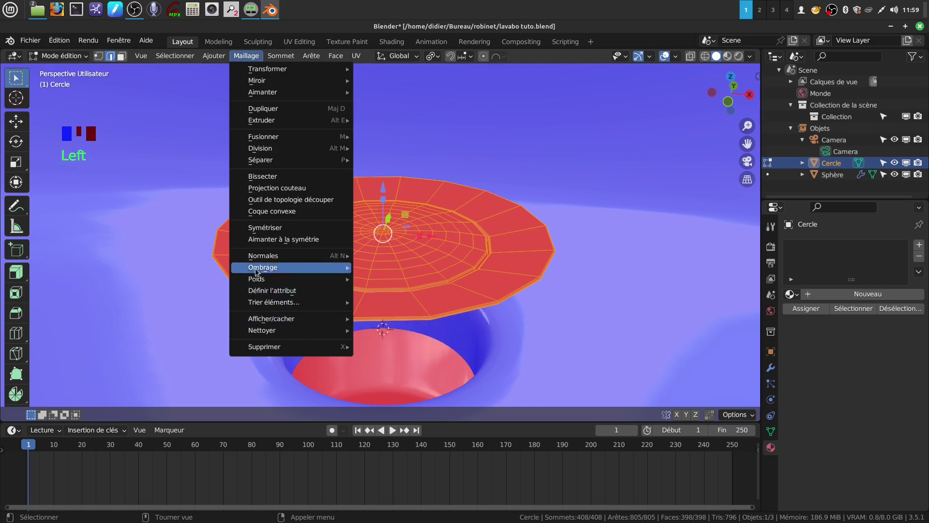
pyautogui.moveTo(264, 256)
pyautogui.click(398, 256)
pyautogui.press('Tab')
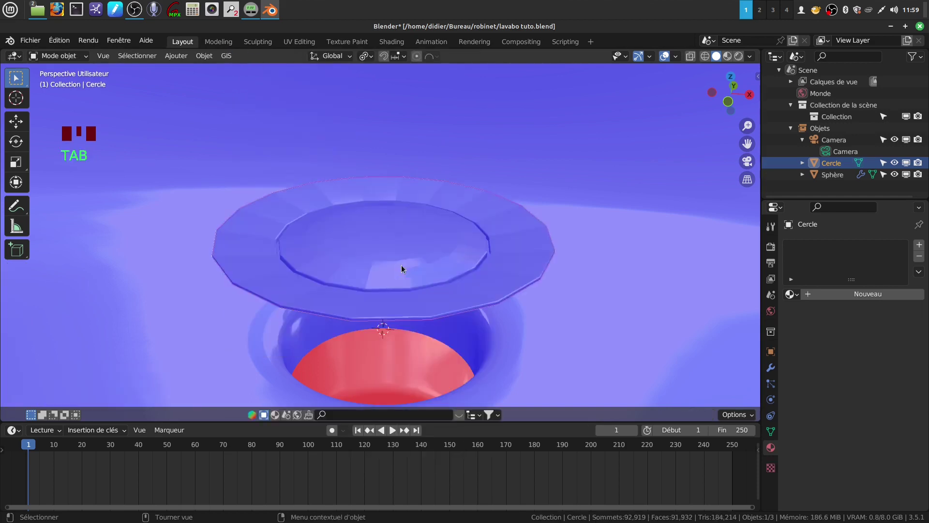
pyautogui.press('q')
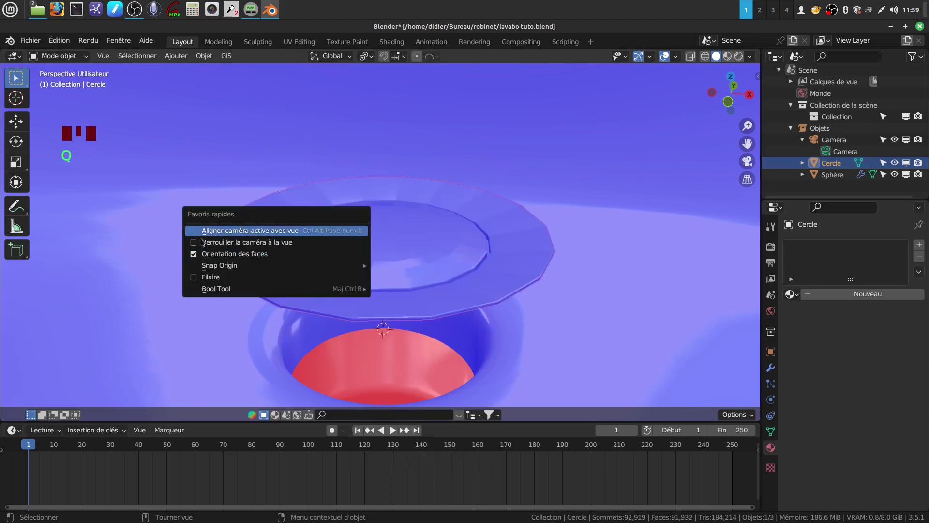
pyautogui.click(193, 252)
pyautogui.moveTo(469, 295); pyautogui.dragTo(470, 294, button='middle')
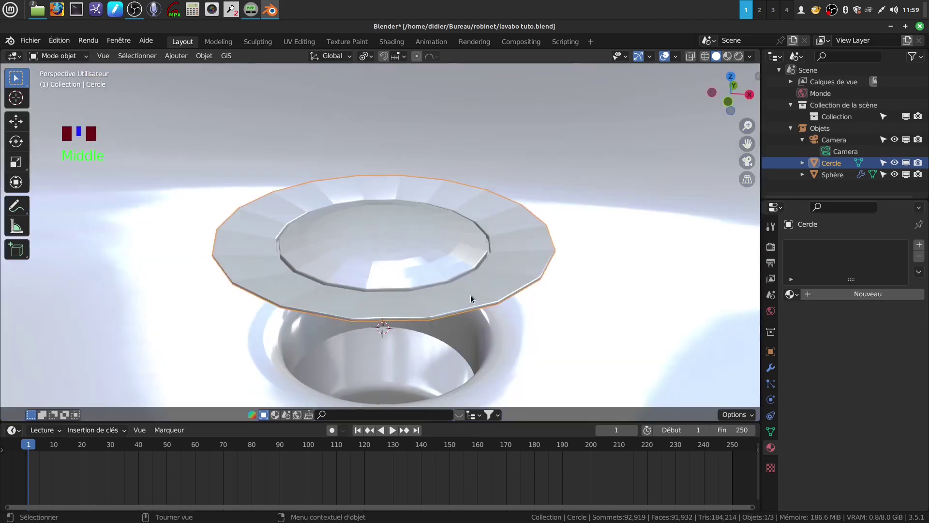
# Add a Catmull-Clark Subdivision Surface modifier to the disc with two viewport levels
pyautogui.click(791, 294)
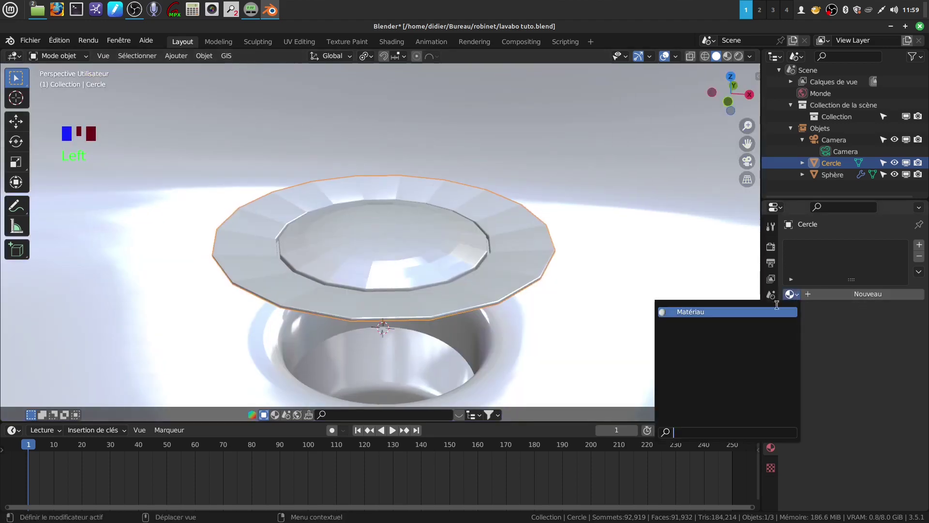
pyautogui.click(771, 368)
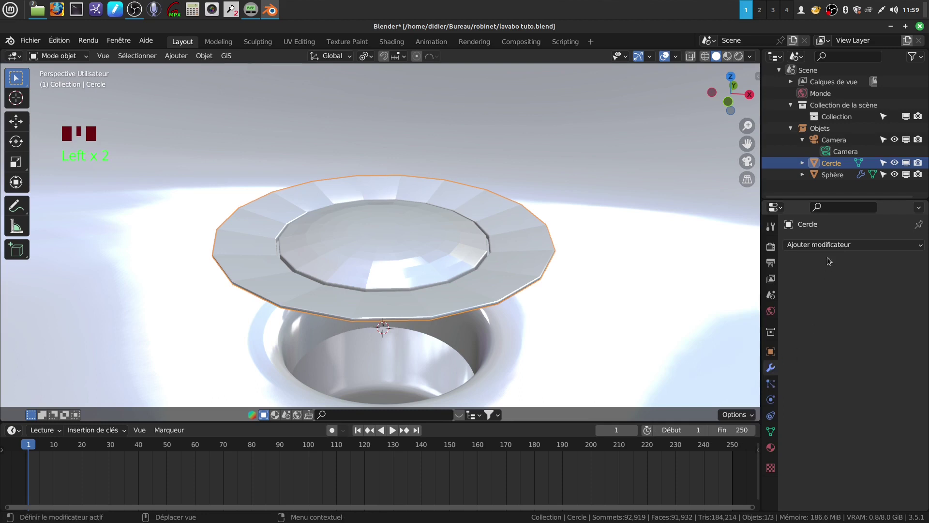
pyautogui.moveTo(923, 247); pyautogui.dragTo(690, 448)
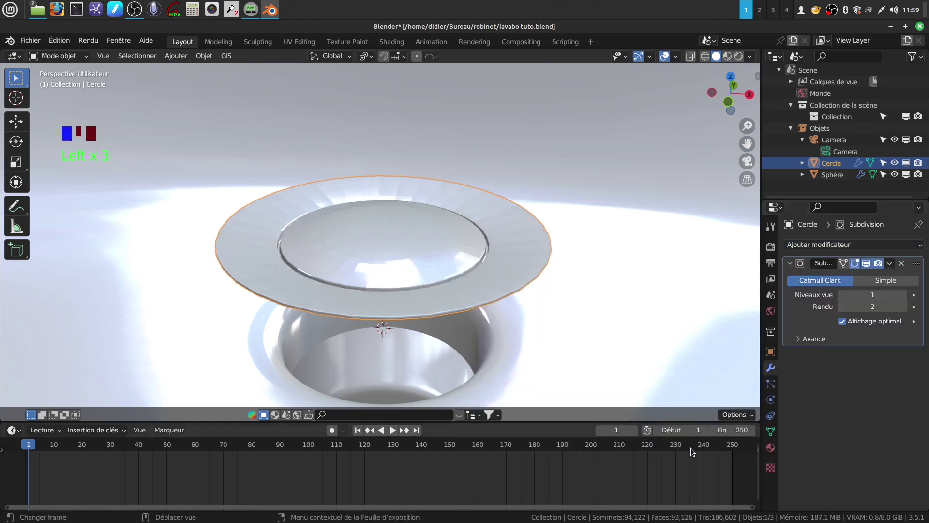
pyautogui.click(903, 295)
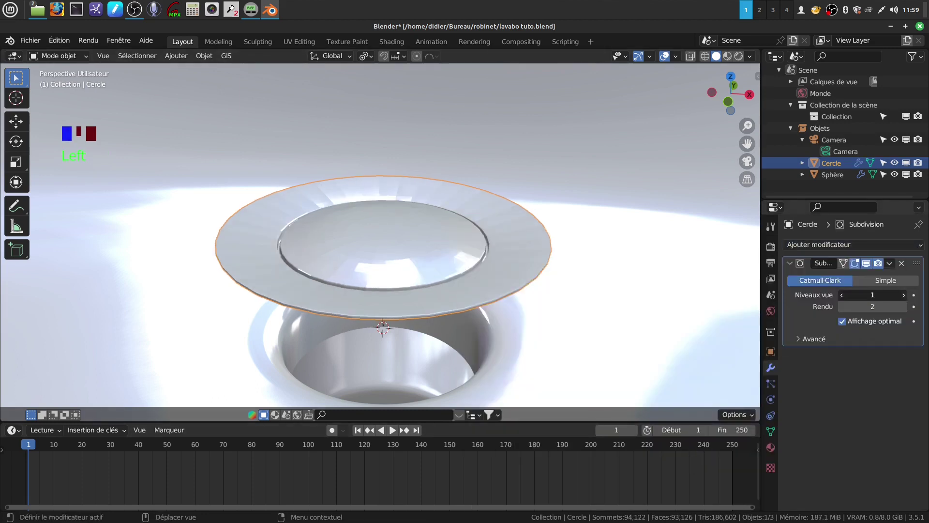
# Shade the disc smooth with auto smooth at 30° and apply its Subdivision modifier
pyautogui.moveTo(509, 271); pyautogui.dragTo(490, 282, button='right')
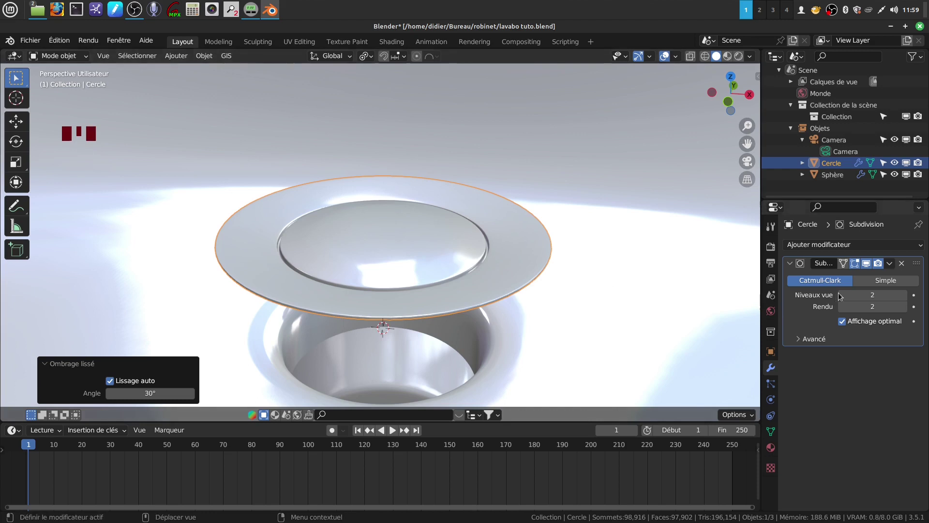
pyautogui.click(890, 264)
pyautogui.click(846, 277)
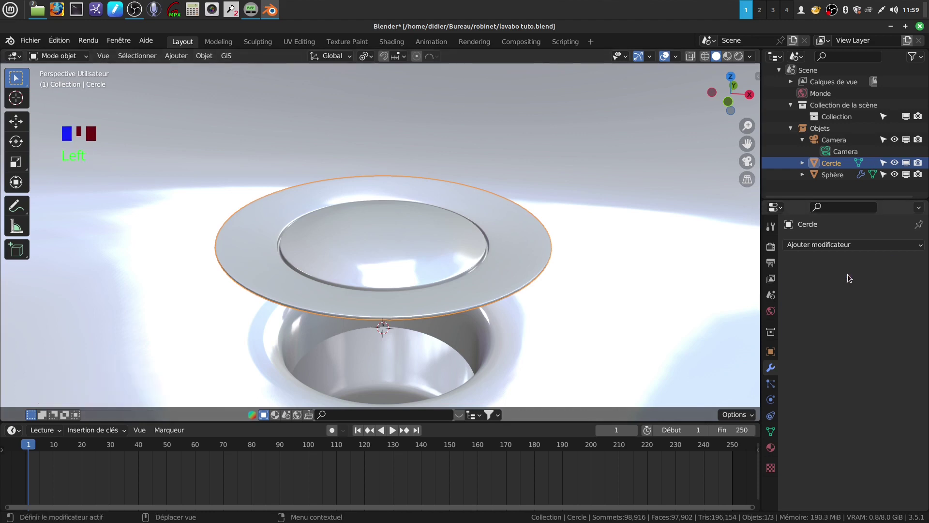
# Add a Weighted Normal modifier to the disc with its weight set to 100
pyautogui.click(922, 245)
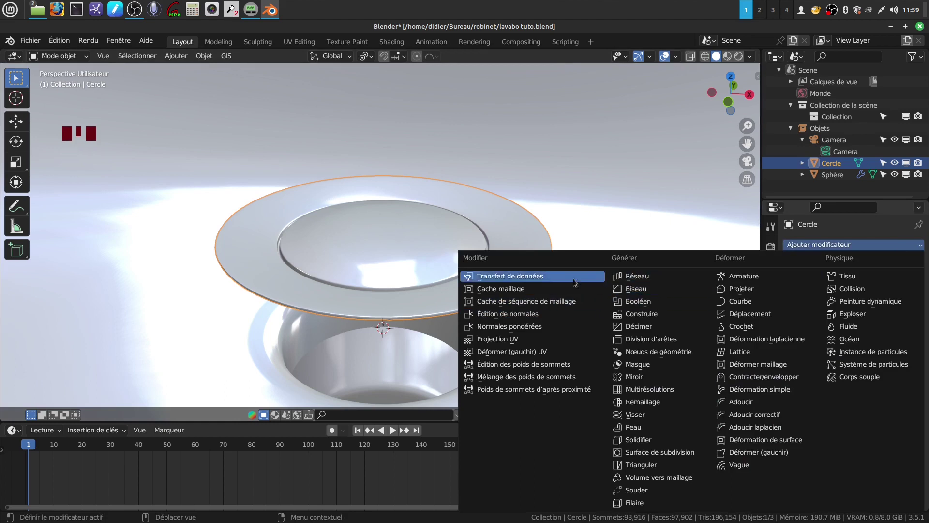
pyautogui.click(551, 326)
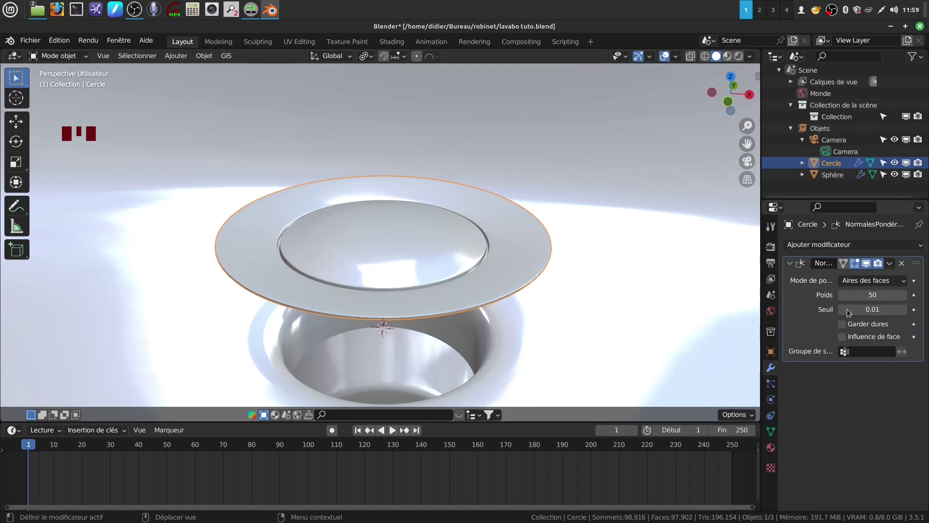
pyautogui.click(864, 295)
pyautogui.write('100')
pyautogui.press('Return')
pyautogui.moveTo(387, 283); pyautogui.dragTo(395, 310, button='middle')
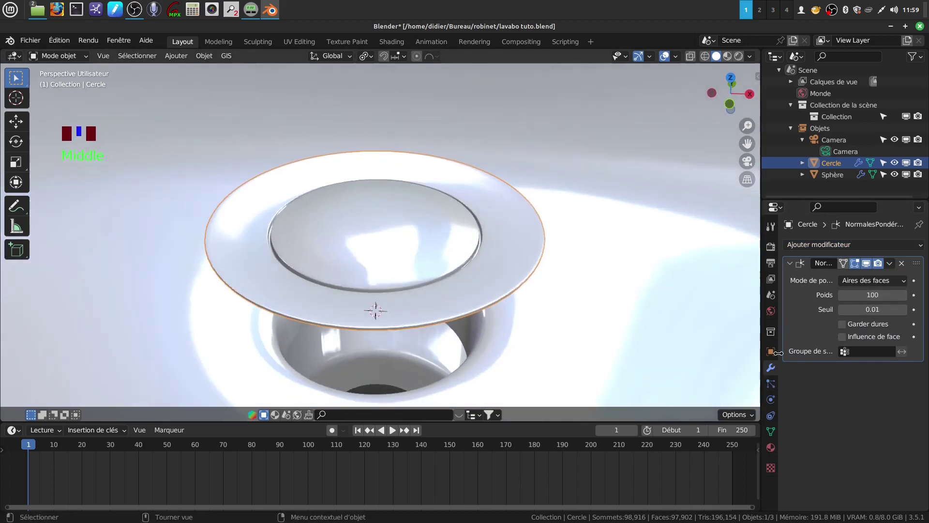
# Give the disc a new material with metallic 1.000, specular 0.000 and roughness about 0.087
pyautogui.click(771, 448)
pyautogui.click(867, 295)
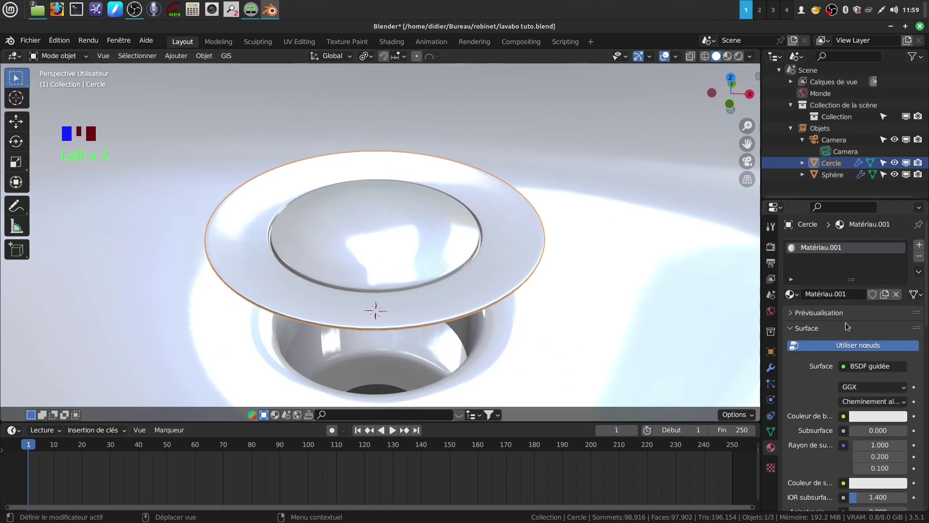
pyautogui.scroll(-6, 871, 415)
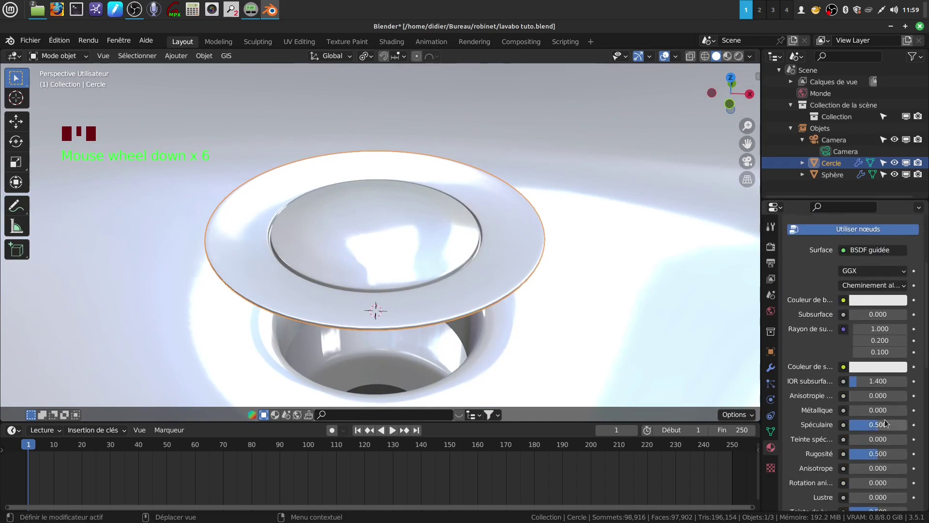
pyautogui.moveTo(875, 430); pyautogui.dragTo(905, 411)
pyautogui.moveTo(878, 453); pyautogui.dragTo(854, 454)
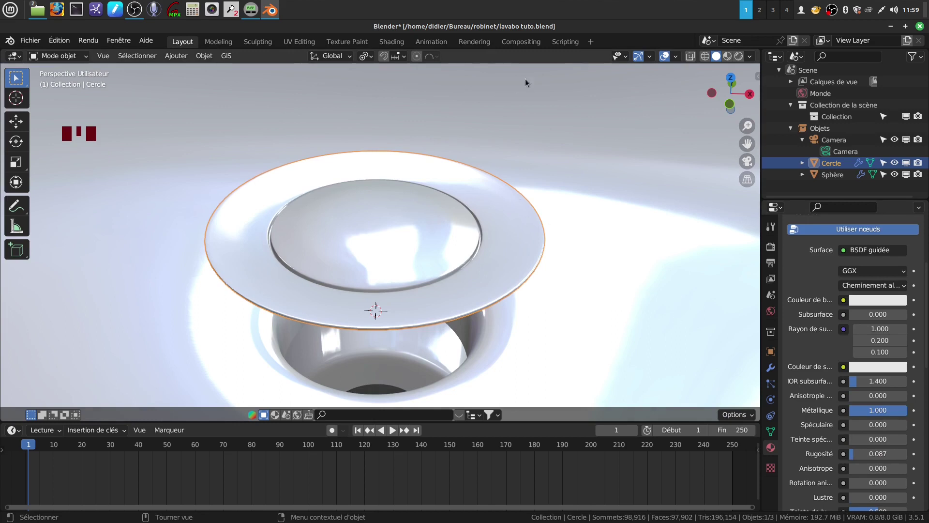
# Preview the disc in rendered shading, raise its roughness to about 0.112 and return to solid shading
pyautogui.click(739, 55)
pyautogui.moveTo(455, 265)
pyautogui.mouseDown(button='middle')
pyautogui.moveTo(452, 283)
pyautogui.moveTo(460, 262)
pyautogui.mouseUp(button='middle')
pyautogui.moveTo(858, 457); pyautogui.dragTo(857, 456)
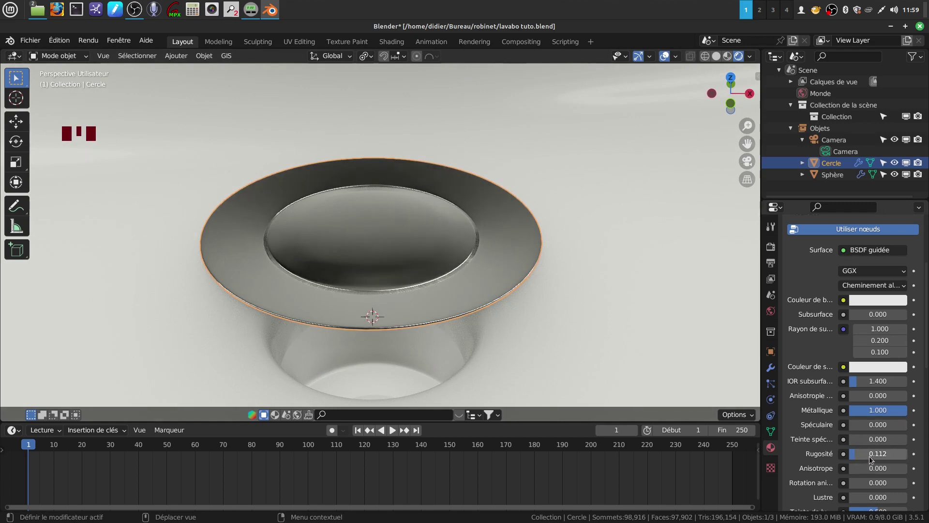
pyautogui.moveTo(462, 254); pyautogui.dragTo(397, 163, button='middle')
pyautogui.scroll(-3, 397, 167)
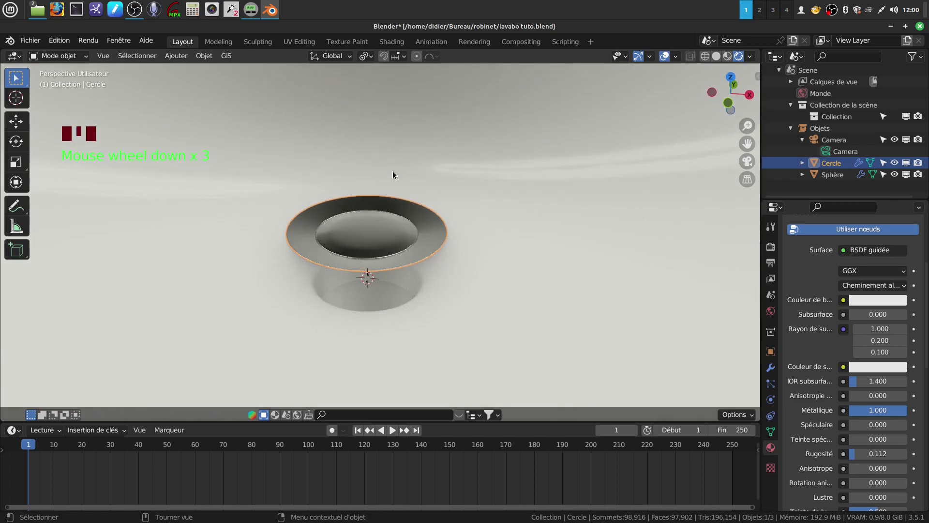
pyautogui.click(717, 56)
# Set the disc's origin to its geometry and lower it about 0.047 m along Z into the right bowl's drain hole
pyautogui.moveTo(434, 198); pyautogui.dragTo(434, 188, button='middle')
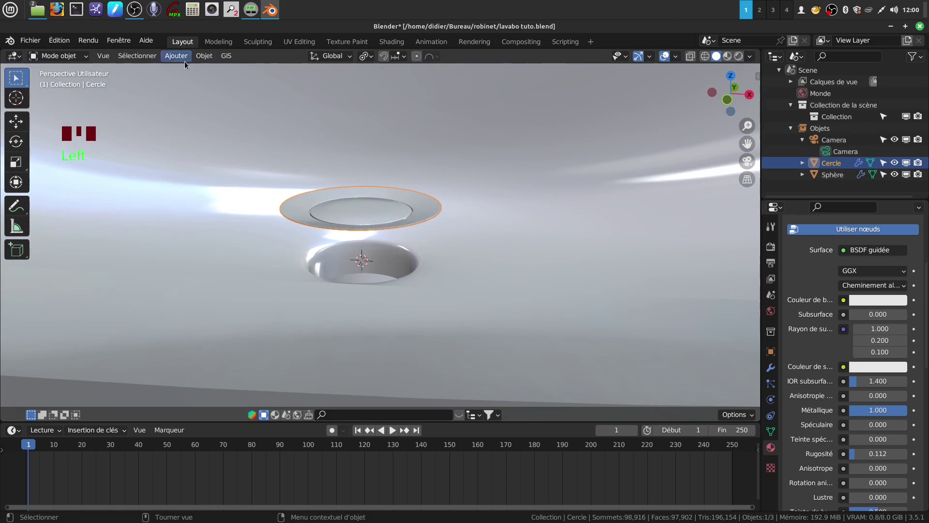
pyautogui.click(204, 55)
pyautogui.moveTo(220, 81)
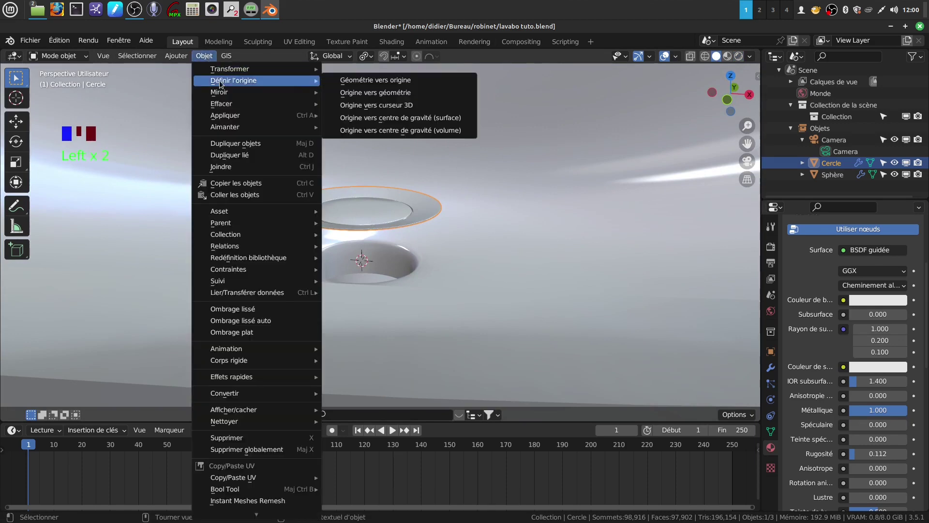
pyautogui.click(372, 92)
pyautogui.moveTo(364, 165); pyautogui.dragTo(375, 205)
pyautogui.moveTo(412, 238); pyautogui.dragTo(417, 240, button='middle')
pyautogui.scroll(-20, 417, 237)
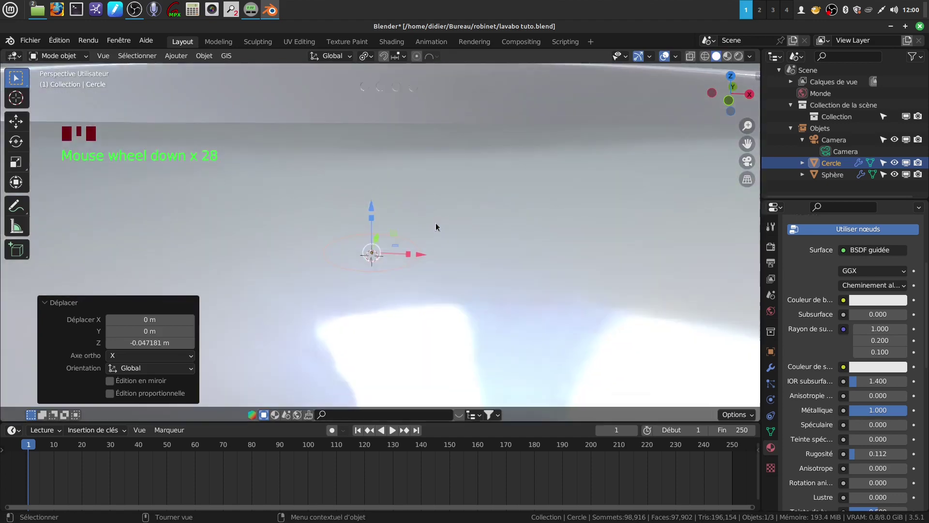
# Examine how the drain fitting sits in the whole washbasin, including a brief check in rendered shading
pyautogui.scroll(-6, 436, 222)
pyautogui.moveTo(436, 223); pyautogui.dragTo(461, 260, button='middle')
pyautogui.scroll(-8, 426, 242)
pyautogui.scroll(2, 469, 300)
pyautogui.keyDown('shift'); pyautogui.moveTo(469, 300); pyautogui.dragTo(392, 277, button='middle'); pyautogui.keyUp('shift')
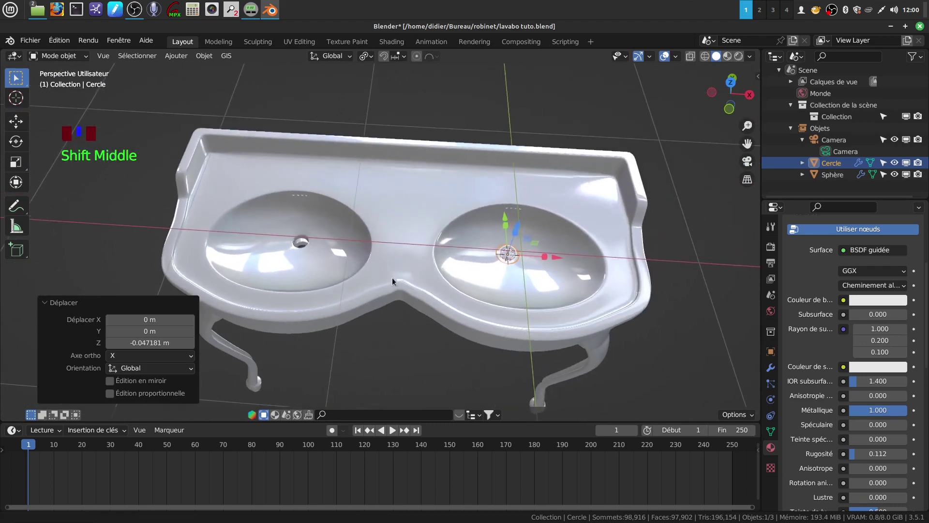
pyautogui.middleClick(455, 293)
pyautogui.scroll(4, 524, 318)
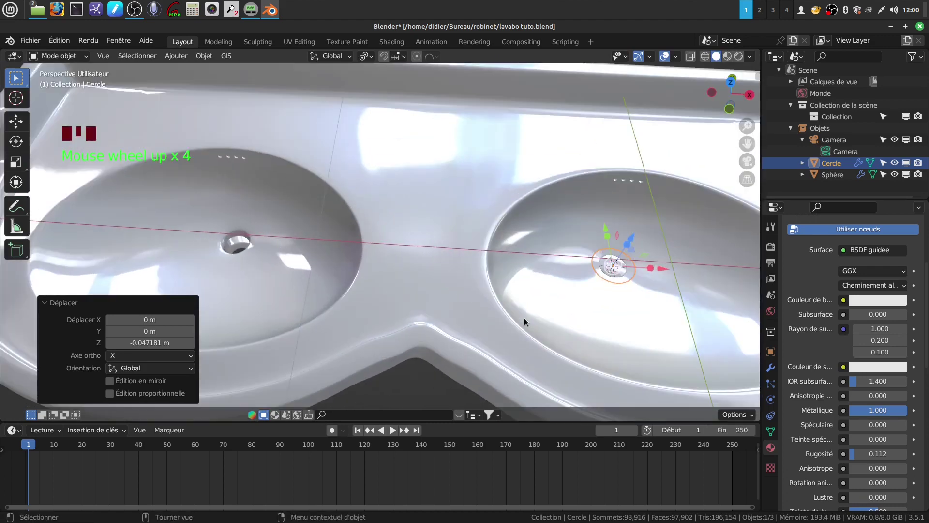
pyautogui.scroll(-4, 525, 313)
pyautogui.click(623, 97)
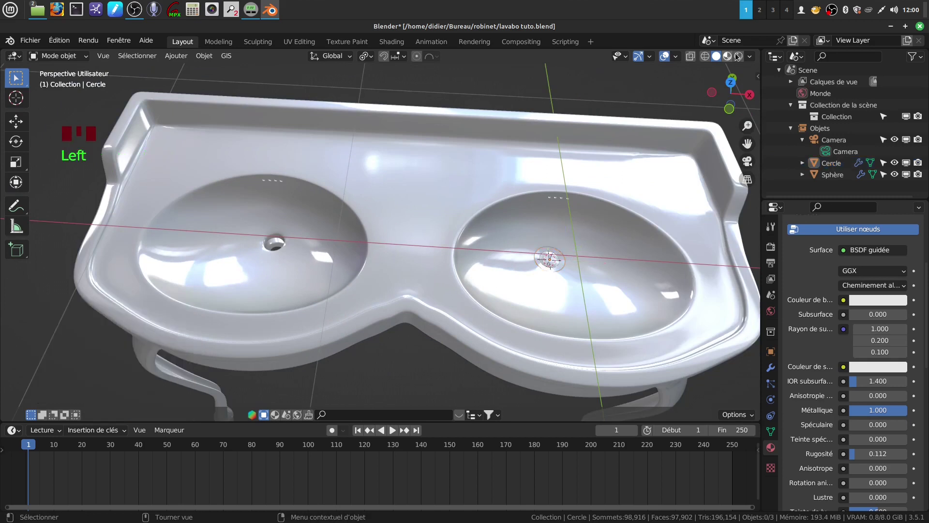
pyautogui.click(738, 57)
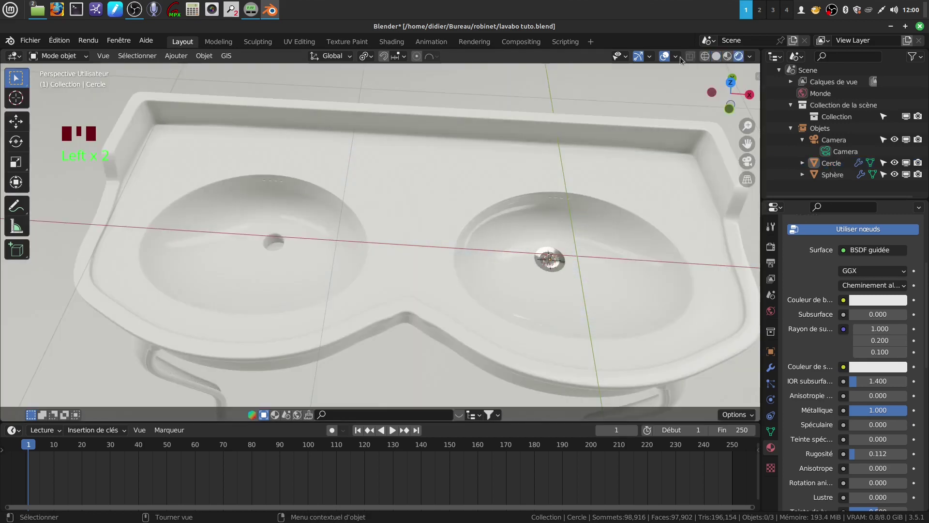
pyautogui.click(716, 56)
# Duplicate the drain fitting in place and move the copy about -1.29 m along X toward the left bowl's drain hole
pyautogui.click(542, 265)
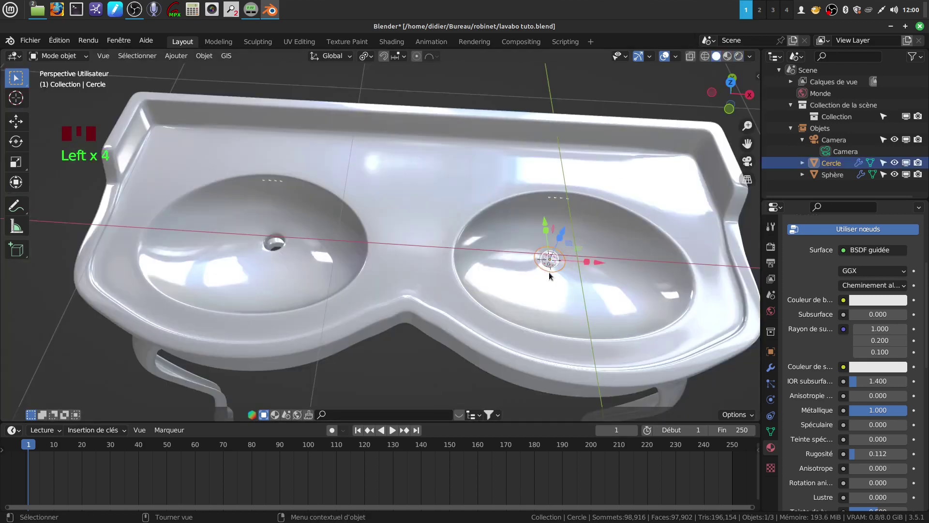
pyautogui.hotkey('shift', 'd')
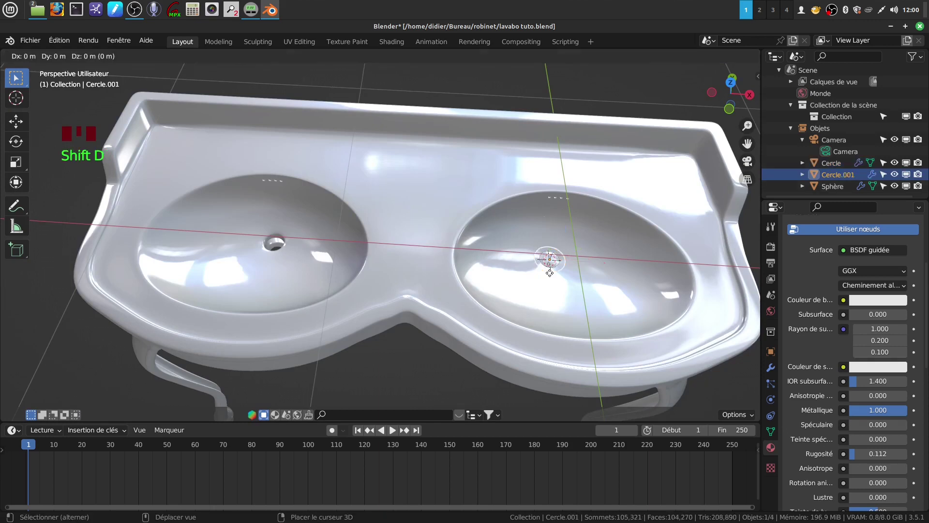
pyautogui.rightClick(549, 273)
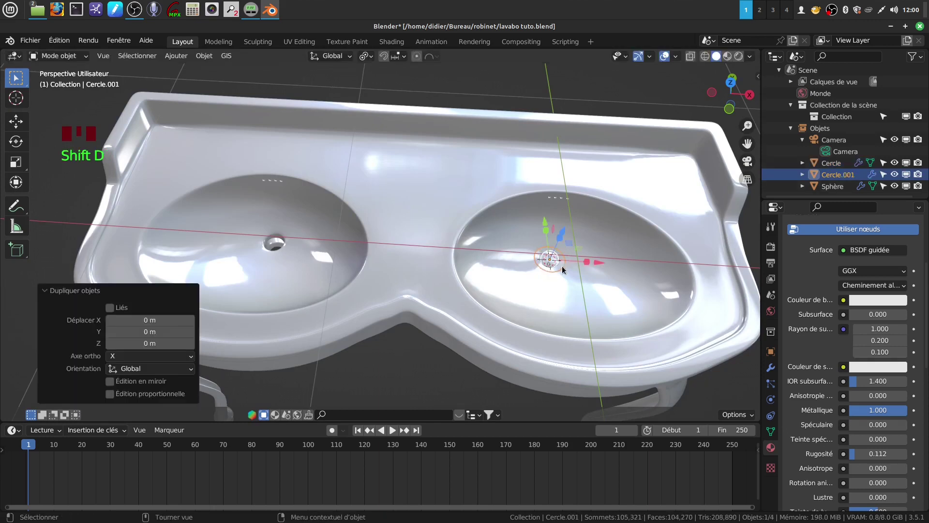
pyautogui.moveTo(599, 266); pyautogui.dragTo(341, 262)
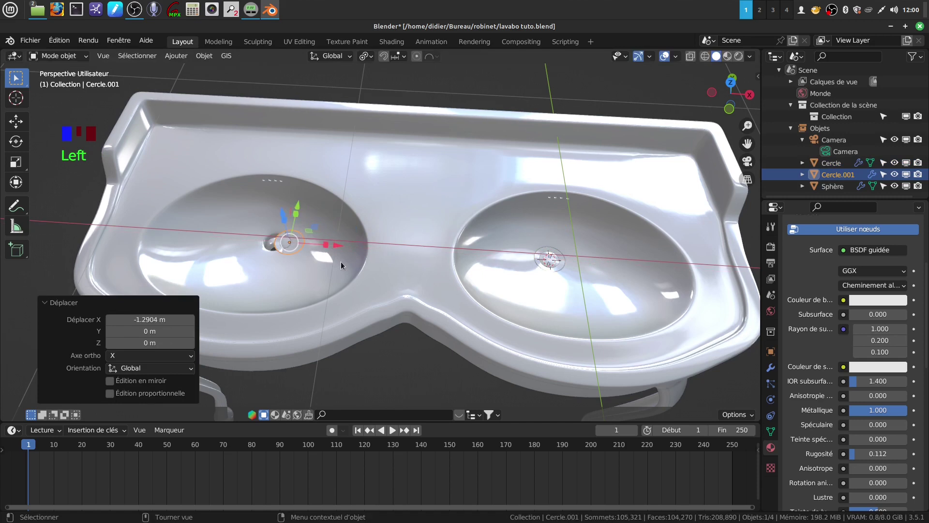
# Centre the copied drain fitting over the left bowl's drain hole along X in top view, checking its alignment in wireframe
pyautogui.press('KP_7')
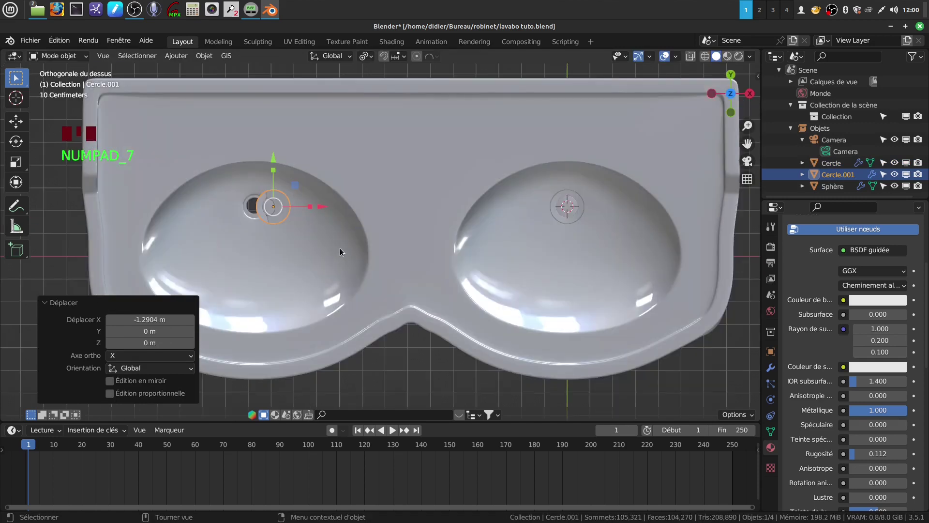
pyautogui.scroll(3, 340, 248)
pyautogui.keyDown('shift'); pyautogui.moveTo(241, 239); pyautogui.dragTo(407, 292, button='middle'); pyautogui.keyUp('shift')
pyautogui.scroll(3, 407, 291)
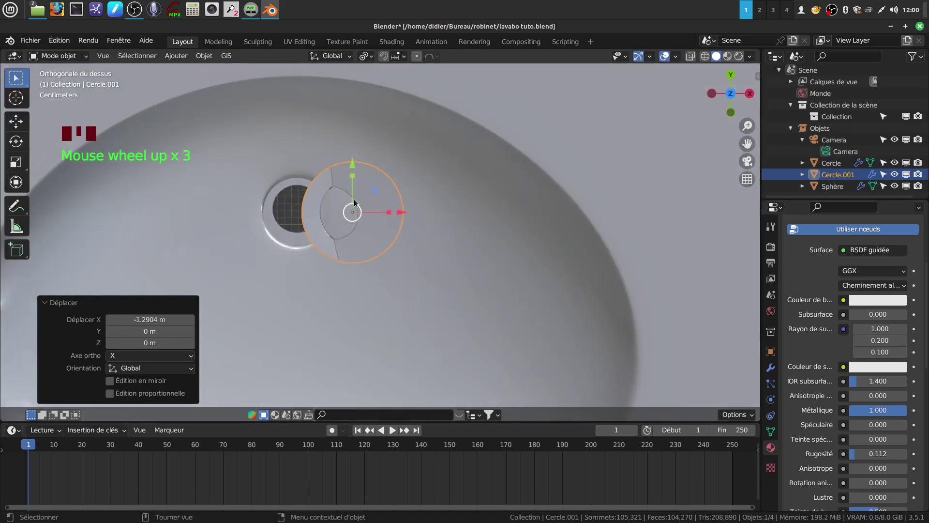
pyautogui.moveTo(400, 212); pyautogui.dragTo(348, 213)
pyautogui.press('z')
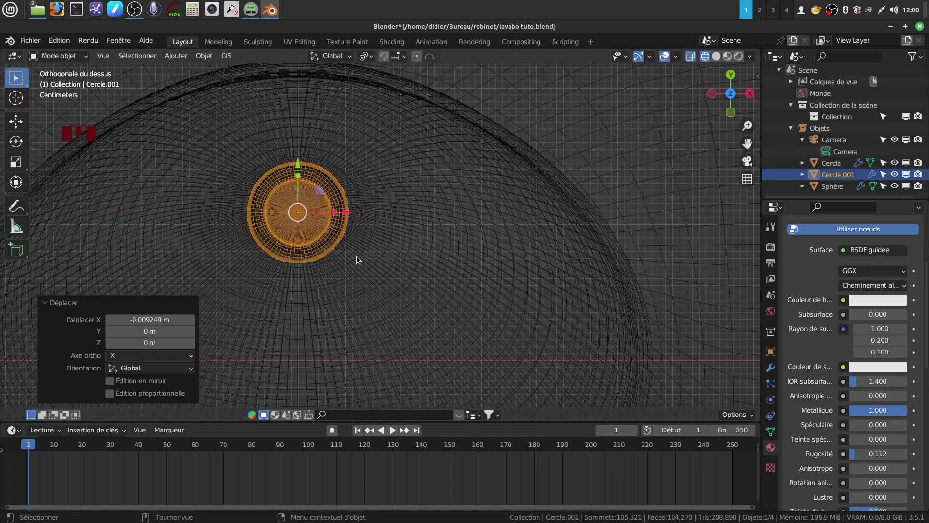
pyautogui.press('z')
pyautogui.scroll(-4, 356, 248)
pyautogui.moveTo(357, 248); pyautogui.dragTo(365, 207, button='middle')
pyautogui.scroll(-3, 364, 206)
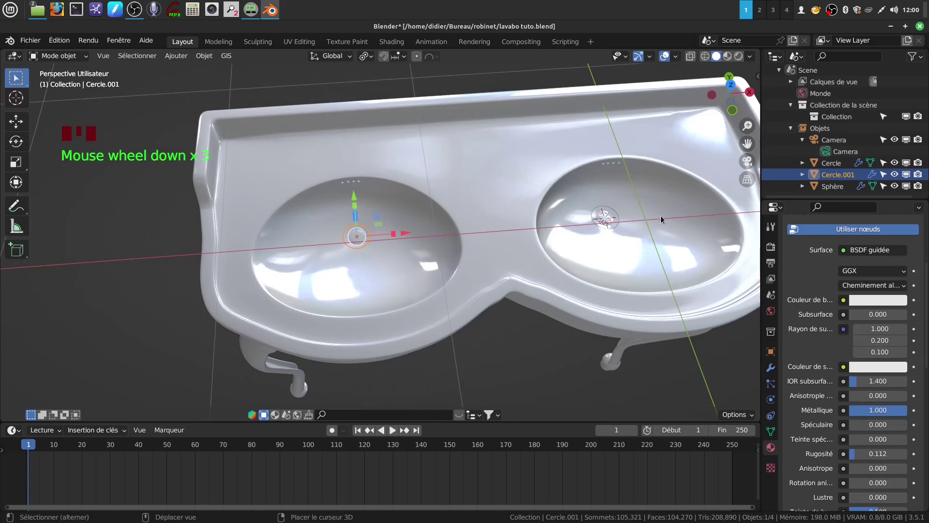
# Join the two drain fittings together, and join them to the washbasin as a single object
pyautogui.keyDown('shift'); pyautogui.click(614, 224); pyautogui.keyUp('shift')
pyautogui.rightClick(614, 223)
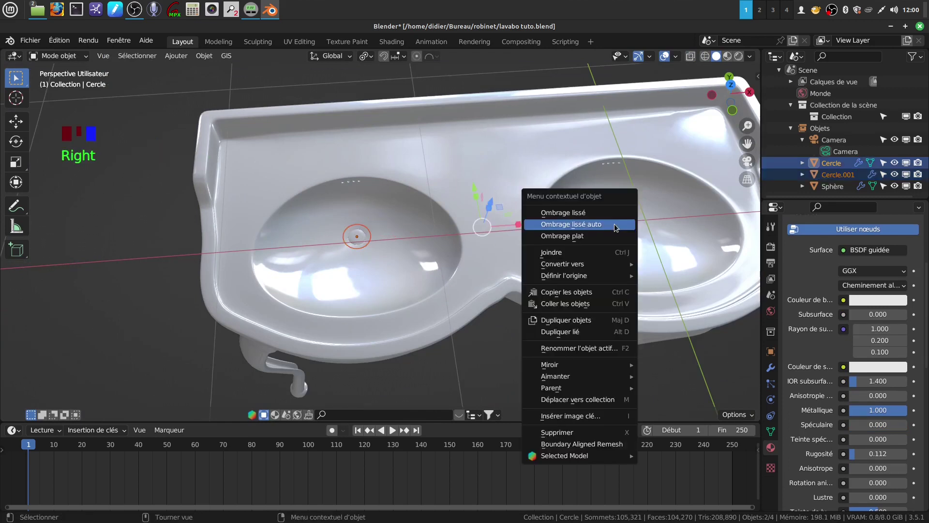
pyautogui.click(608, 255)
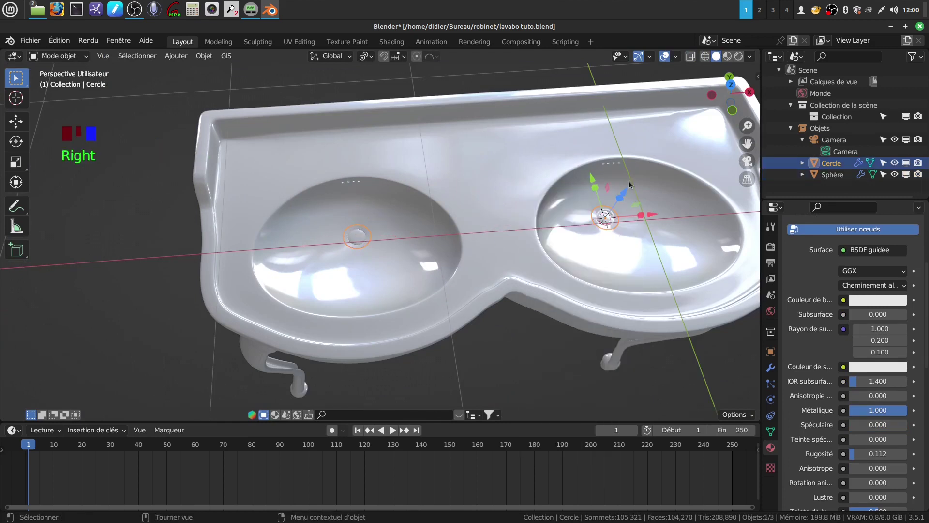
pyautogui.keyDown('shift'); pyautogui.click(478, 208); pyautogui.keyUp('shift')
pyautogui.rightClick(478, 208)
pyautogui.click(476, 212)
pyautogui.moveTo(476, 212); pyautogui.dragTo(491, 280, button='middle')
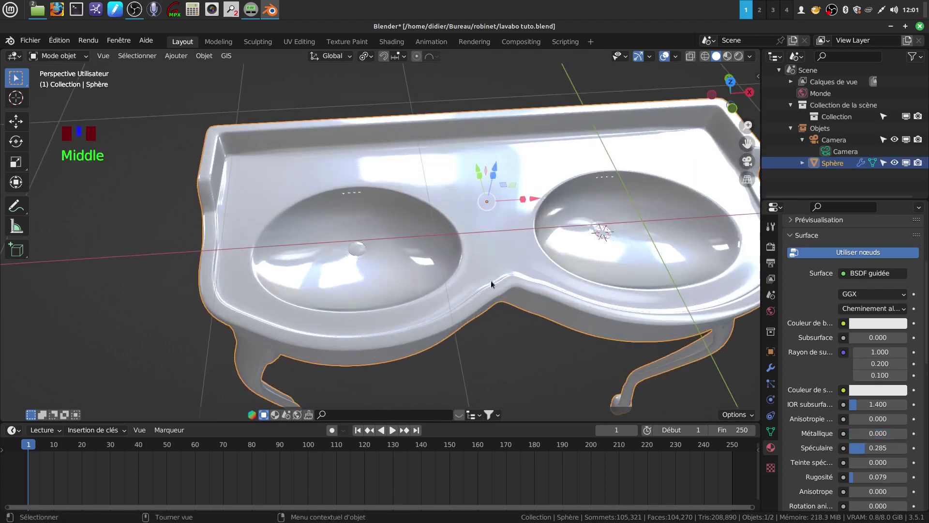
# Examine the joined washbasin and both drain fittings in rendered shading from several angles, with nothing selected
pyautogui.click(739, 56)
pyautogui.scroll(-2, 534, 208)
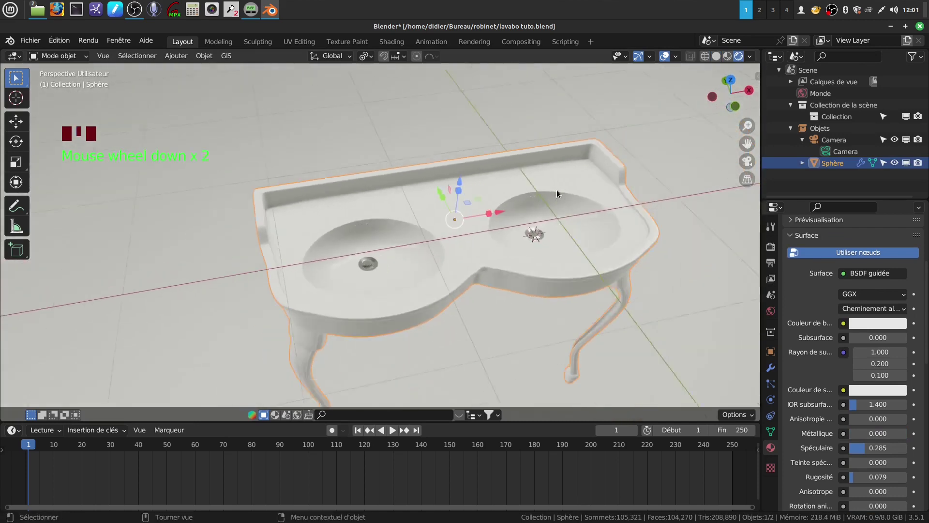
pyautogui.click(481, 335)
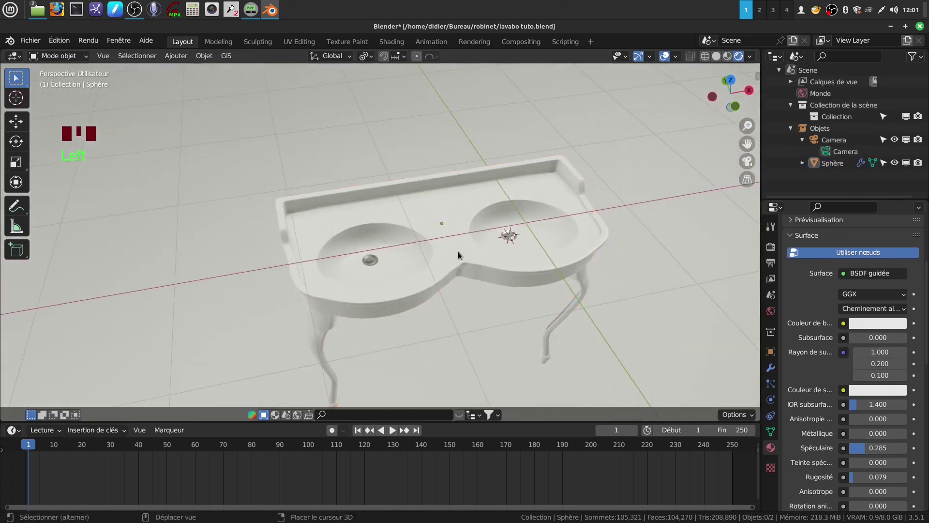
pyautogui.keyDown('shift'); pyautogui.moveTo(452, 260); pyautogui.dragTo(454, 218, button='middle'); pyautogui.keyUp('shift')
pyautogui.moveTo(470, 250); pyautogui.dragTo(280, 173, button='middle')
pyautogui.moveTo(394, 174); pyautogui.dragTo(384, 160, button='middle')
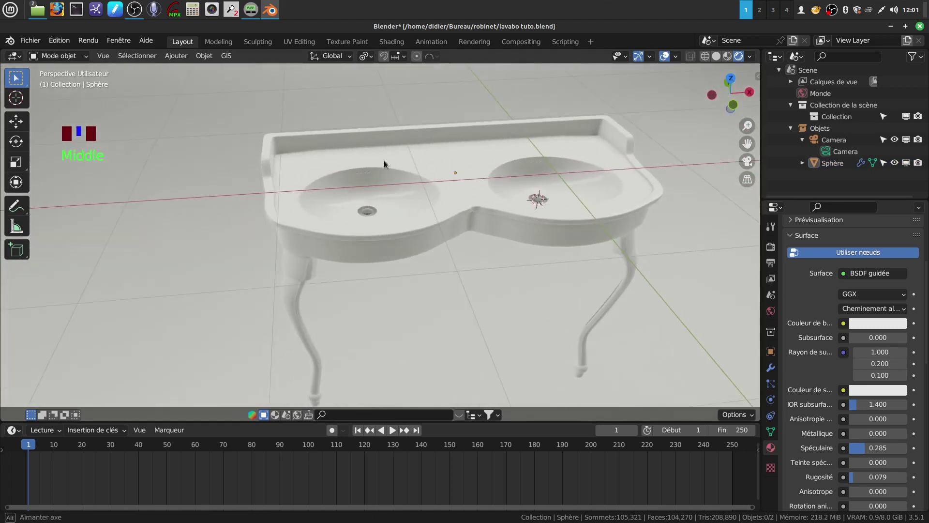
pyautogui.keyDown('shift'); pyautogui.moveTo(403, 247); pyautogui.dragTo(434, 234, button='middle'); pyautogui.keyUp('shift')
pyautogui.scroll(3, 413, 301)
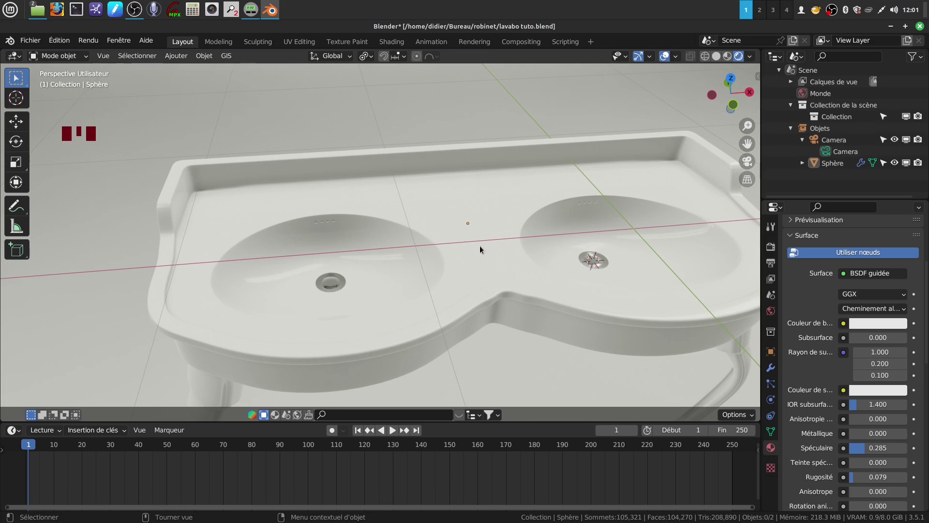
pyautogui.scroll(2, 480, 246)
pyautogui.moveTo(480, 246); pyautogui.dragTo(479, 250, button='middle')
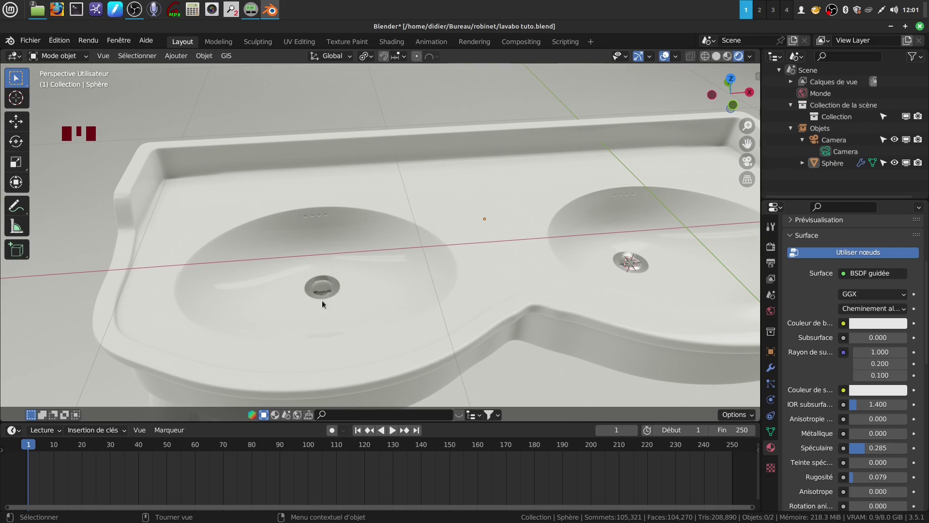
pyautogui.moveTo(370, 260); pyautogui.dragTo(361, 240, button='middle')
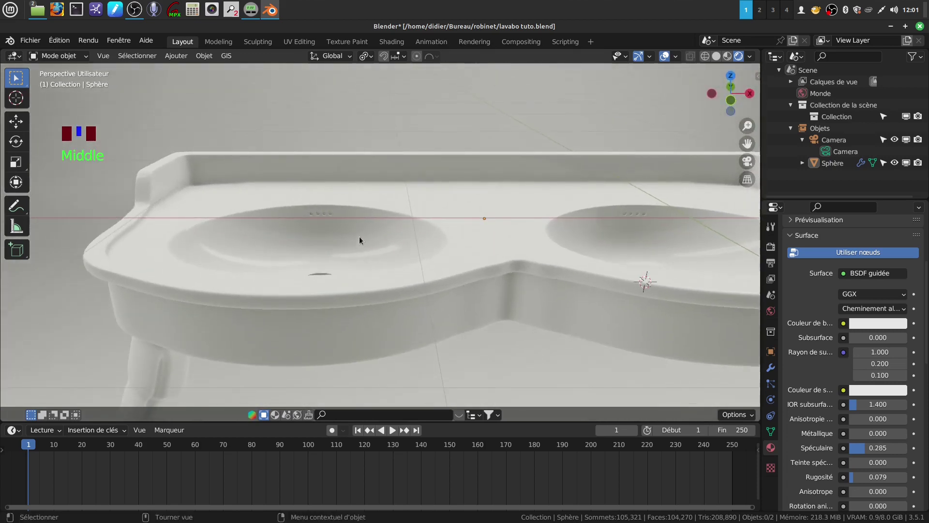
pyautogui.scroll(-2, 377, 252)
pyautogui.moveTo(411, 276); pyautogui.dragTo(385, 243, button='middle')
pyautogui.scroll(-2, 440, 287)
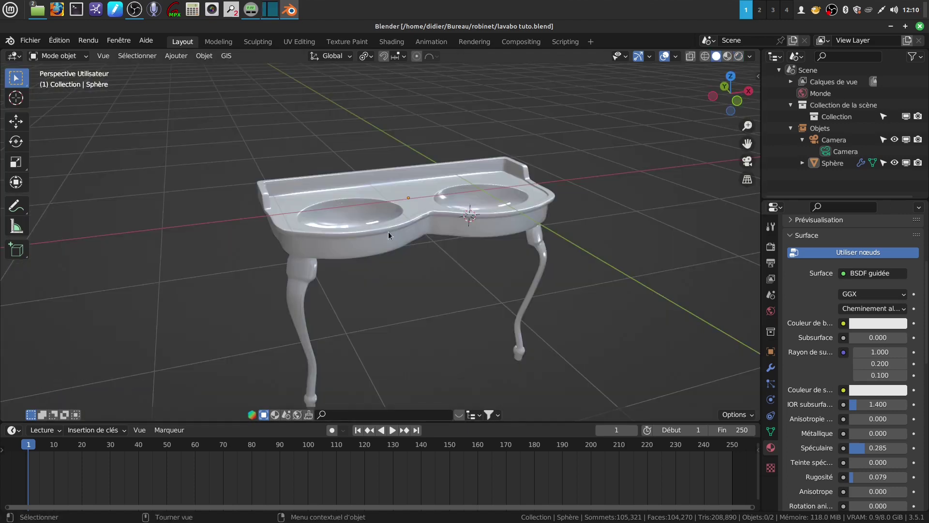
# Examine the washbasin's front rim, underside and curved legs in solid shading
pyautogui.scroll(2, 484, 287)
pyautogui.moveTo(483, 283); pyautogui.dragTo(441, 254, button='middle')
pyautogui.scroll(-2, 440, 254)
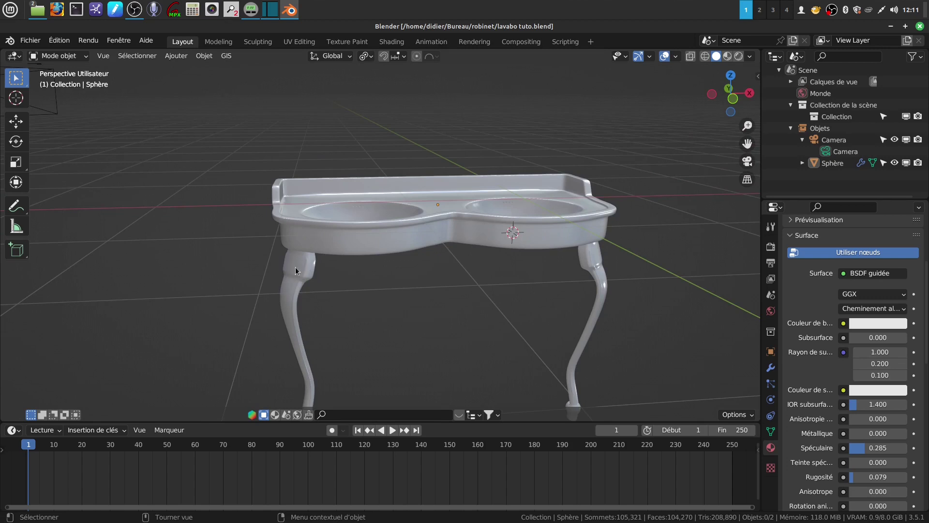
pyautogui.moveTo(424, 311); pyautogui.dragTo(449, 269, button='middle')
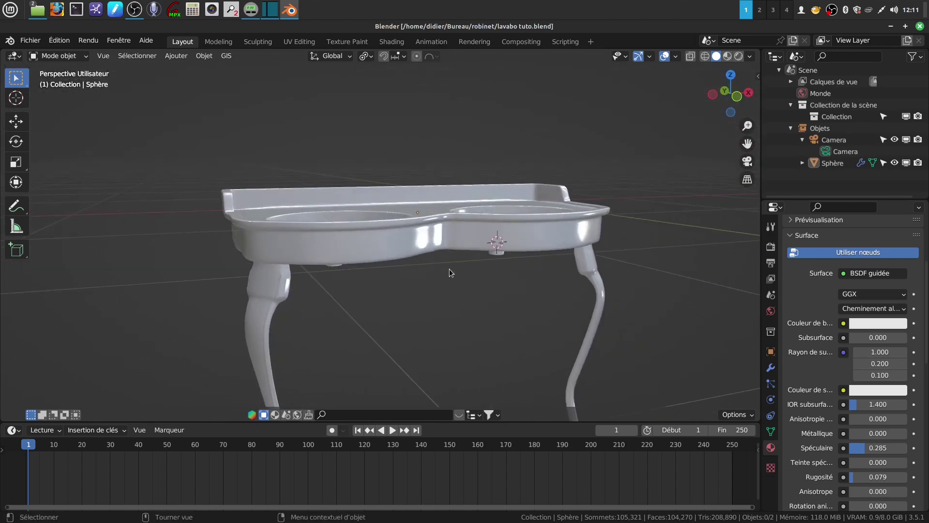
pyautogui.moveTo(252, 262); pyautogui.dragTo(295, 306, button='middle')
pyautogui.moveTo(417, 277); pyautogui.dragTo(405, 274, button='middle')
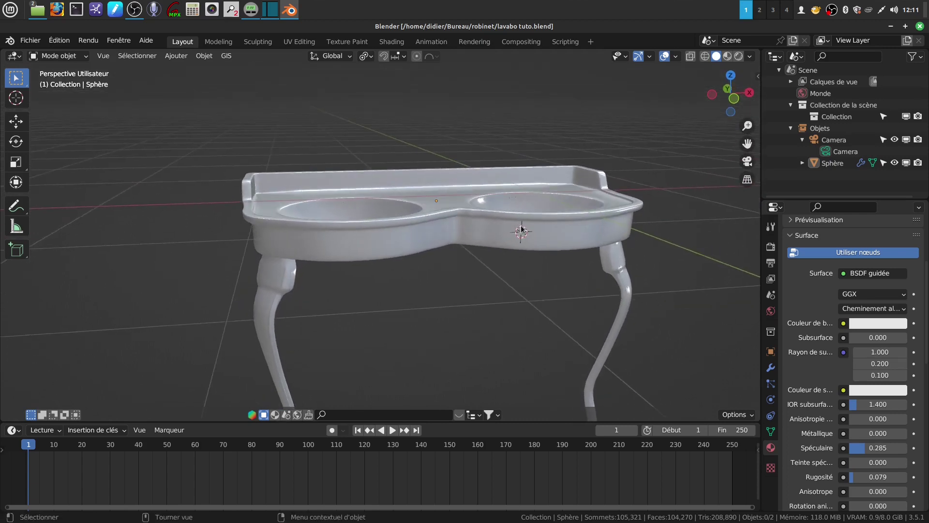